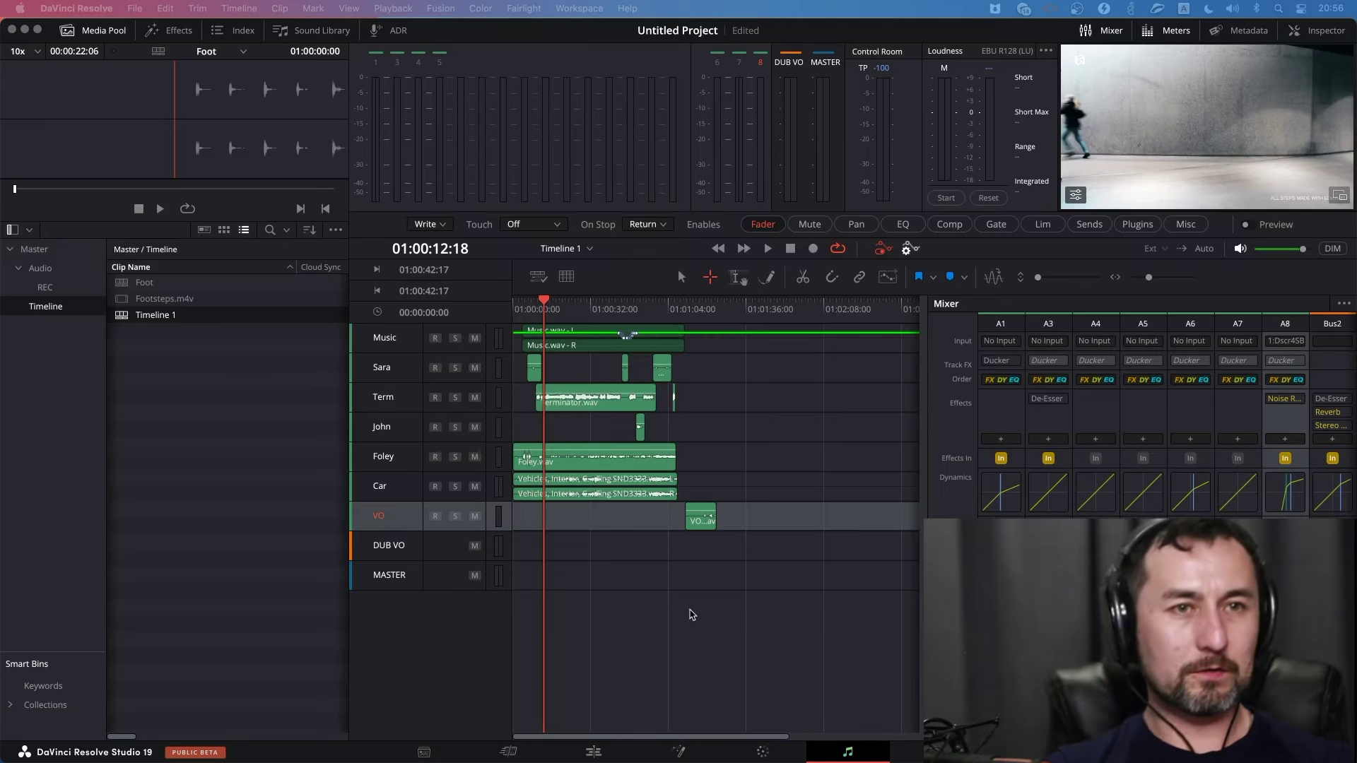
Zoom the Fairlight timeline in on the music clip, then back out.
{"action": "scroll", "coordinate": [693, 615], "scroll_direction": "up", "scroll_amount": 1}
{"action": "scroll", "coordinate": [693, 615], "scroll_direction": "up", "scroll_amount": 1}
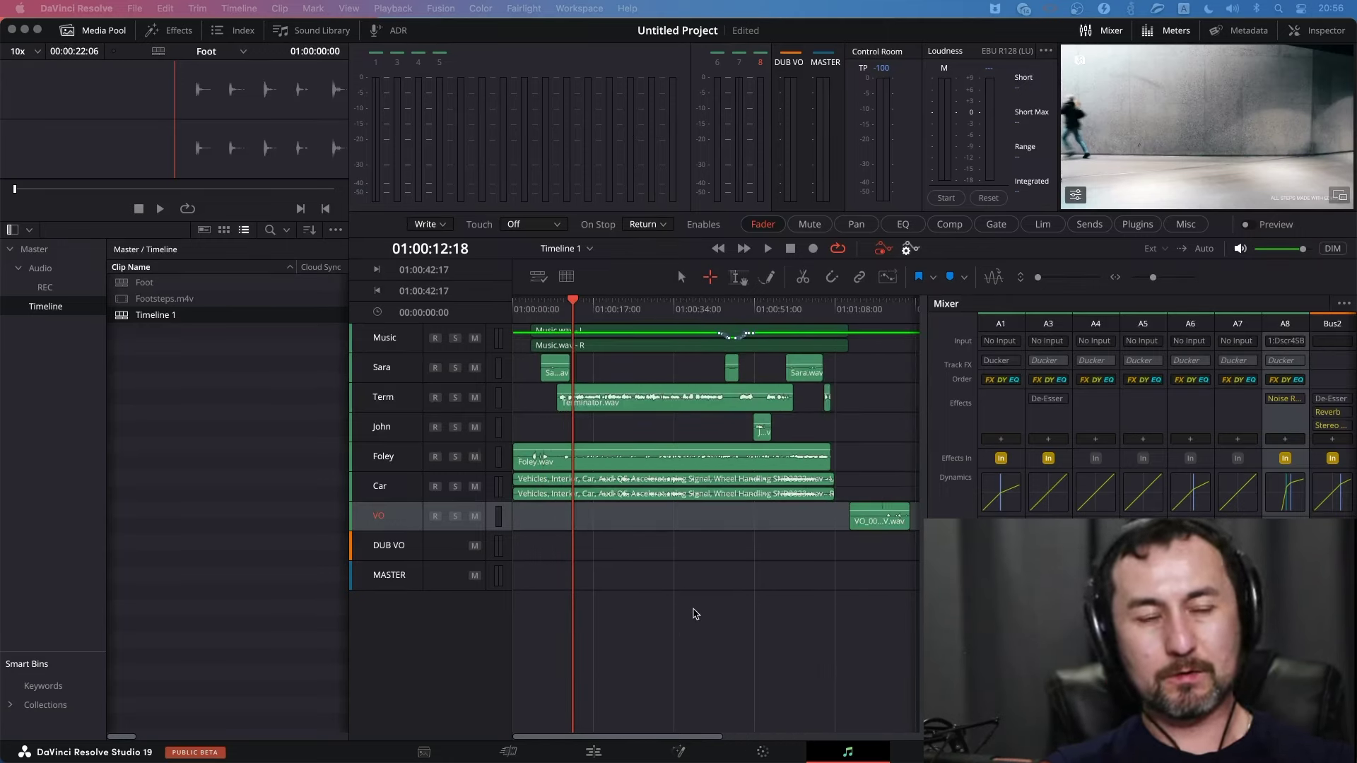
{"action": "scroll", "coordinate": [695, 614], "scroll_direction": "up", "scroll_amount": 1}
{"action": "scroll", "coordinate": [695, 614], "scroll_direction": "up", "scroll_amount": 1}
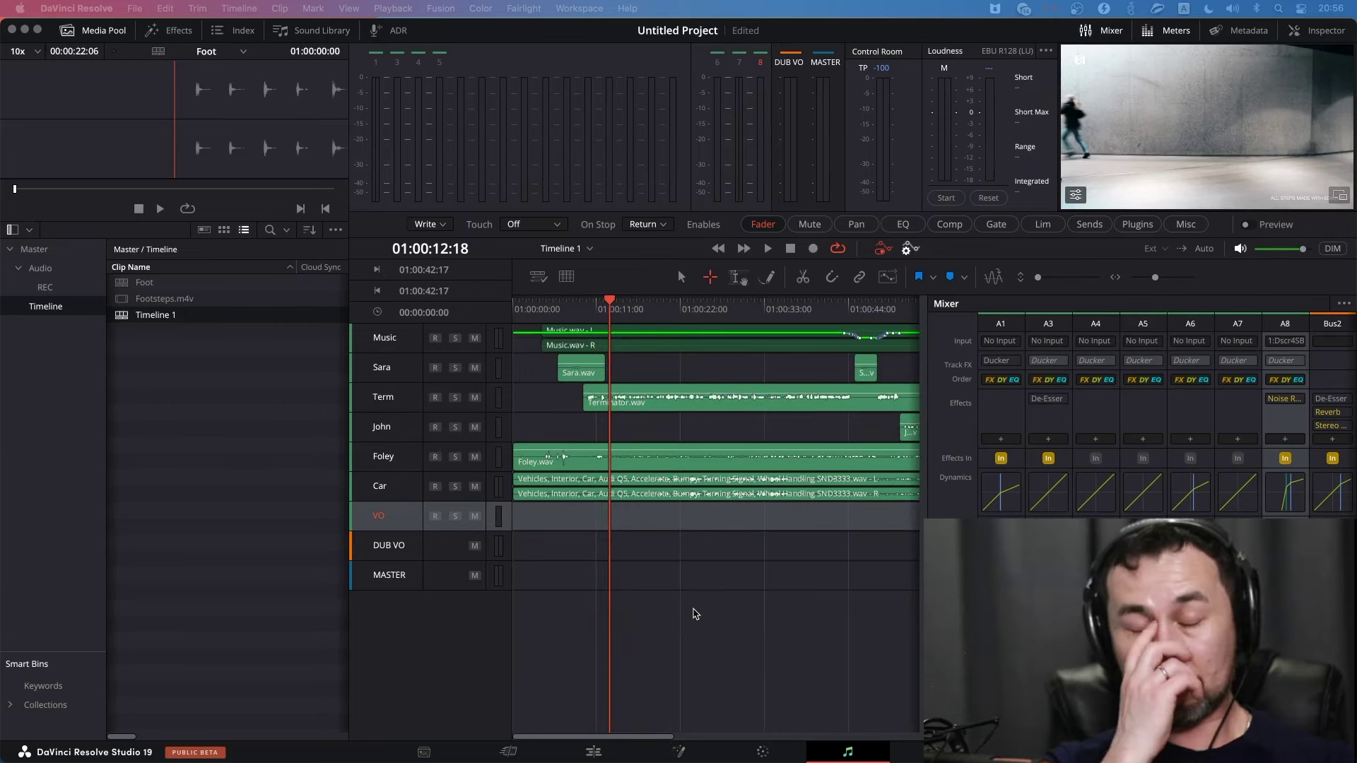
{"action": "scroll", "coordinate": [689, 605], "scroll_direction": "down", "scroll_amount": 1}
{"action": "scroll", "coordinate": [685, 607], "scroll_direction": "down", "scroll_amount": 1}
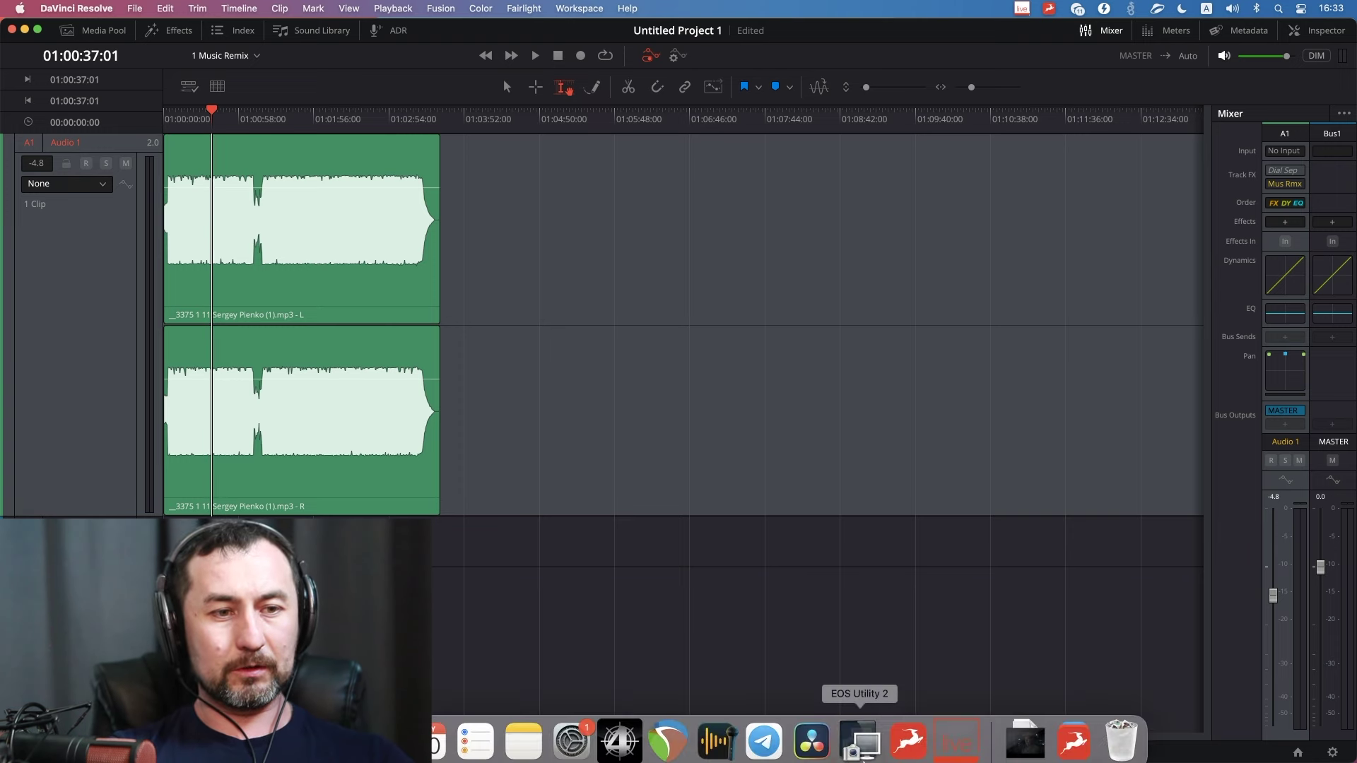
Park the playhead near the song start and open the Mus Rmx Track FX on A1.
{"action": "left_click", "coordinate": [619, 735]}
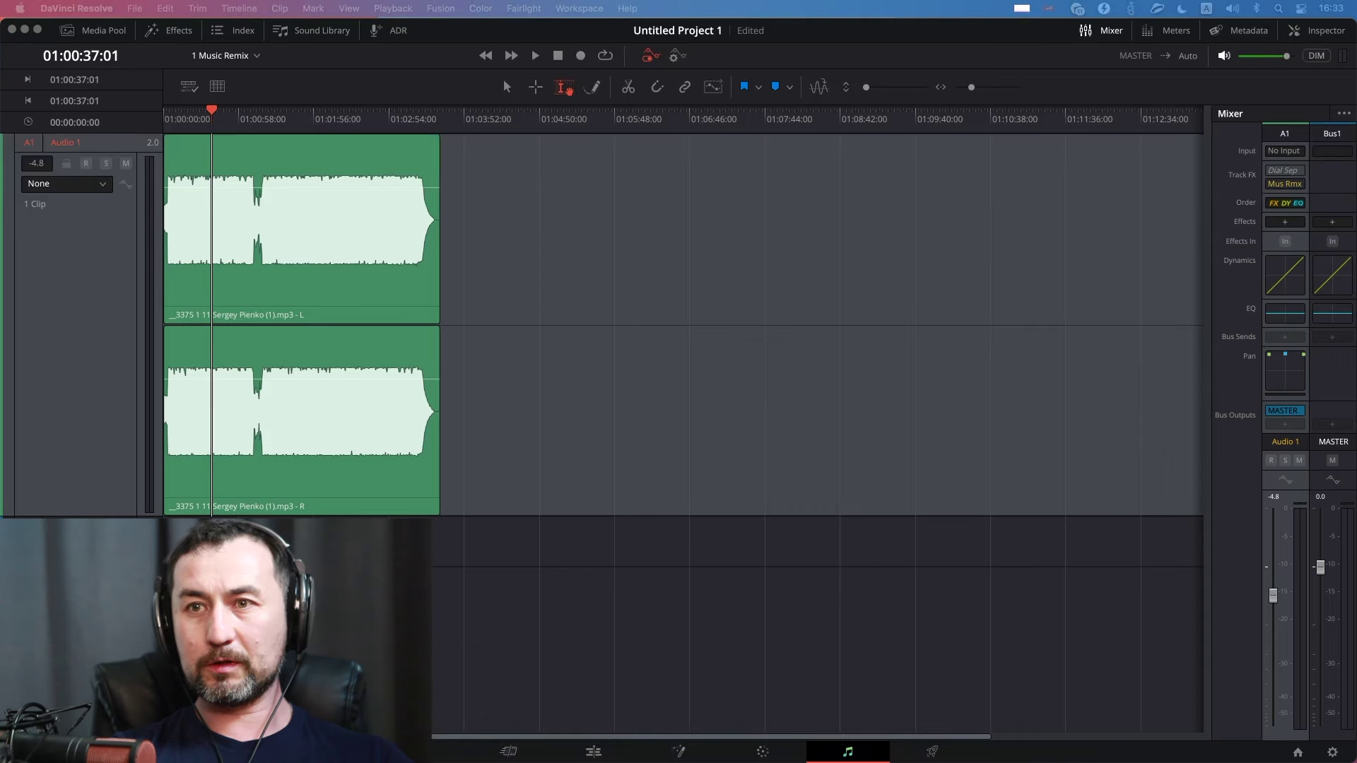
{"action": "left_click", "coordinate": [356, 255]}
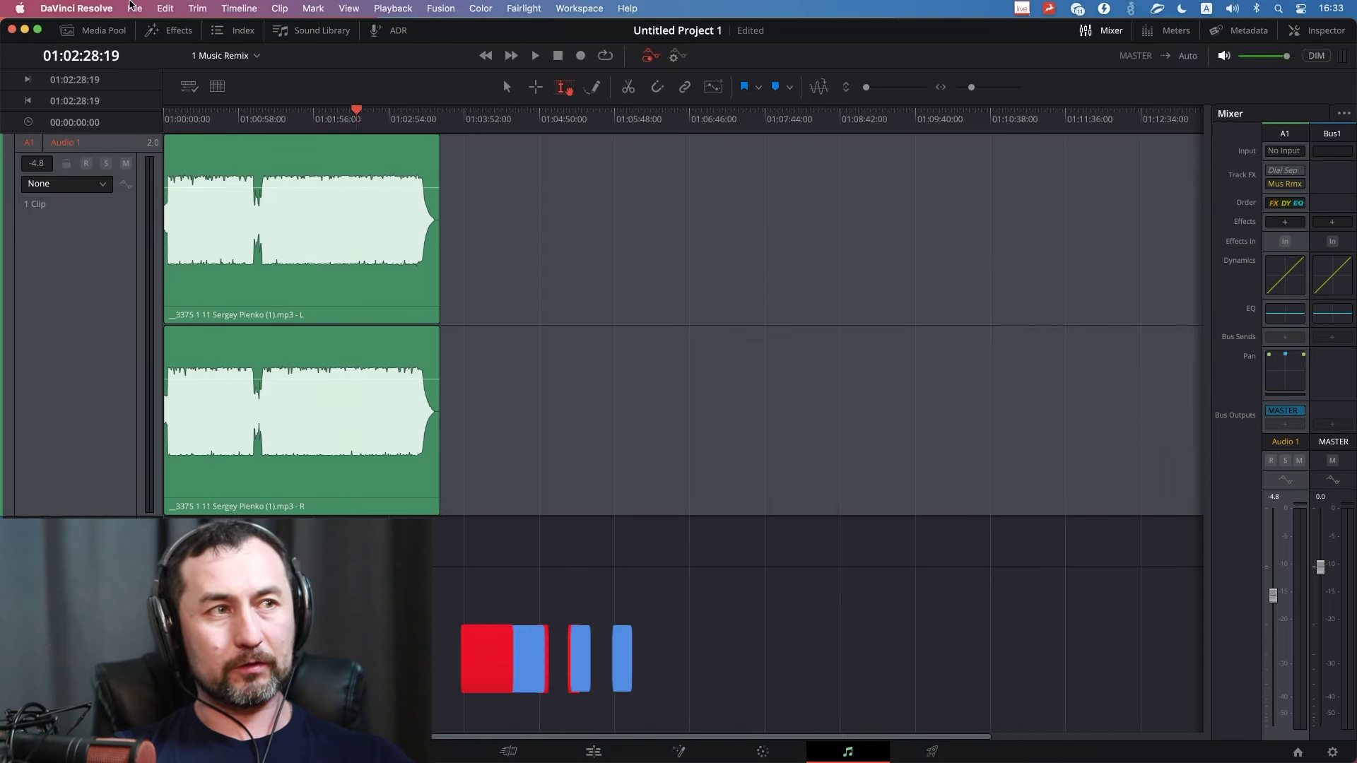
{"action": "left_click", "coordinate": [202, 124]}
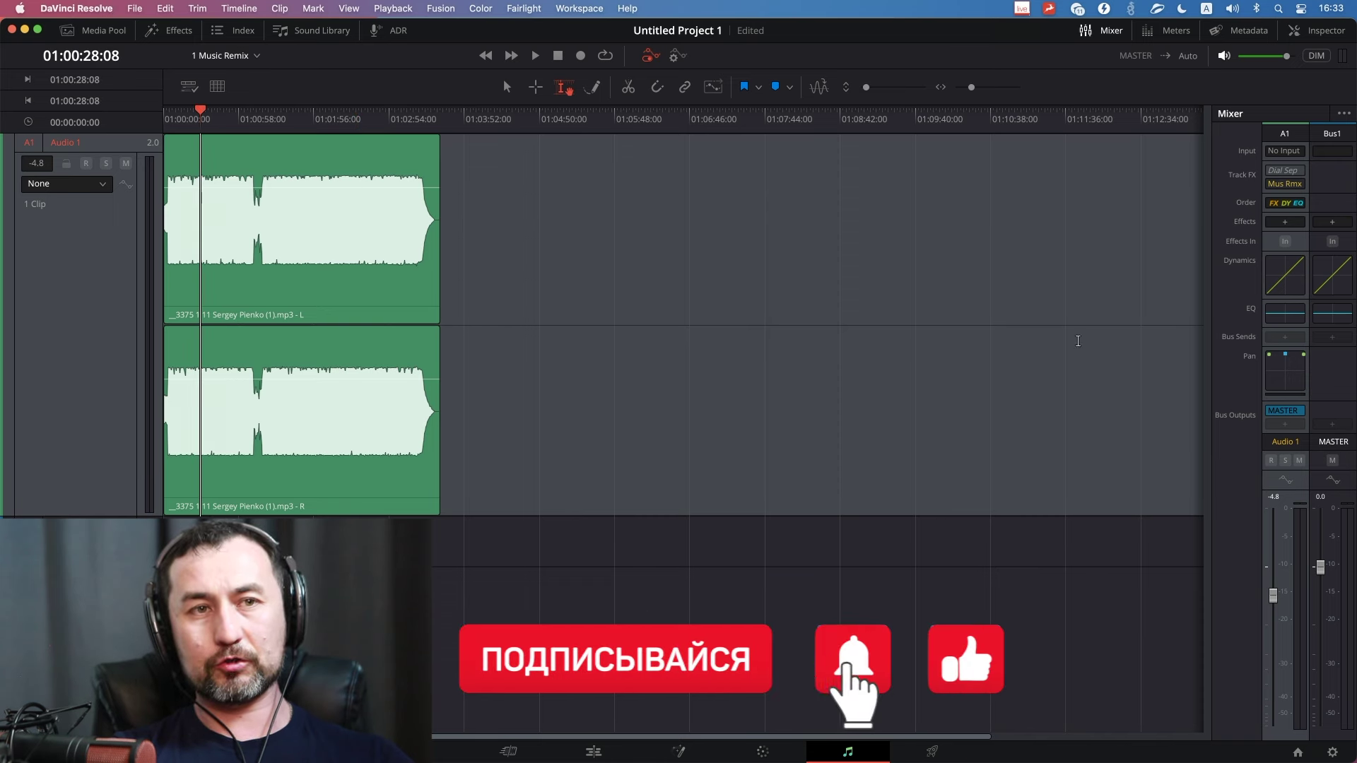
{"action": "left_click", "coordinate": [1293, 185]}
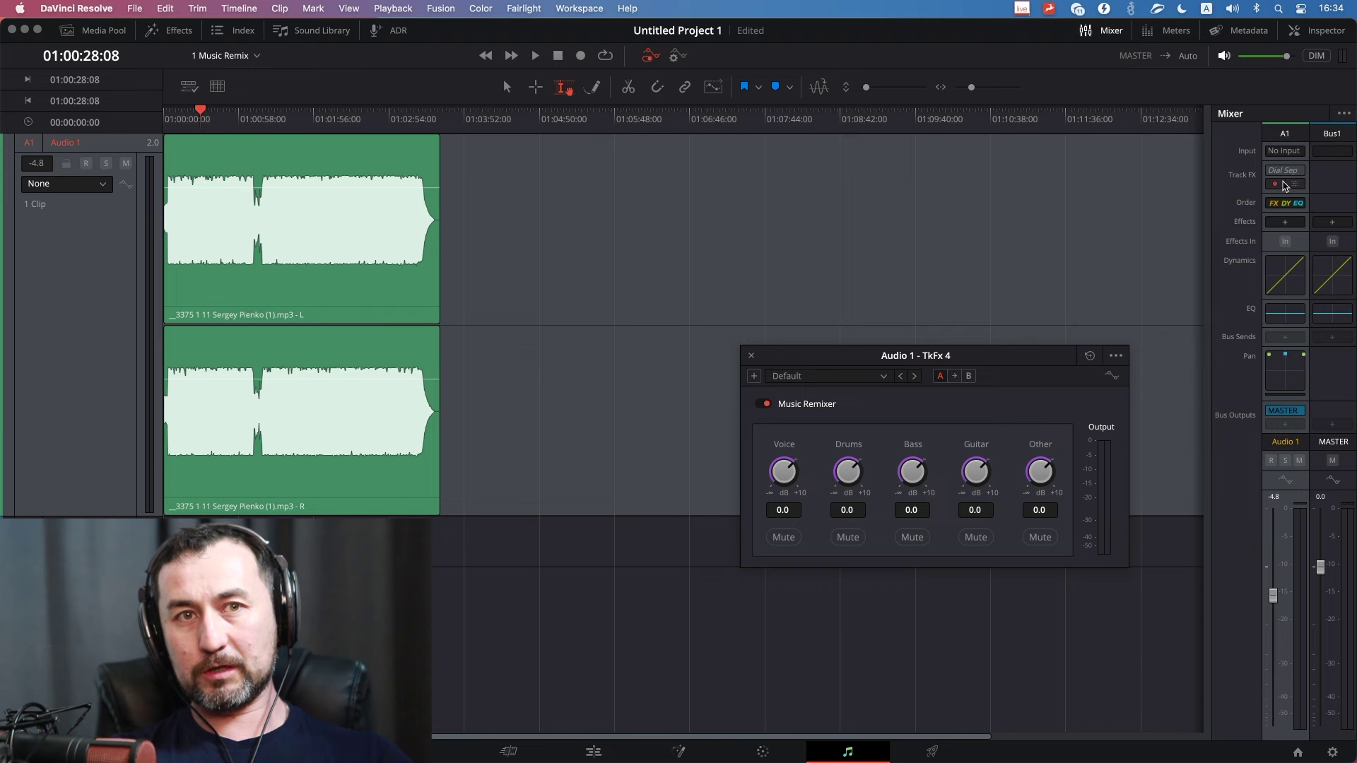
{"action": "left_click", "coordinate": [1343, 114]}
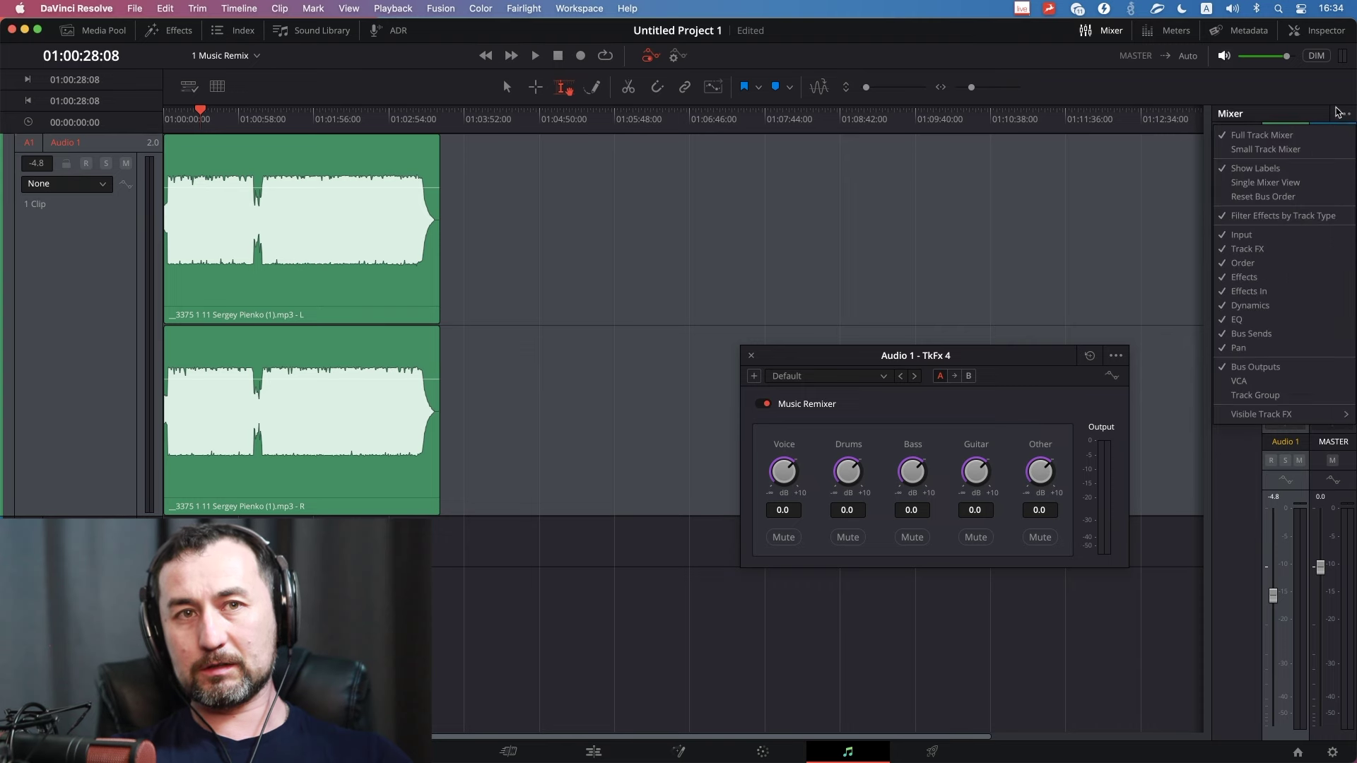
{"action": "left_click", "coordinate": [1338, 111]}
{"action": "left_click", "coordinate": [1343, 113]}
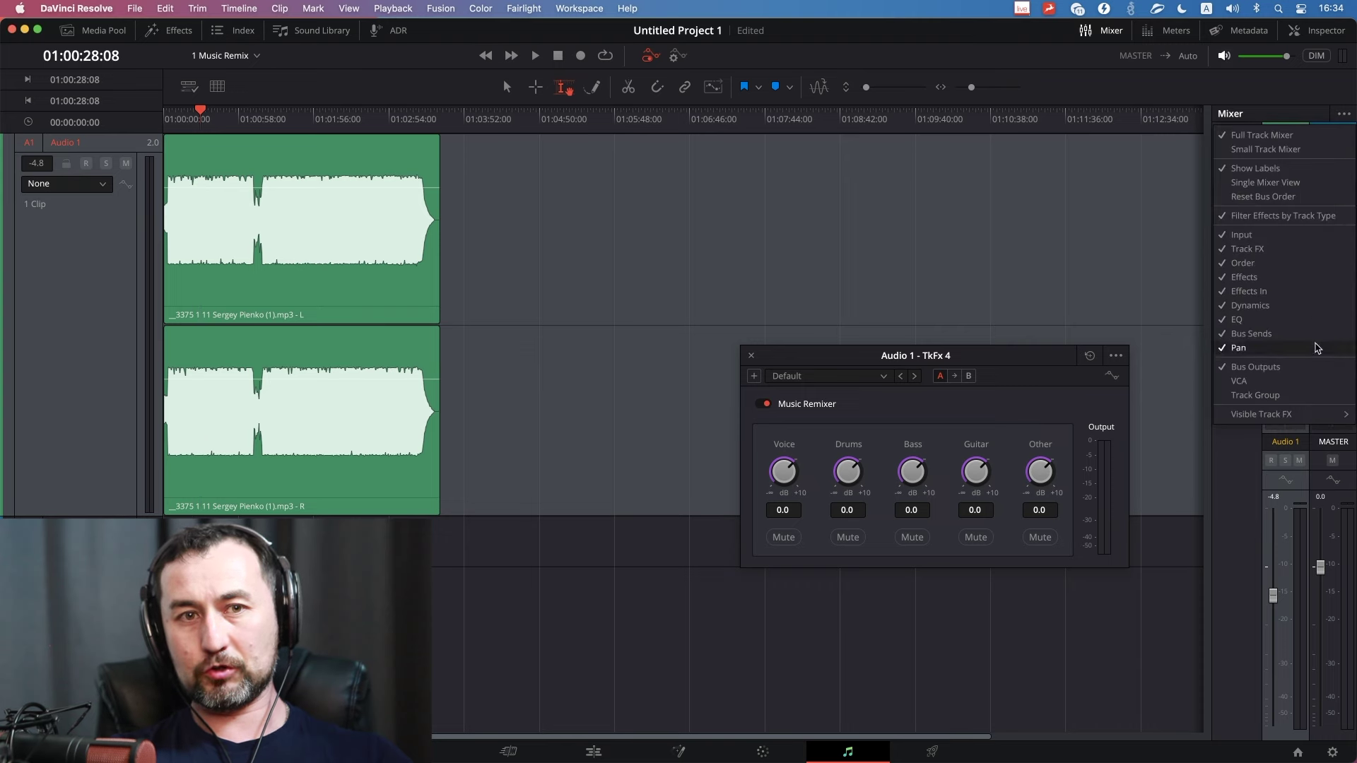
{"action": "mouse_move", "coordinate": [1254, 414]}
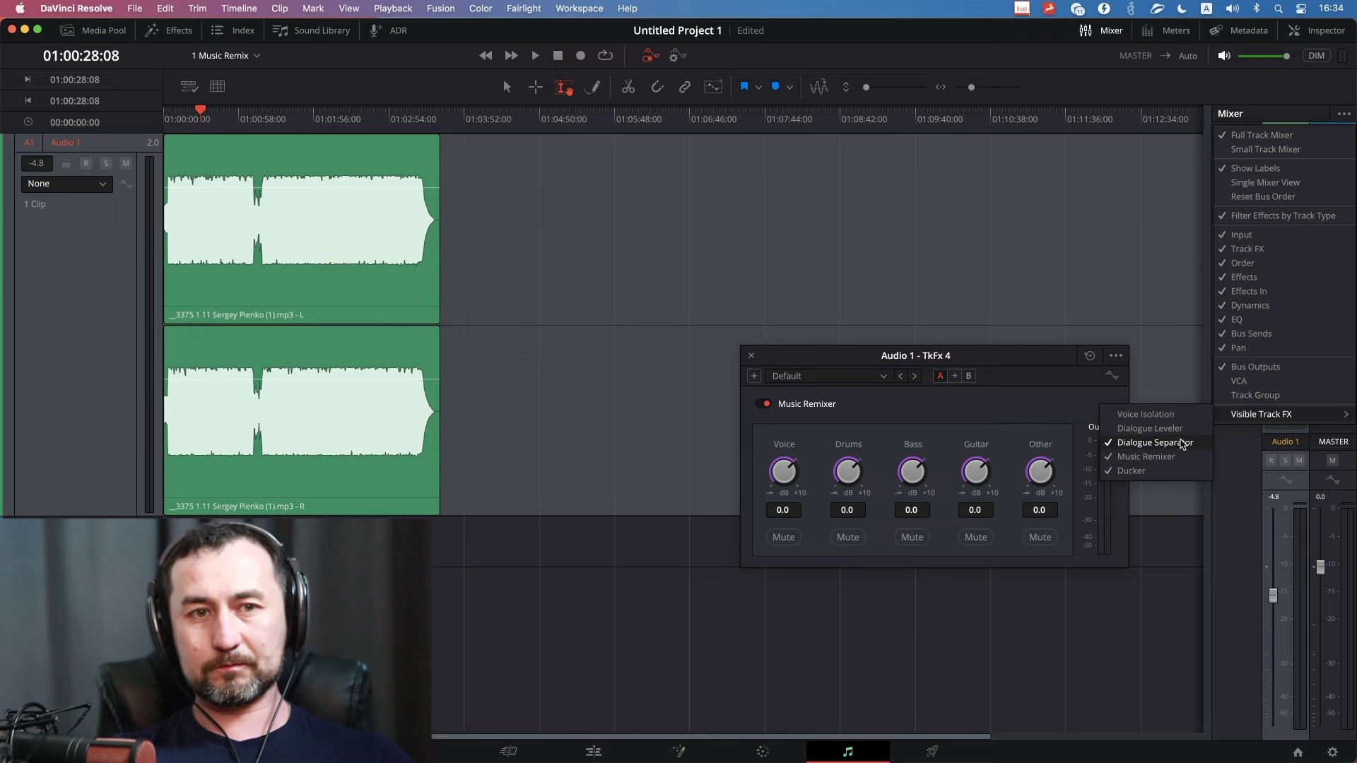
{"action": "left_click", "coordinate": [1229, 468]}
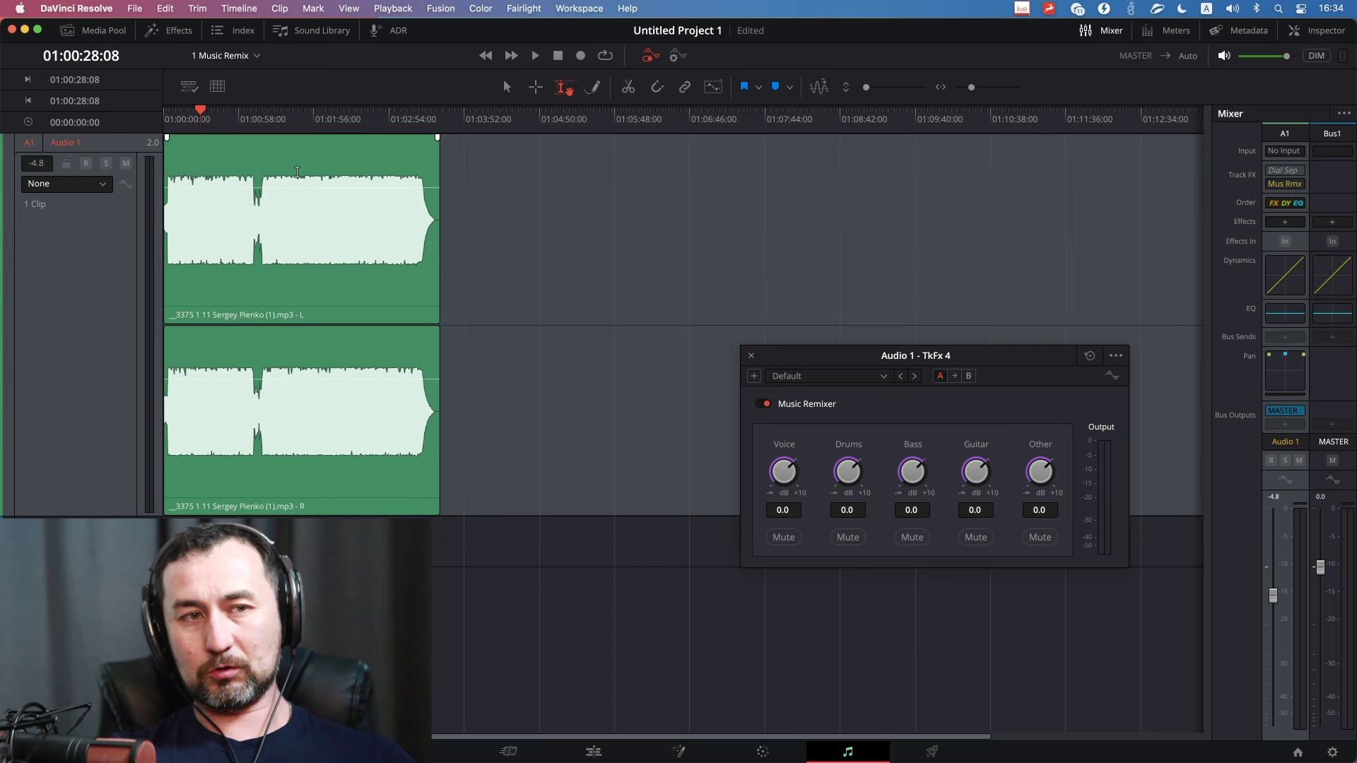
Play the music and pull the Audio 1 fader down to -10 dB, then switch to Finder.
{"action": "key", "text": "space"}
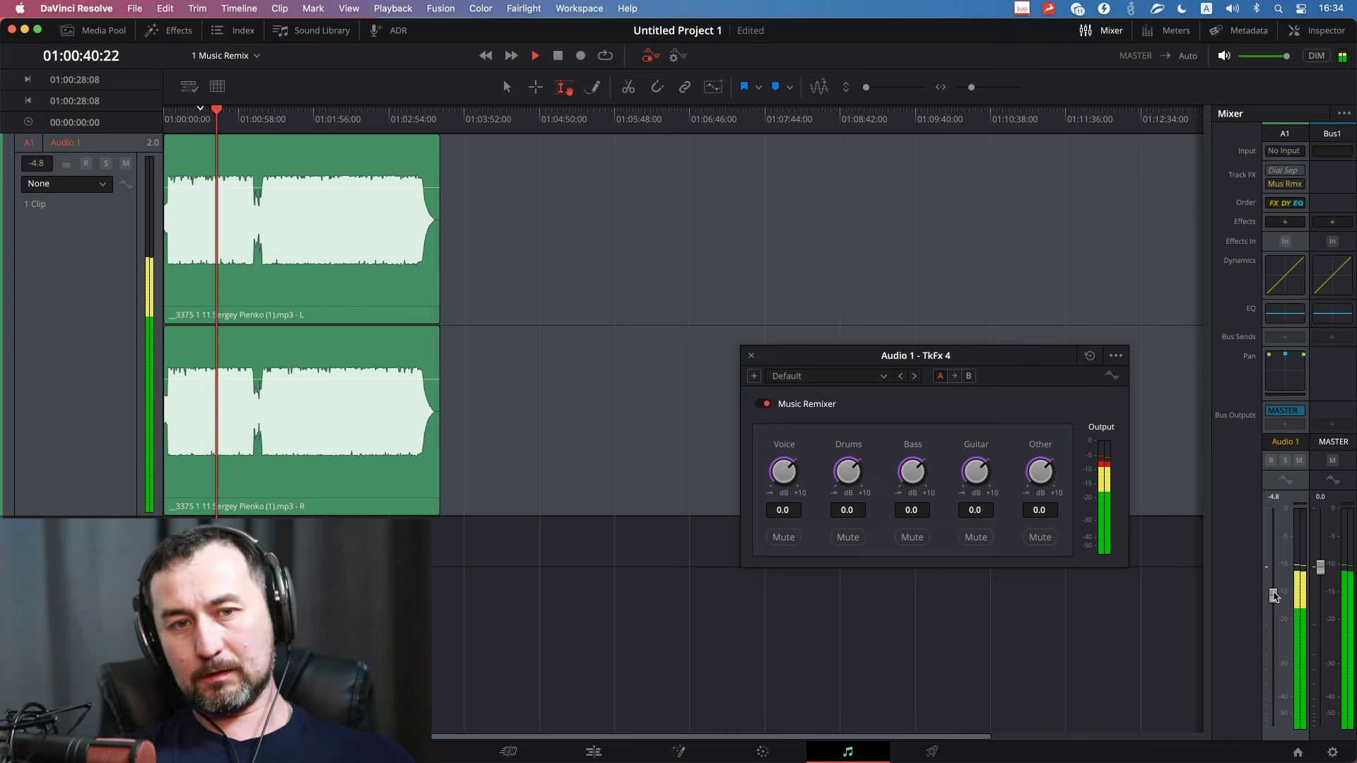
{"action": "left_click_drag", "start_coordinate": [1272, 595], "coordinate": [1274, 626]}
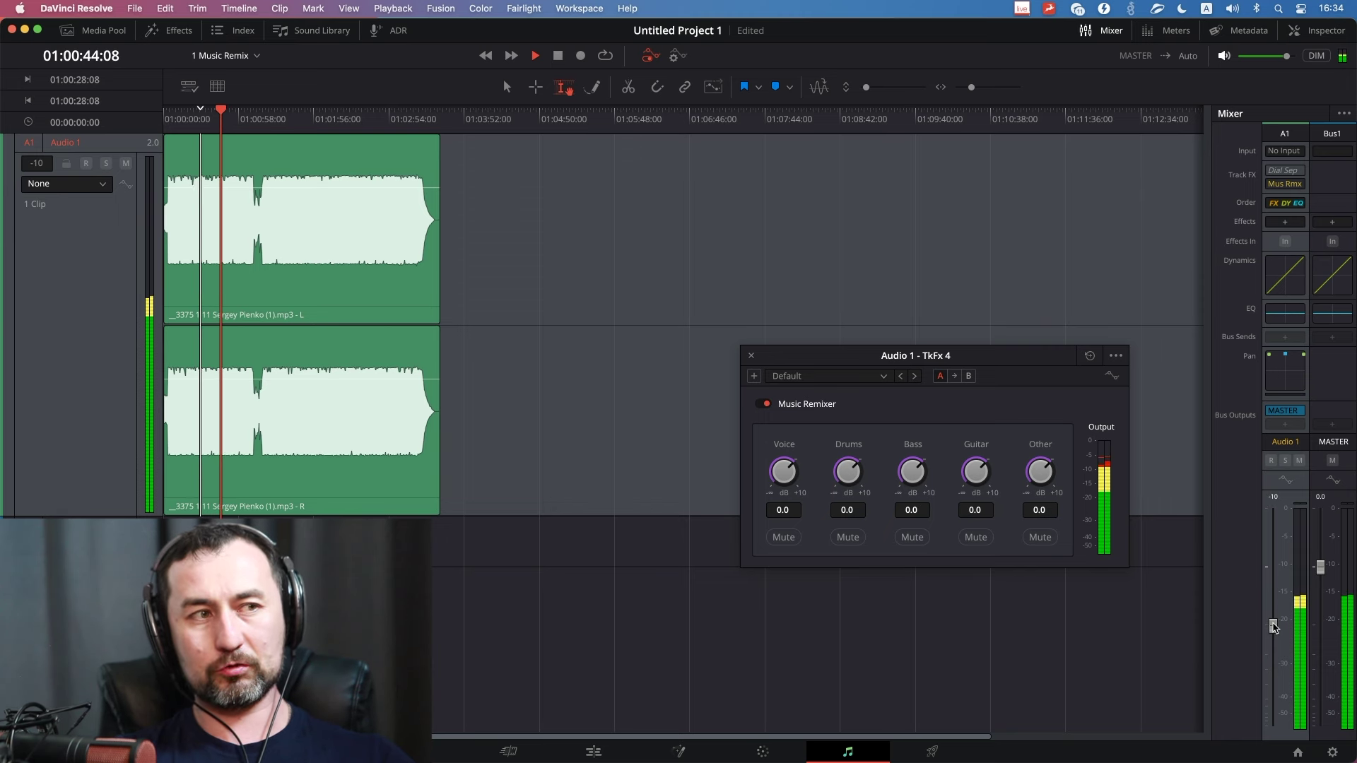
{"action": "left_click", "coordinate": [226, 258]}
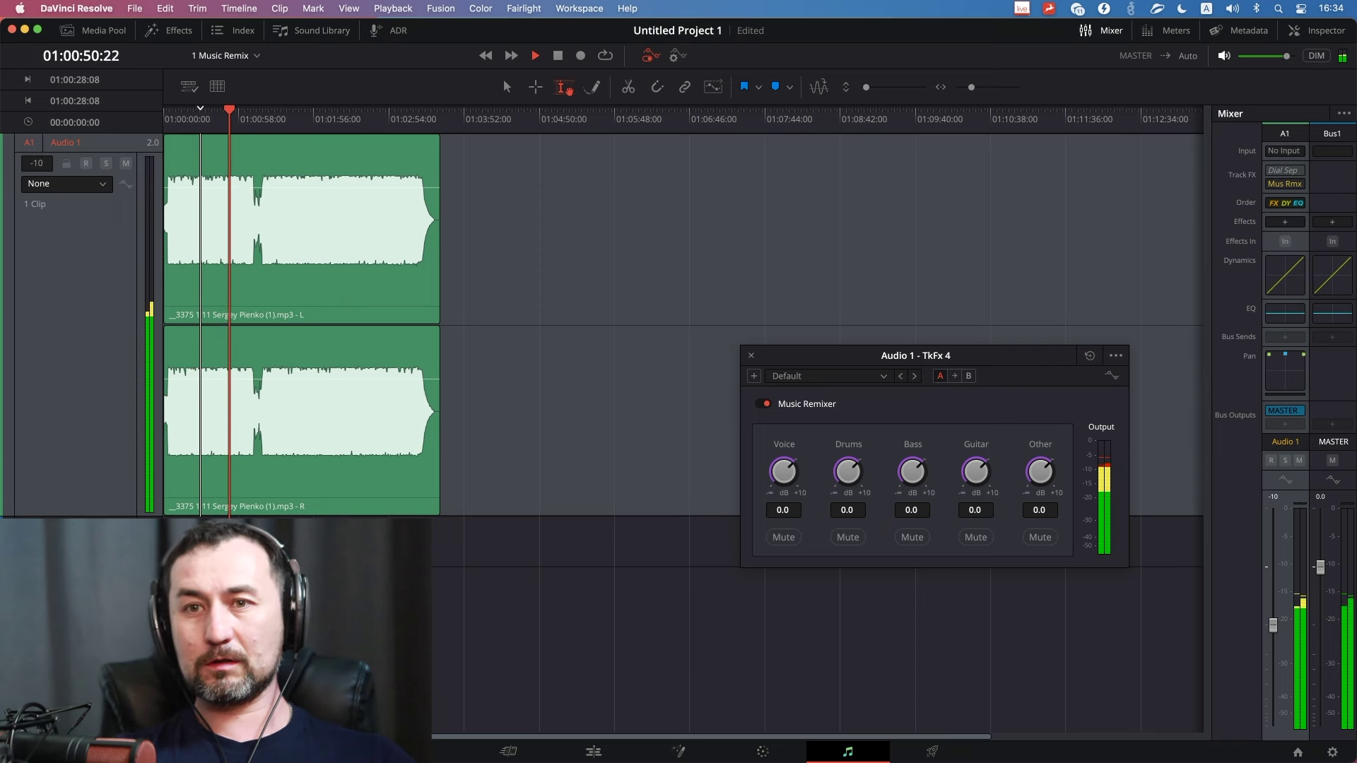
{"action": "key", "text": "super+Tab"}
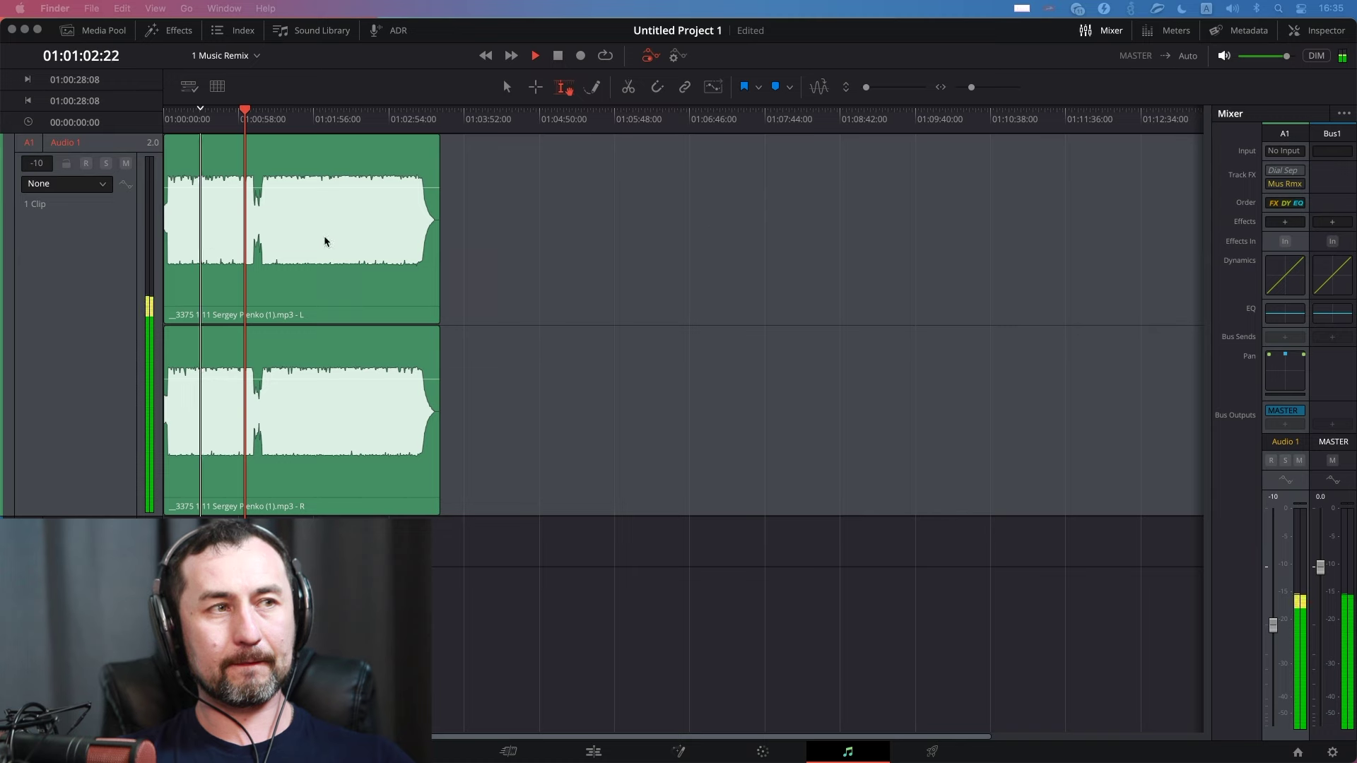
Return to Resolve, play from 01:00:29:24, and hide the Media Pool.
{"action": "left_click", "coordinate": [95, 30]}
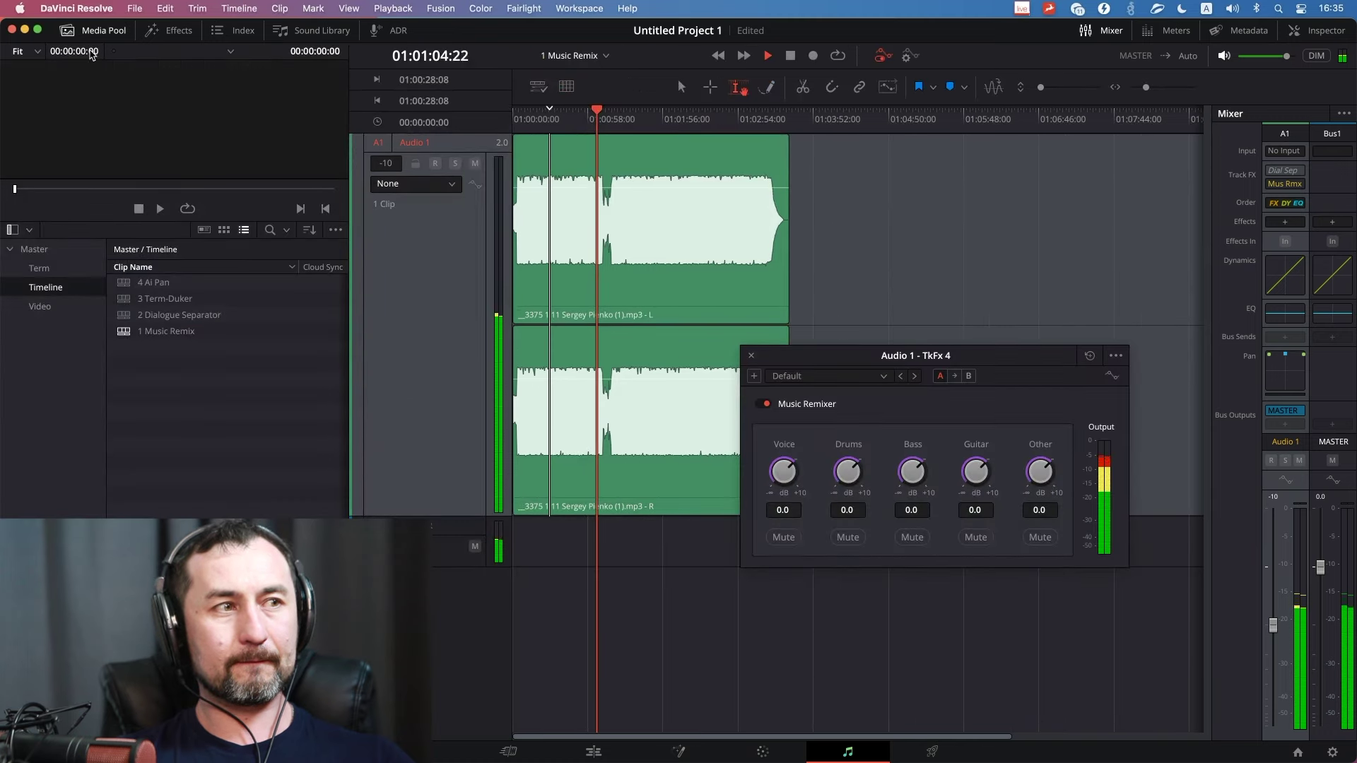
{"action": "left_click", "coordinate": [48, 306]}
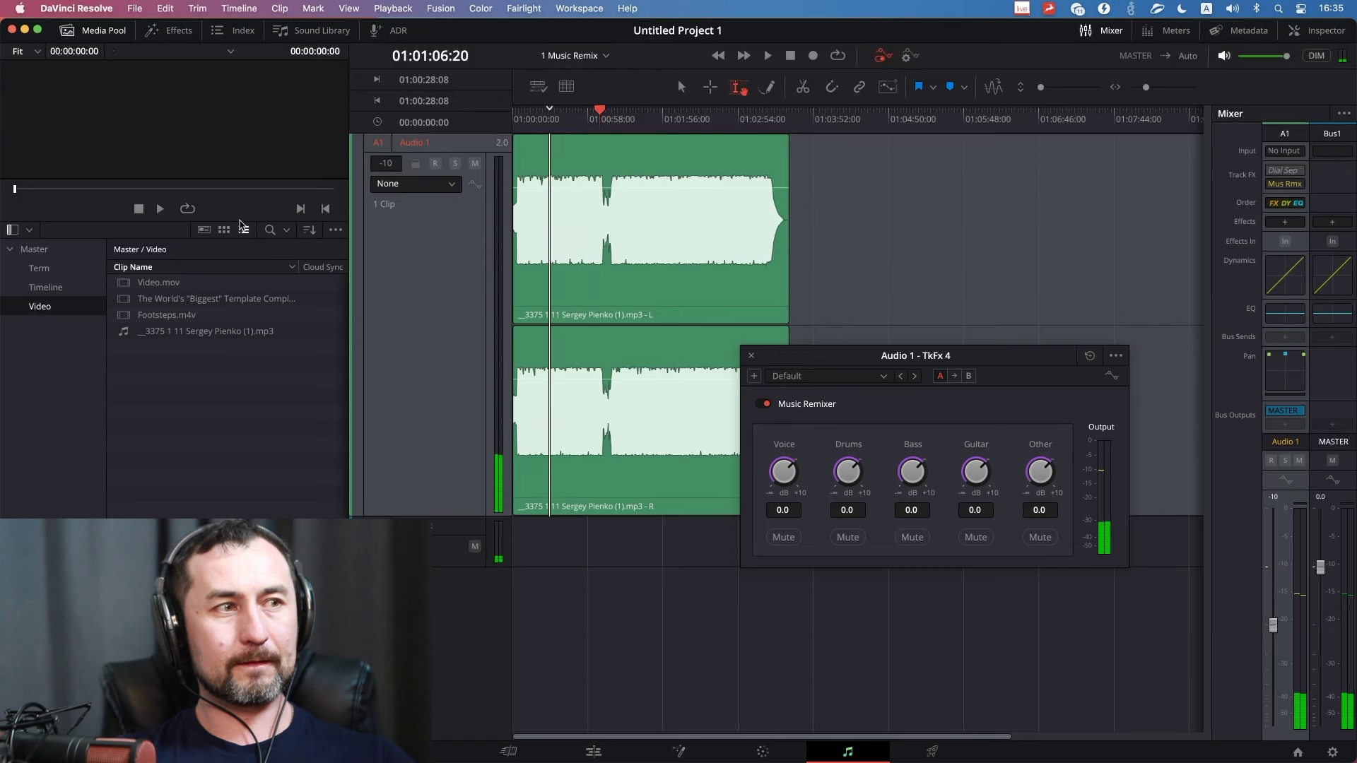
{"action": "left_click", "coordinate": [564, 111]}
{"action": "left_click_drag", "start_coordinate": [564, 113], "coordinate": [552, 113]}
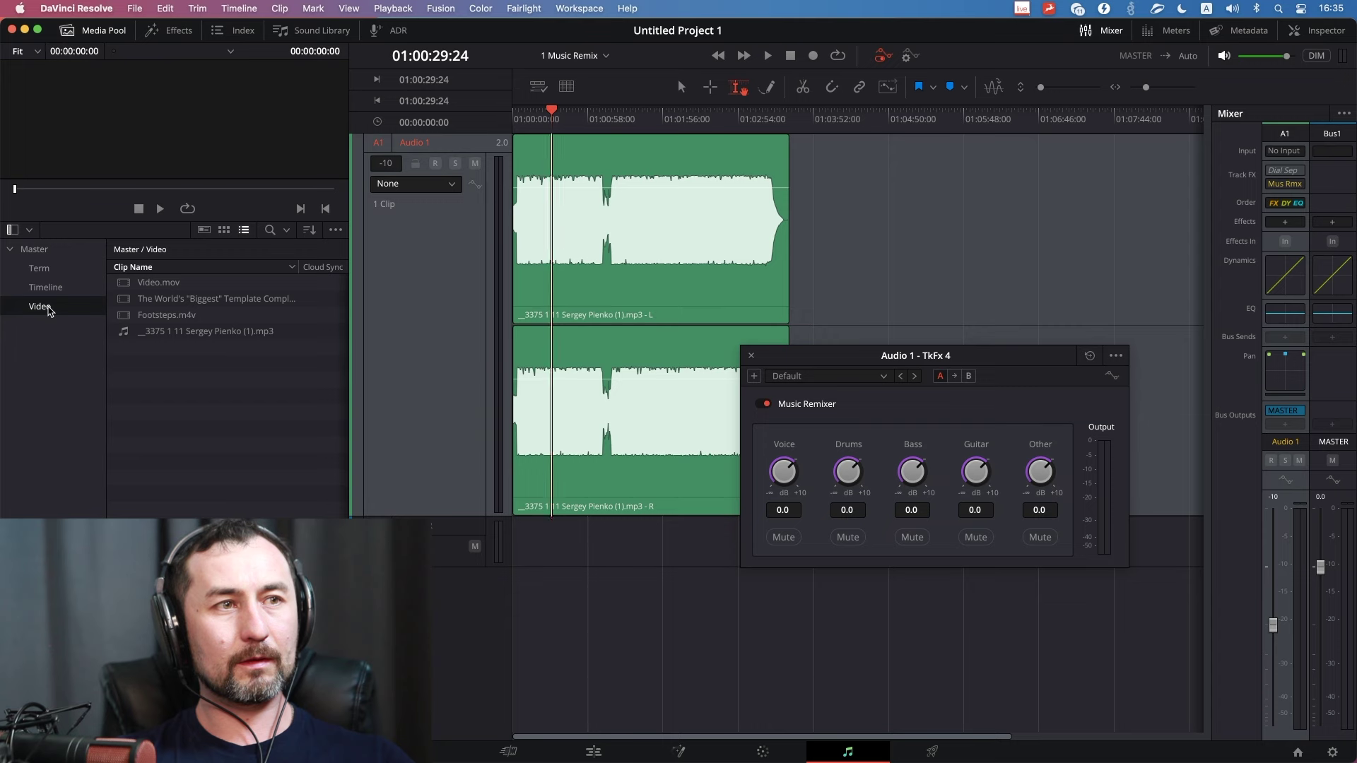
{"action": "key", "text": "space"}
{"action": "key", "text": "space"}
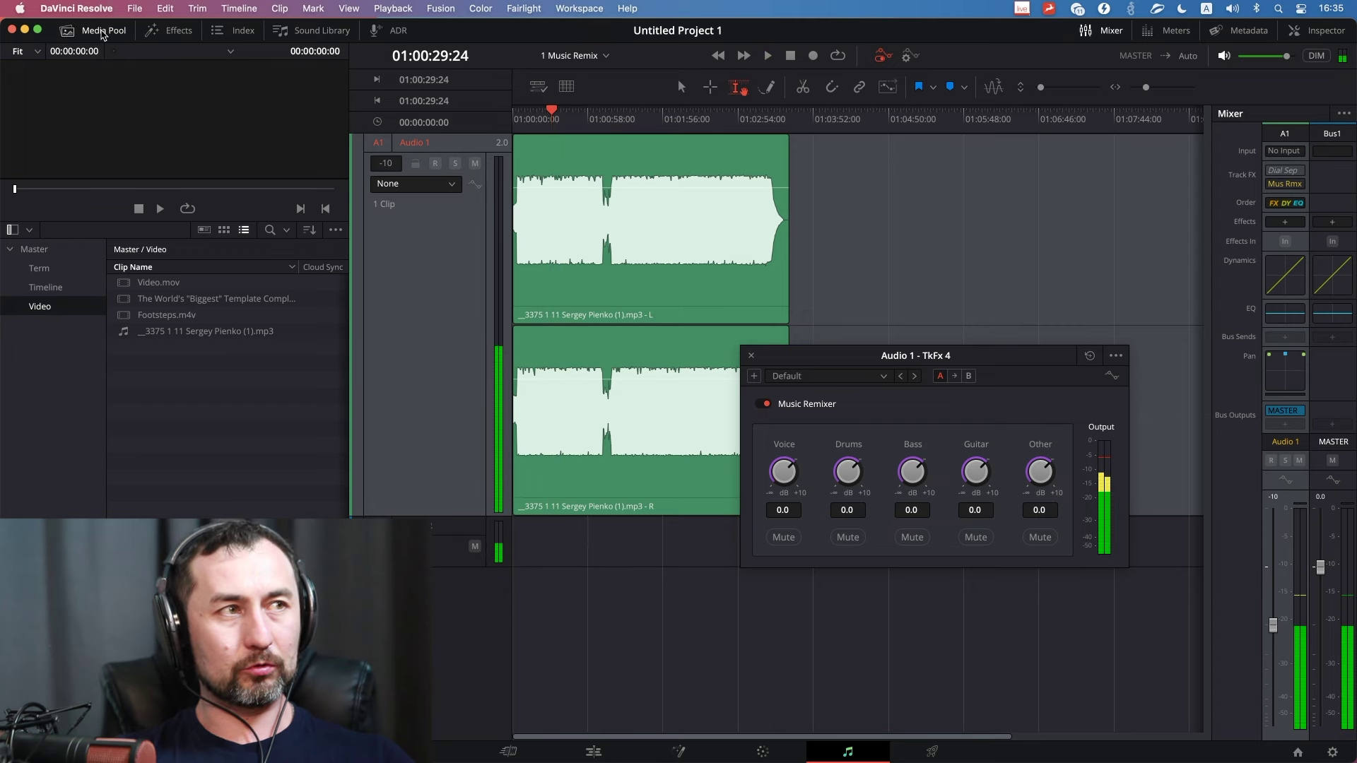
{"action": "left_click", "coordinate": [95, 30]}
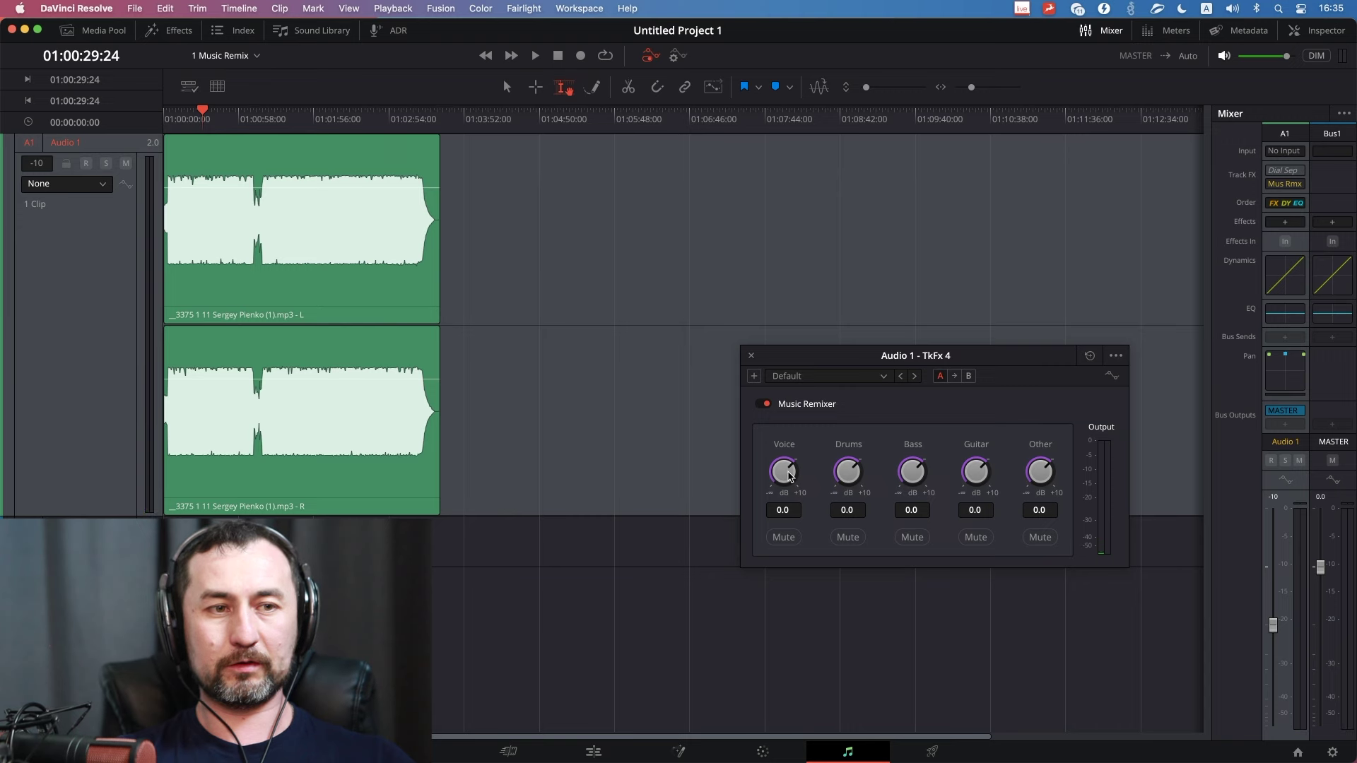
Adjust the Voice stem level and play the remix from 01:00:07:02.
{"action": "left_click_drag", "start_coordinate": [790, 475], "coordinate": [754, 467]}
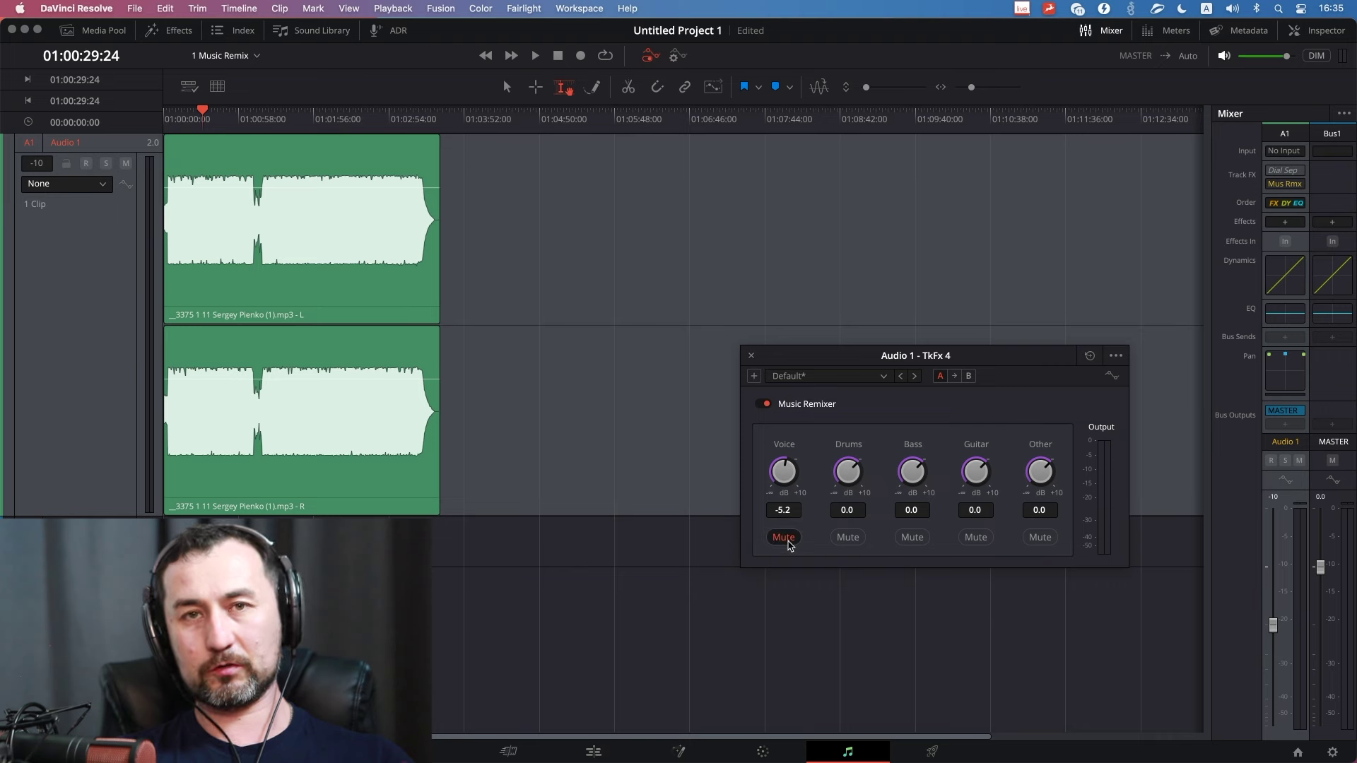
{"action": "left_click", "coordinate": [176, 124]}
{"action": "left_click", "coordinate": [172, 126]}
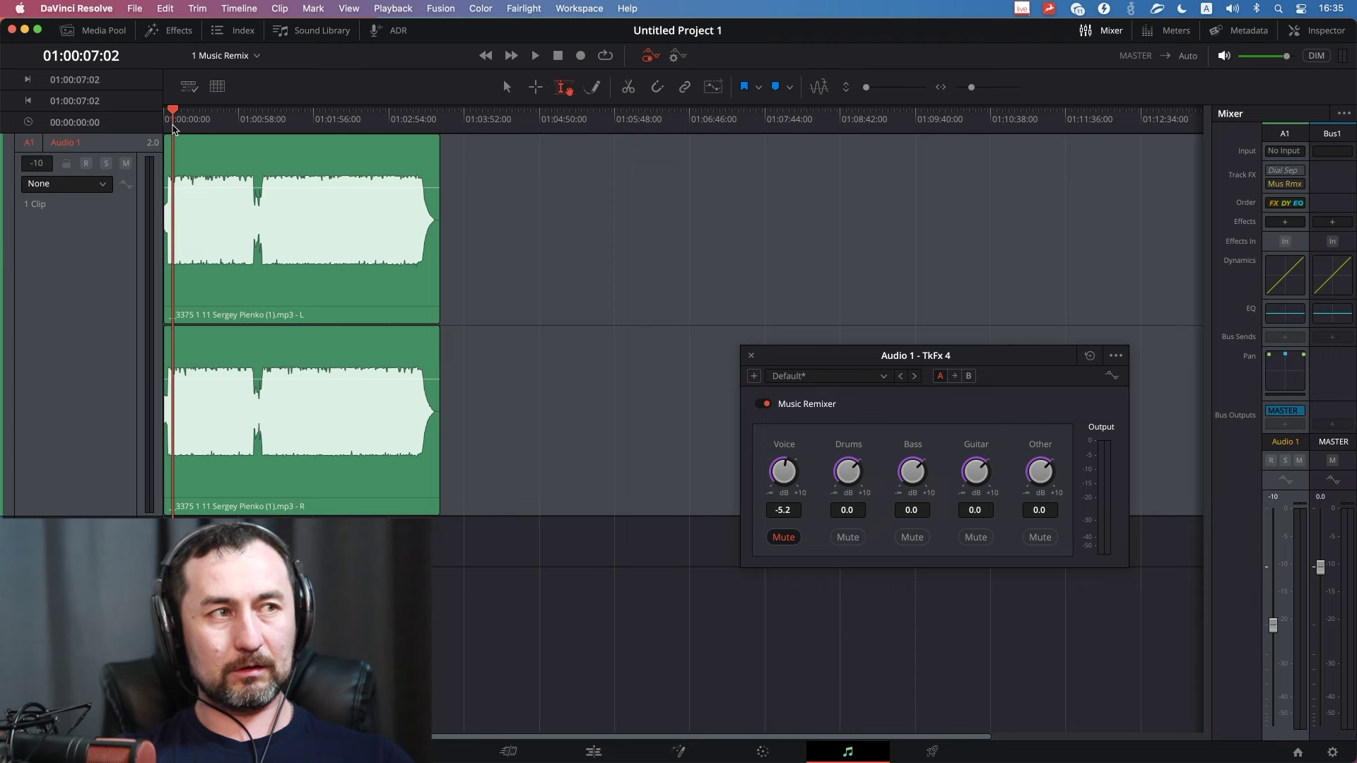
{"action": "left_click", "coordinate": [169, 140]}
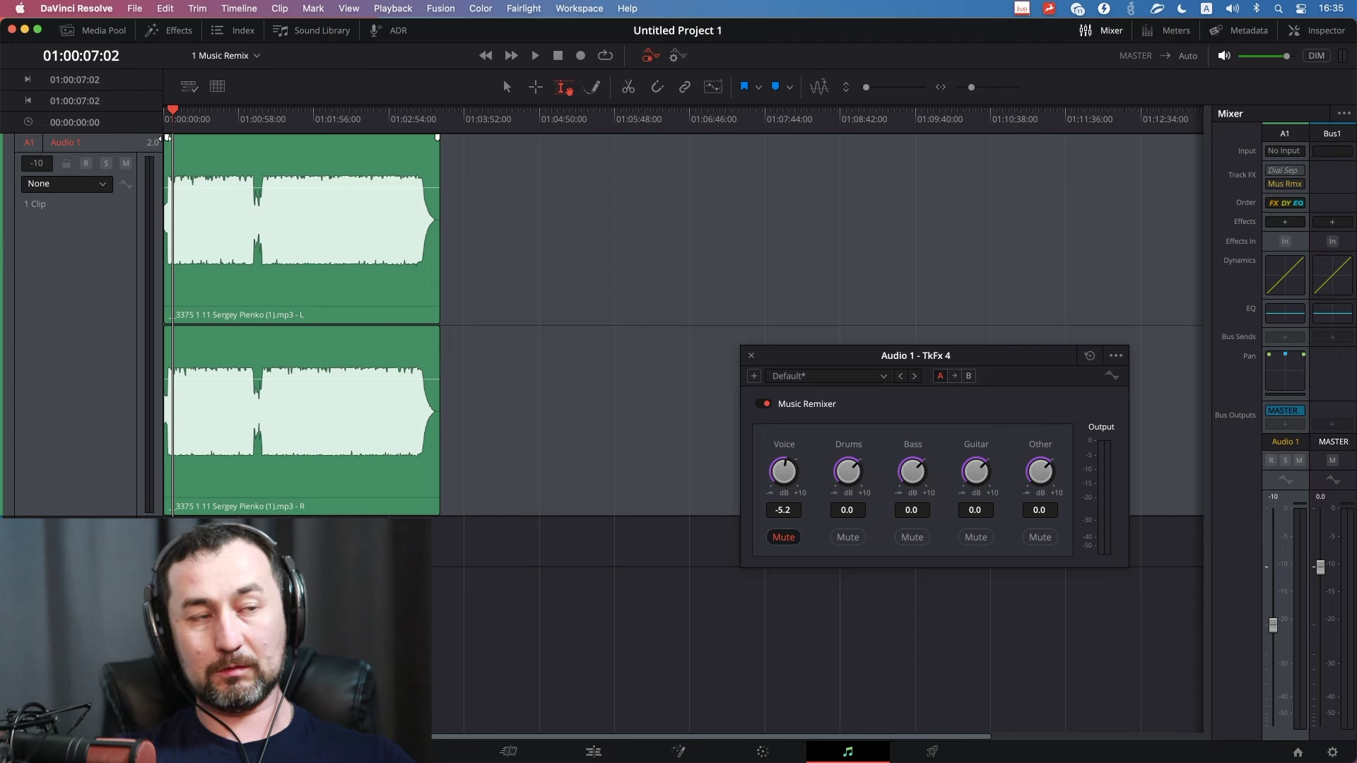
{"action": "key", "text": "space"}
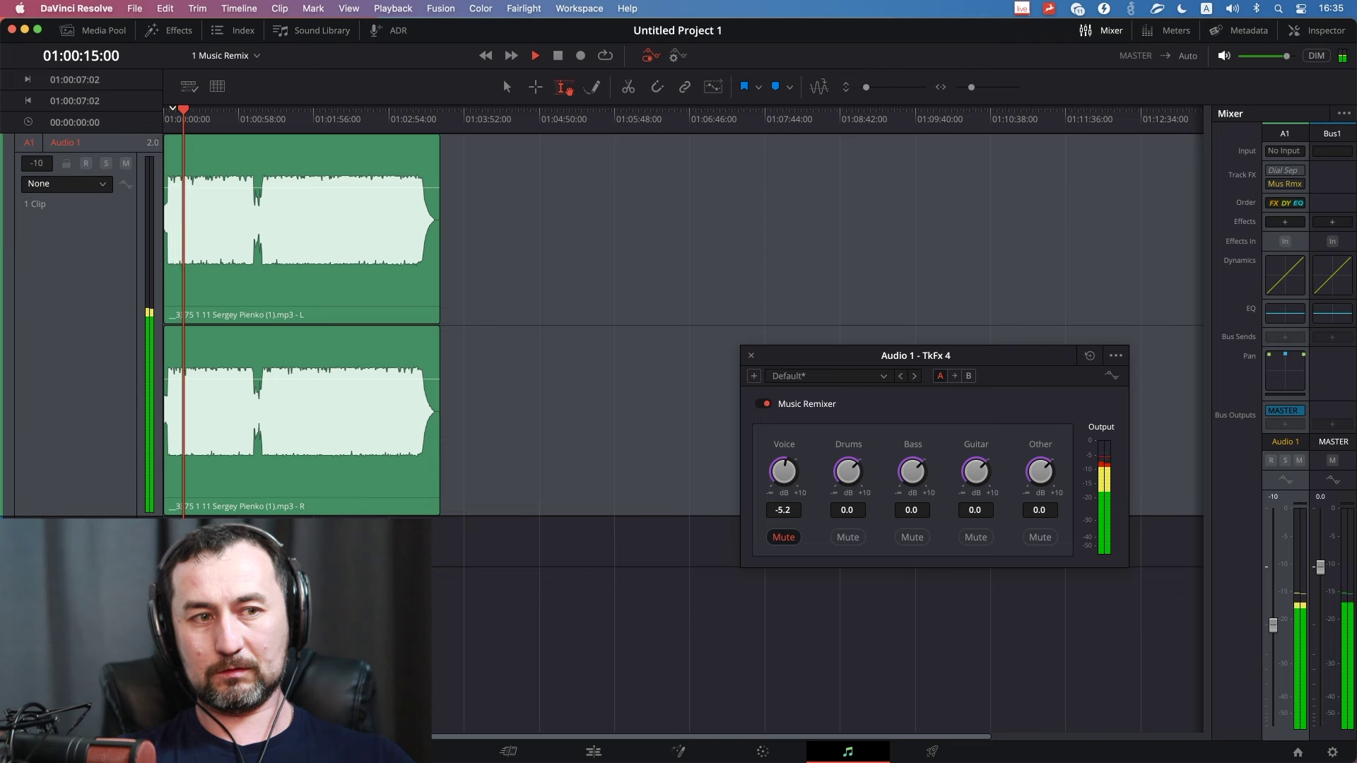
Keep Voice audible and mute the Drums, Guitar, Bass and Other stems, then stop playback.
{"action": "left_click", "coordinate": [784, 537]}
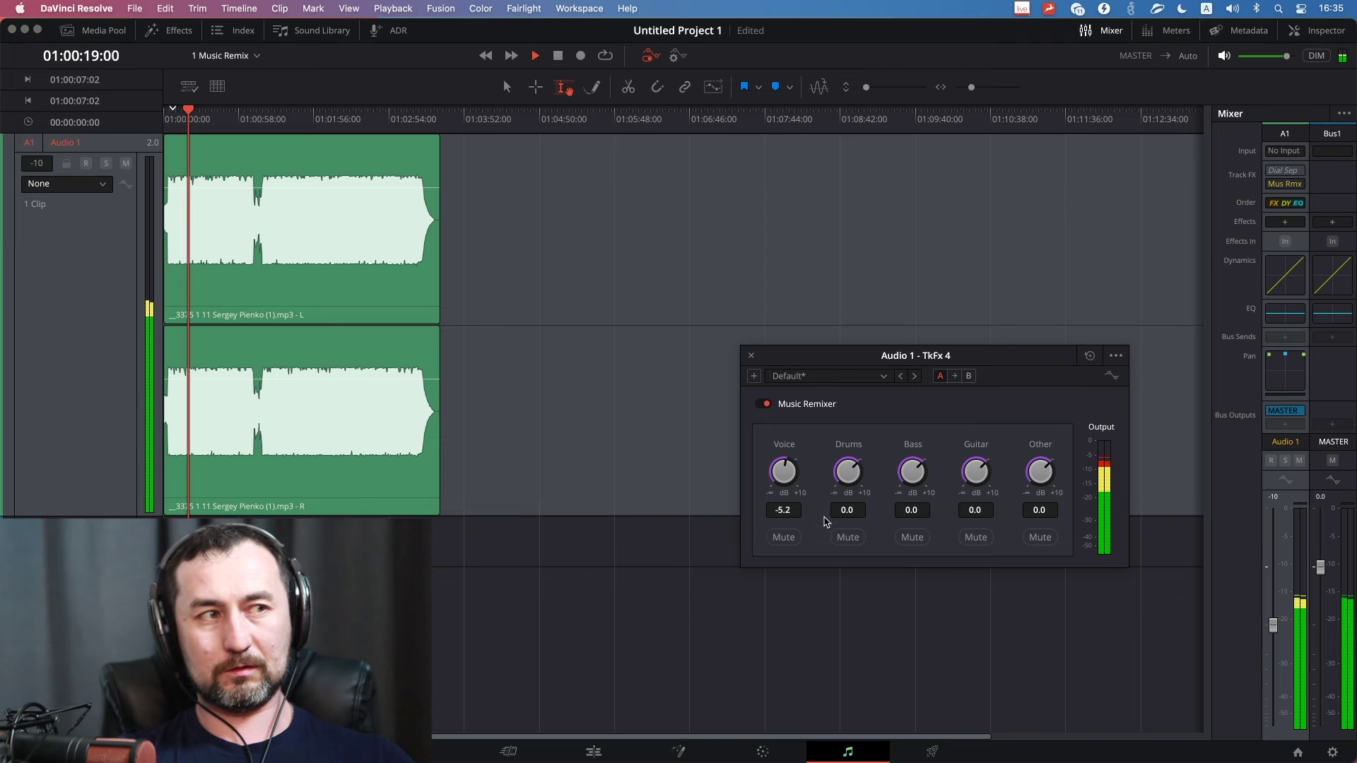
{"action": "left_click", "coordinate": [793, 542]}
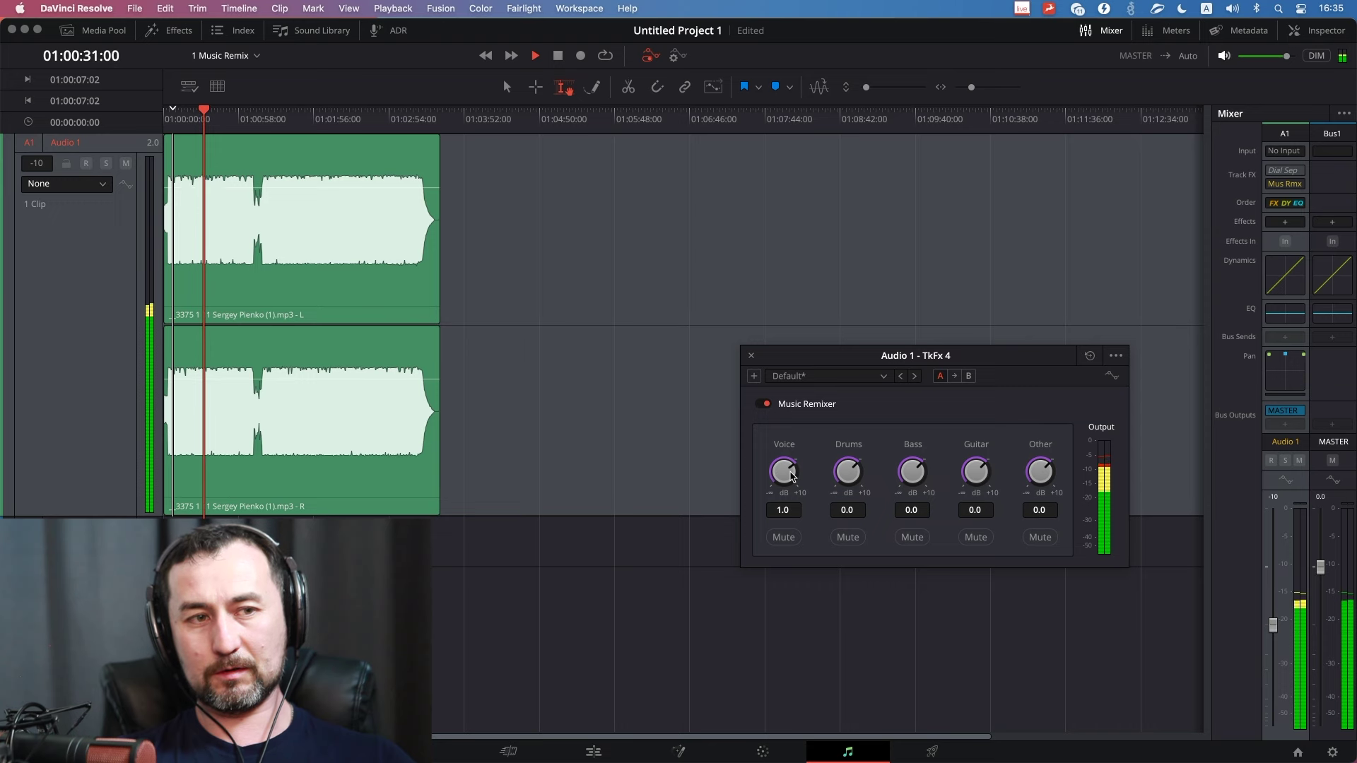
{"action": "left_click", "coordinate": [848, 539]}
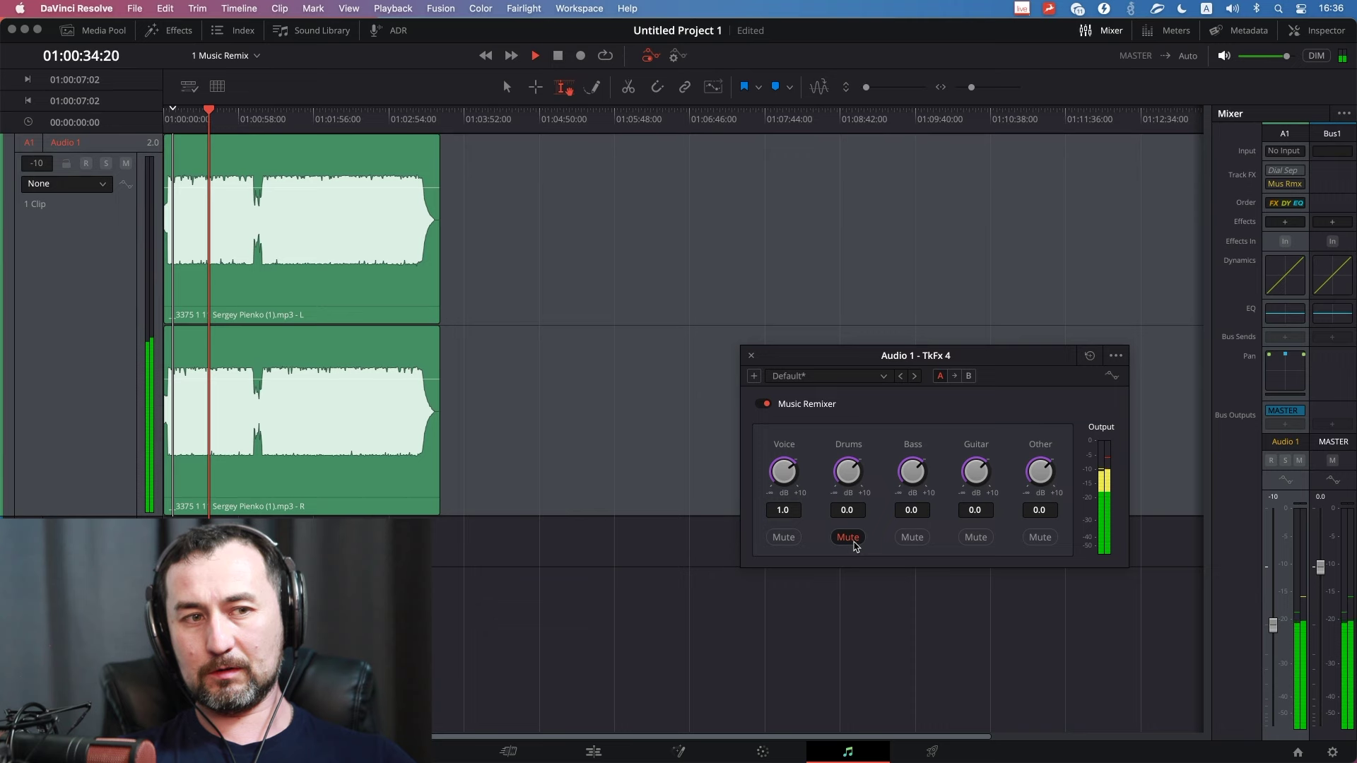
{"action": "left_click", "coordinate": [976, 538]}
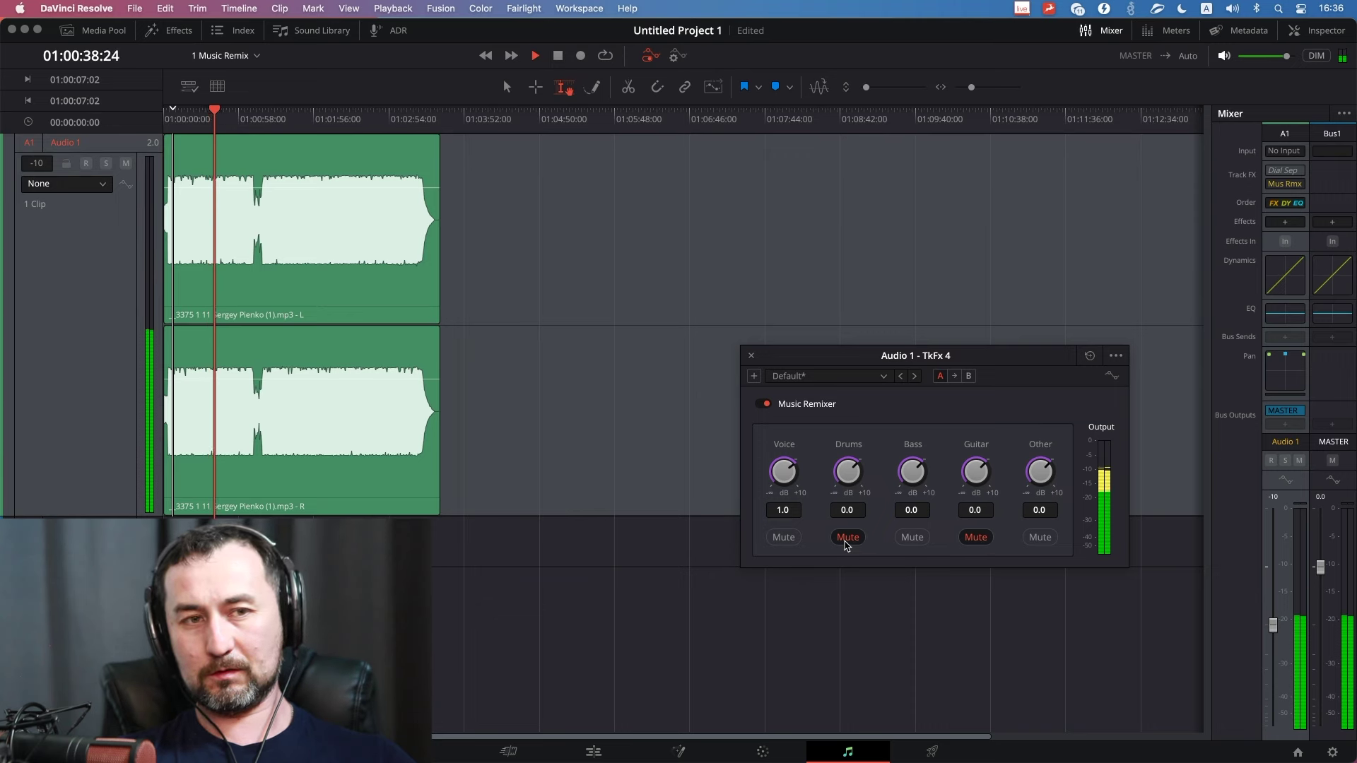
{"action": "left_click", "coordinate": [912, 538]}
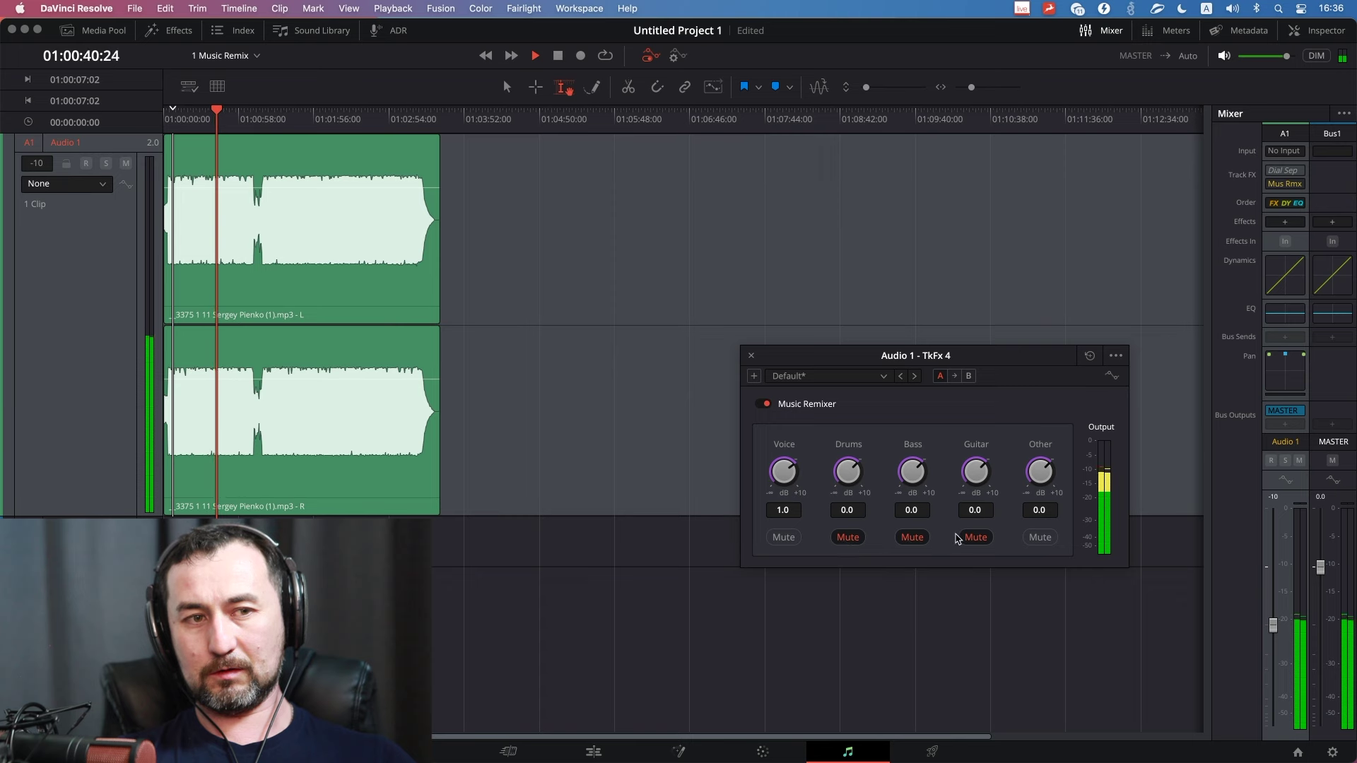
{"action": "left_click", "coordinate": [1028, 538]}
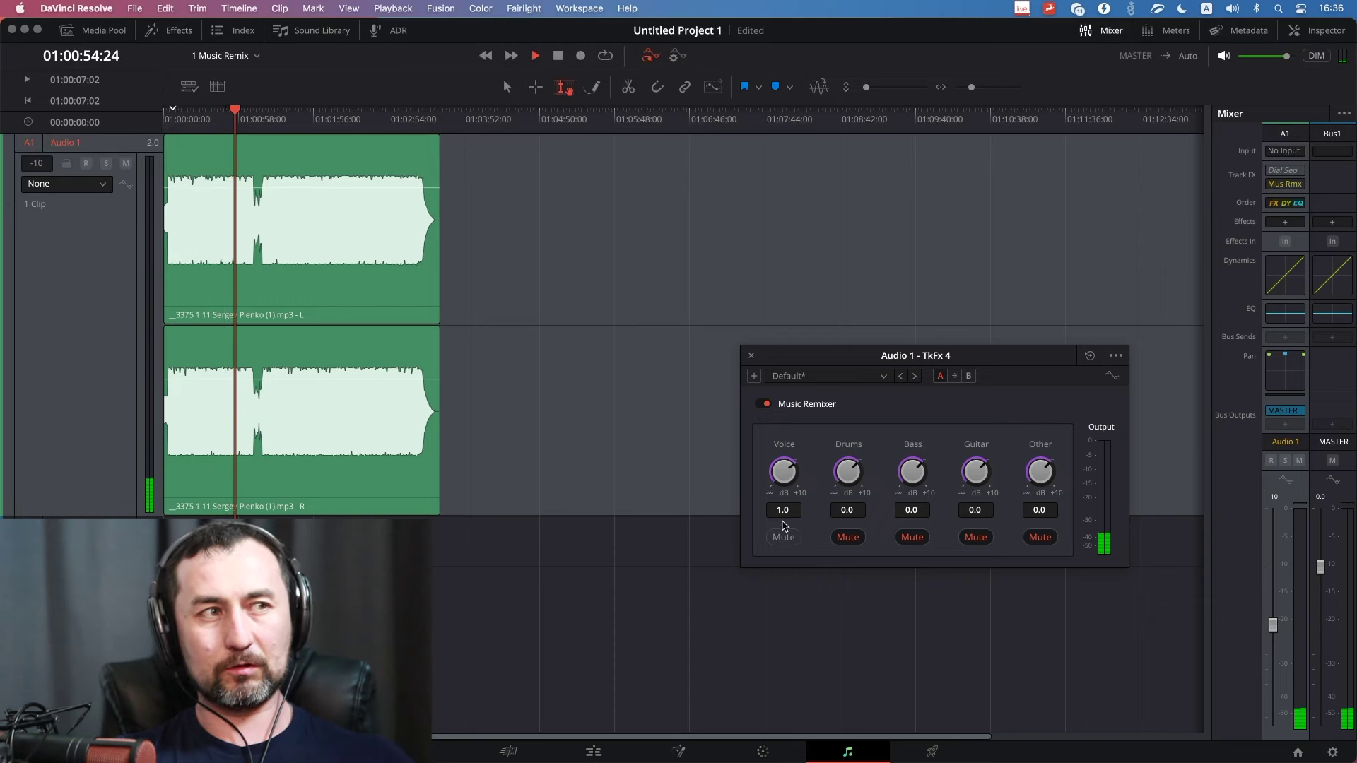
{"action": "key", "text": "space"}
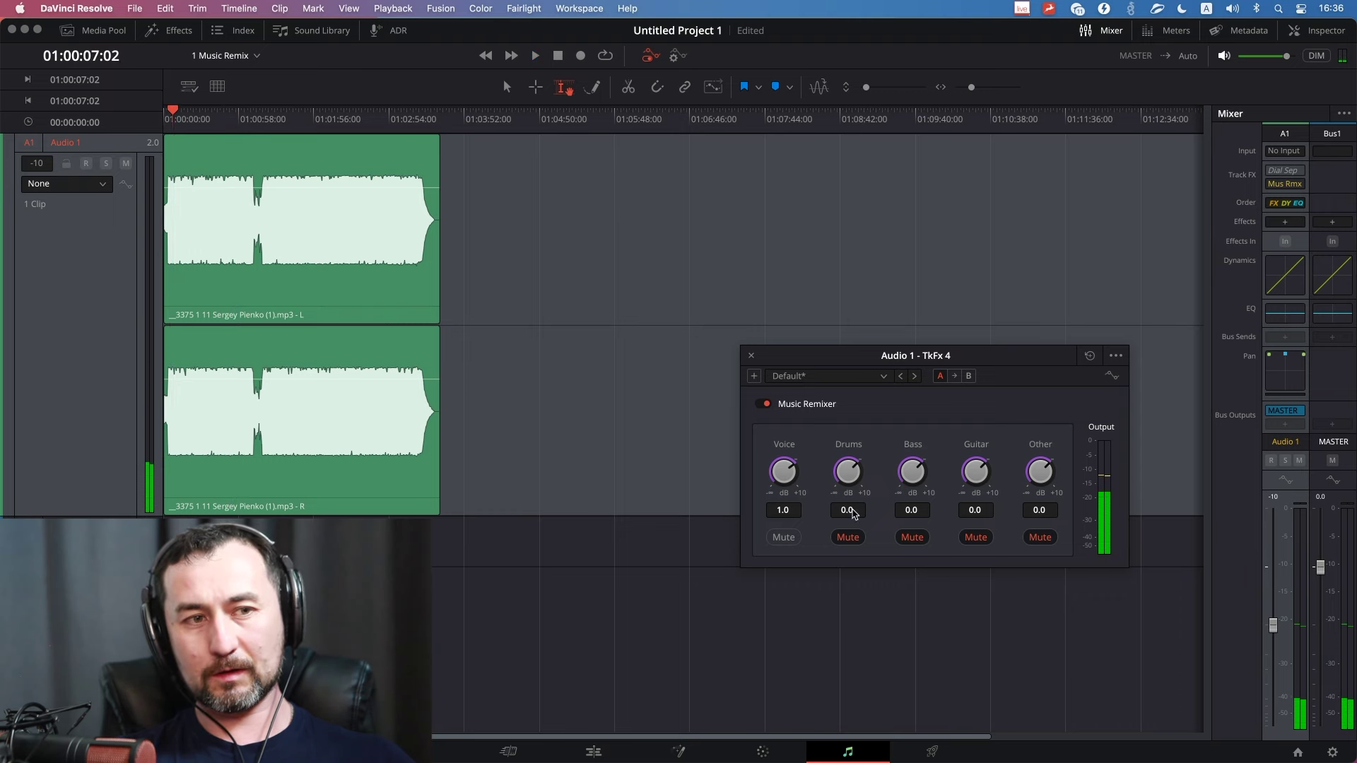
Unmute the Drums, Bass, Guitar and Other stems in the Music Remixer.
{"action": "left_click", "coordinate": [853, 539]}
{"action": "left_click", "coordinate": [913, 539]}
{"action": "left_click", "coordinate": [977, 540]}
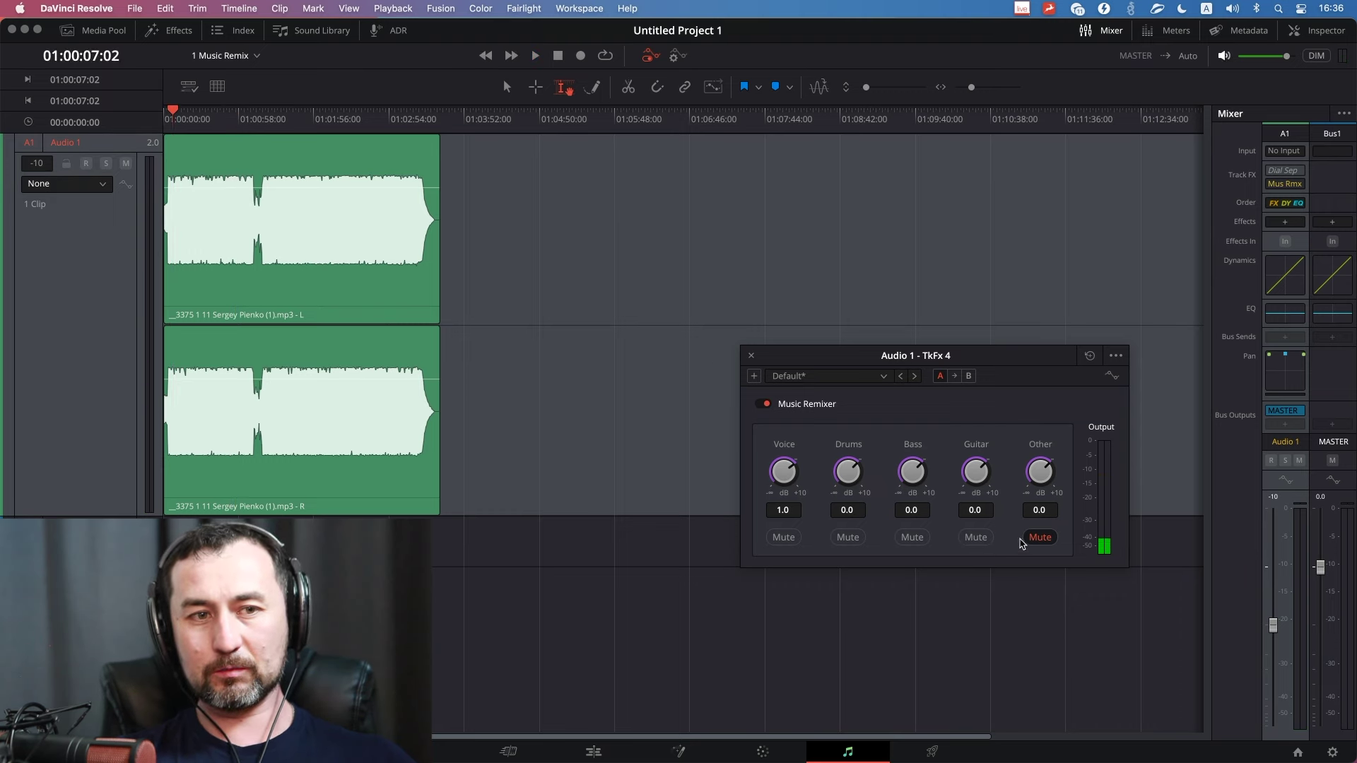
{"action": "left_click", "coordinate": [1043, 541]}
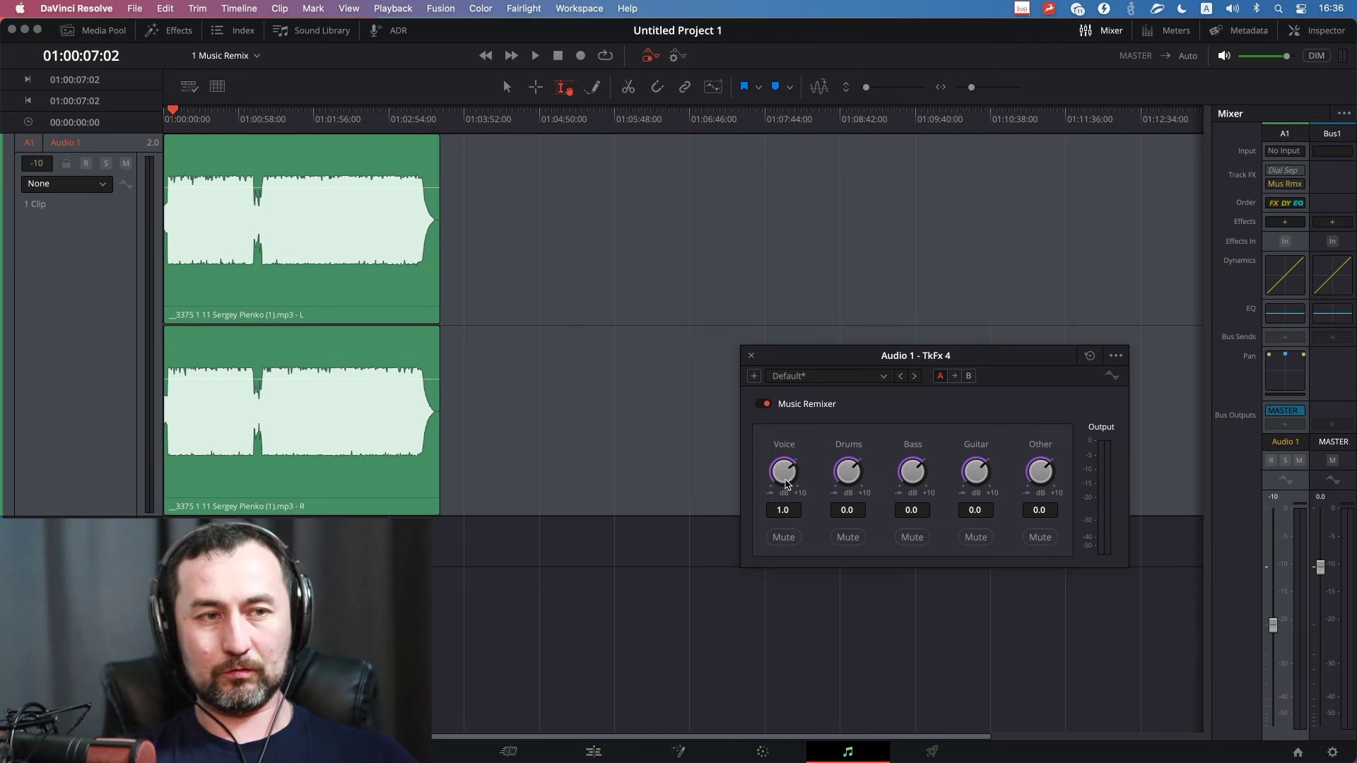
Set the Voice stem level to -0.2 and save the project.
{"action": "left_click_drag", "start_coordinate": [785, 477], "coordinate": [777, 485]}
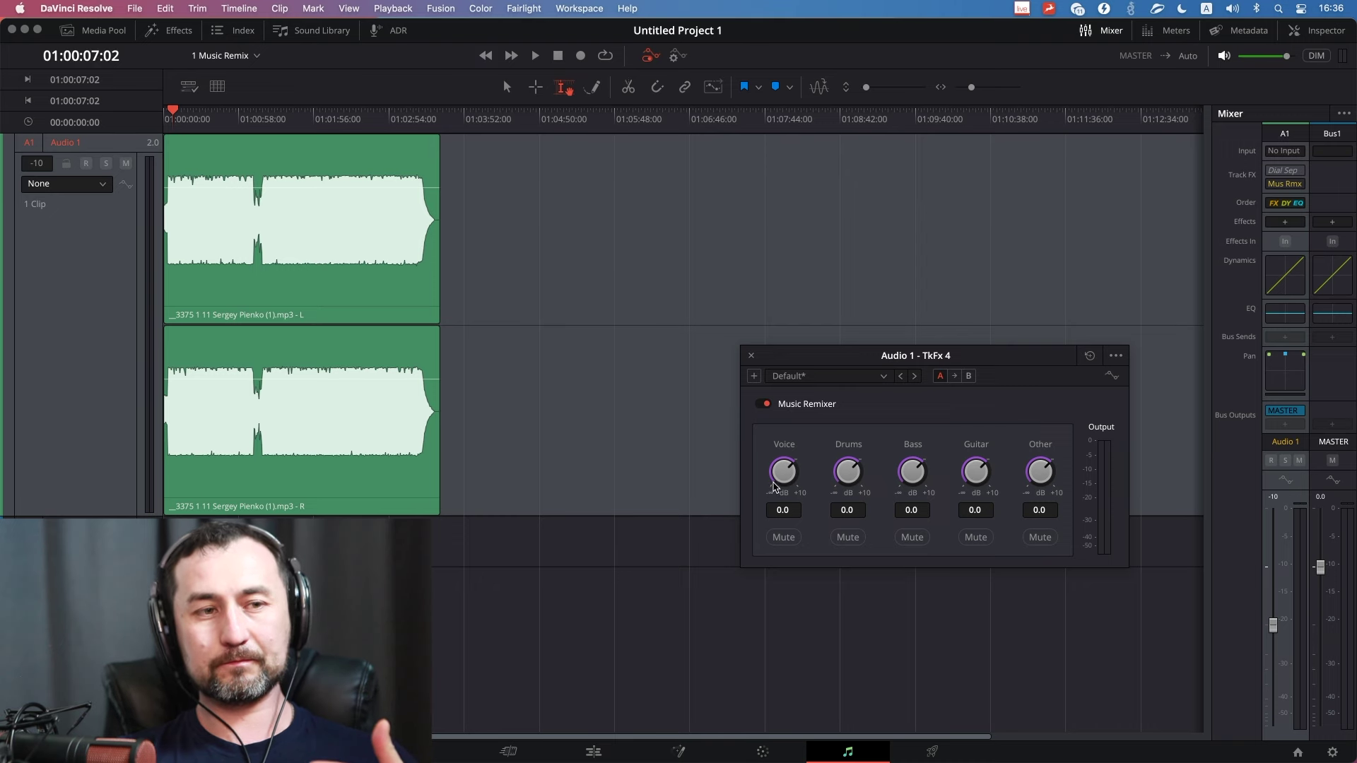
{"action": "left_click_drag", "start_coordinate": [773, 487], "coordinate": [775, 486]}
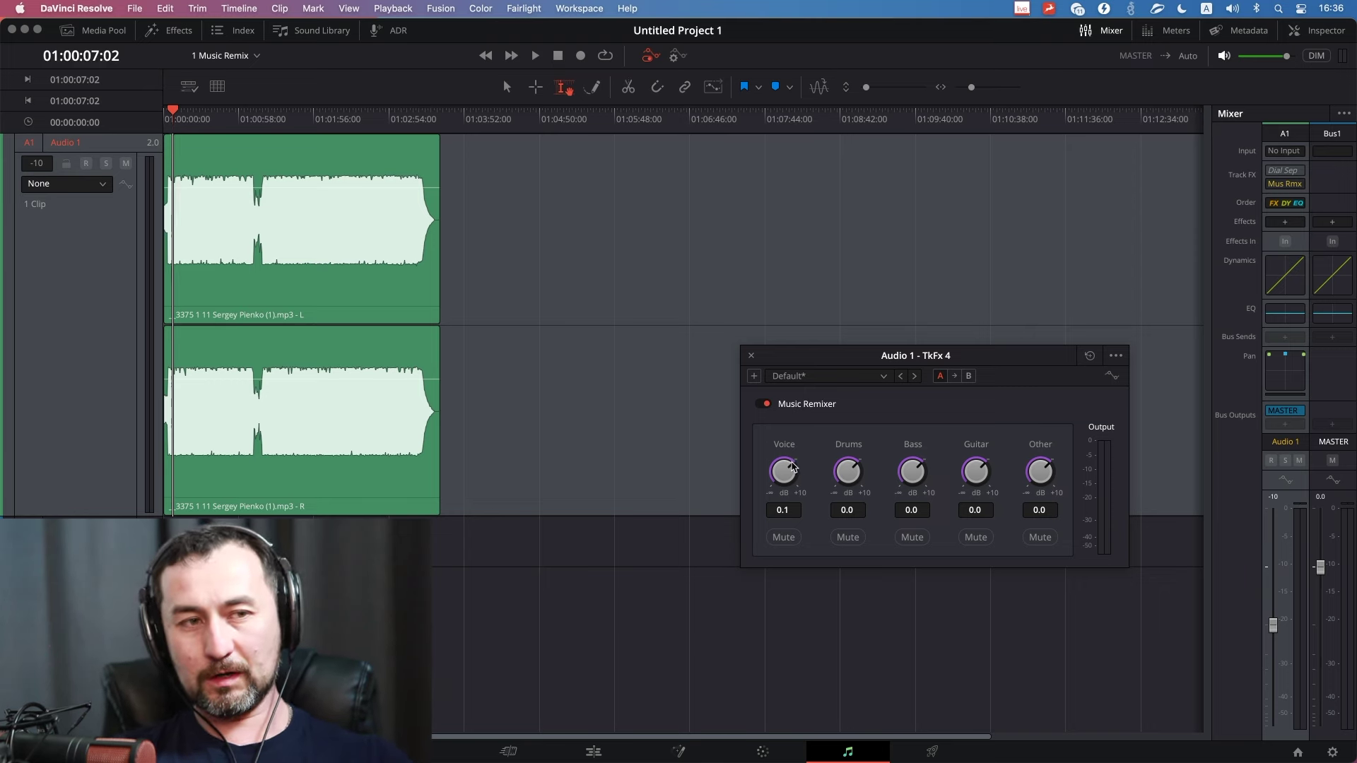
{"action": "left_click_drag", "start_coordinate": [786, 486], "coordinate": [778, 457]}
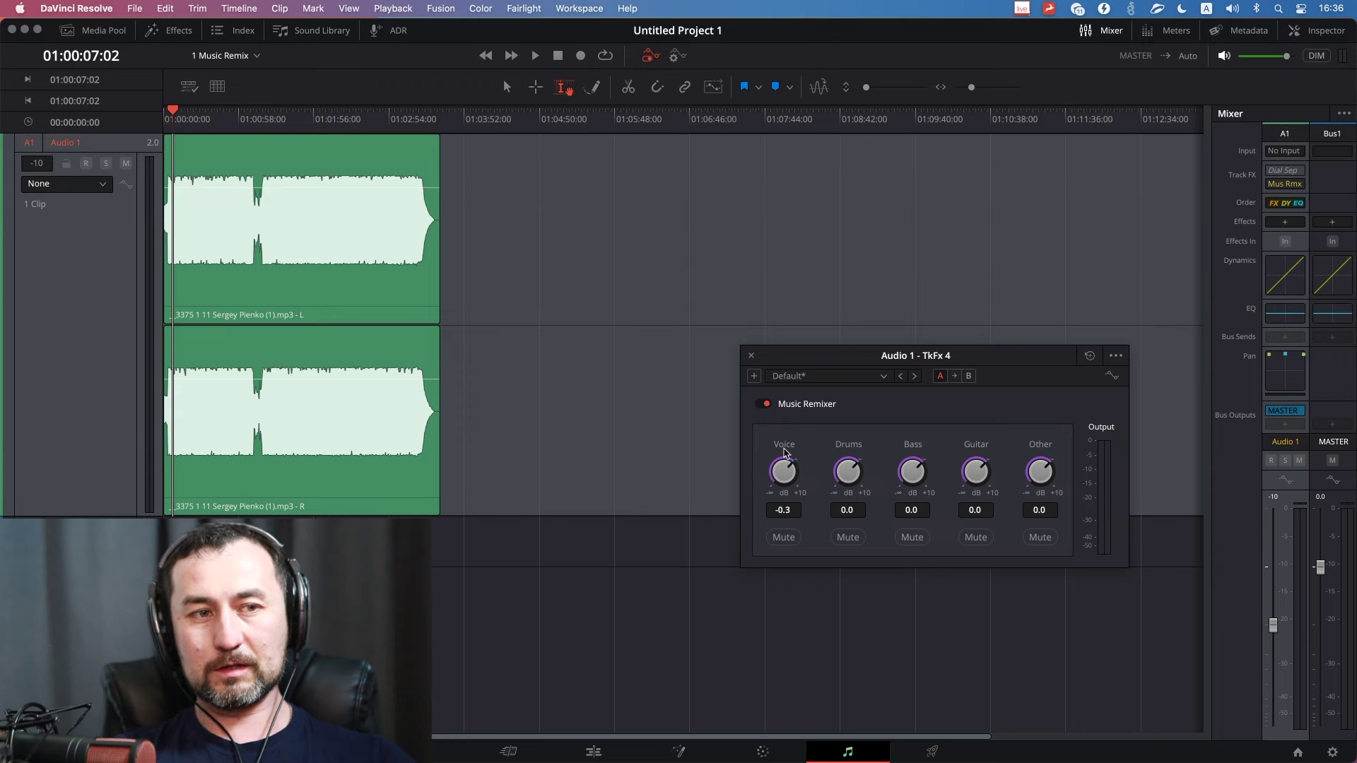
{"action": "double_click", "coordinate": [783, 454]}
{"action": "left_click_drag", "start_coordinate": [789, 449], "coordinate": [787, 451]}
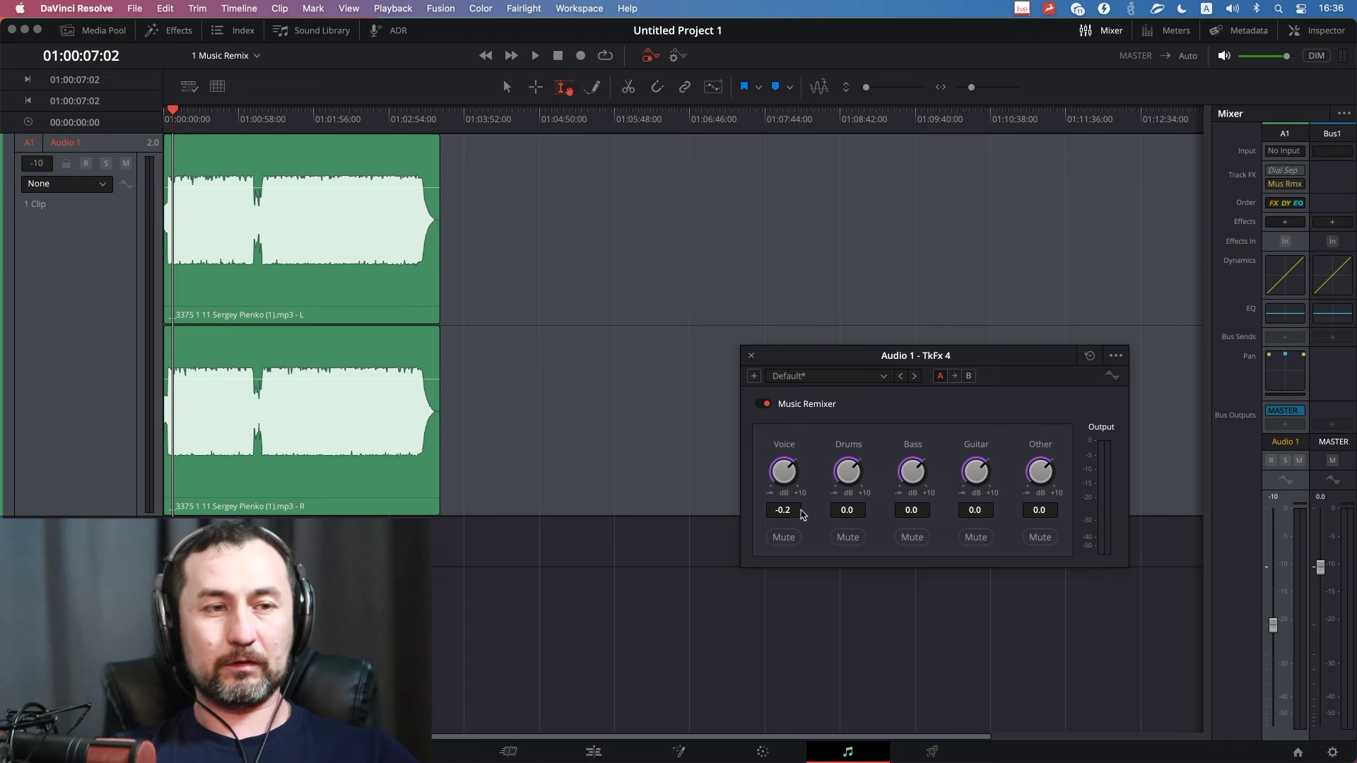
{"action": "left_click_drag", "start_coordinate": [787, 475], "coordinate": [752, 486]}
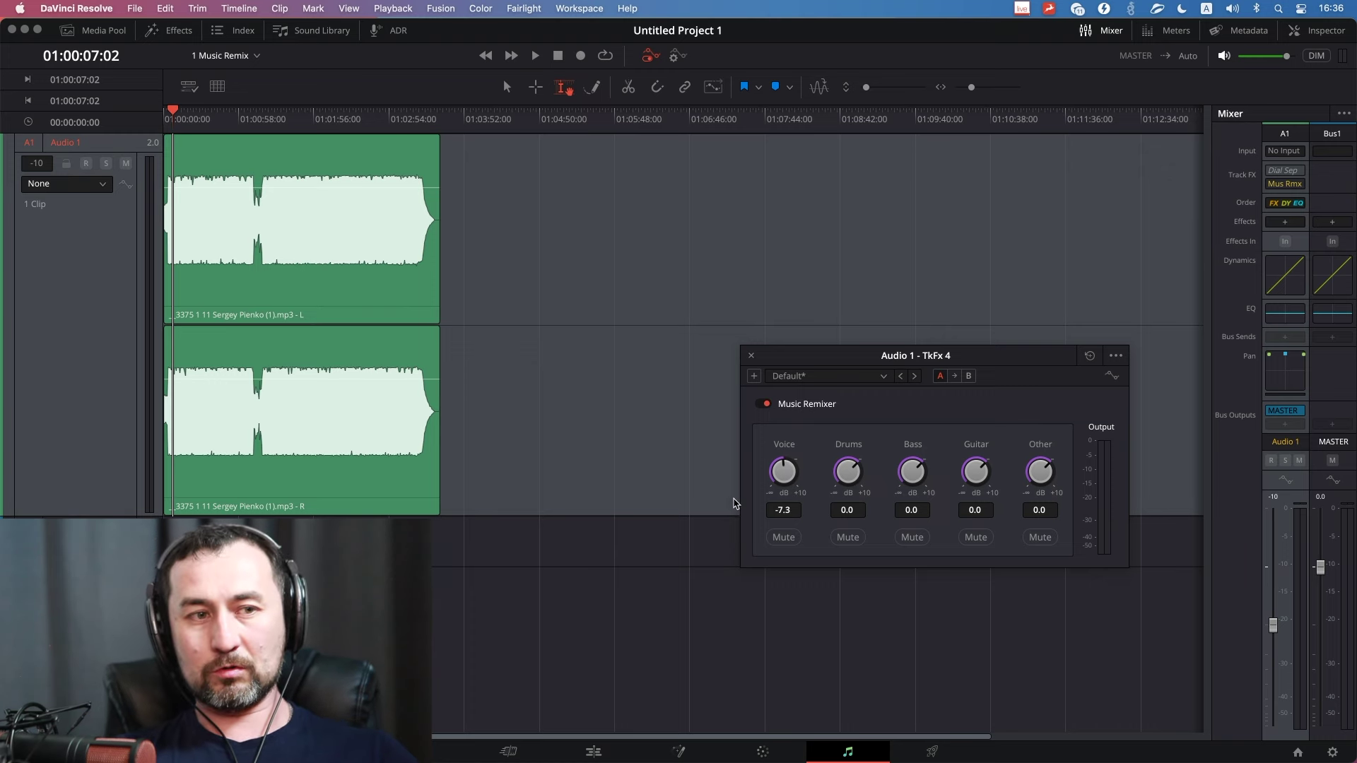
{"action": "double_click", "coordinate": [787, 458]}
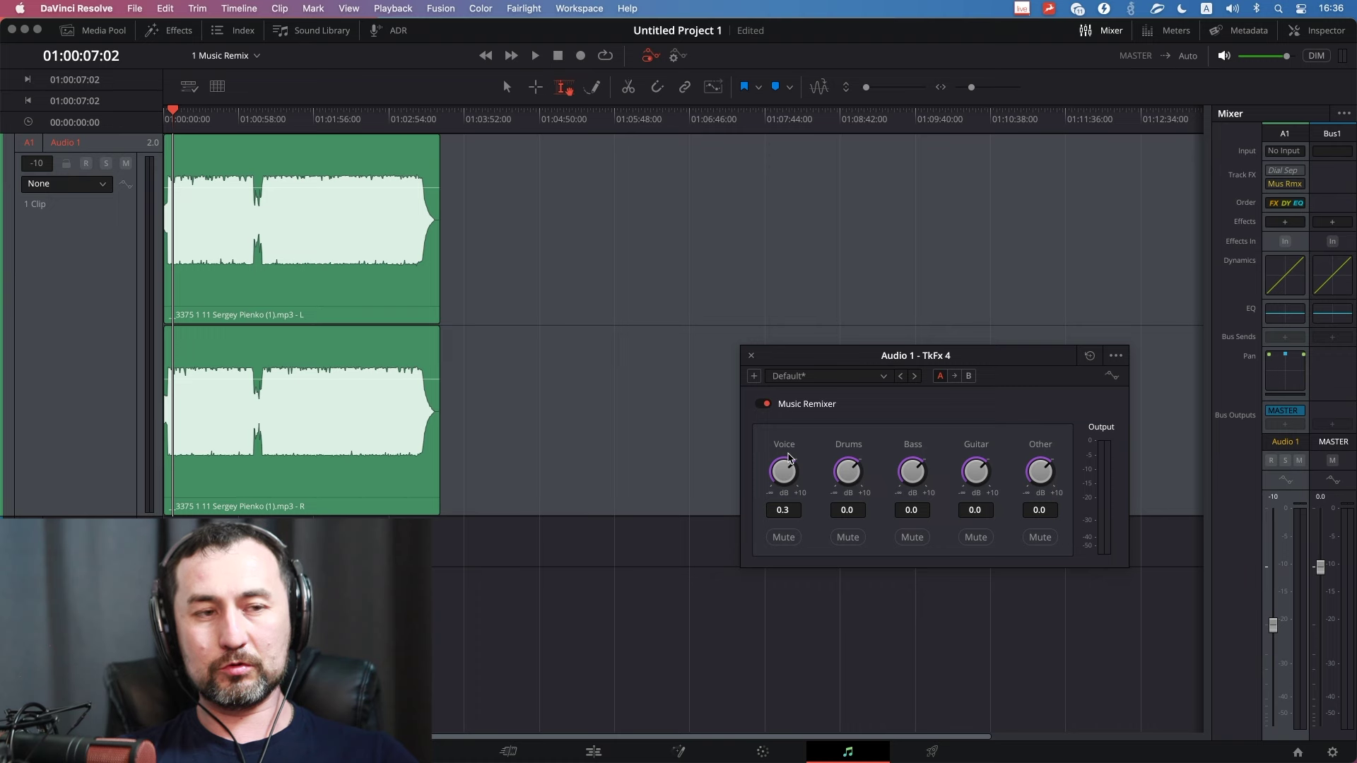
{"action": "left_click_drag", "start_coordinate": [787, 458], "coordinate": [789, 479]}
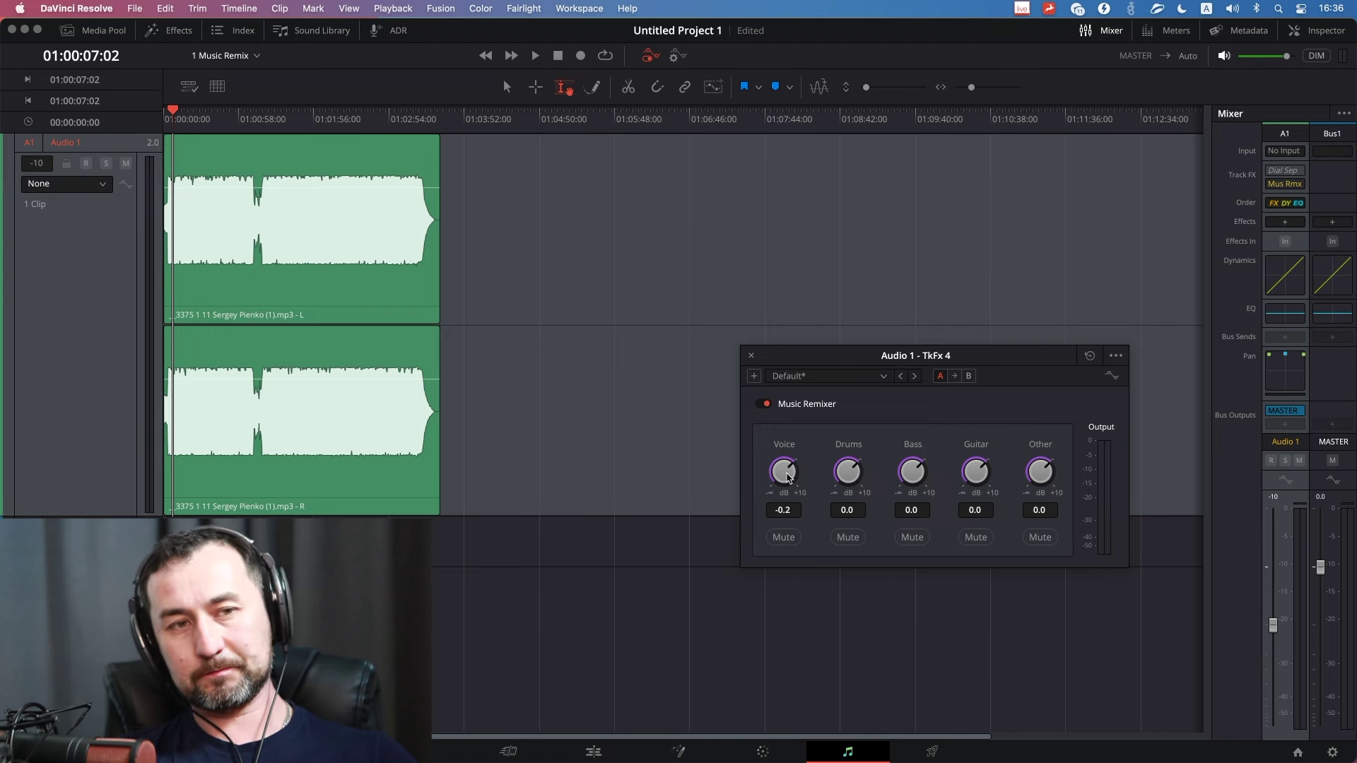
{"action": "key", "text": "super+s"}
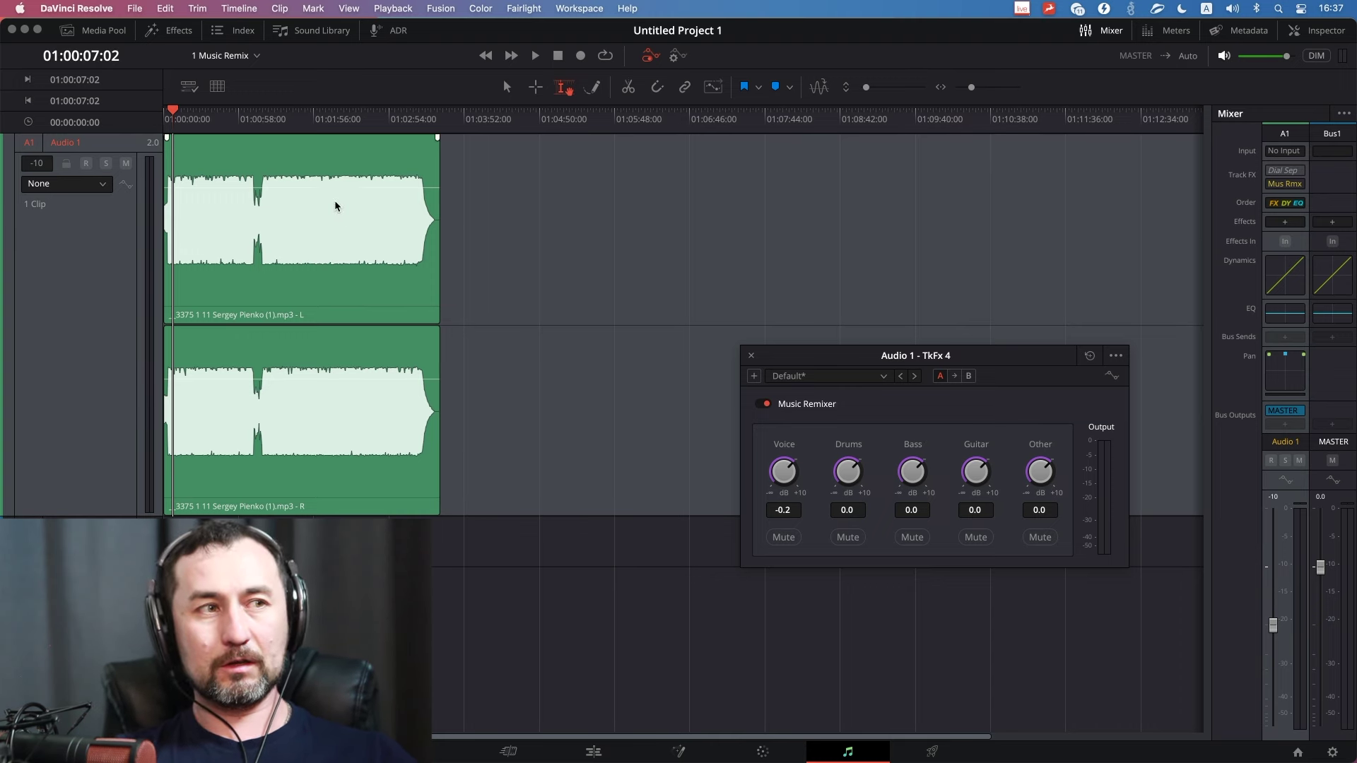
Cache the music clip's audio effects, then play from the start while turning Voice down.
{"action": "right_click", "coordinate": [347, 239]}
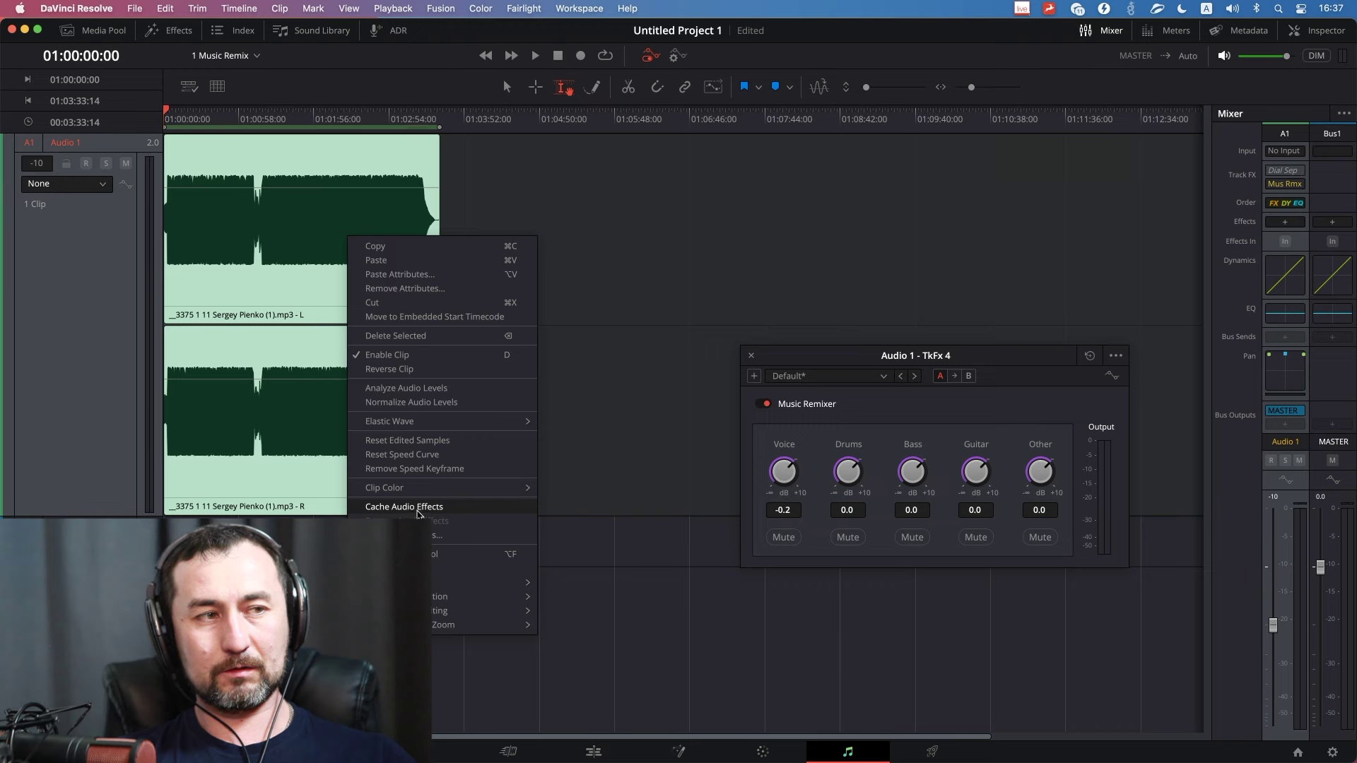
{"action": "left_click", "coordinate": [417, 509]}
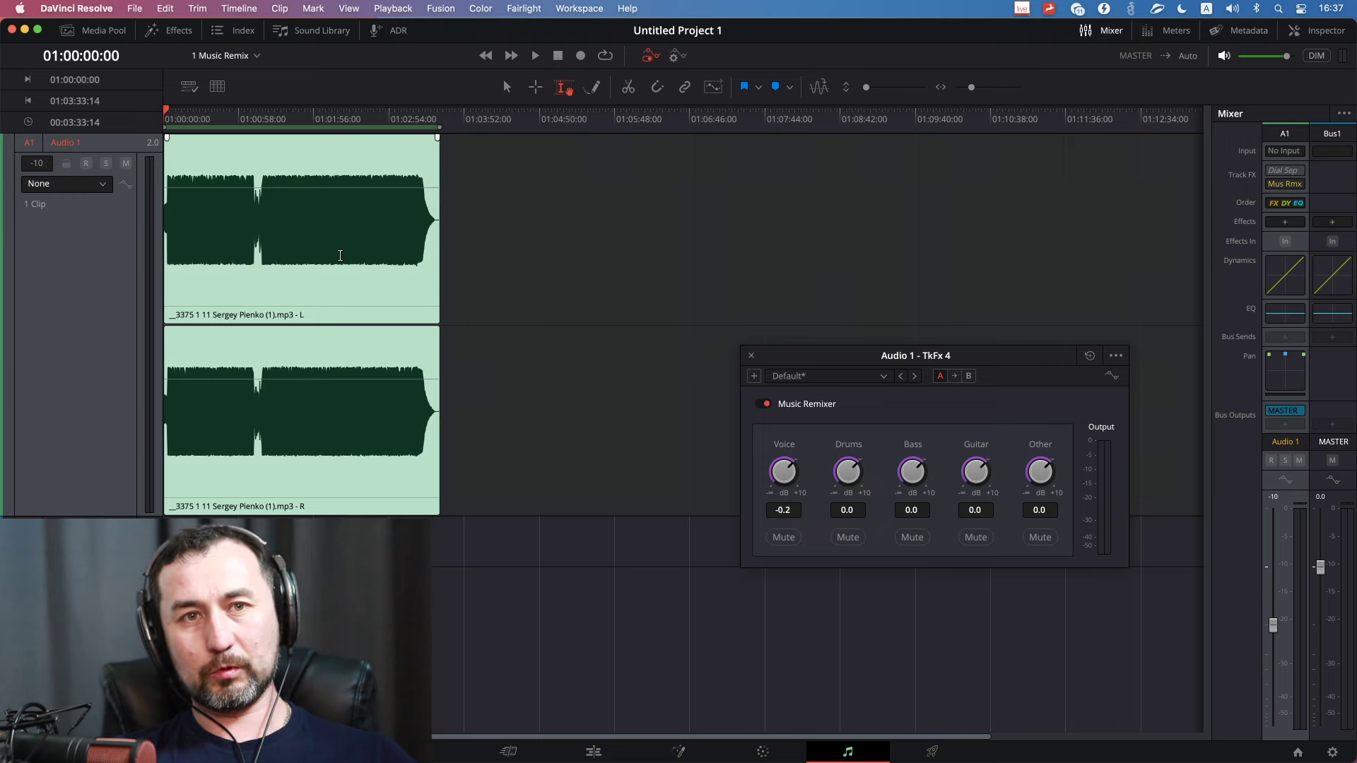
{"action": "left_click", "coordinate": [253, 116]}
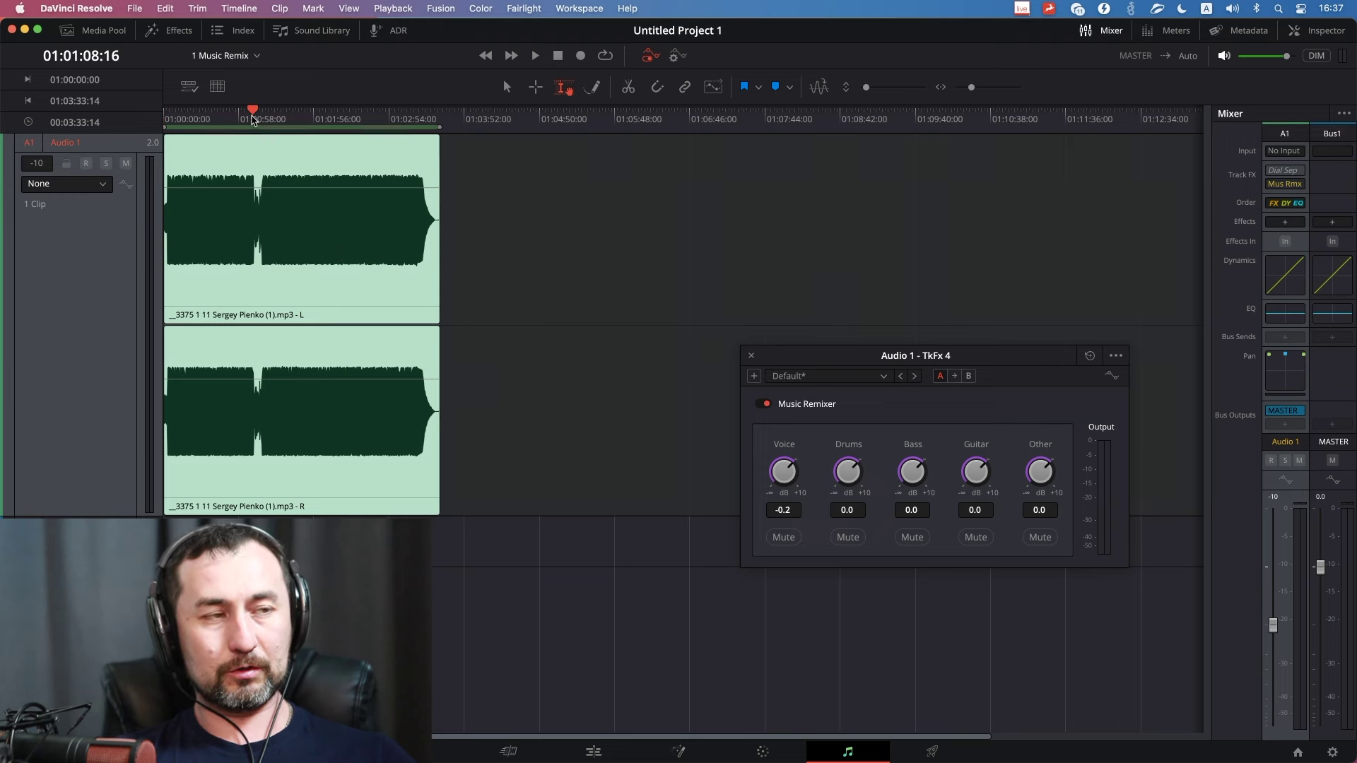
{"action": "key", "text": "Home"}
{"action": "key", "text": "space"}
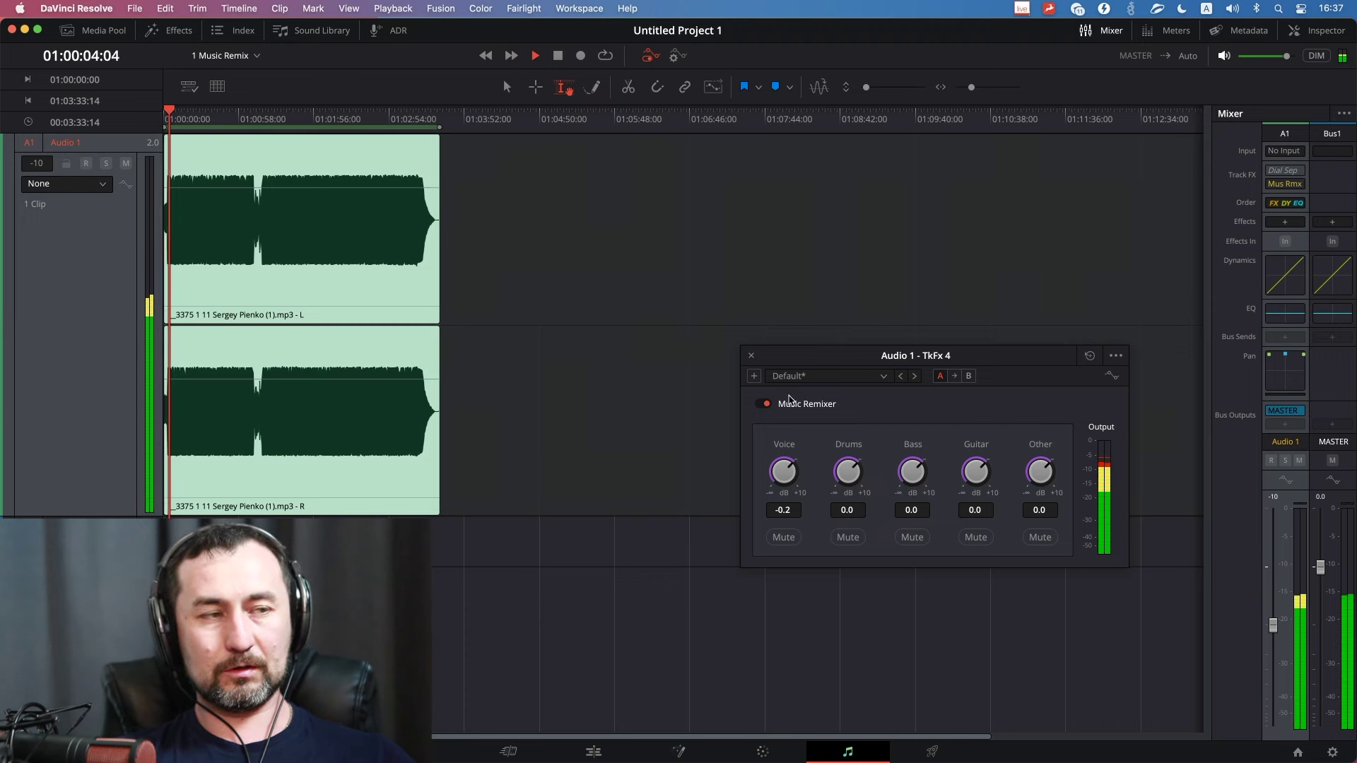
{"action": "mouse_move", "coordinate": [783, 471]}
{"action": "left_mouse_down"}
{"action": "mouse_move", "coordinate": [727, 478]}
{"action": "mouse_move", "coordinate": [656, 516]}
{"action": "mouse_move", "coordinate": [691, 495]}
{"action": "mouse_move", "coordinate": [537, 440]}
{"action": "left_mouse_up"}
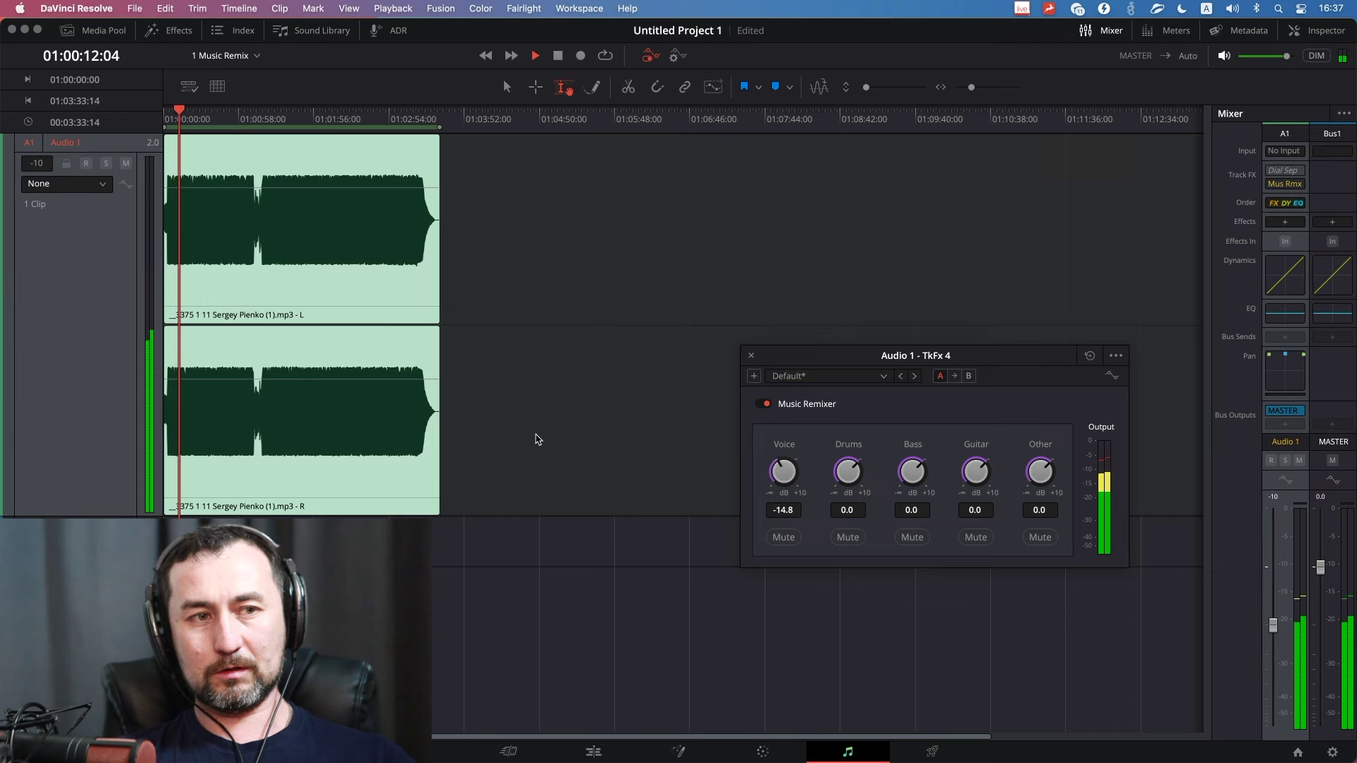
Stop playback, bypass the Music Remixer with its power button, and close its window.
{"action": "key", "text": "space"}
{"action": "key", "text": "space"}
{"action": "key", "text": "space"}
{"action": "key", "text": "Home"}
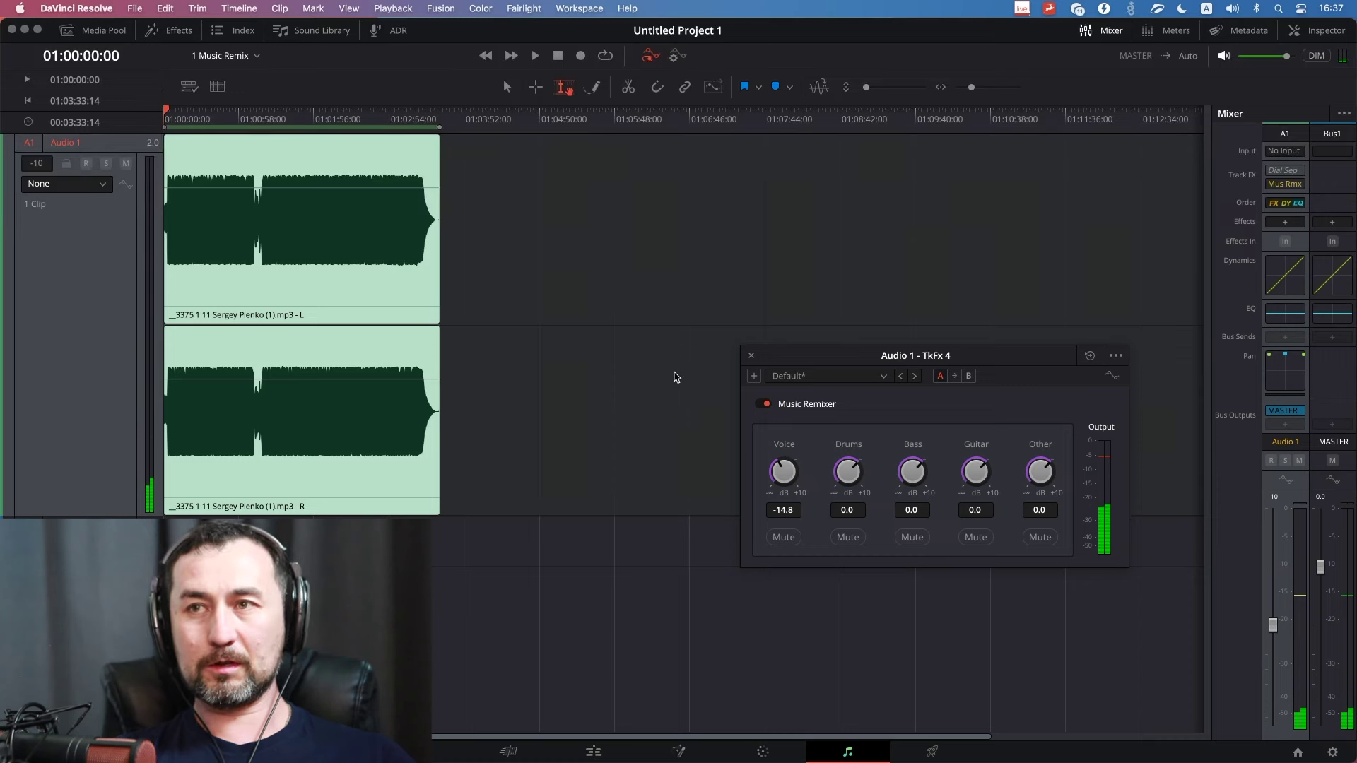
{"action": "left_click", "coordinate": [764, 404]}
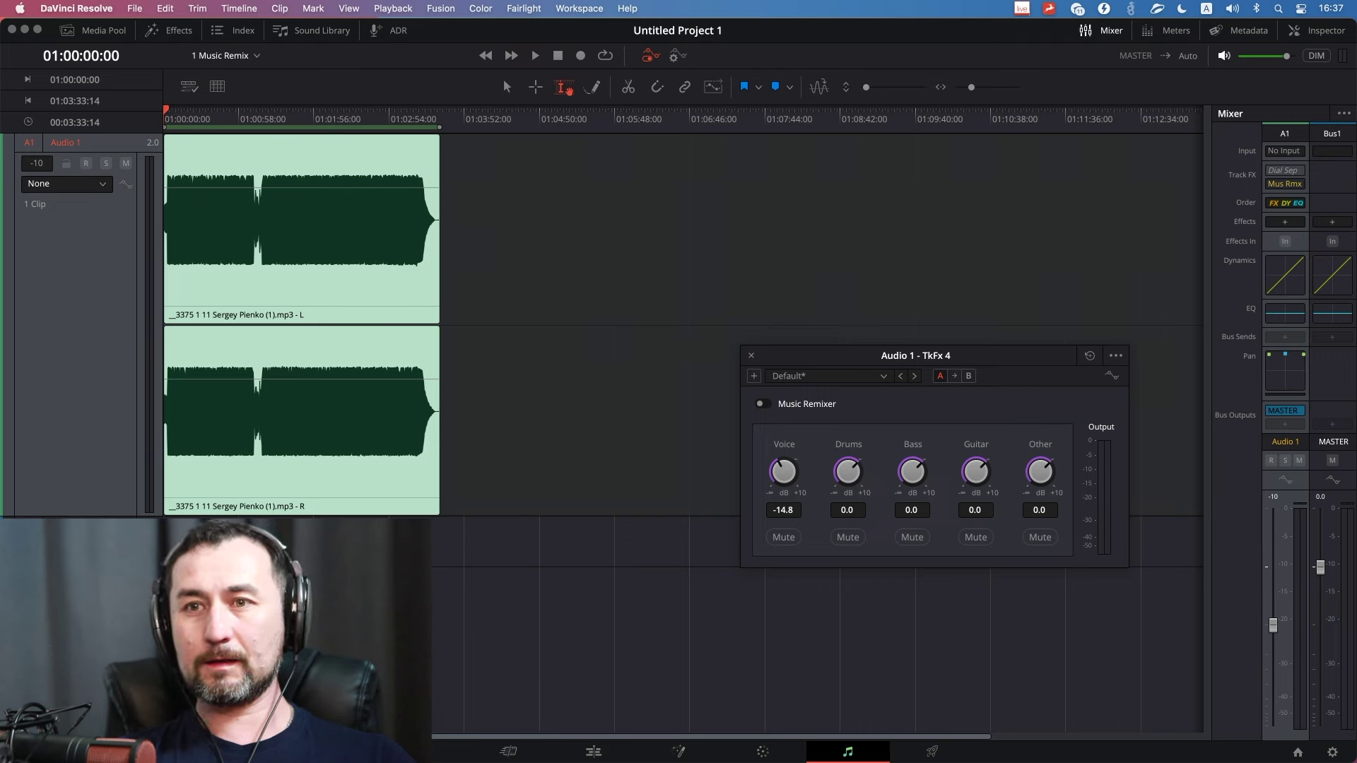
{"action": "left_click", "coordinate": [751, 356]}
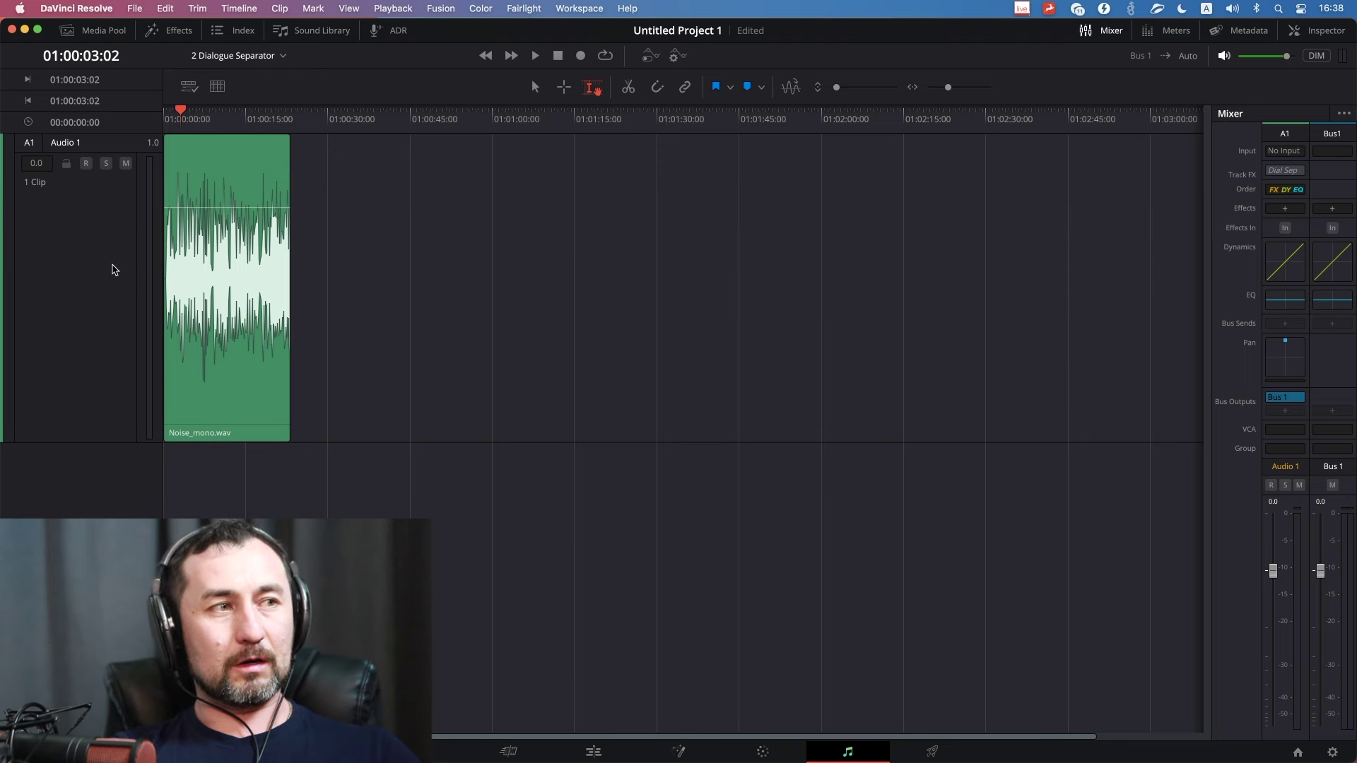
Enable the Dial Sep Track FX on A1 in the Mixer and open its controls.
{"action": "left_click", "coordinate": [113, 267]}
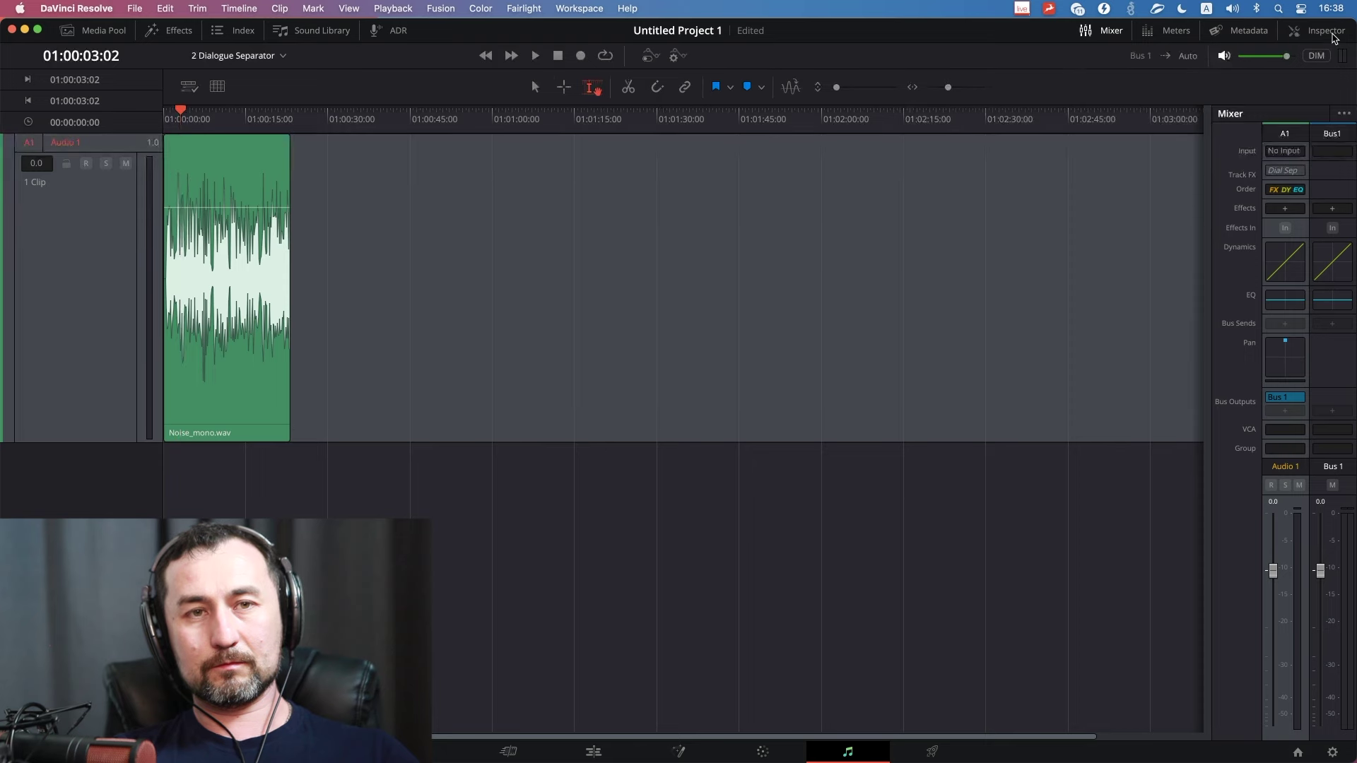
{"action": "left_click", "coordinate": [1316, 31]}
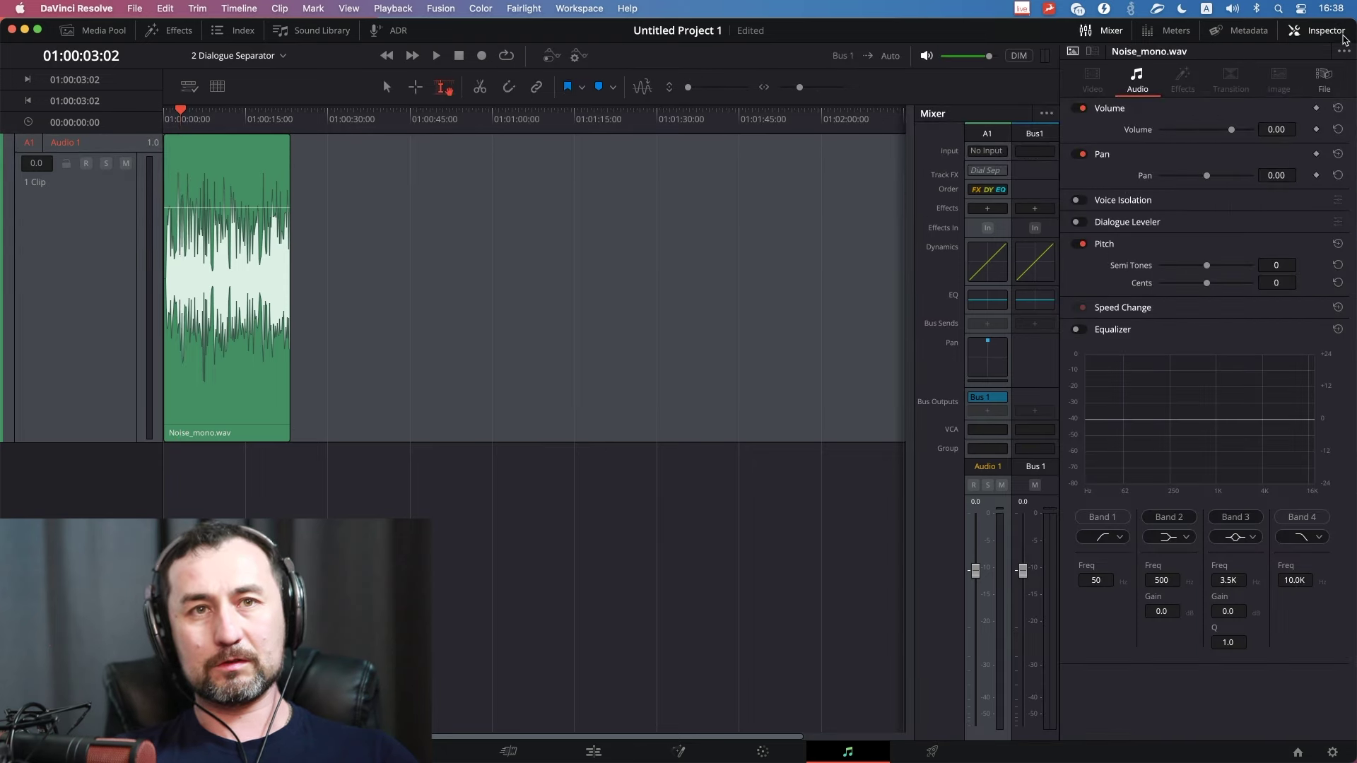
{"action": "left_click", "coordinate": [1318, 32]}
{"action": "mouse_move", "coordinate": [1298, 175]}
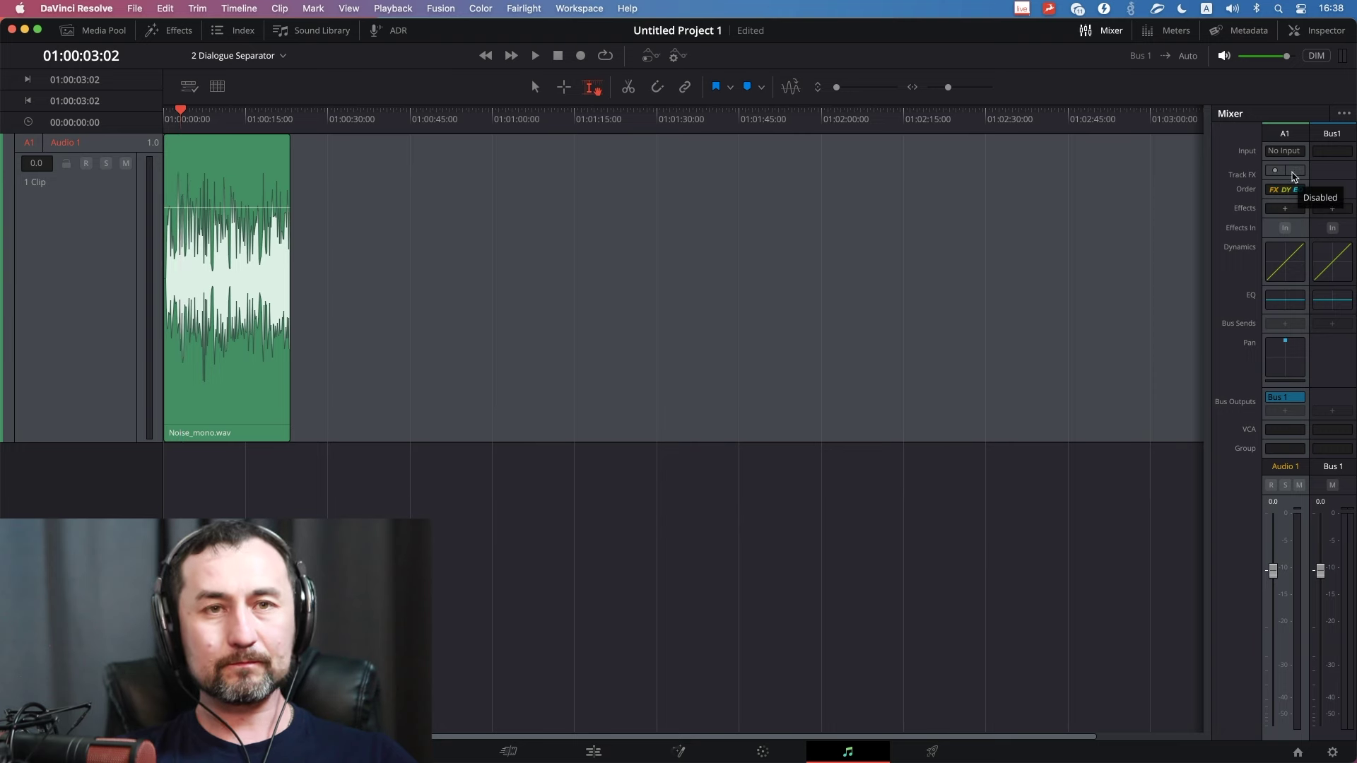
{"action": "left_click", "coordinate": [1276, 175]}
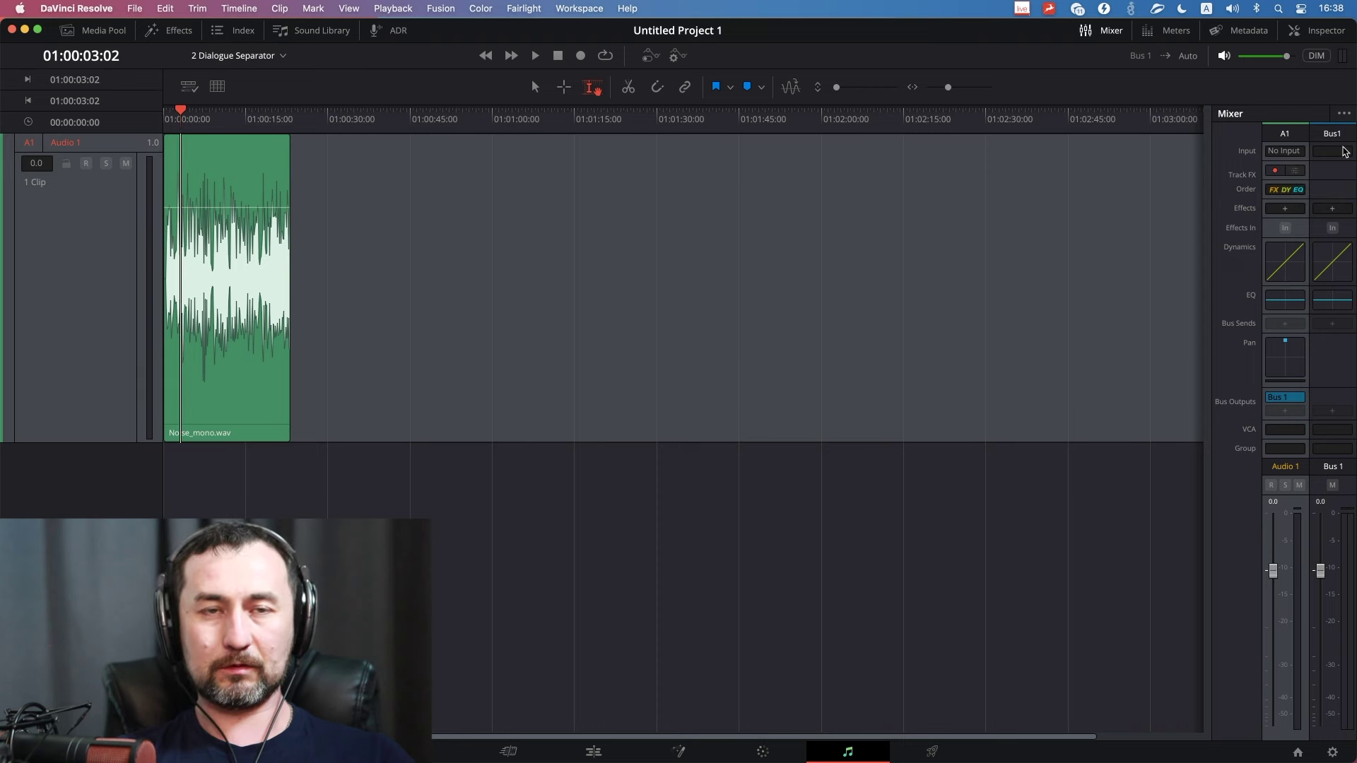
{"action": "left_click", "coordinate": [1284, 170]}
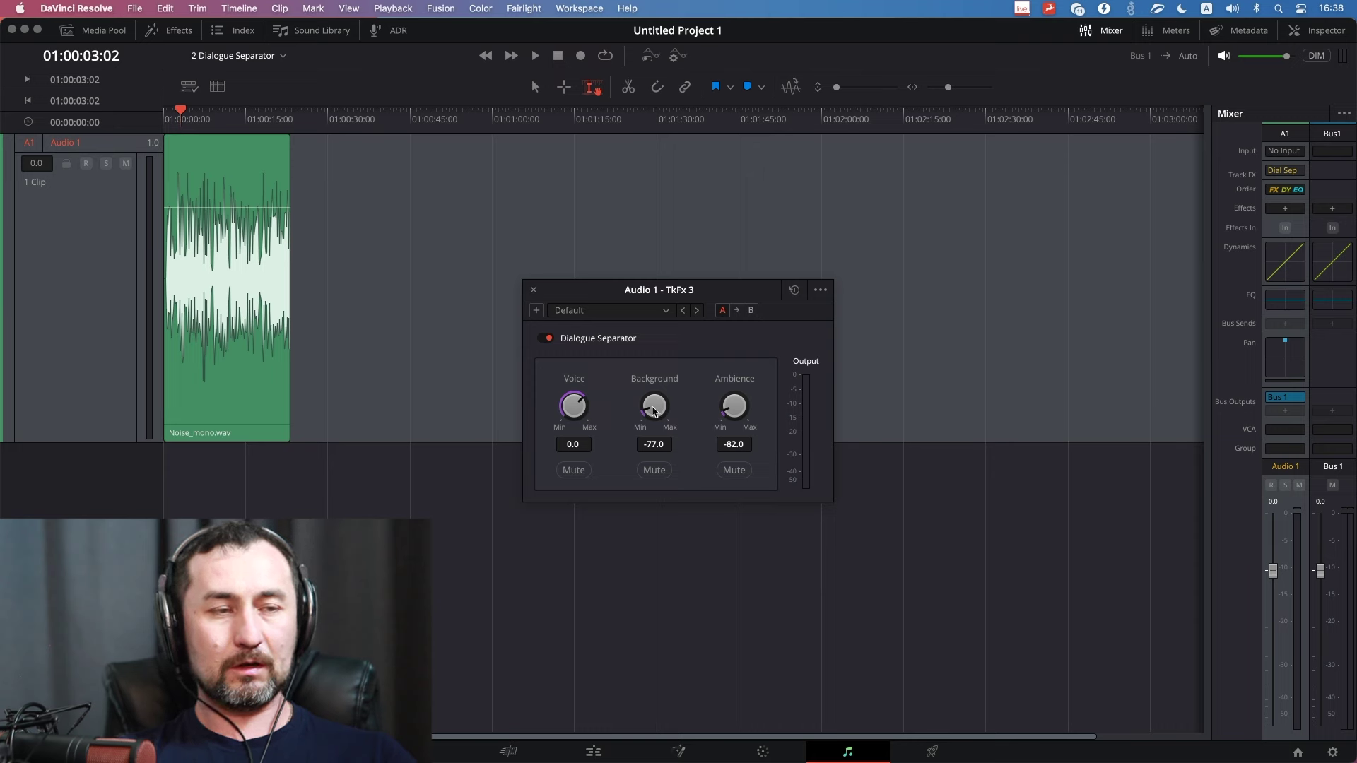
Reset Background and Ambience to 0.0 and compare the Dialogue Separator bypassed and active.
{"action": "double_click", "coordinate": [656, 409]}
{"action": "double_click", "coordinate": [737, 409]}
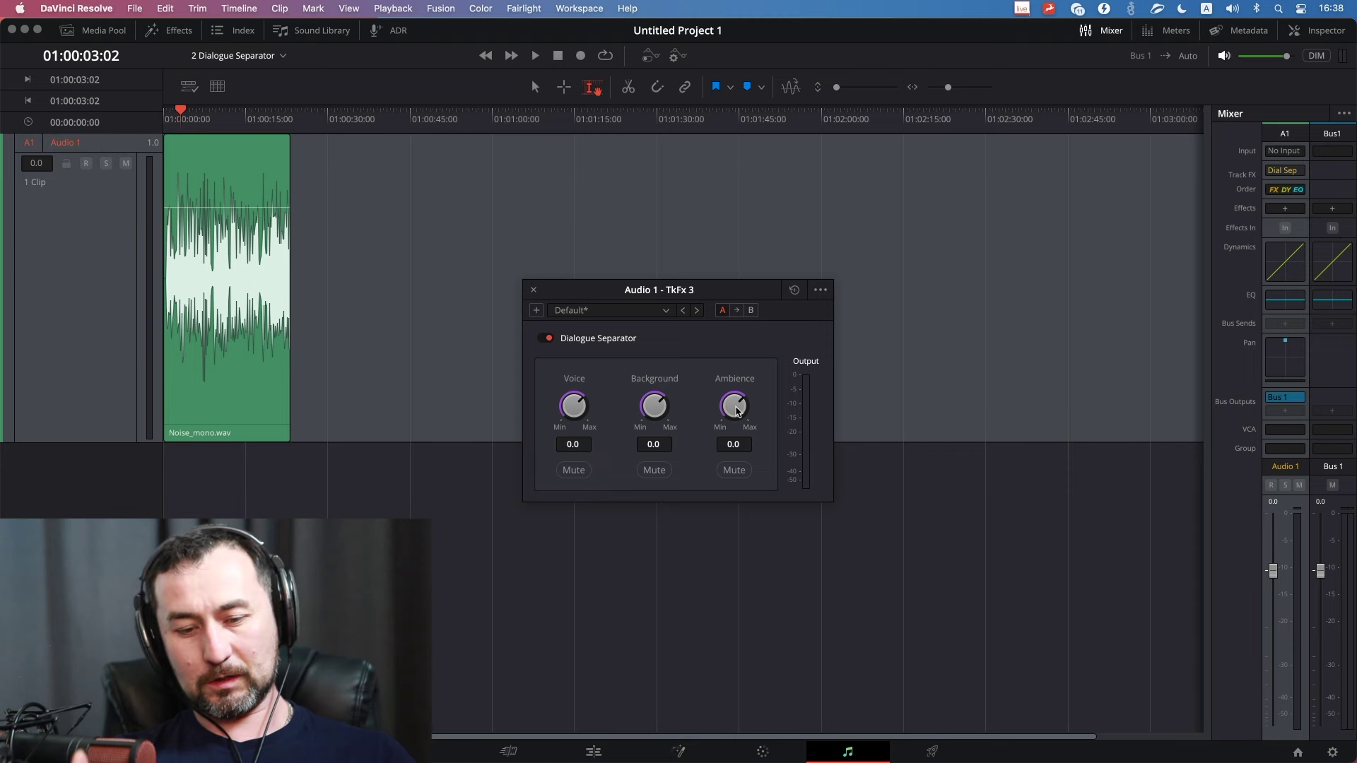
{"action": "mouse_move", "coordinate": [736, 411]}
{"action": "left_mouse_down"}
{"action": "mouse_move", "coordinate": [632, 465]}
{"action": "mouse_move", "coordinate": [736, 388]}
{"action": "left_mouse_up"}
{"action": "left_click", "coordinate": [549, 338]}
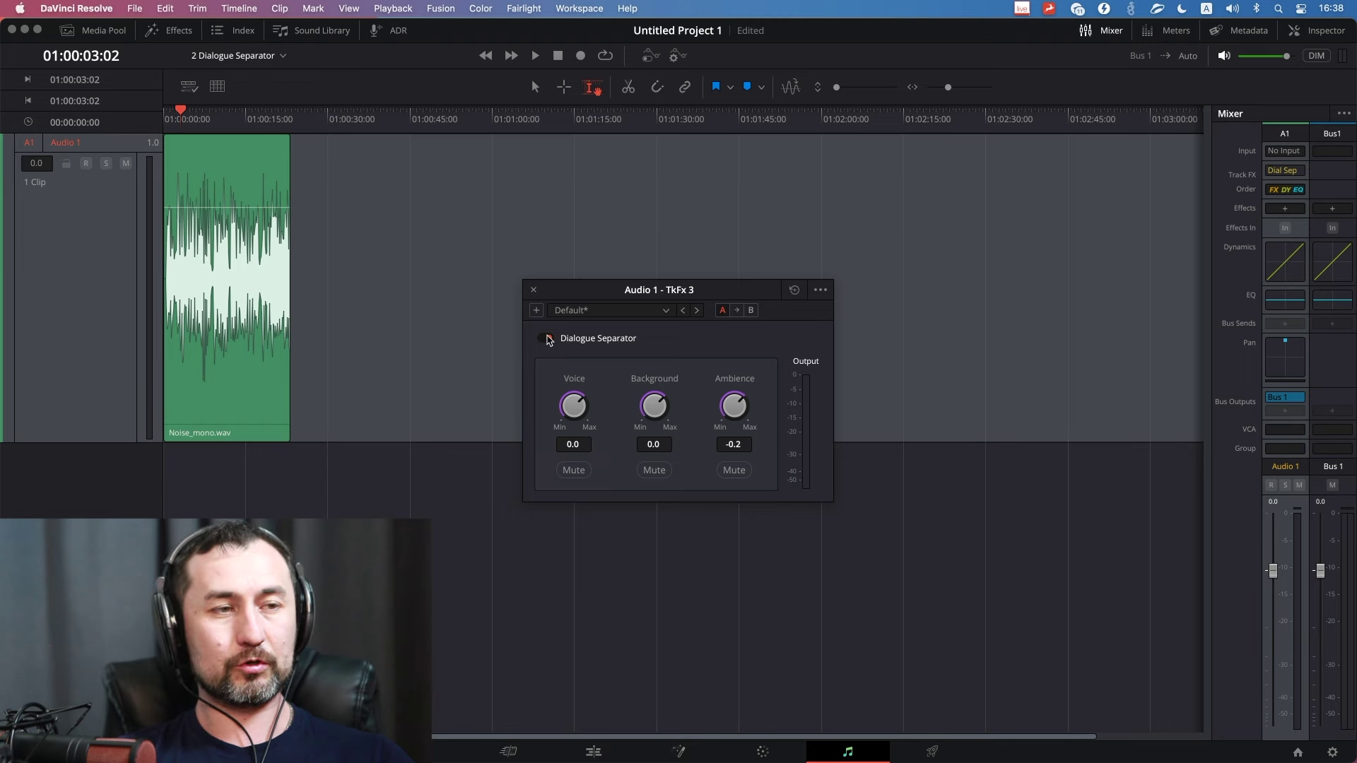
{"action": "left_click", "coordinate": [549, 339]}
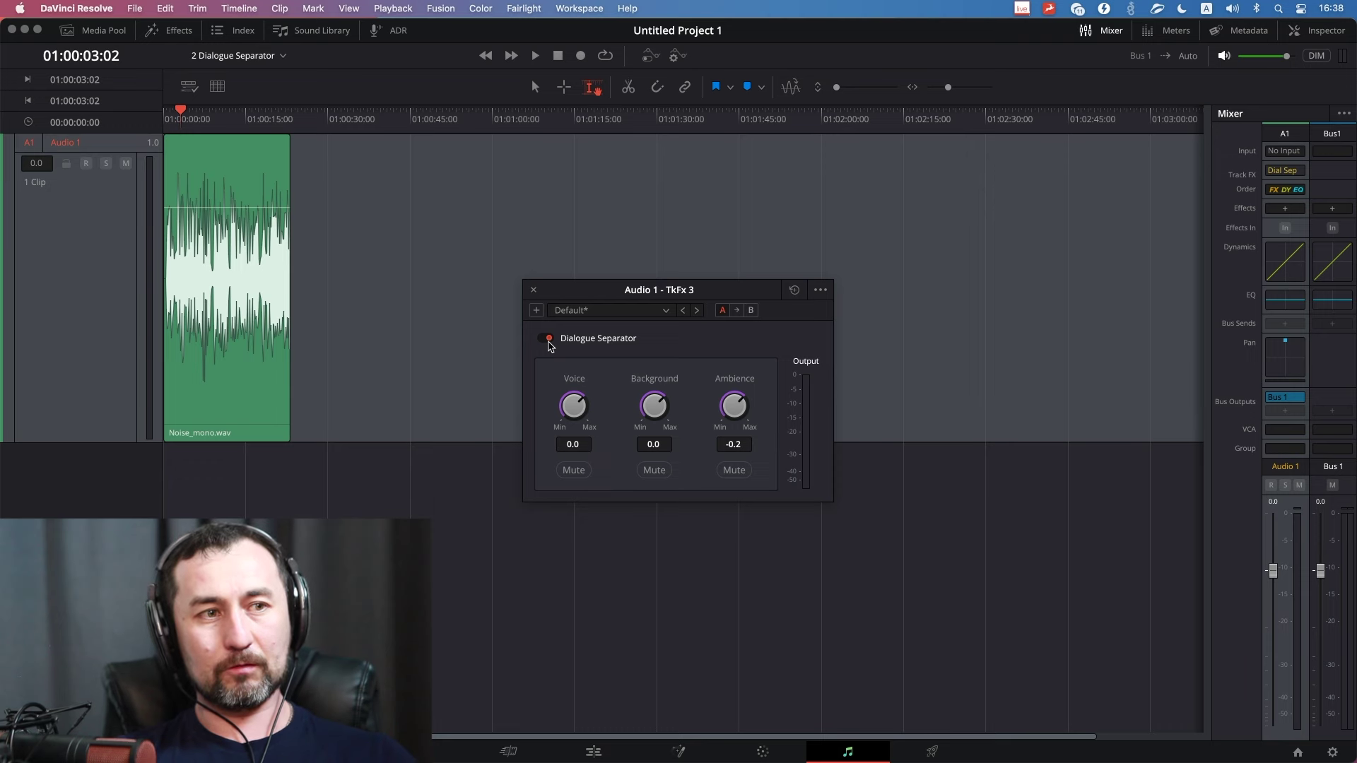
{"action": "double_click", "coordinate": [726, 405]}
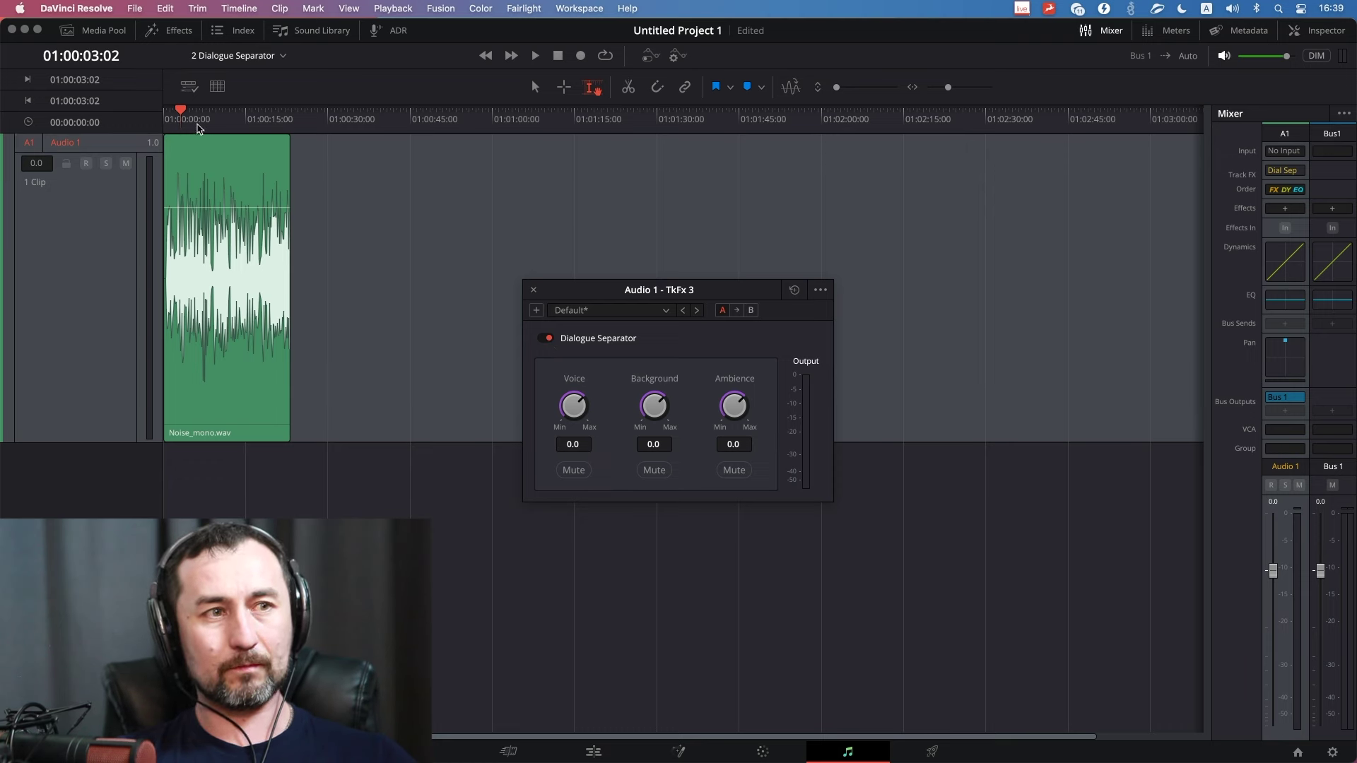
Audition the Noise_mono.wav clip through the Dialogue Separator.
{"action": "key", "text": "space"}
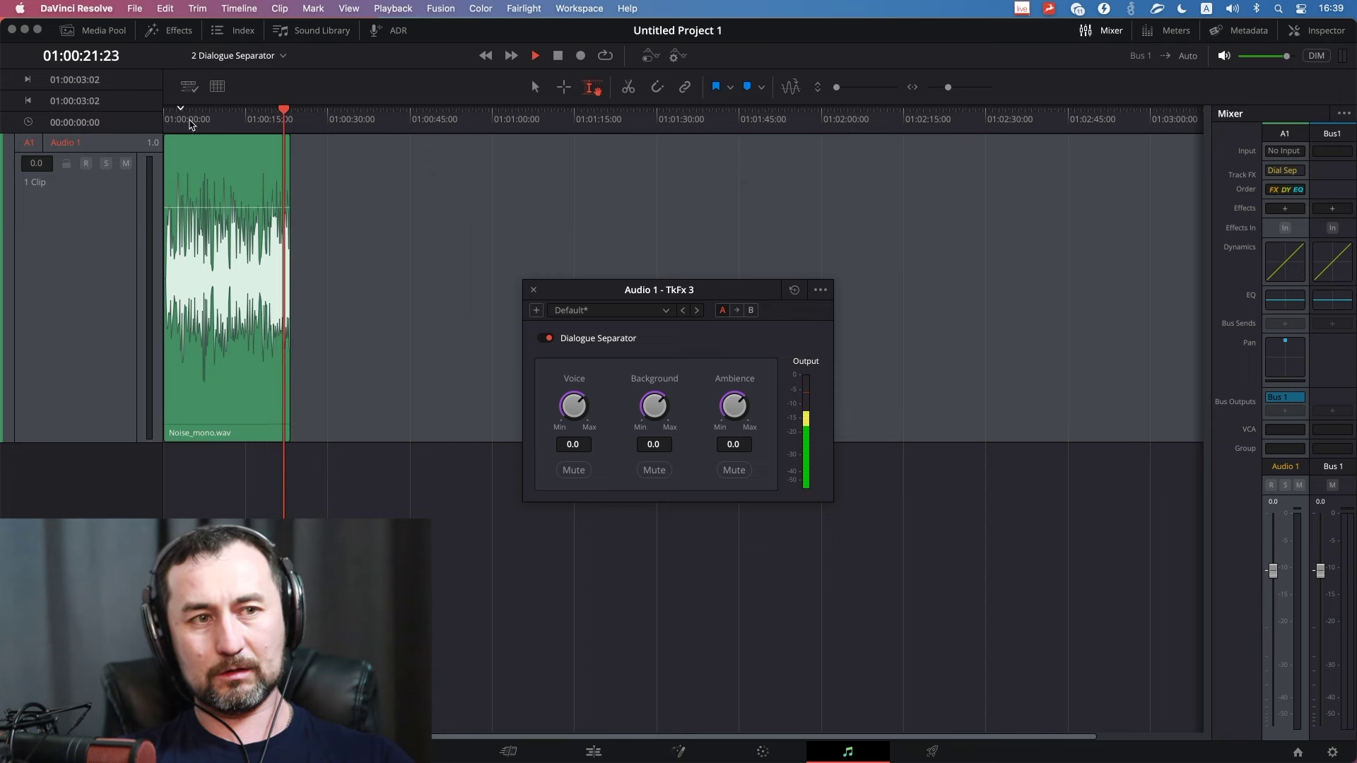
{"action": "key", "text": "space"}
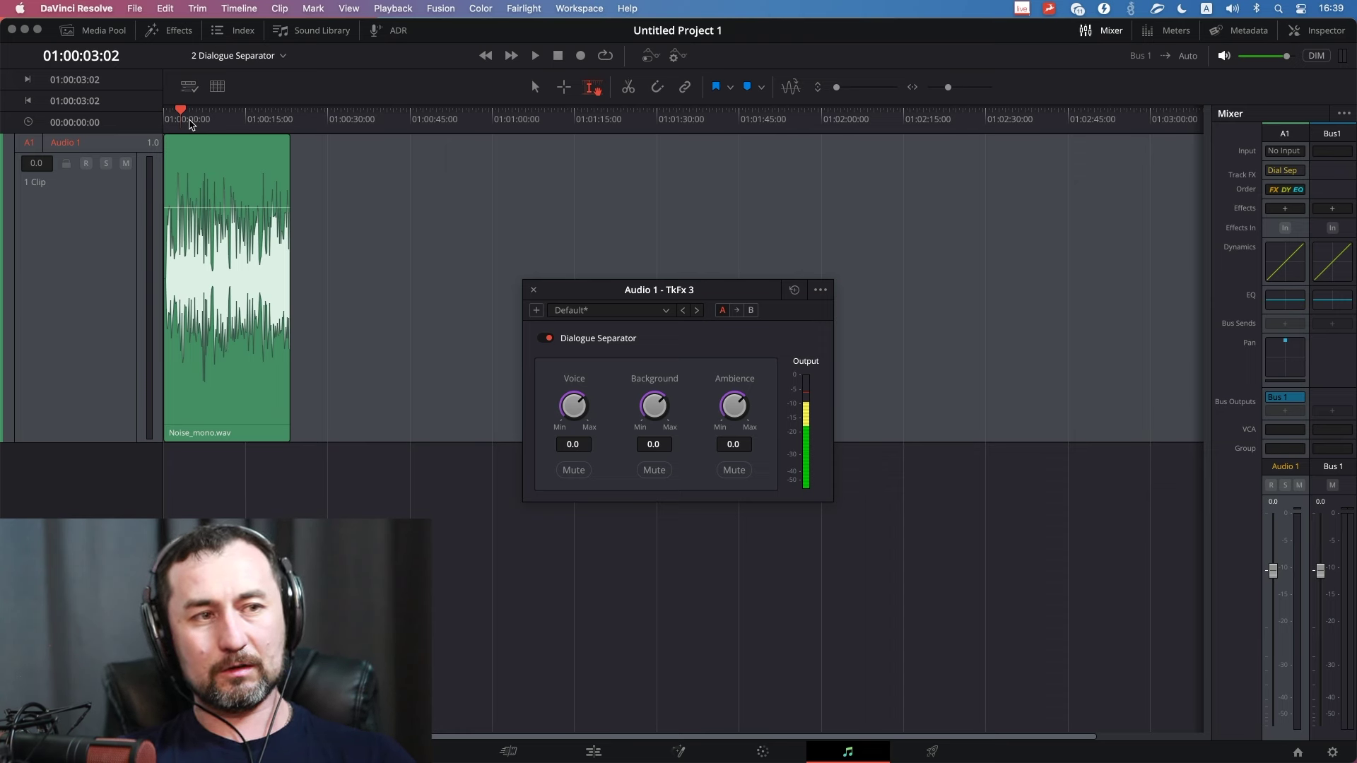
{"action": "key", "text": "j"}
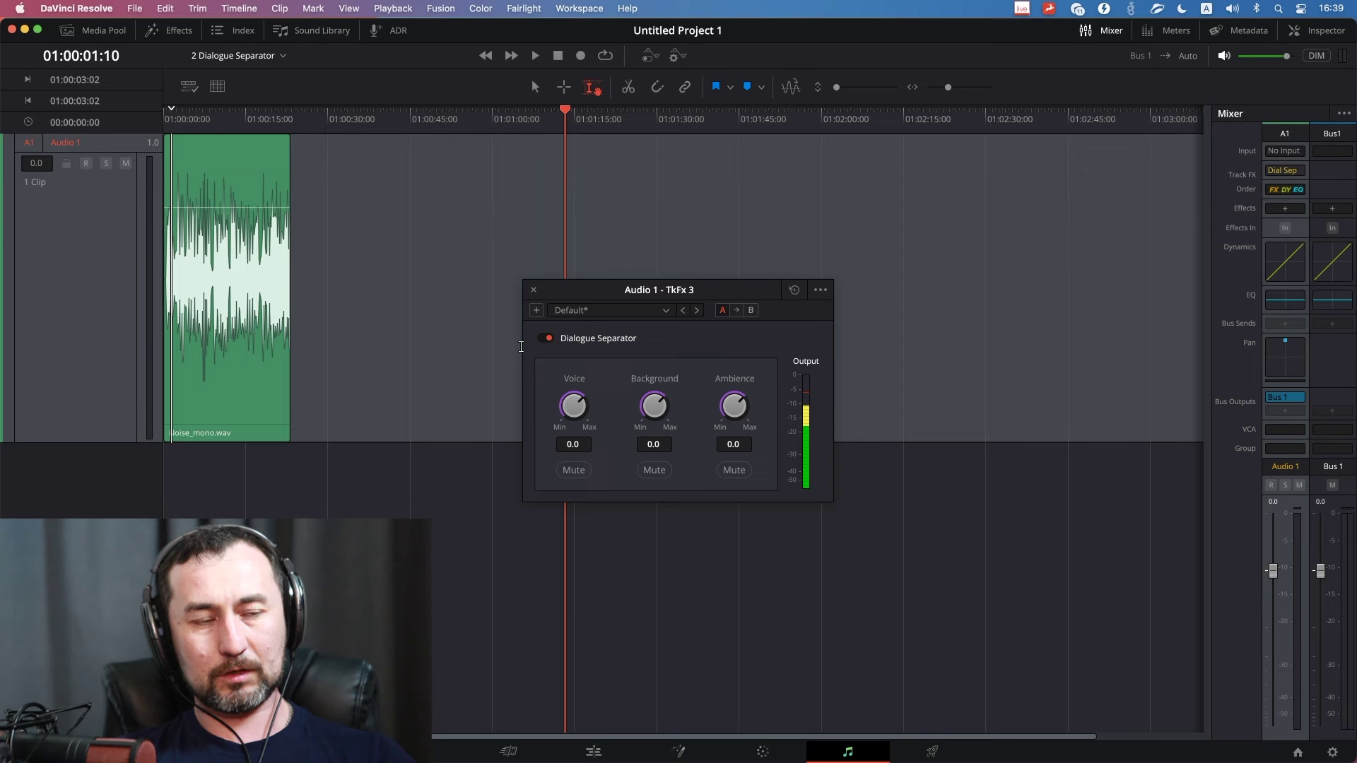
{"action": "key", "text": "space"}
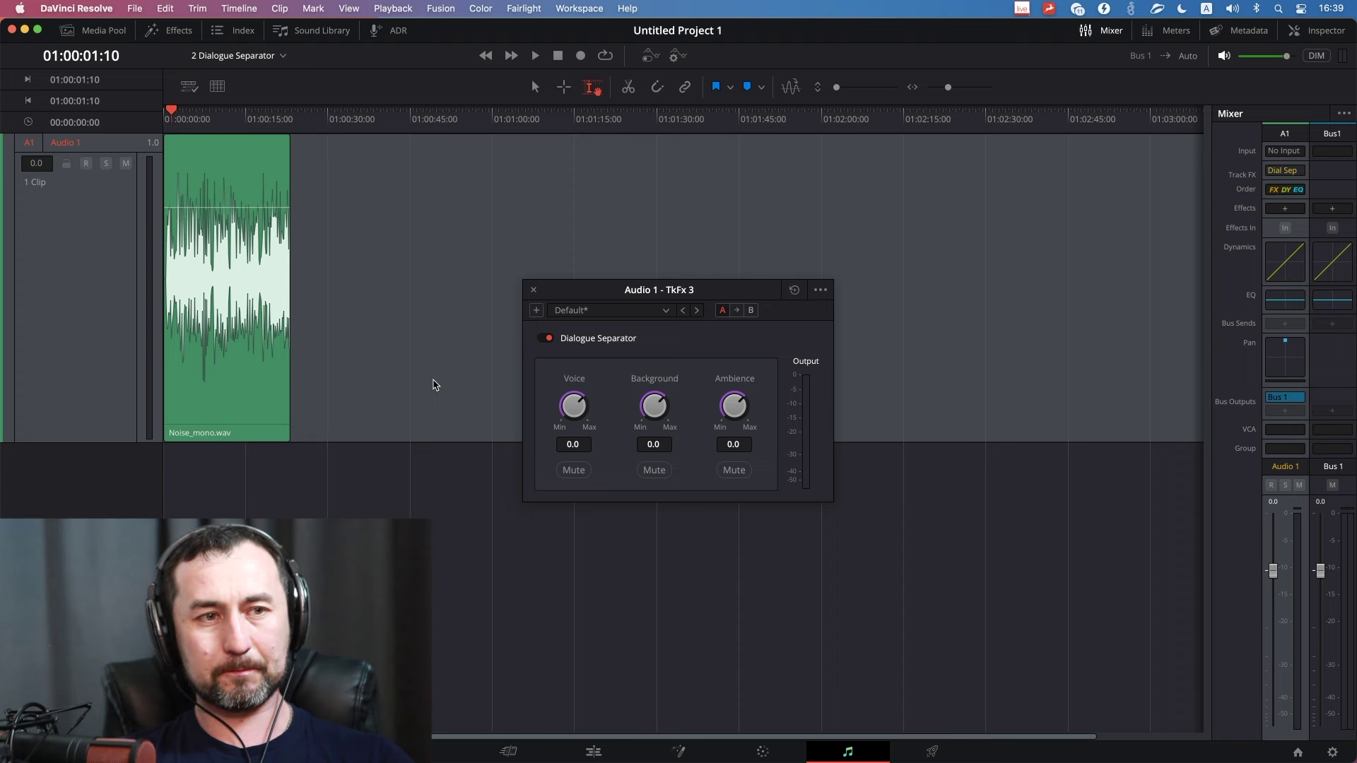
Turn the separator's Background down to -80.0 and Ambience to -77.0, then play from the clip start.
{"action": "left_click_drag", "start_coordinate": [640, 400], "coordinate": [523, 459]}
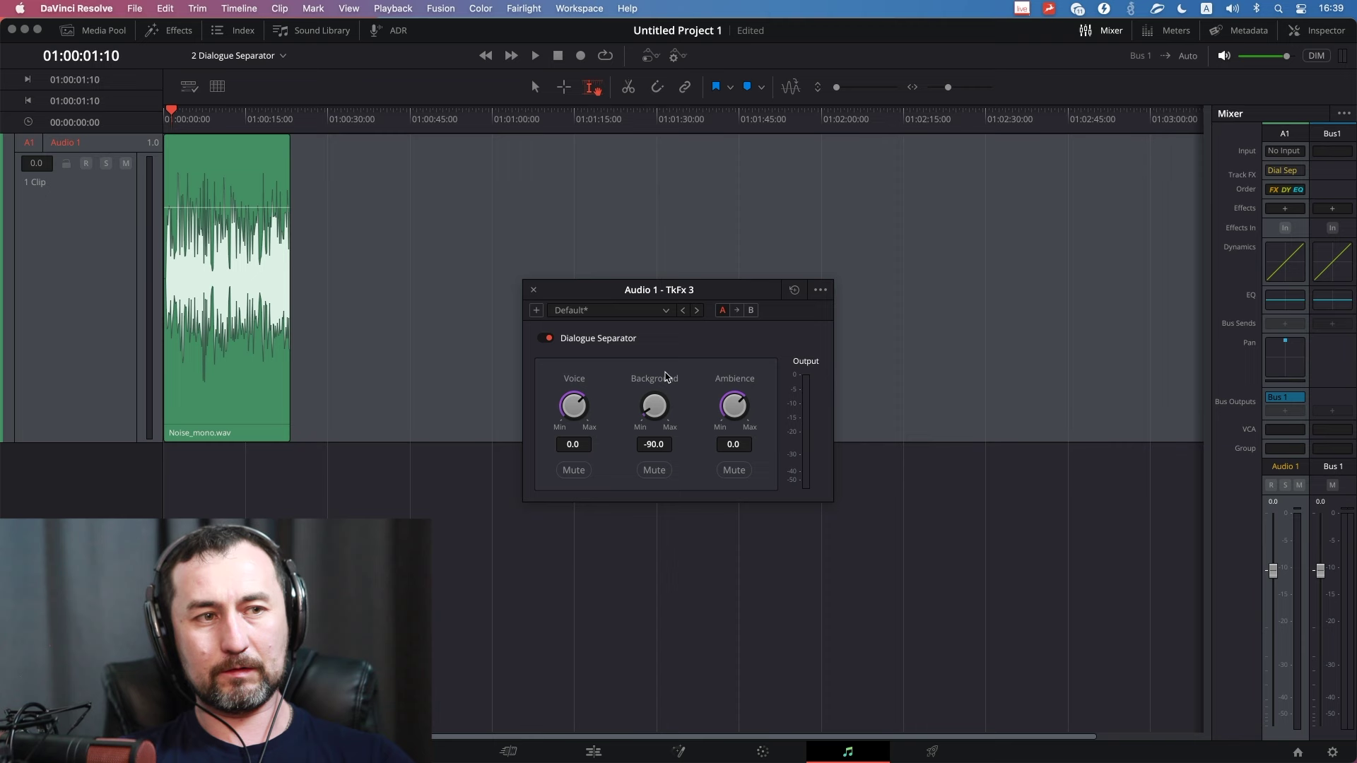
{"action": "mouse_move", "coordinate": [665, 376]}
{"action": "left_mouse_down"}
{"action": "mouse_move", "coordinate": [683, 378]}
{"action": "mouse_move", "coordinate": [557, 467]}
{"action": "mouse_move", "coordinate": [580, 455]}
{"action": "left_mouse_up"}
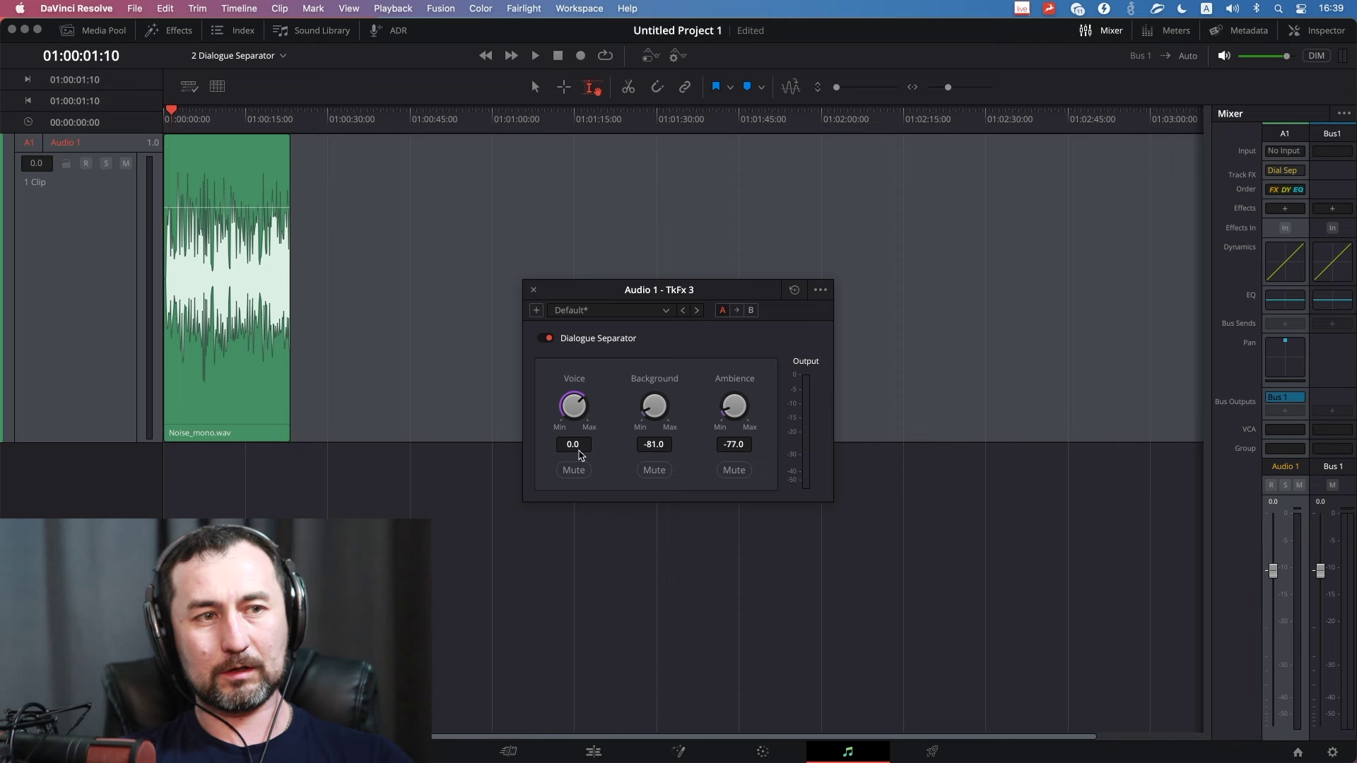
{"action": "left_click", "coordinate": [170, 120]}
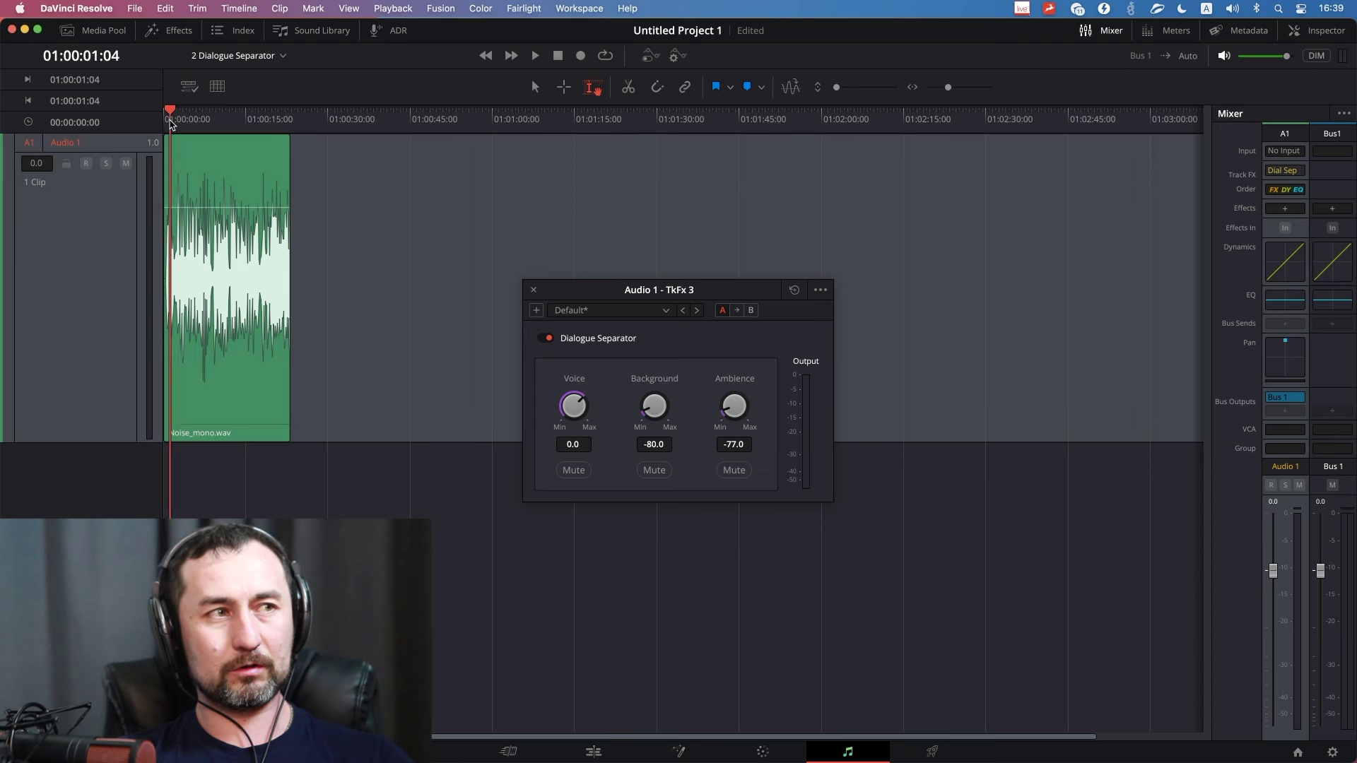
{"action": "key", "text": "space"}
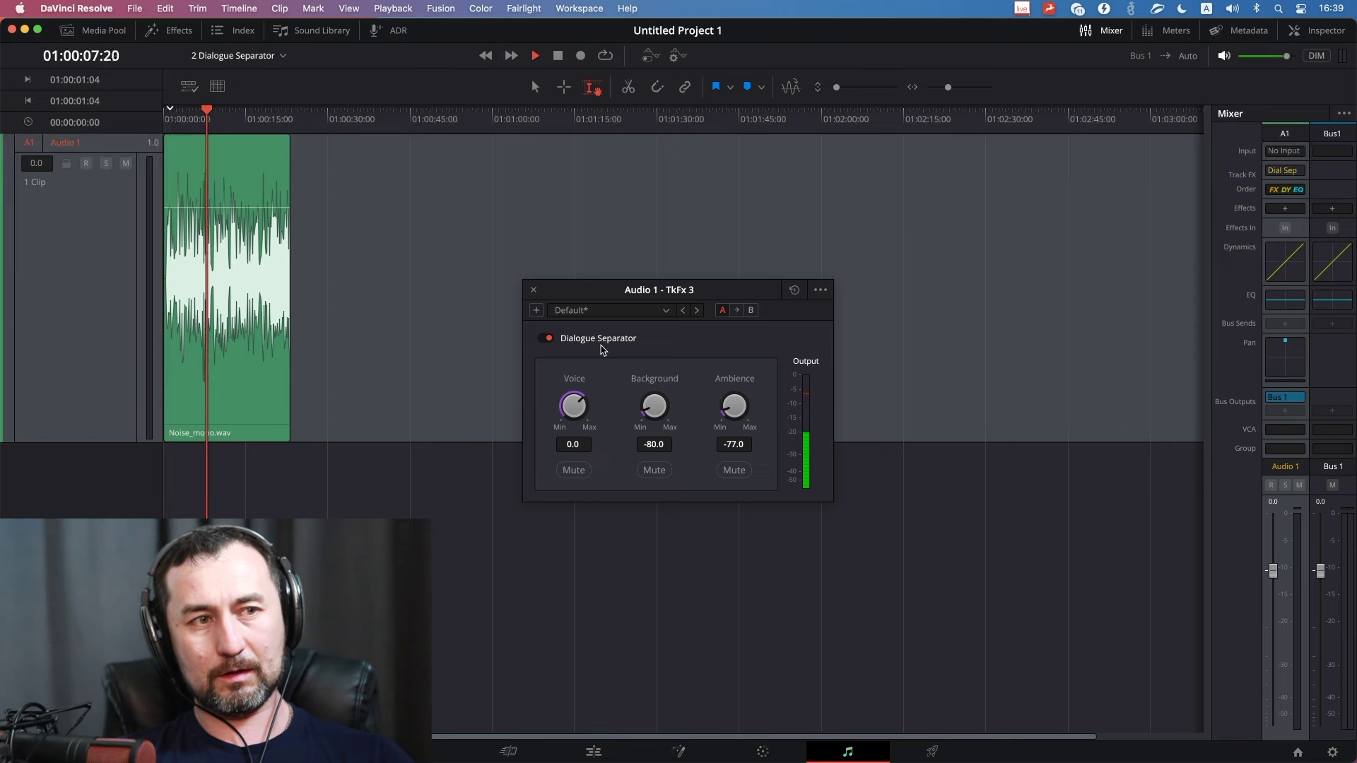
Bypass the Dialogue Separator and replay the clip to compare it without separation.
{"action": "left_click", "coordinate": [548, 339]}
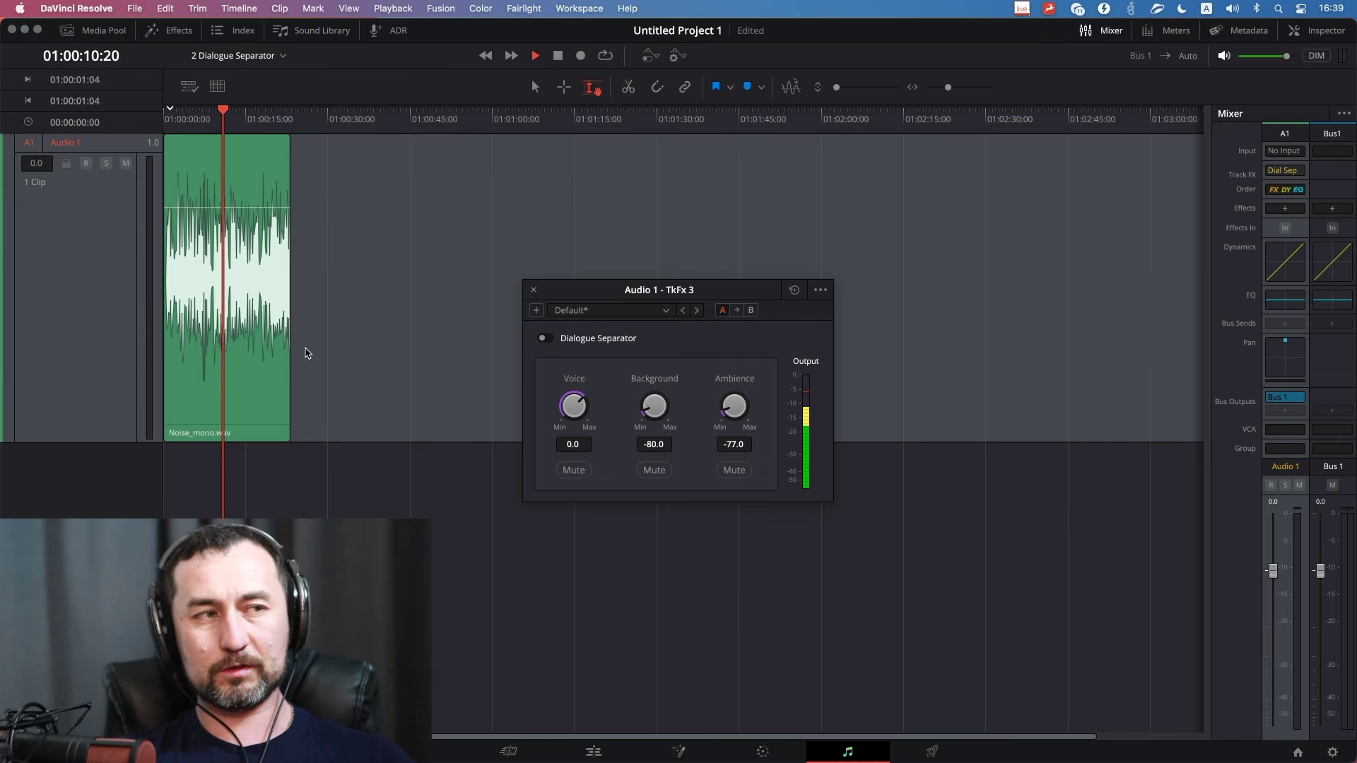
{"action": "key", "text": "space"}
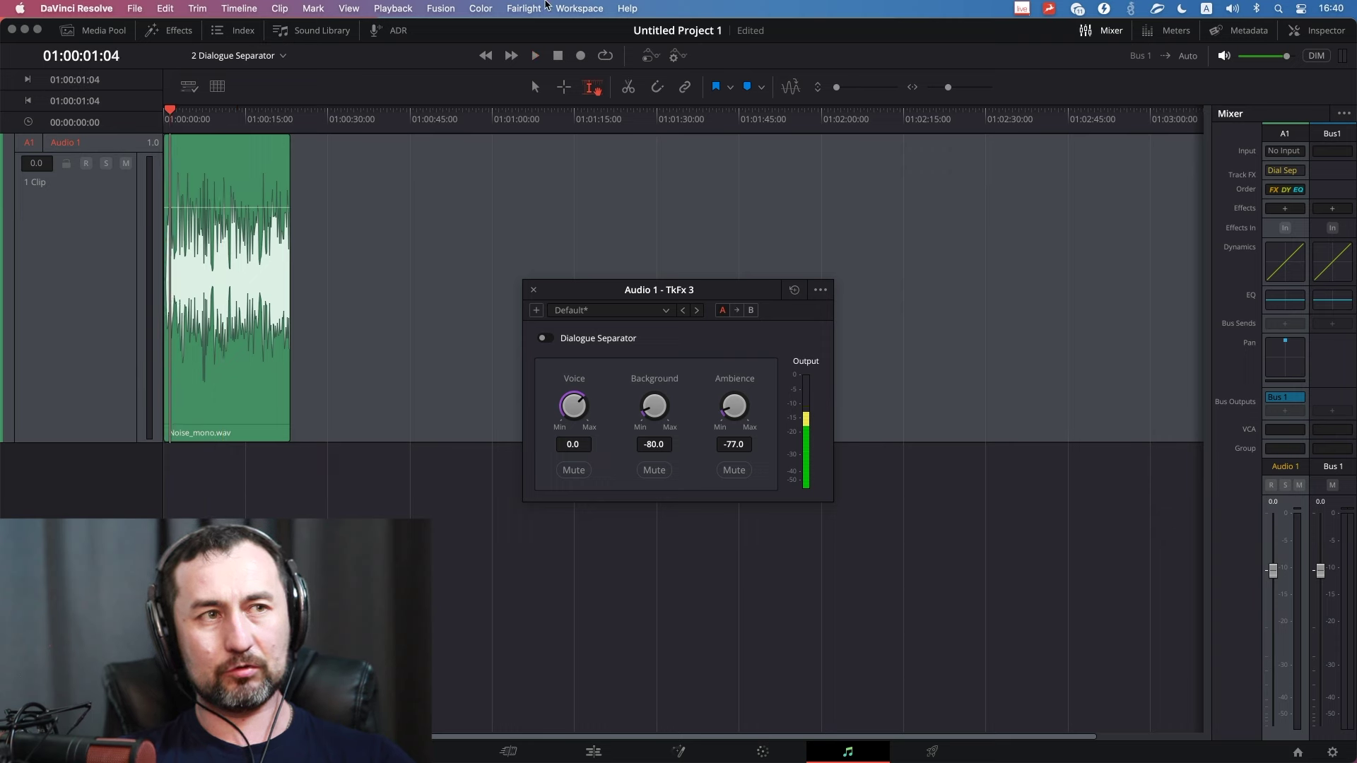
{"action": "key", "text": "space"}
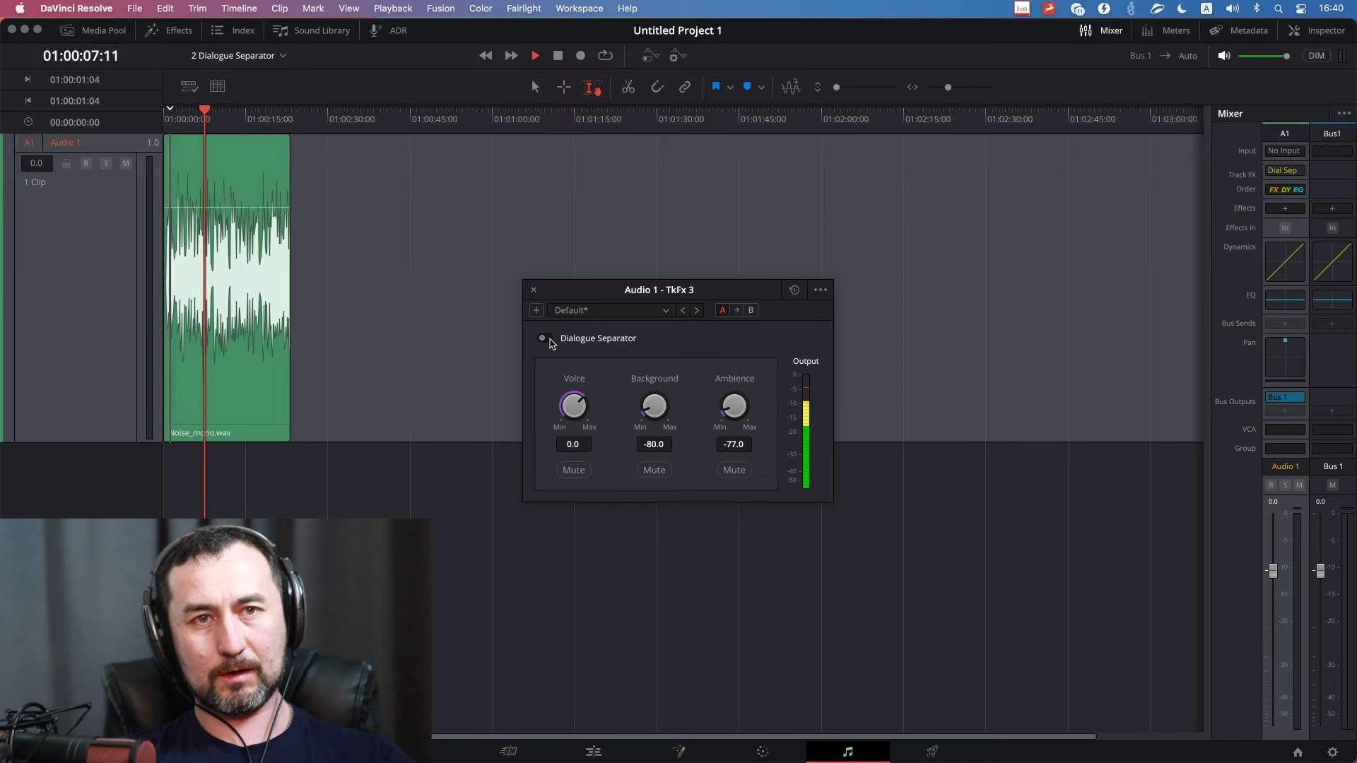
{"action": "key", "text": "space"}
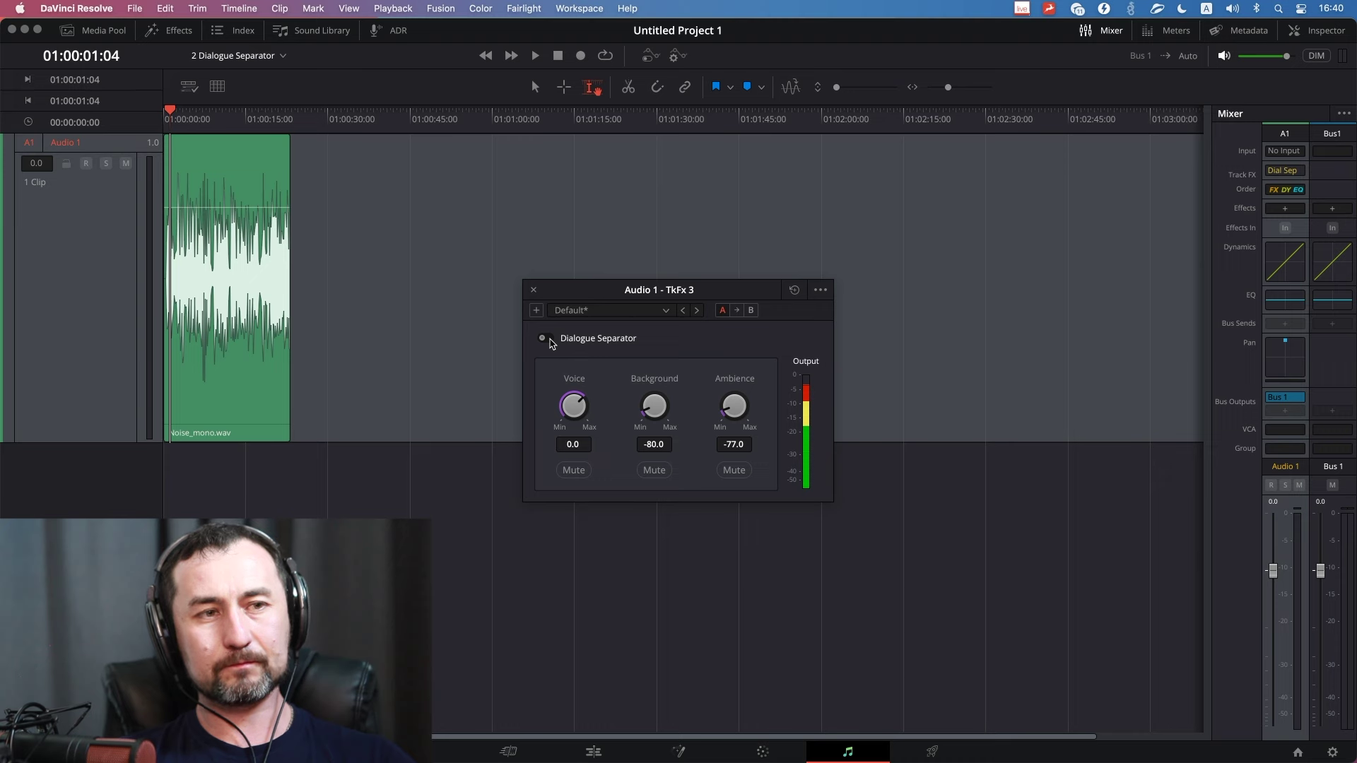
Re-enable and audition the separator, raise Background to -66.0 and Ambience to -56.0, then bypass it.
{"action": "left_click", "coordinate": [547, 339]}
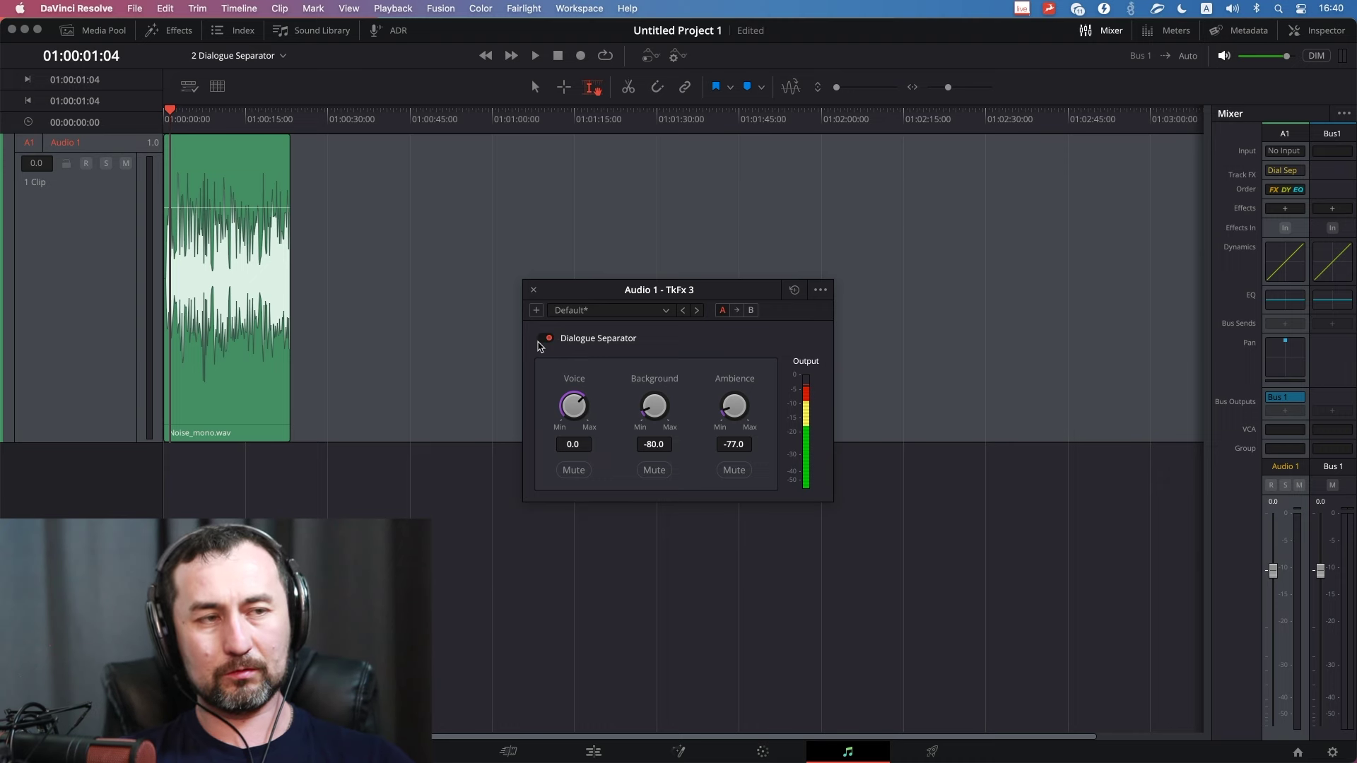
{"action": "key", "text": "space"}
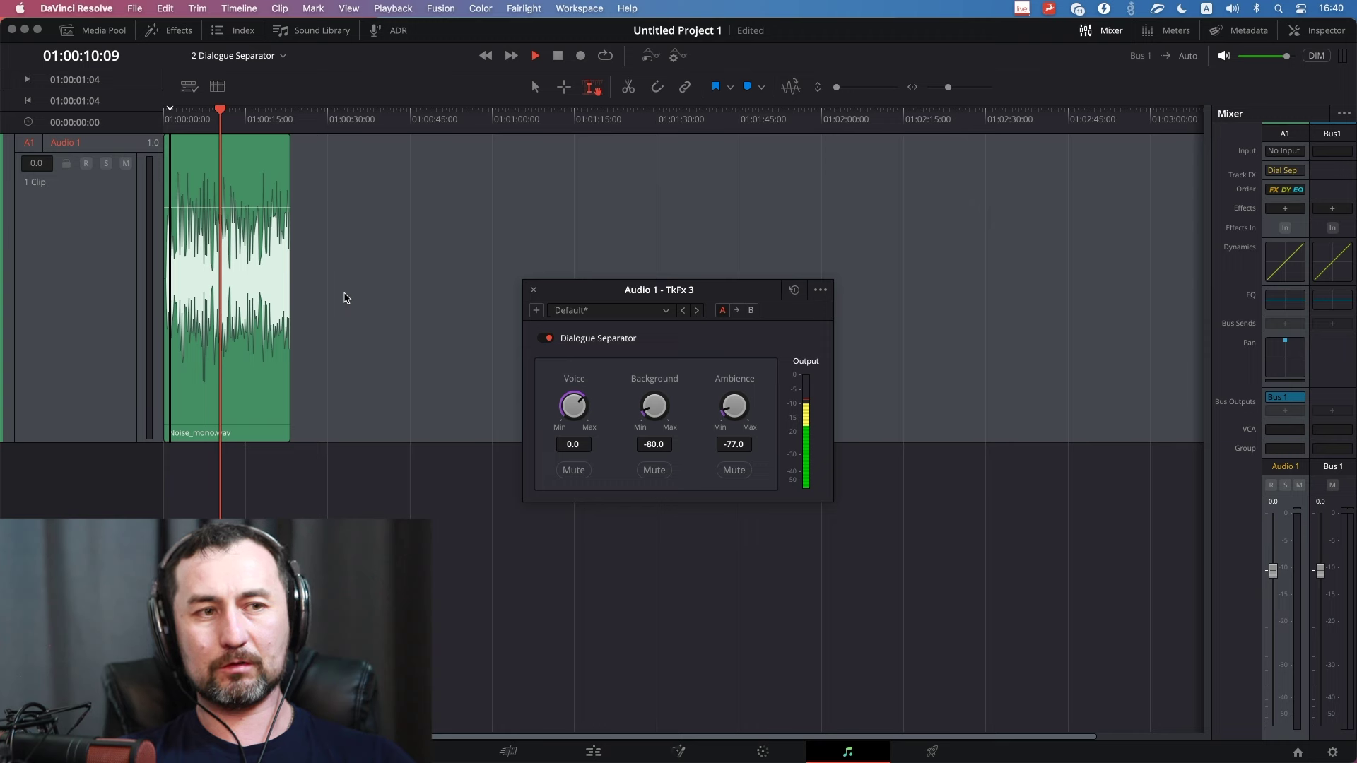
{"action": "key", "text": "space"}
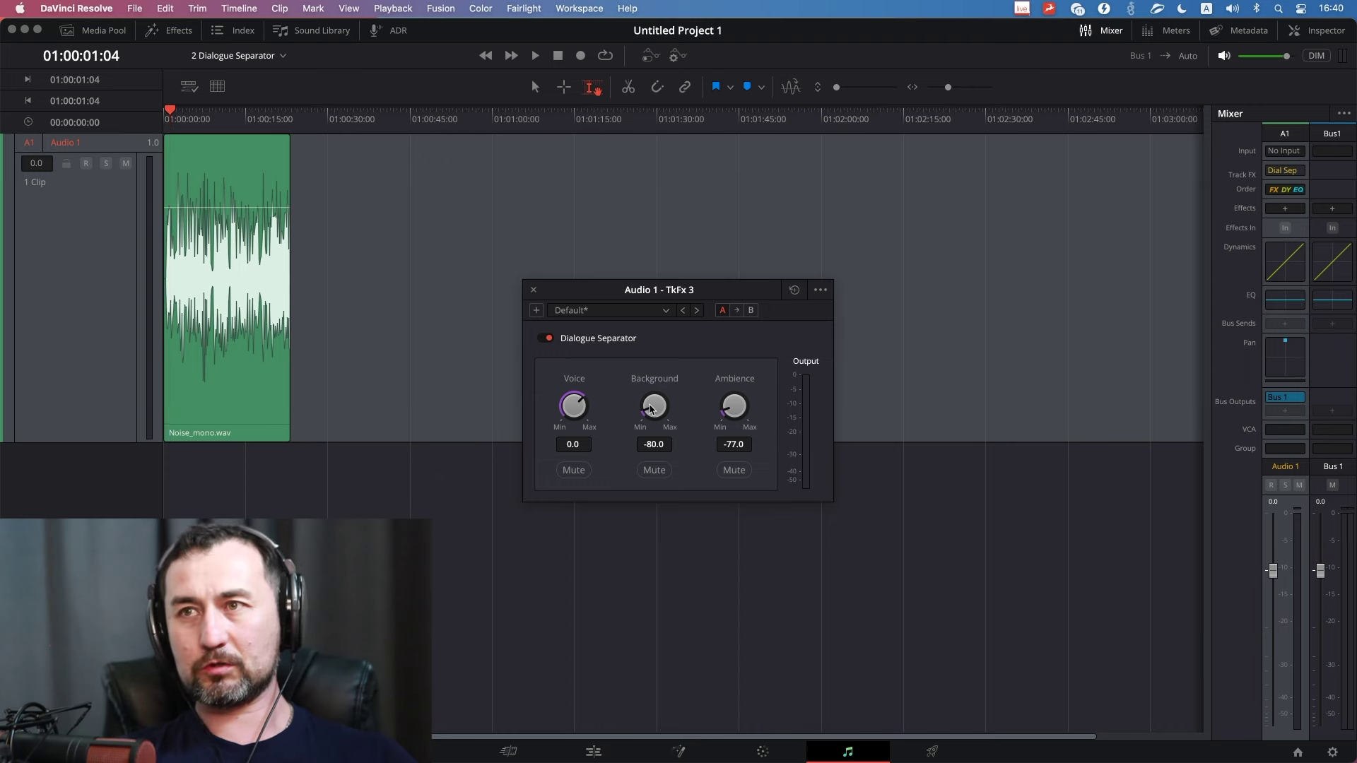
{"action": "left_click_drag", "start_coordinate": [650, 409], "coordinate": [751, 378]}
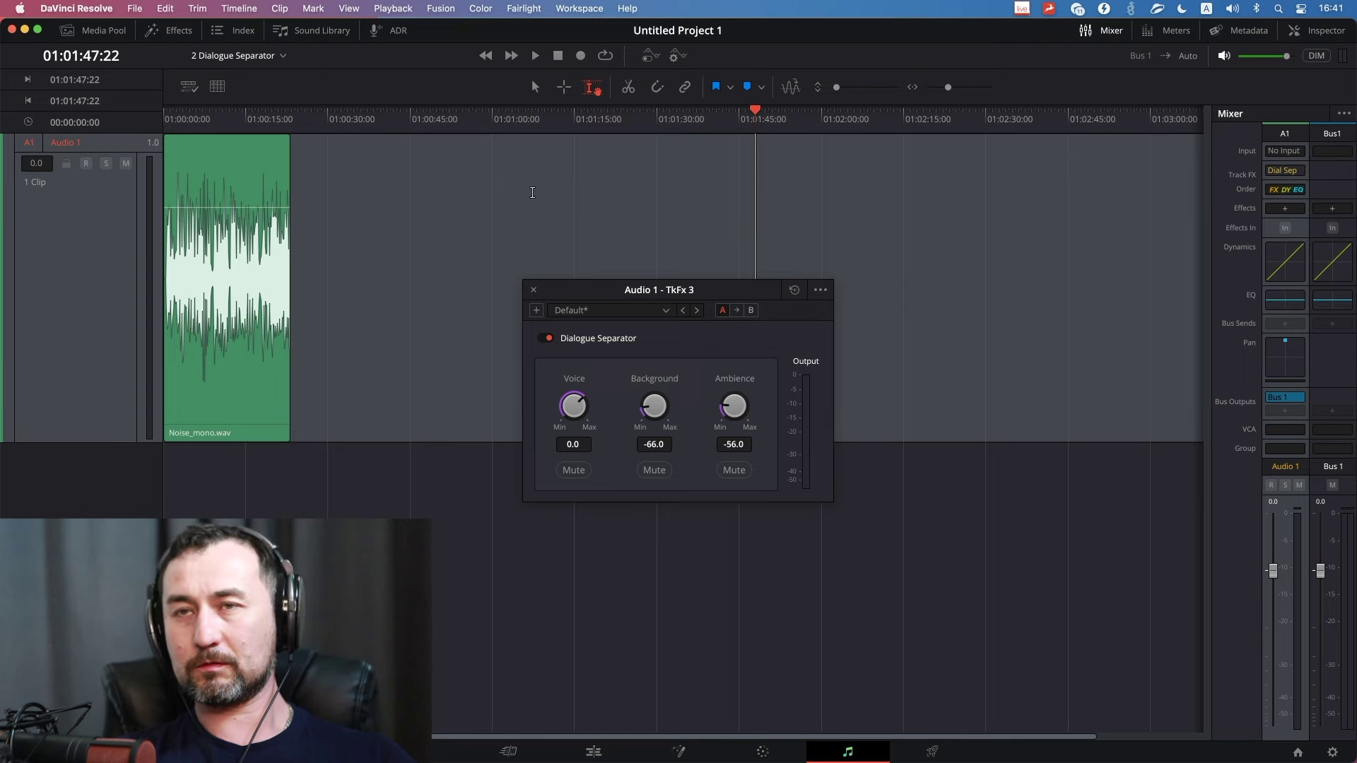
{"action": "left_click", "coordinate": [547, 340]}
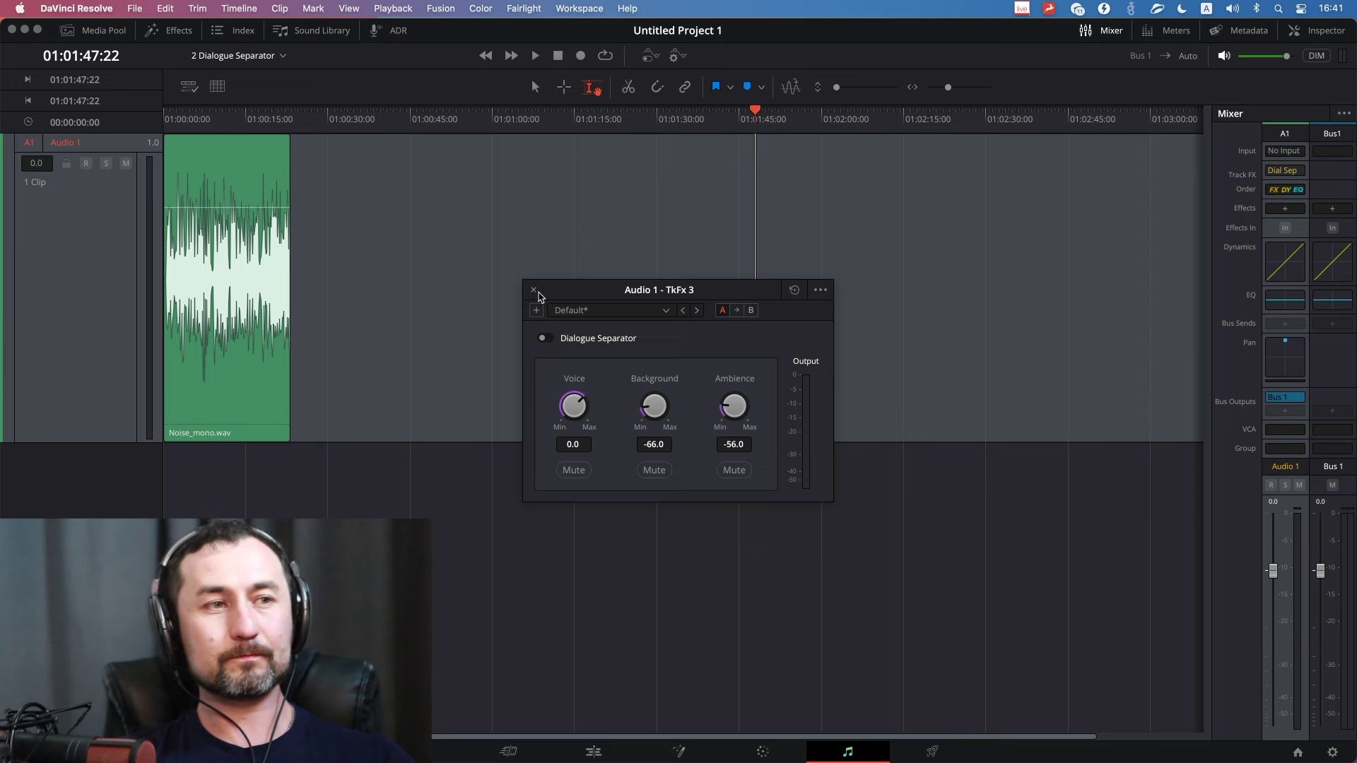
Switch to the 3 Term-Duker timeline and enable the Ducker on the Music track.
{"action": "left_click", "coordinate": [282, 57]}
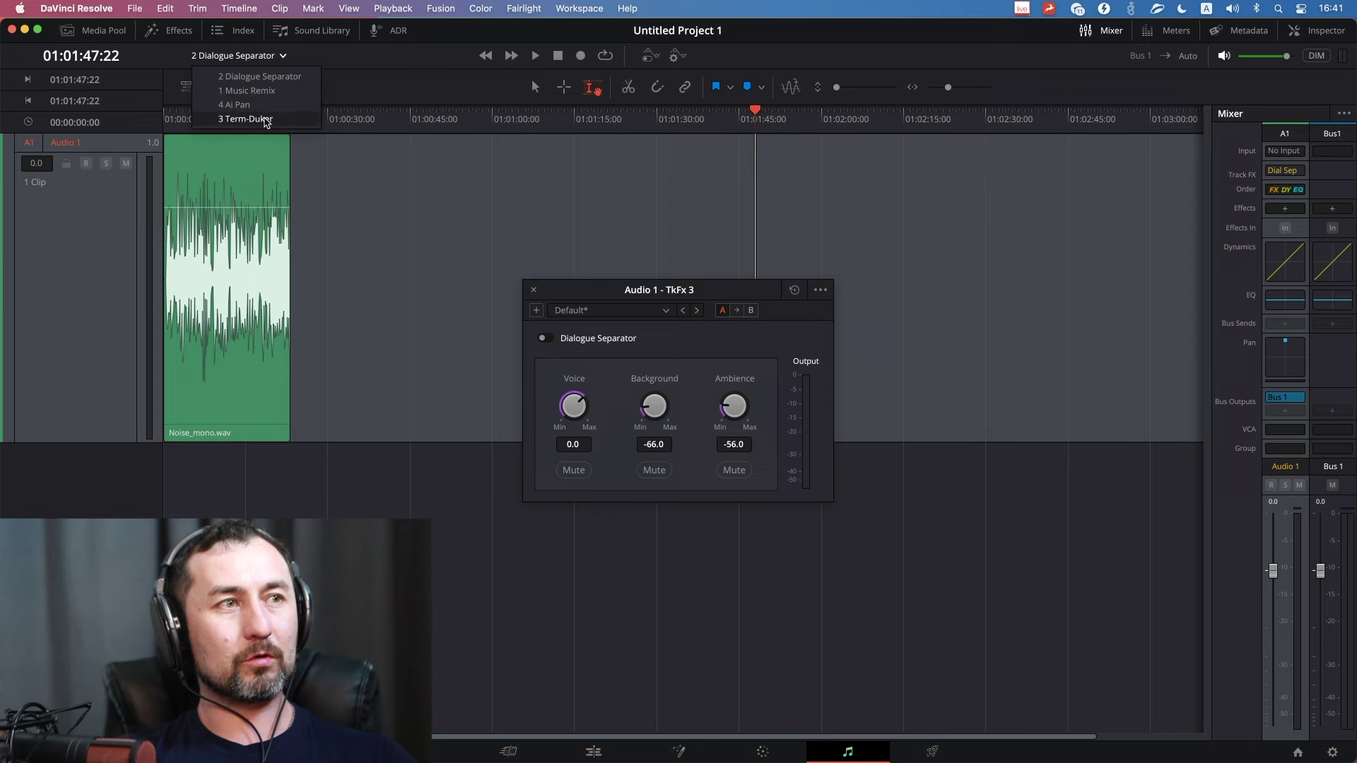
{"action": "left_click", "coordinate": [266, 120]}
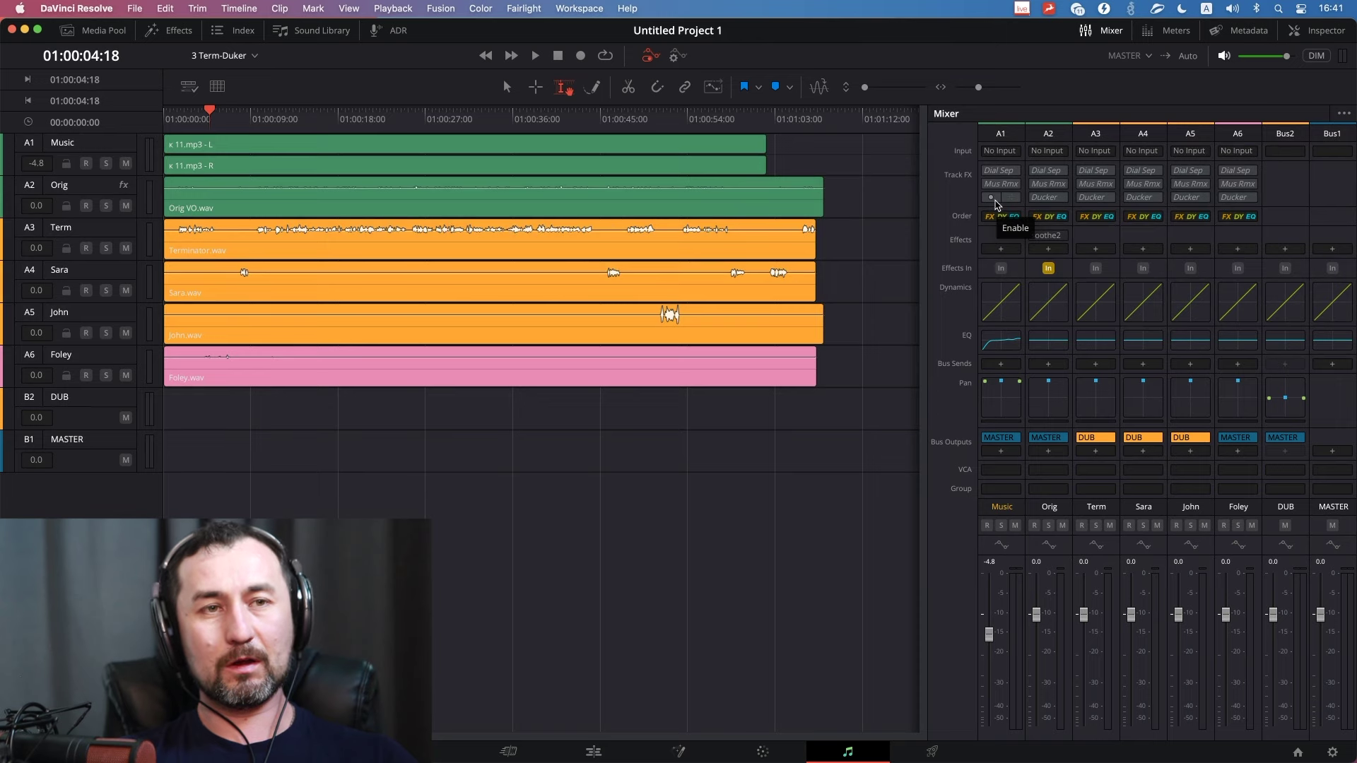
{"action": "left_click", "coordinate": [996, 204]}
Fit the timeline in view, select both music clip channels on A1, and open the Music equalizer.
{"action": "key", "text": "shift+z"}
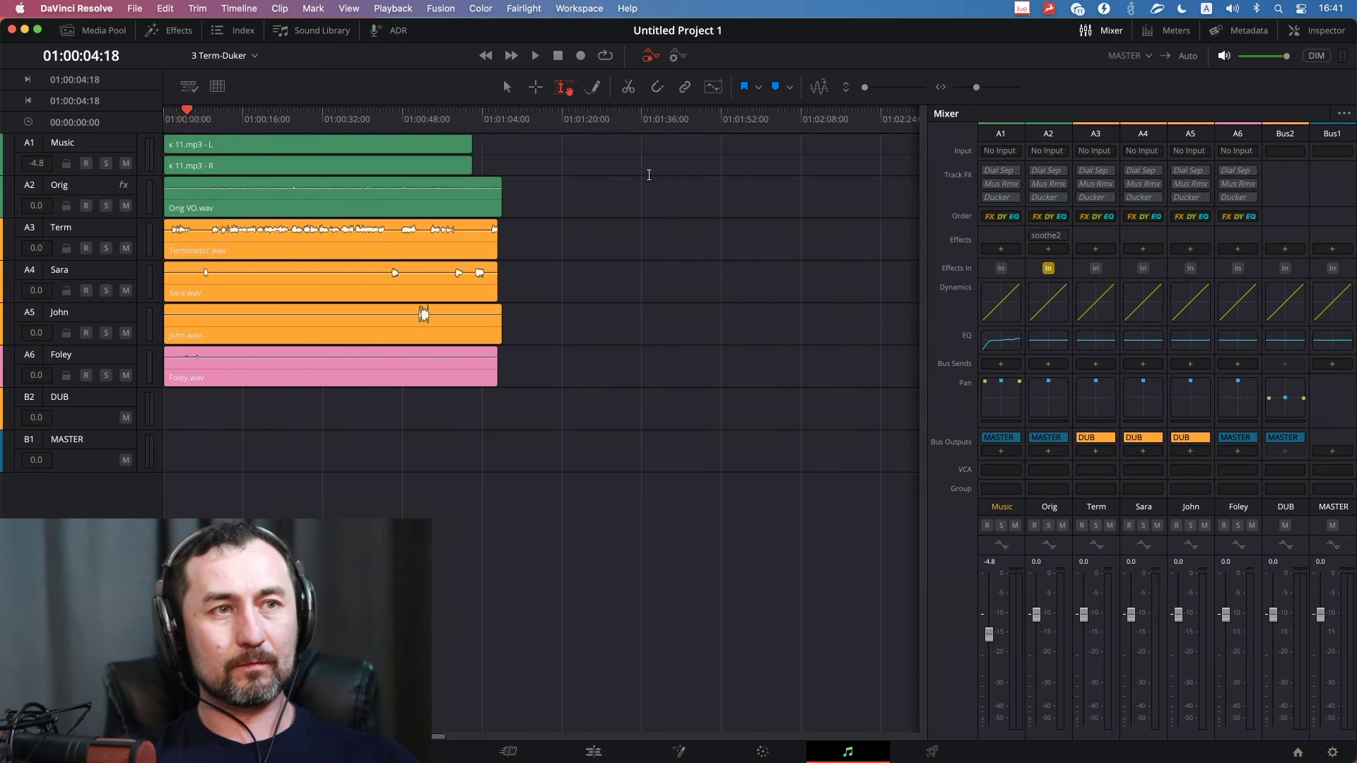
{"action": "left_click", "coordinate": [280, 144]}
{"action": "key", "text": "x"}
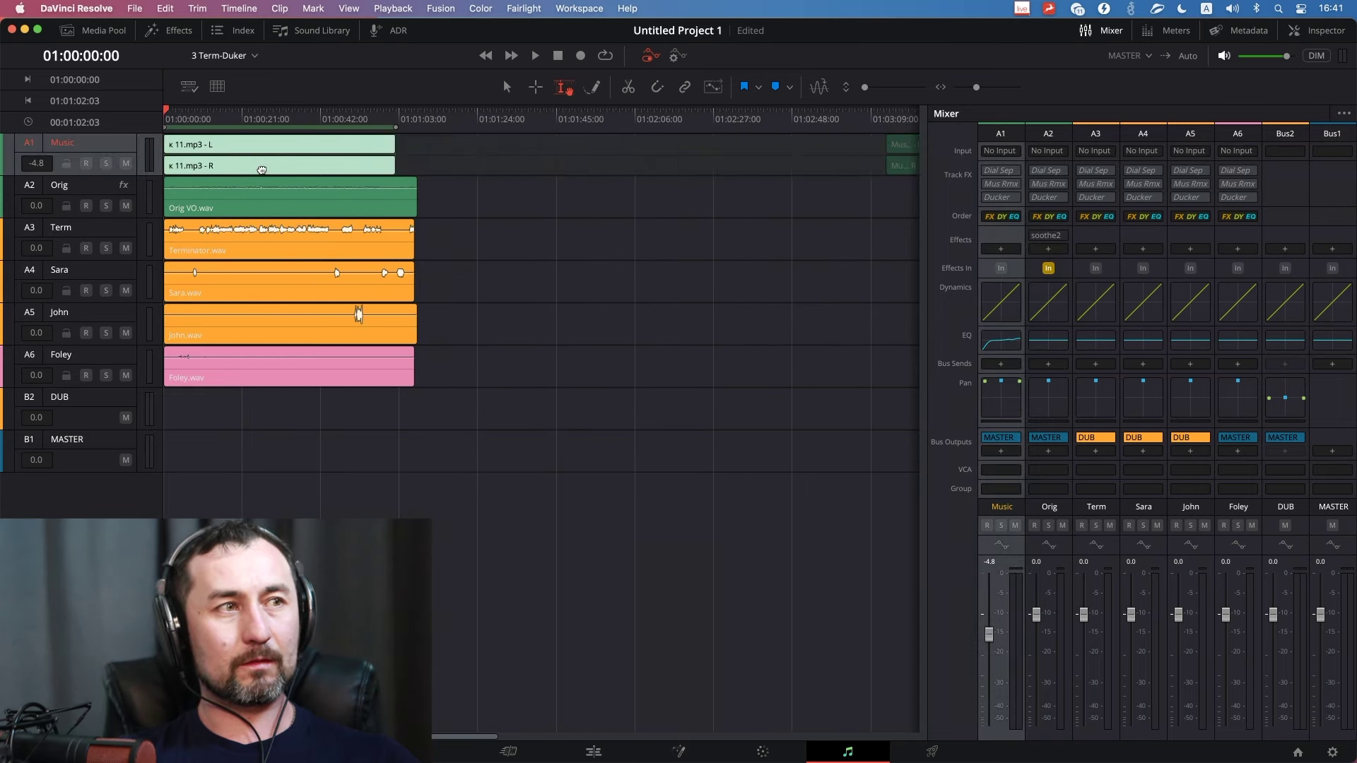
{"action": "left_click", "coordinate": [257, 170]}
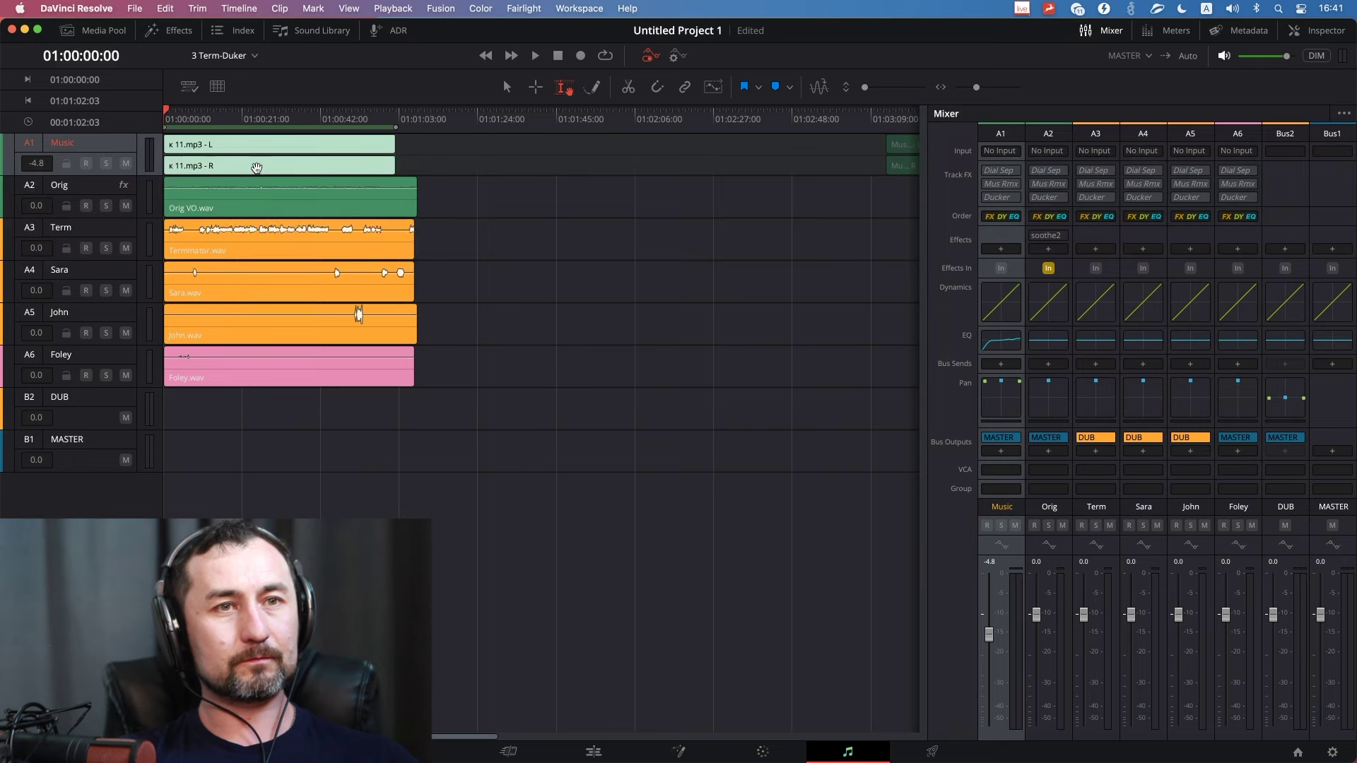
{"action": "left_click", "coordinate": [1000, 344]}
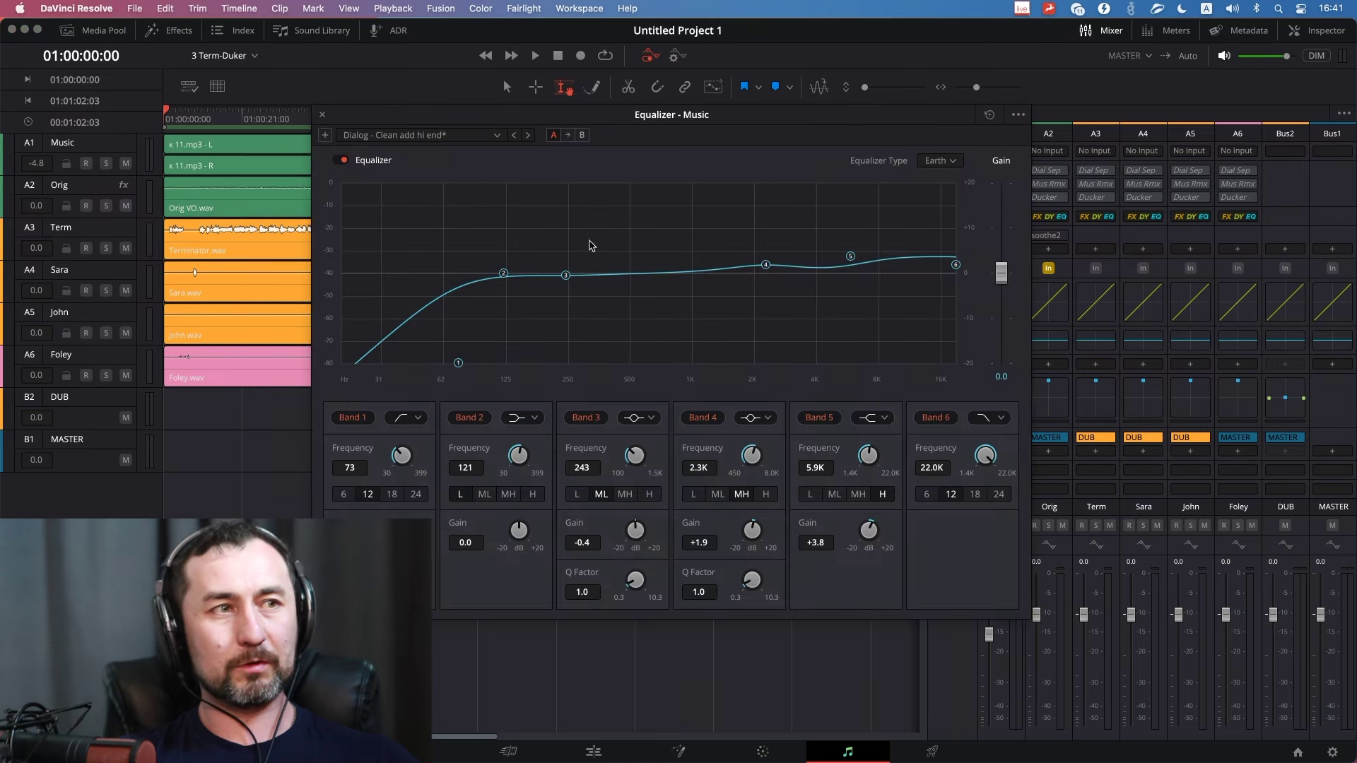
Apply the General - Telephone effect EQ preset, shift bands 5, 6 and the low bands lower, then close the EQ.
{"action": "left_click", "coordinate": [456, 137]}
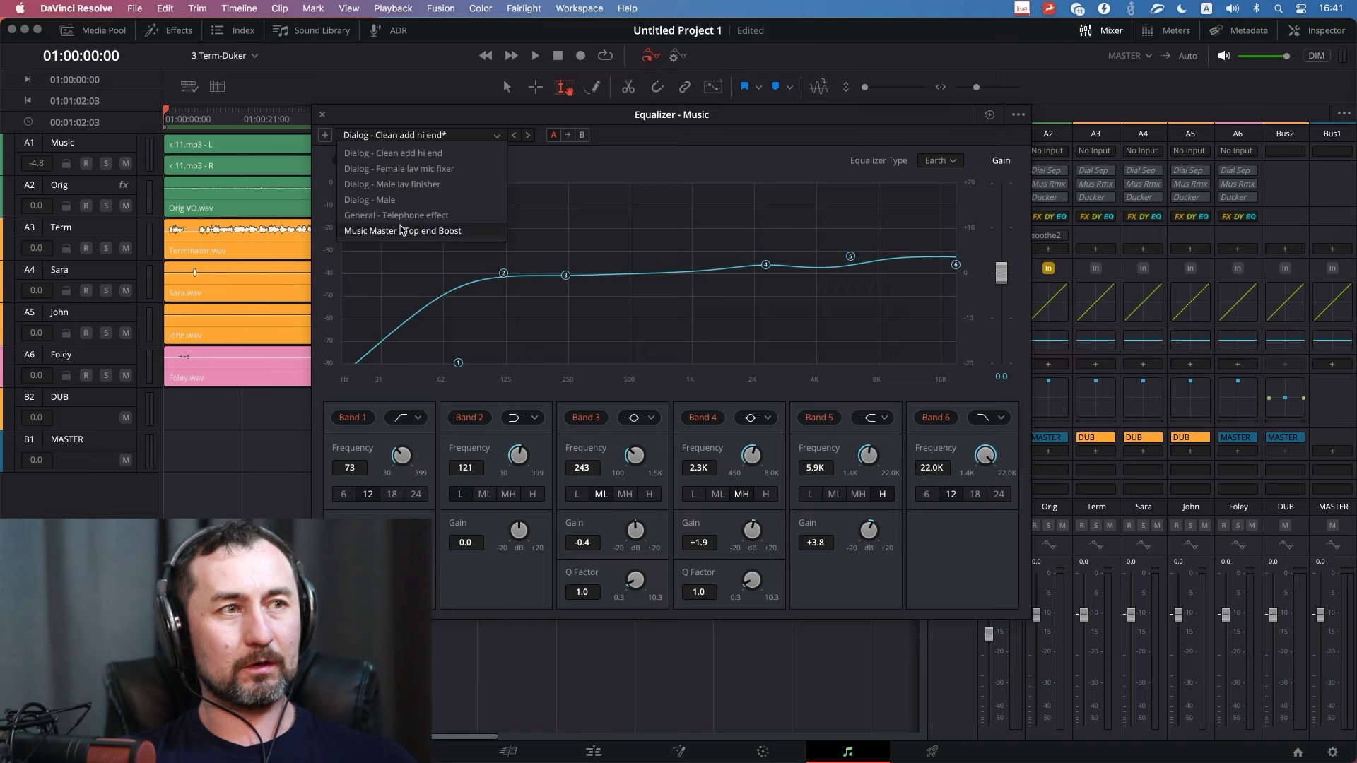
{"action": "left_click", "coordinate": [401, 215]}
{"action": "left_click", "coordinate": [735, 334]}
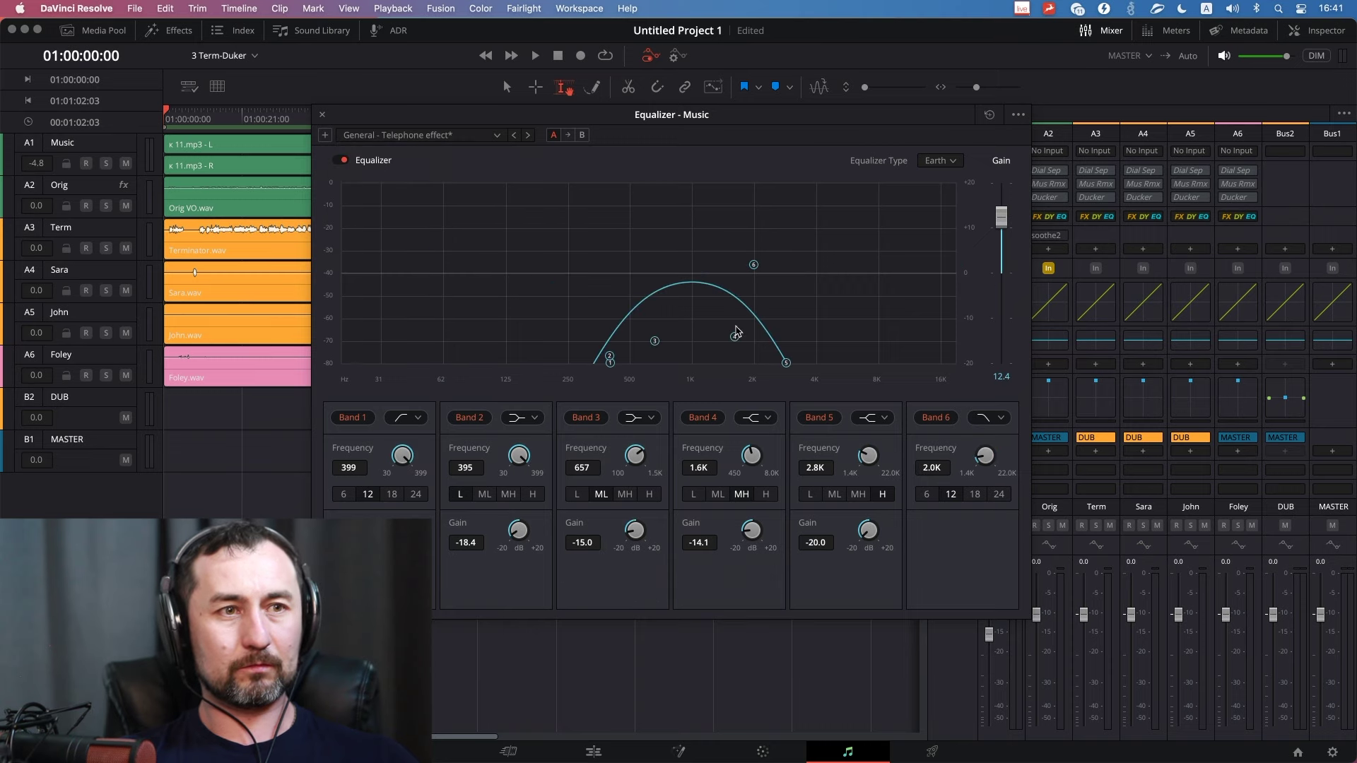
{"action": "left_click_drag", "start_coordinate": [788, 364], "coordinate": [771, 364]}
{"action": "left_click_drag", "start_coordinate": [753, 265], "coordinate": [740, 267]}
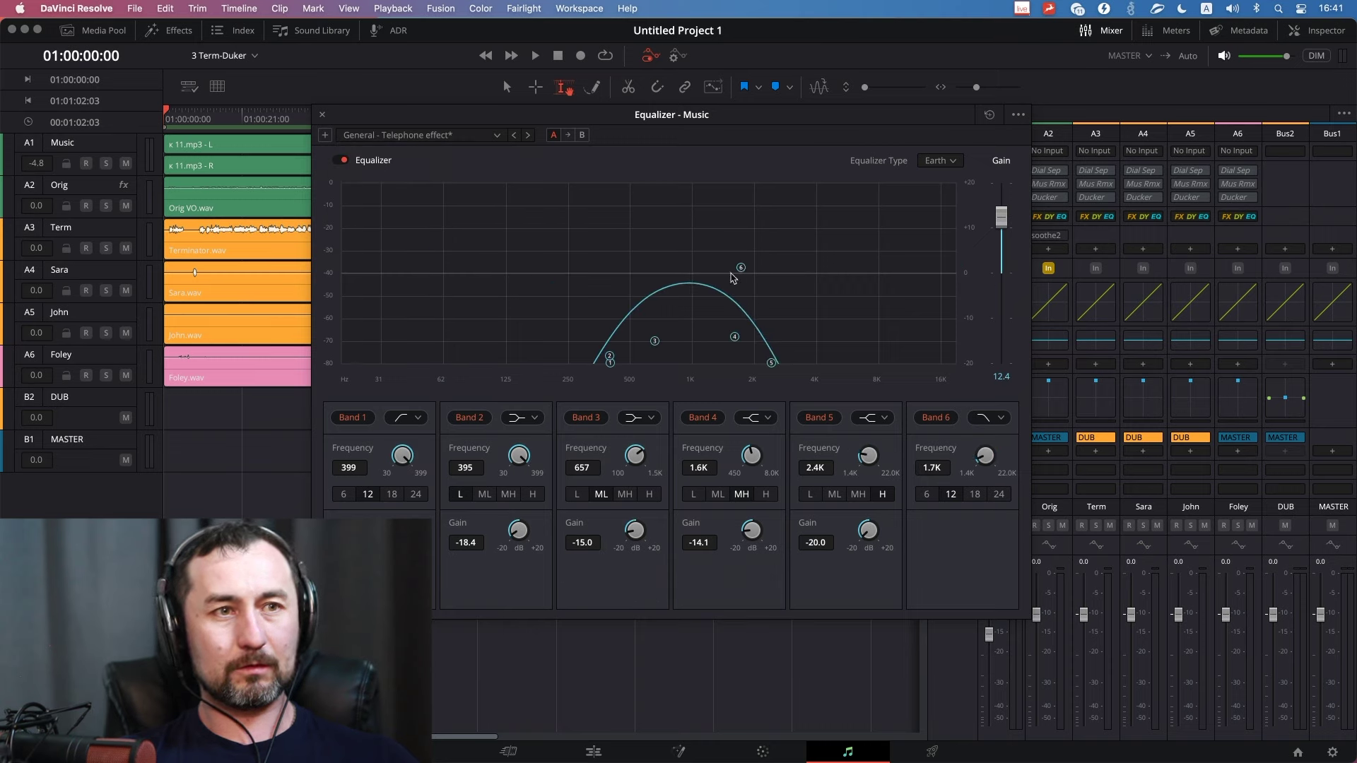
{"action": "left_click_drag", "start_coordinate": [609, 357], "coordinate": [556, 362]}
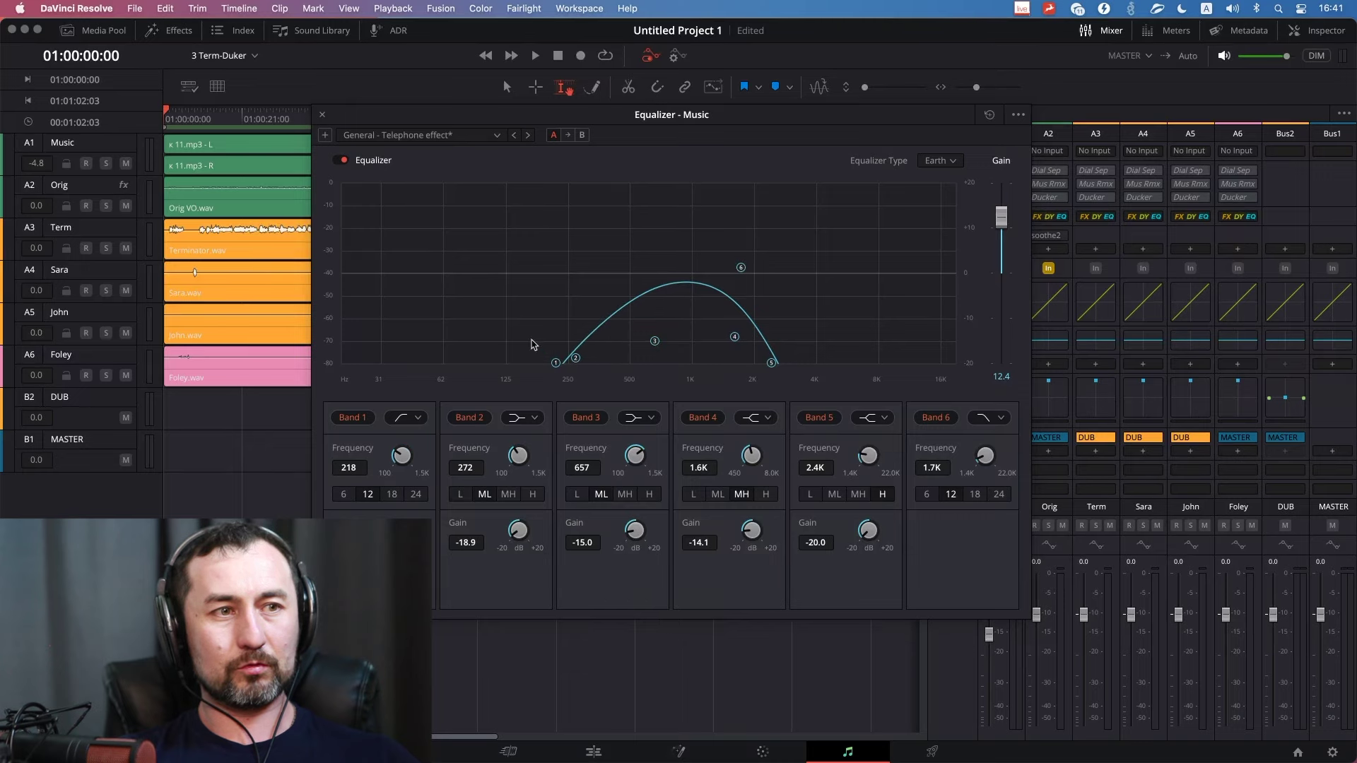
{"action": "left_click", "coordinate": [323, 118]}
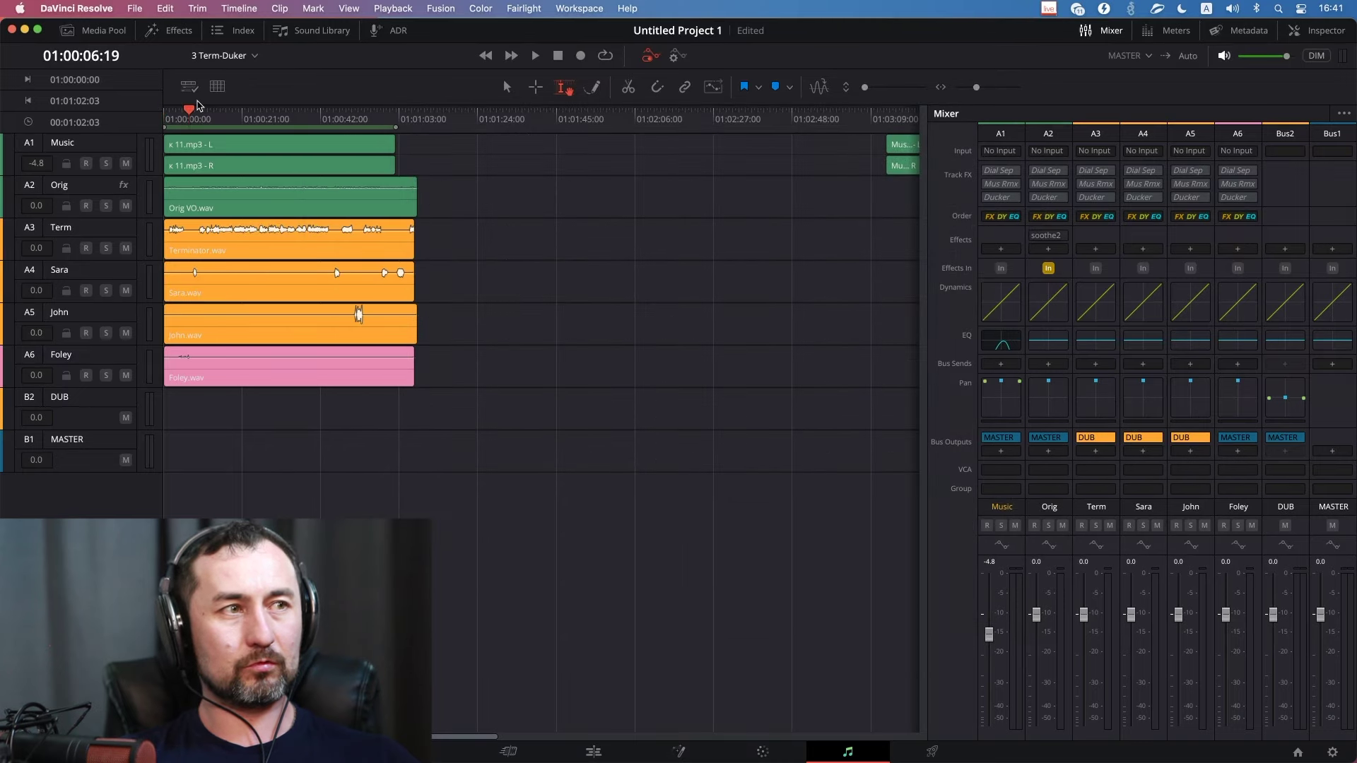
Show the loudness meters, scrub to about 01:00:05:10, and open the Music track's Ducker settings.
{"action": "left_click", "coordinate": [1166, 30]}
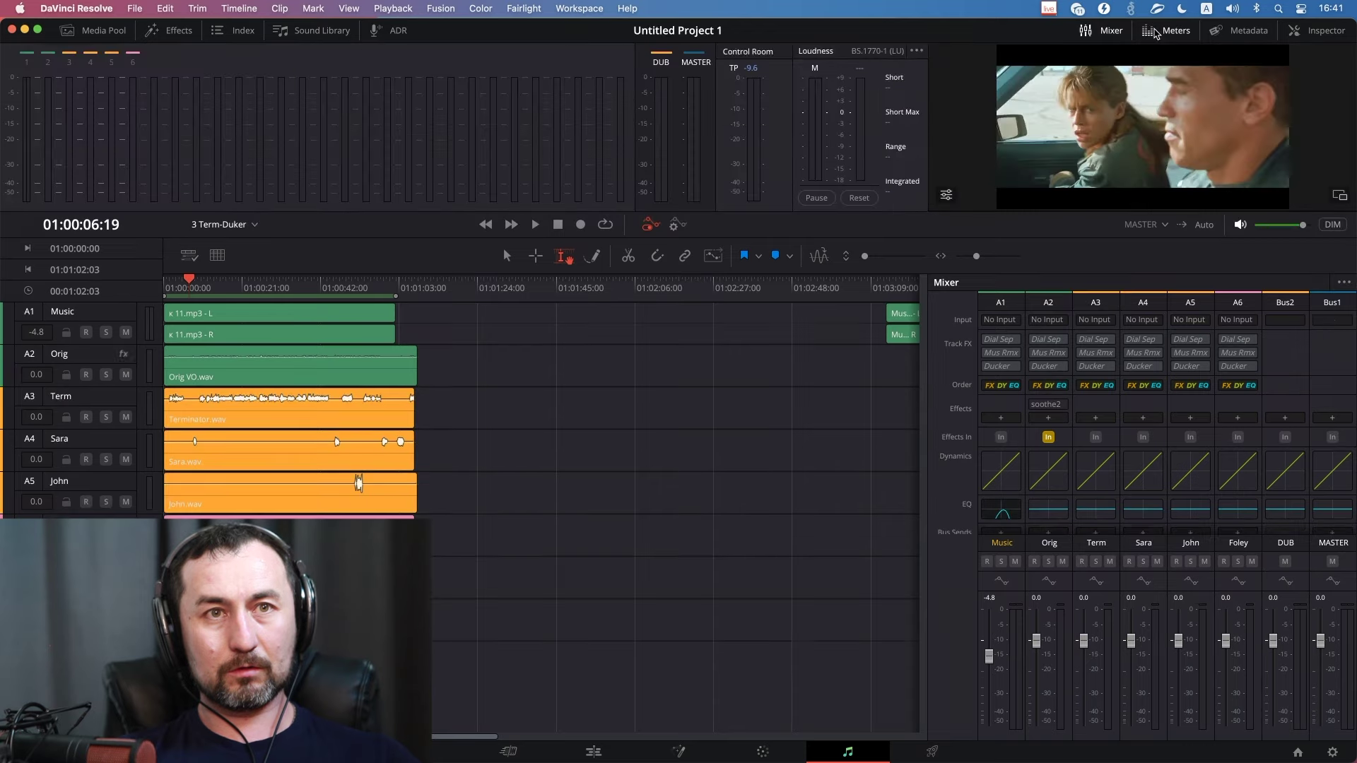
{"action": "left_click_drag", "start_coordinate": [178, 289], "coordinate": [183, 290]}
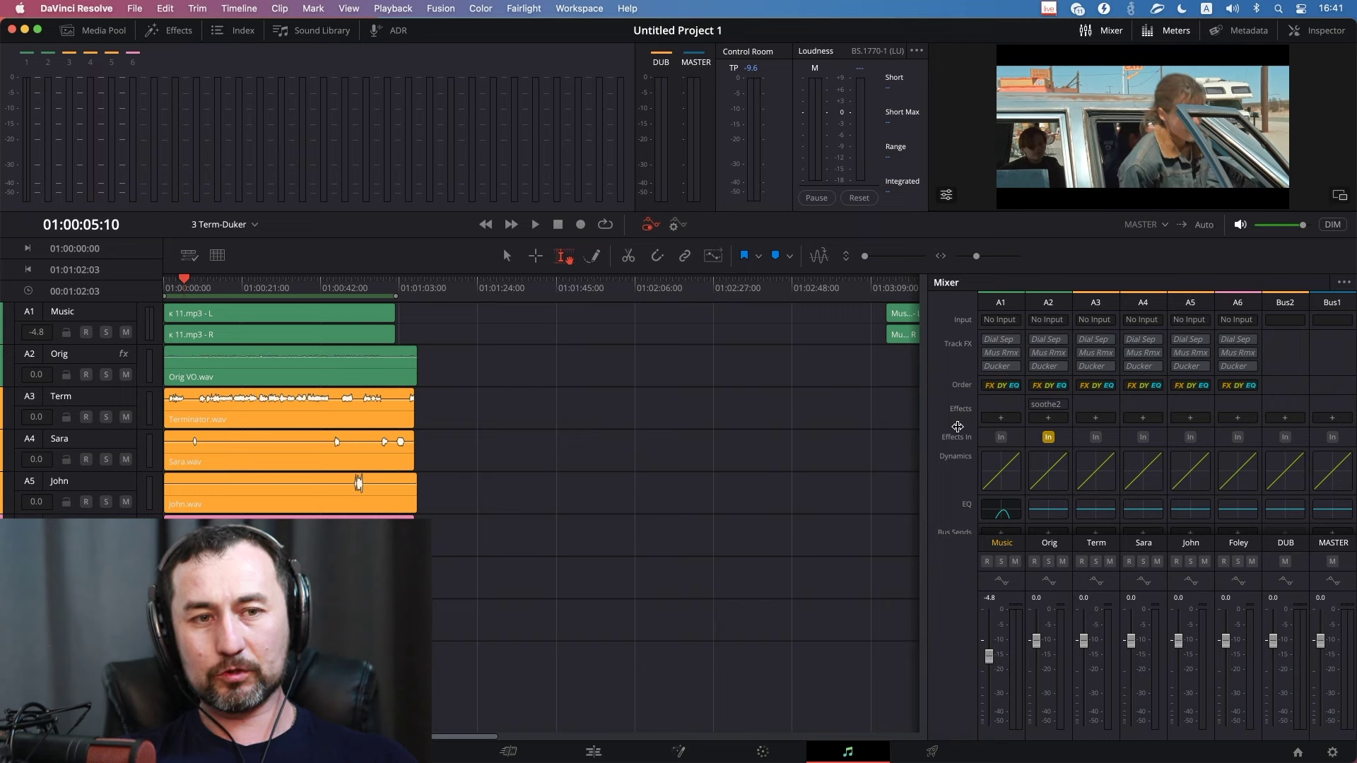
{"action": "mouse_move", "coordinate": [1006, 346]}
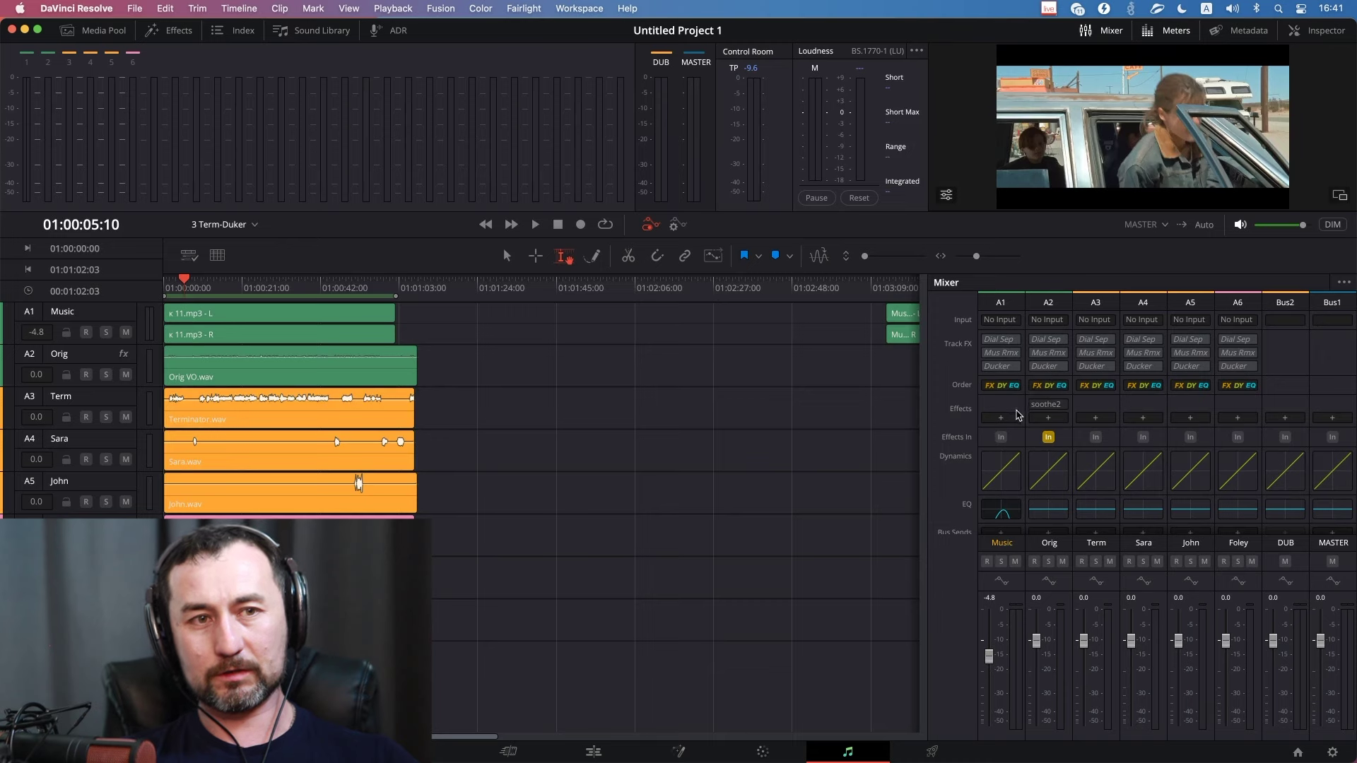
{"action": "mouse_move", "coordinate": [1013, 370]}
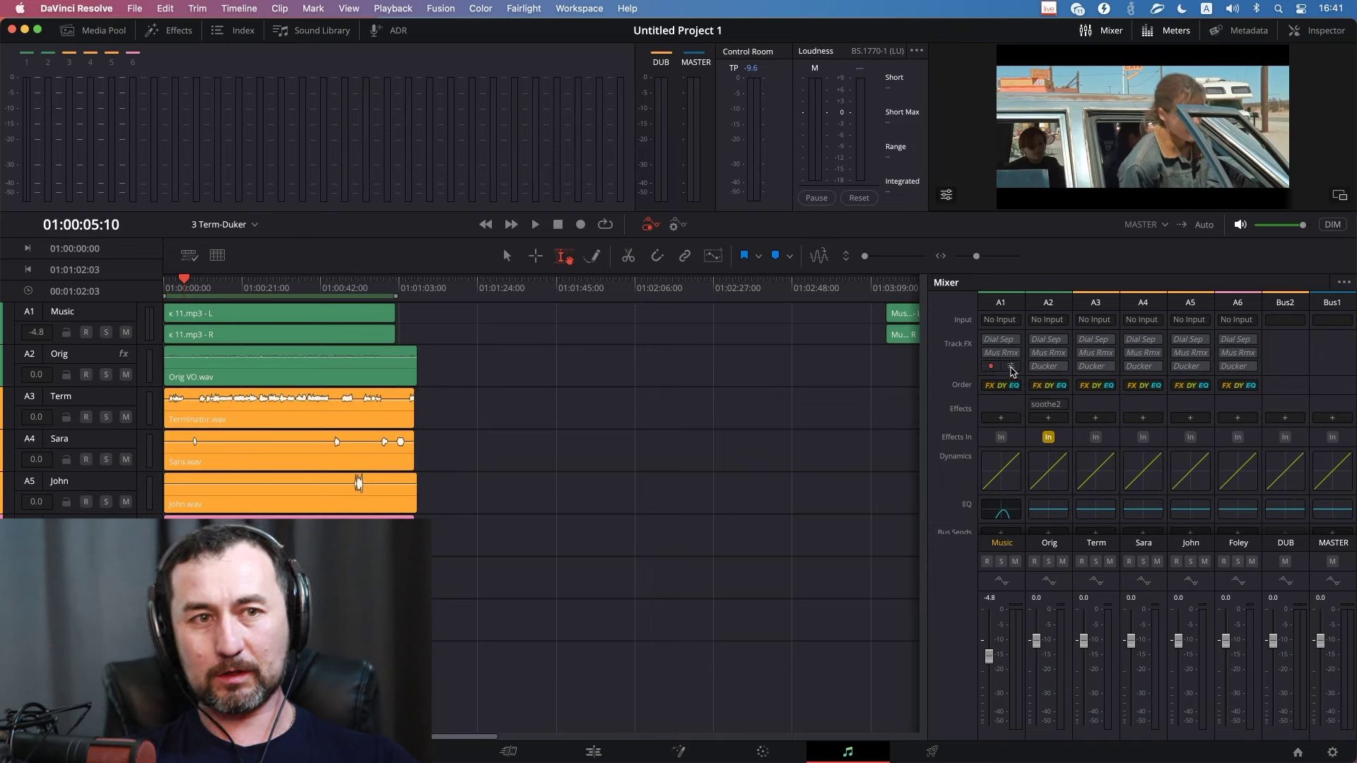
{"action": "left_click", "coordinate": [1012, 367]}
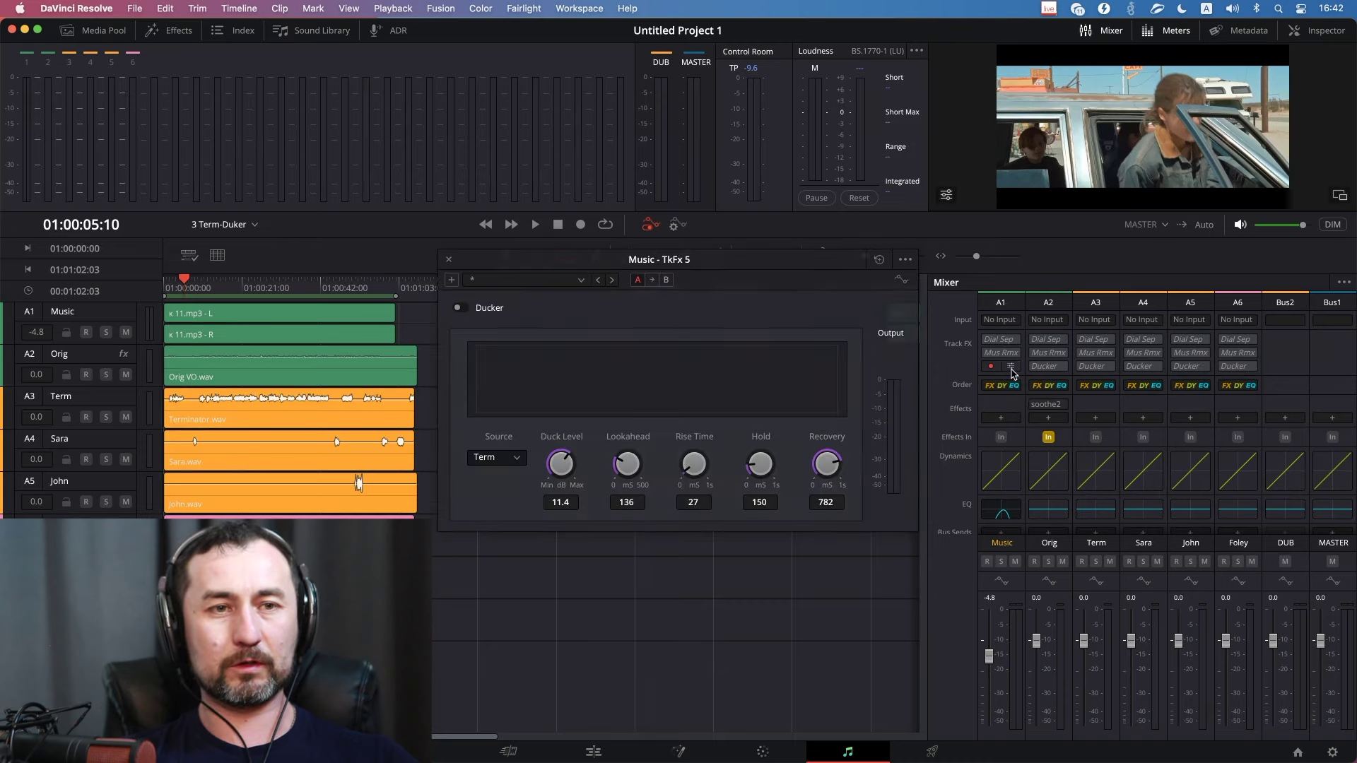
Play the mix from the start, raise the Music fader from -4.8 to +0.2, then stop and scrub to check.
{"action": "left_click", "coordinate": [186, 285]}
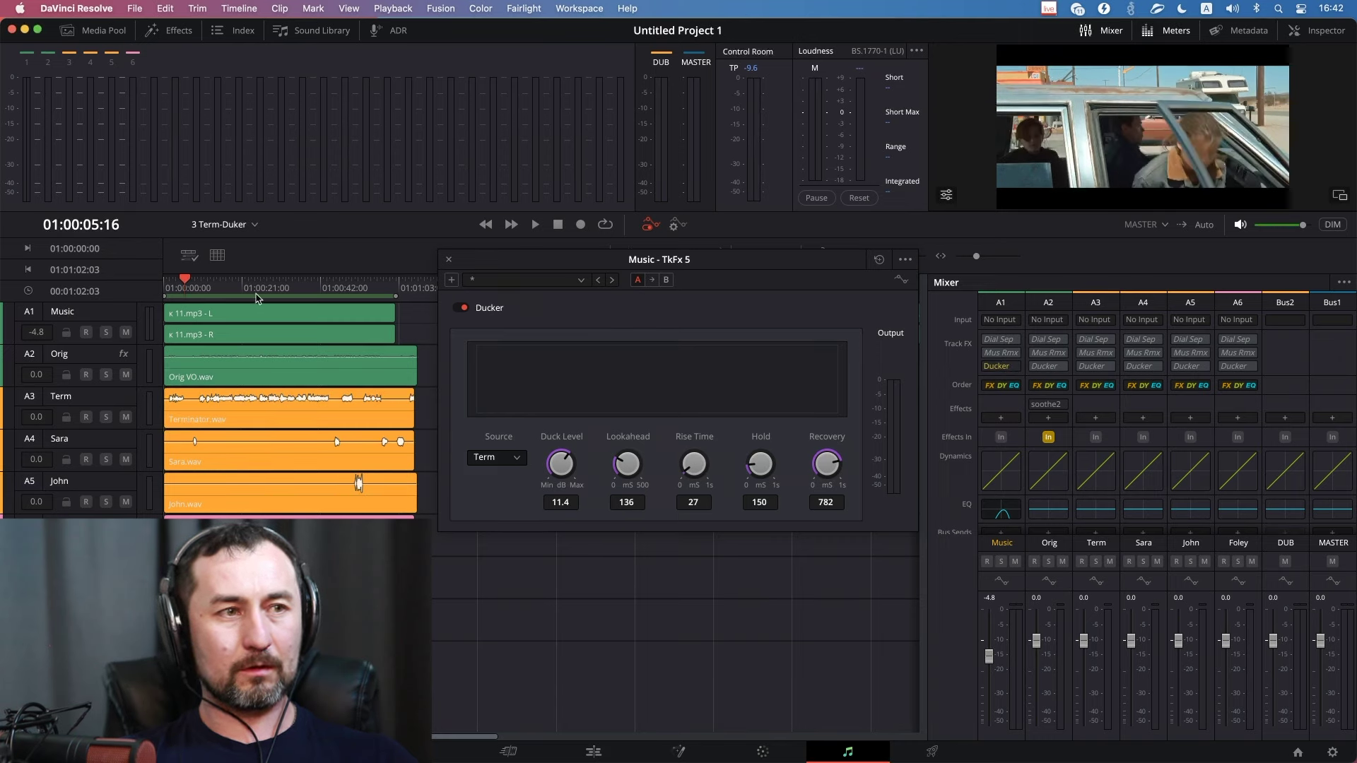
{"action": "key", "text": "Home"}
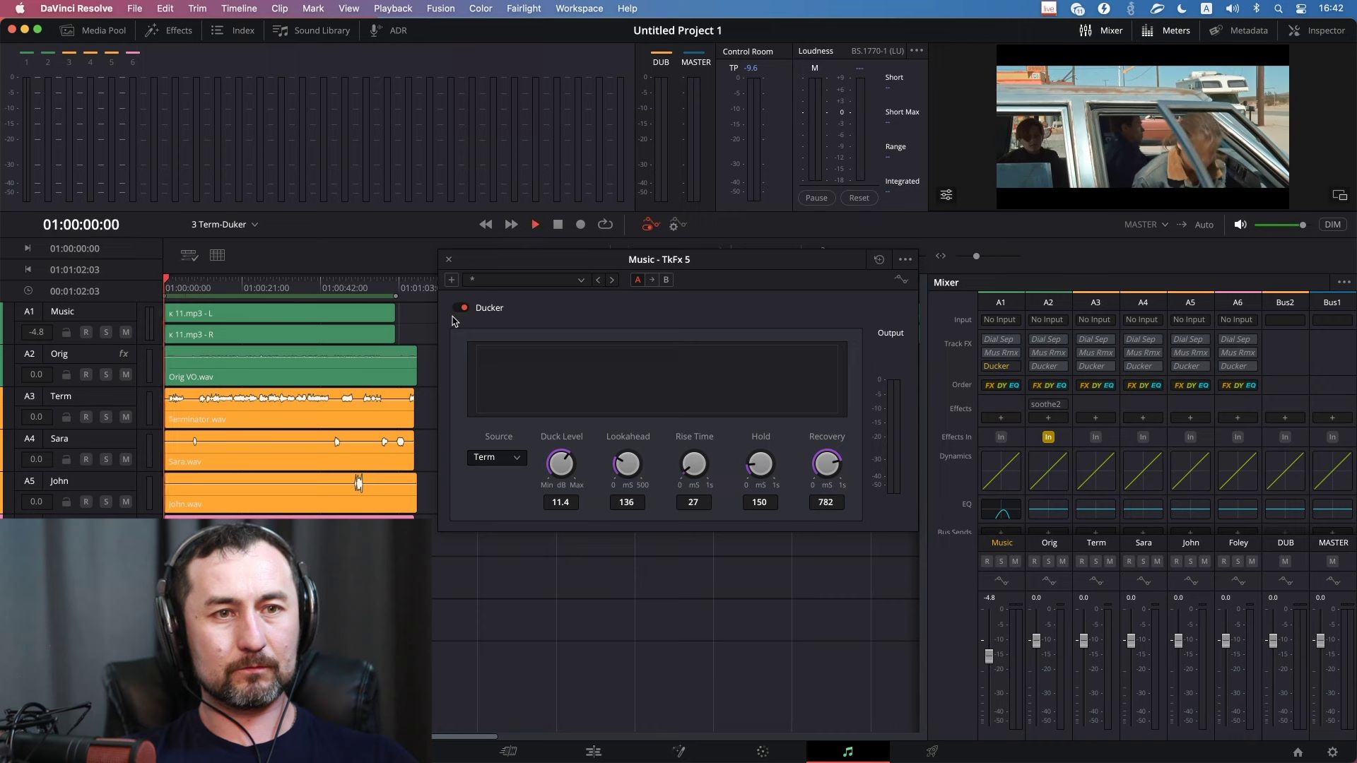
{"action": "key", "text": "space"}
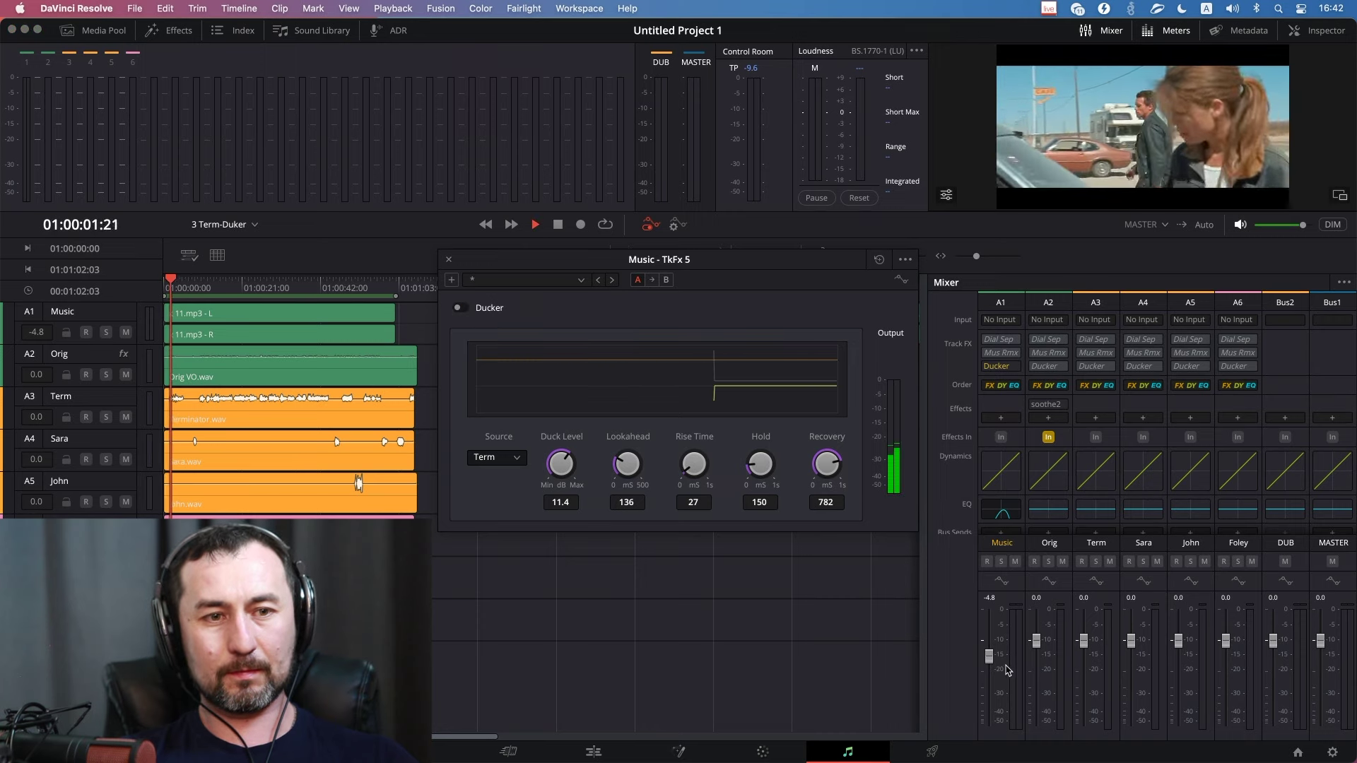
{"action": "left_click_drag", "start_coordinate": [988, 656], "coordinate": [990, 640]}
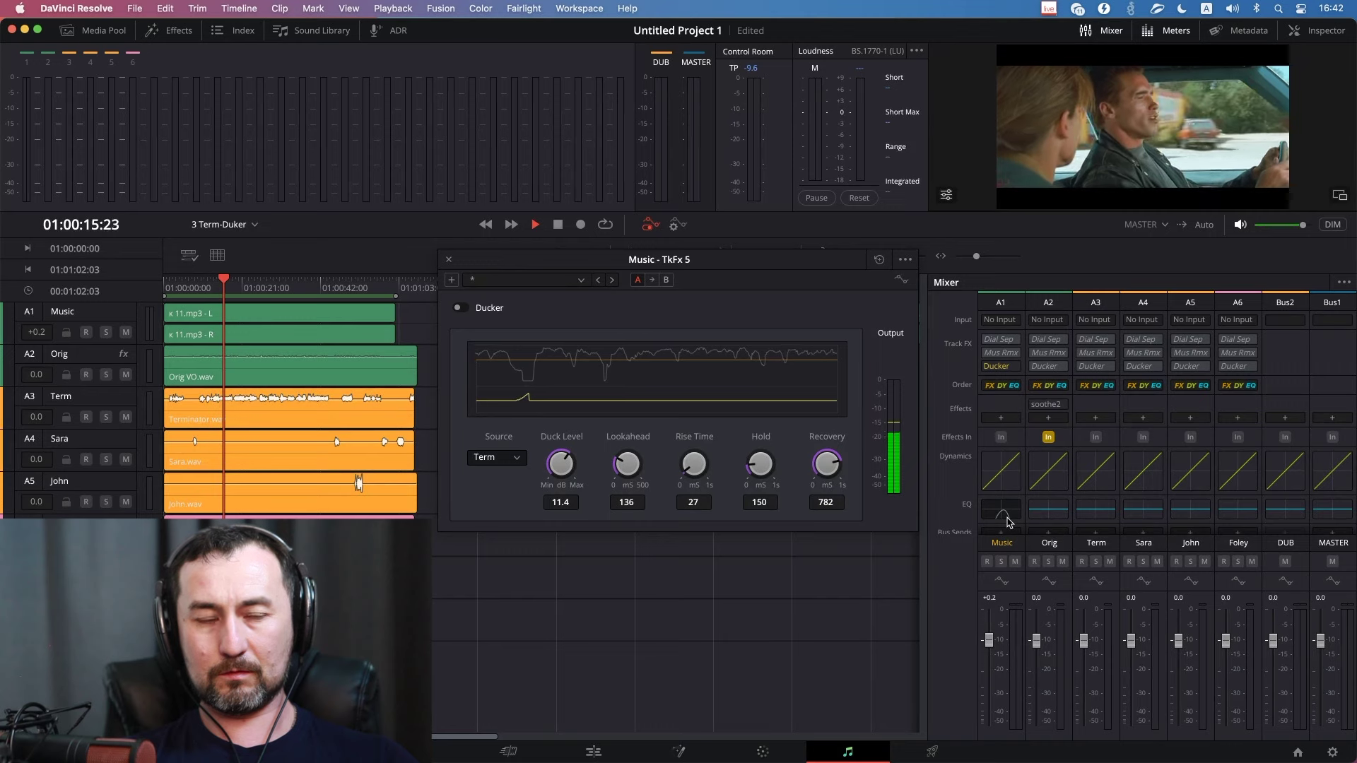
{"action": "key", "text": "space"}
{"action": "key", "text": "Home"}
{"action": "left_click_drag", "start_coordinate": [201, 281], "coordinate": [176, 284]}
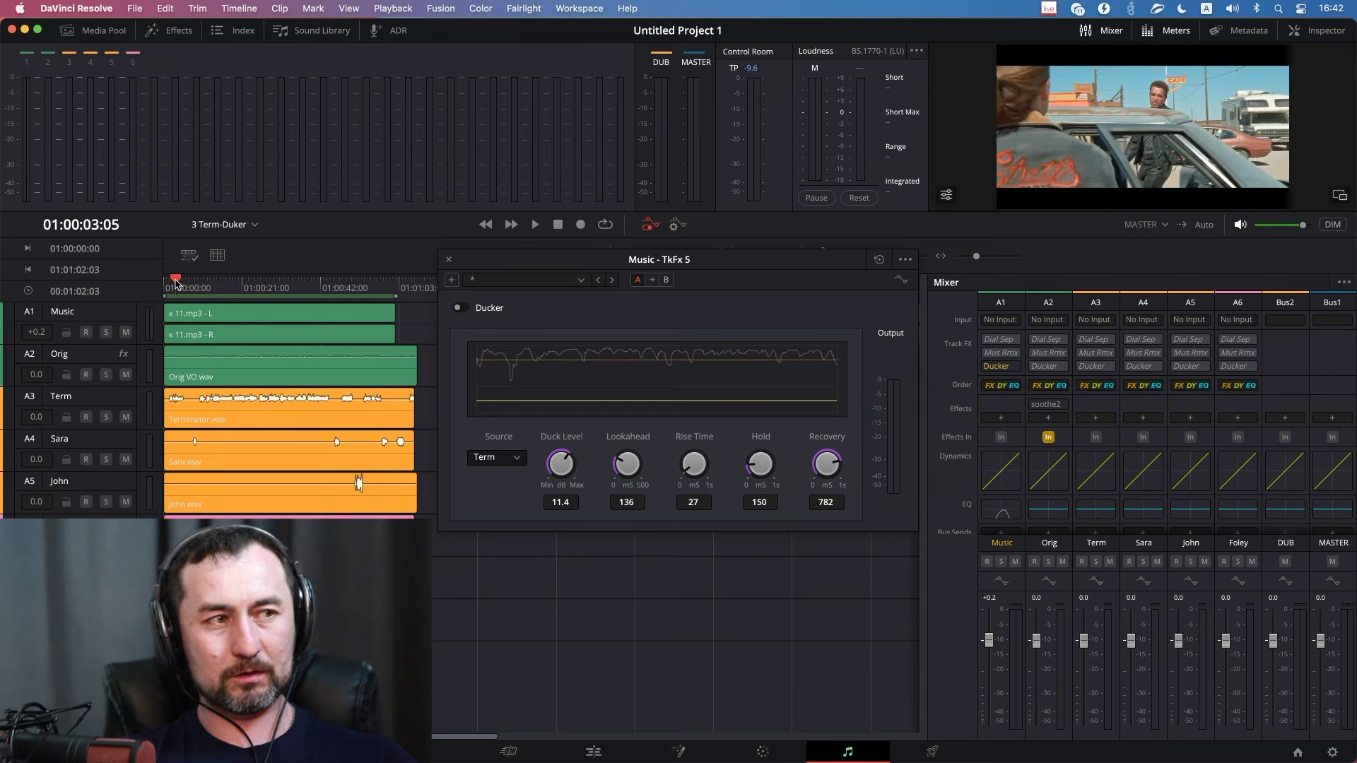
Mute the DUB bus, switch the Ducker on, and change its key source from Term to Orig.
{"action": "left_click", "coordinate": [1285, 561]}
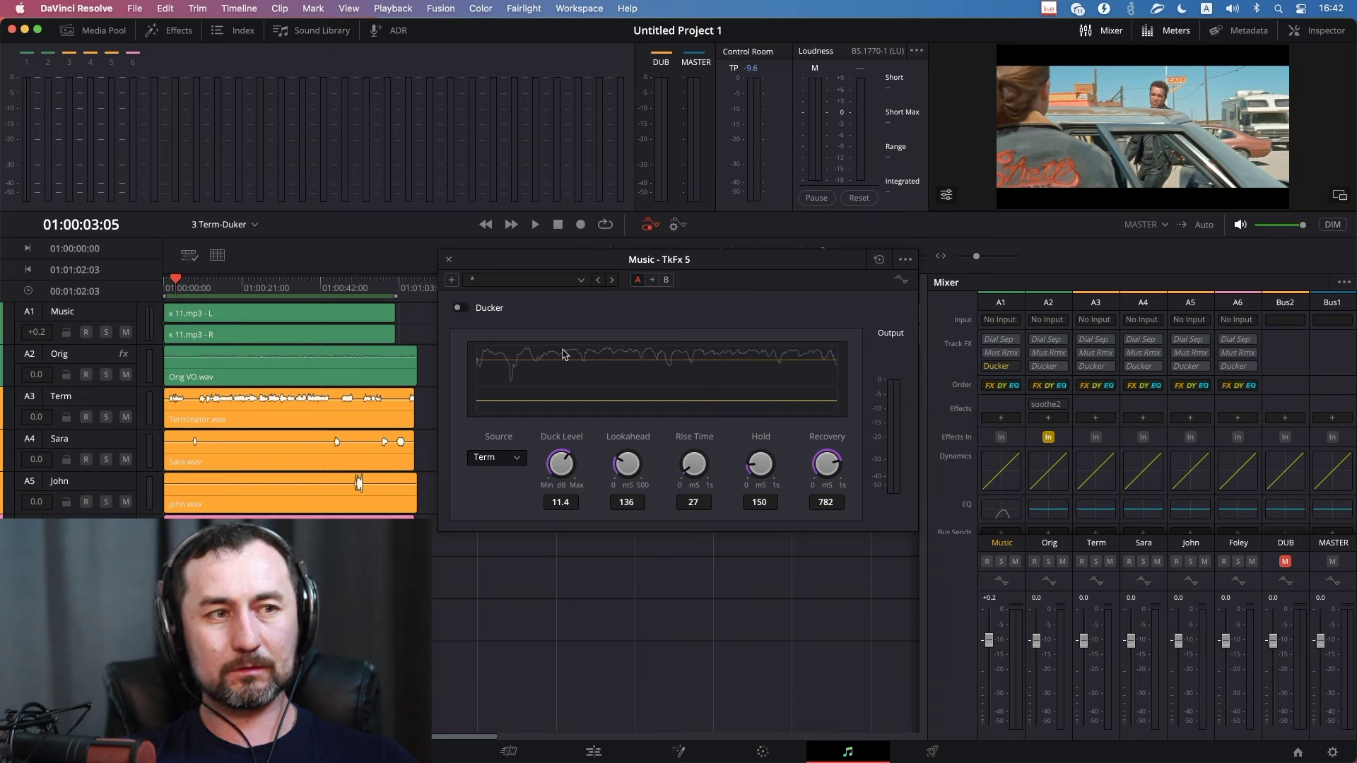
{"action": "left_click", "coordinate": [465, 308]}
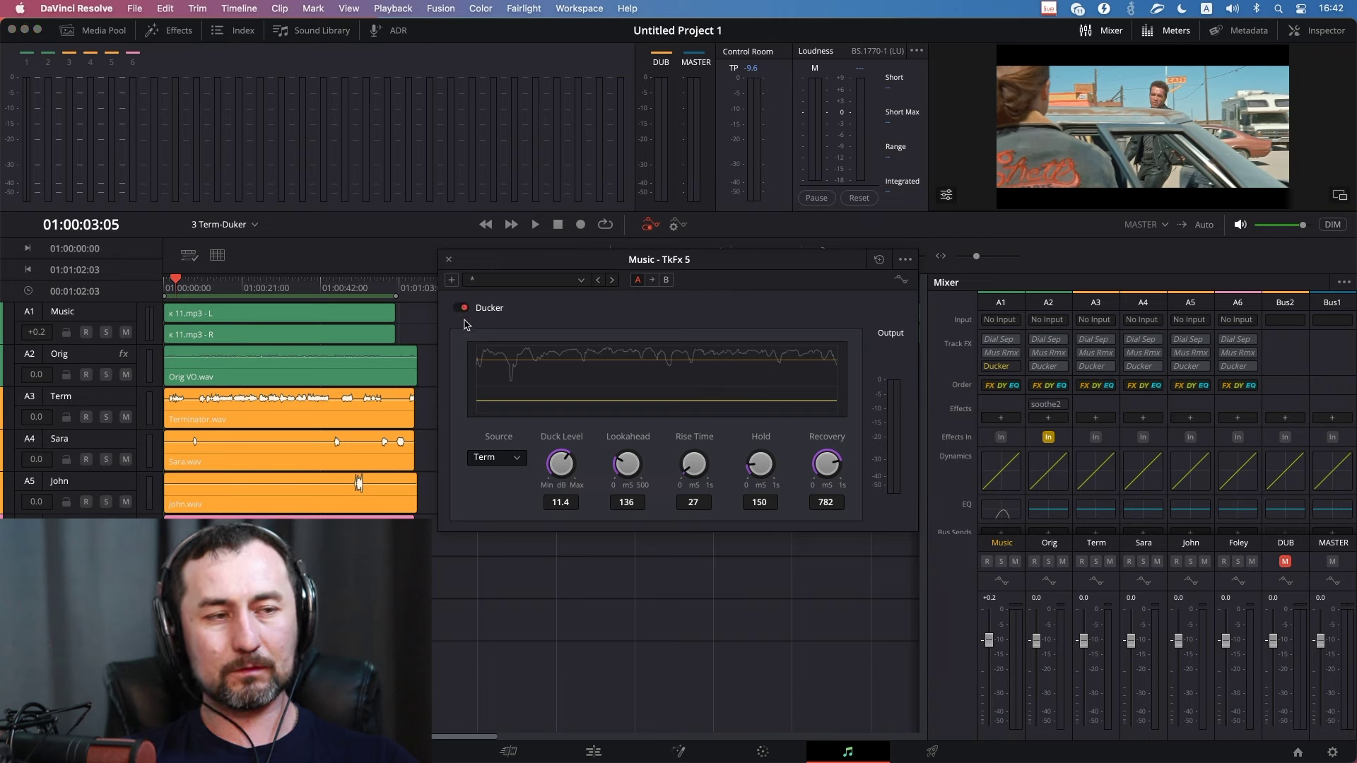
{"action": "left_click", "coordinate": [495, 458]}
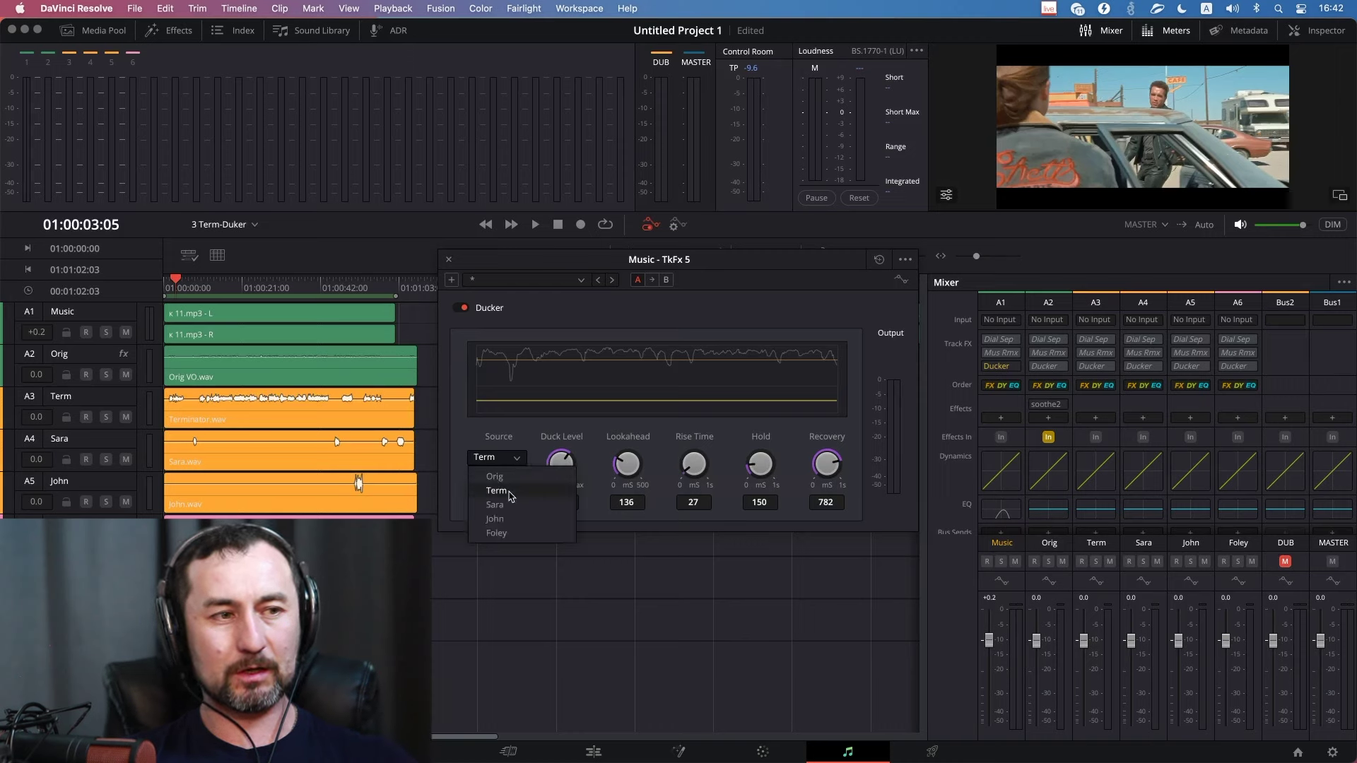
{"action": "left_click", "coordinate": [494, 477]}
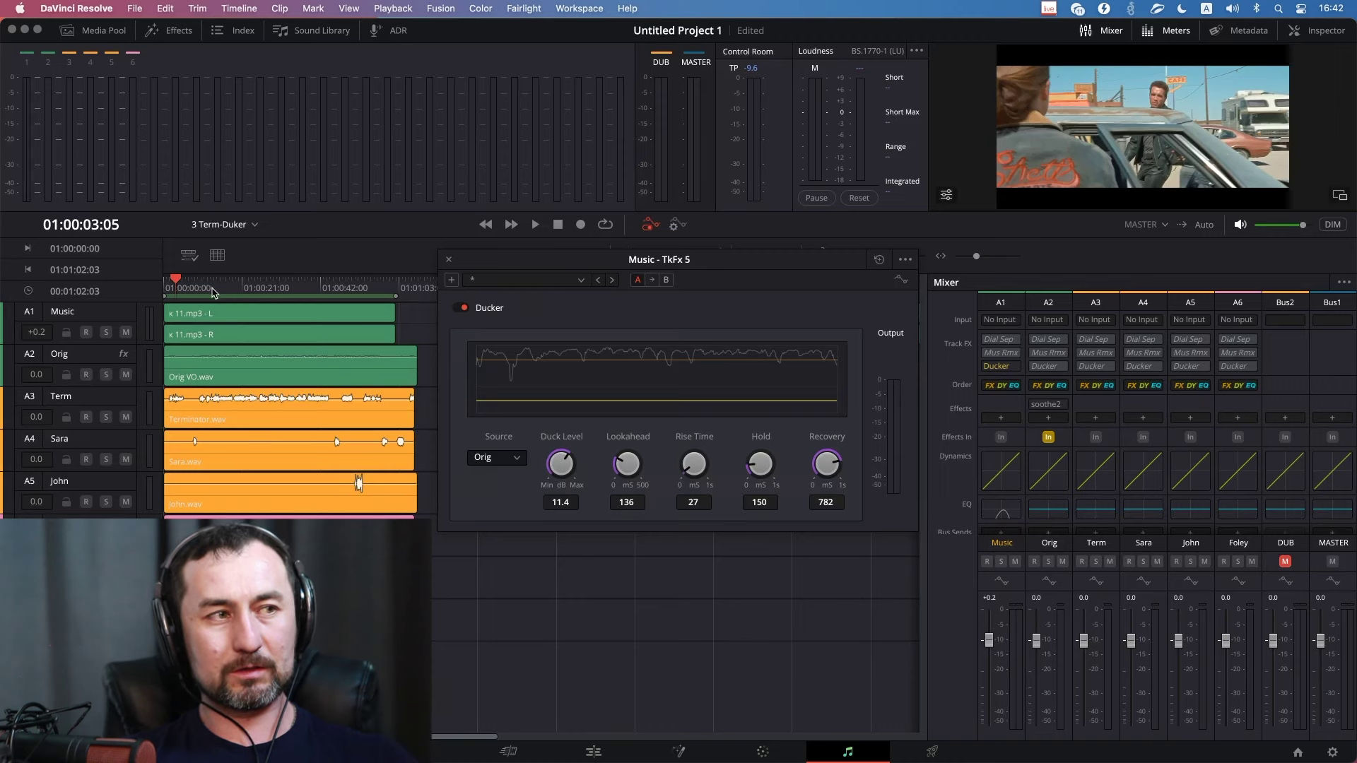
Play the mix from the start to audition the Orig-keyed ducking, then stop.
{"action": "left_click", "coordinate": [458, 308]}
{"action": "key", "text": "Home"}
{"action": "key", "text": "space"}
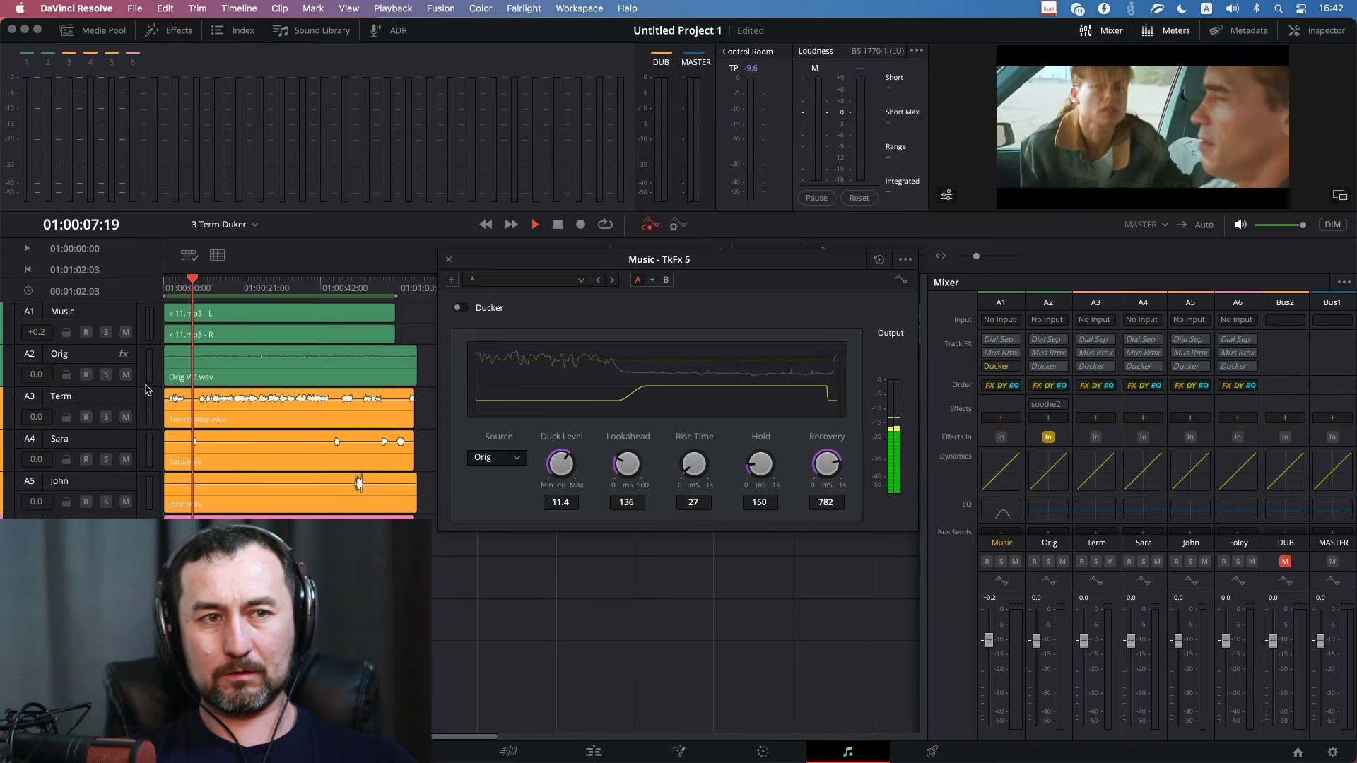
{"action": "key", "text": "space"}
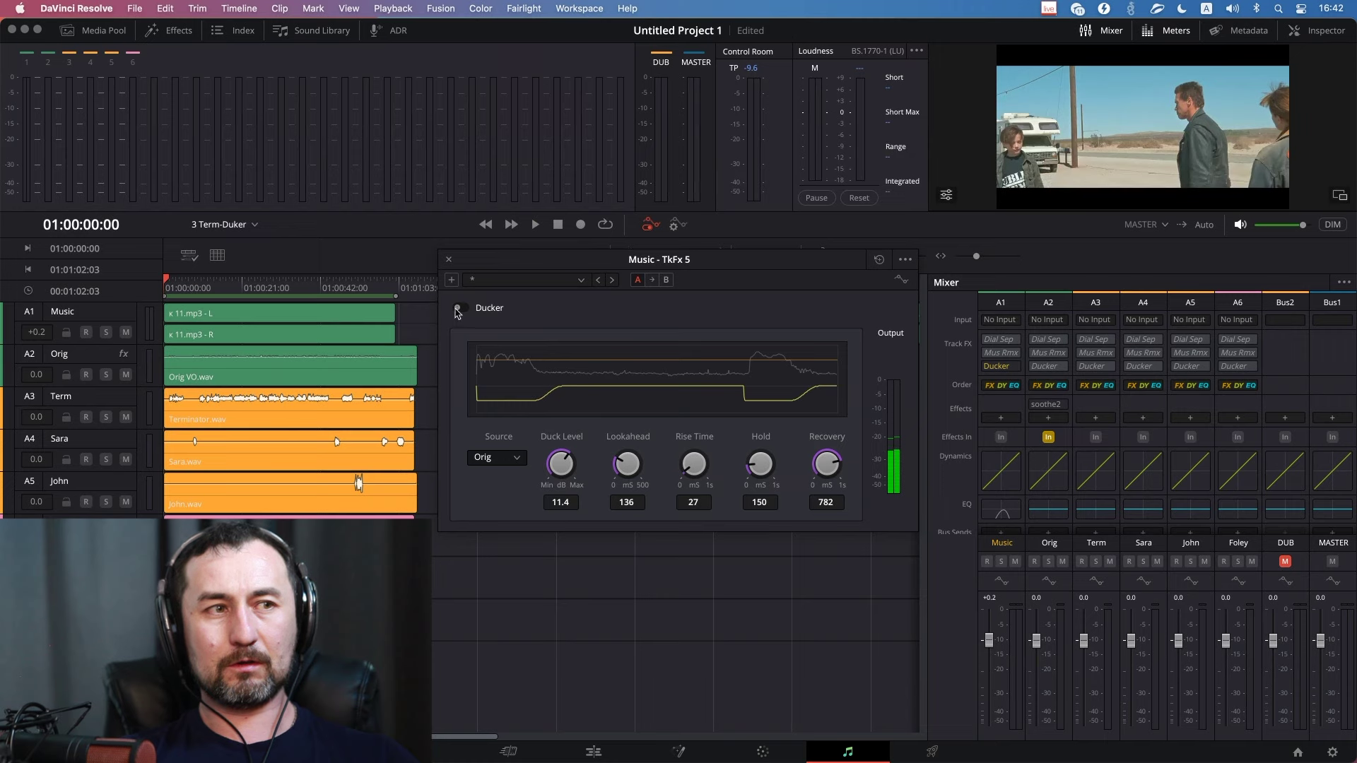
Turn the Ducker back on, raise Duck Level to 18.0, and save the project.
{"action": "left_click", "coordinate": [457, 309]}
{"action": "left_click_drag", "start_coordinate": [564, 475], "coordinate": [548, 452]}
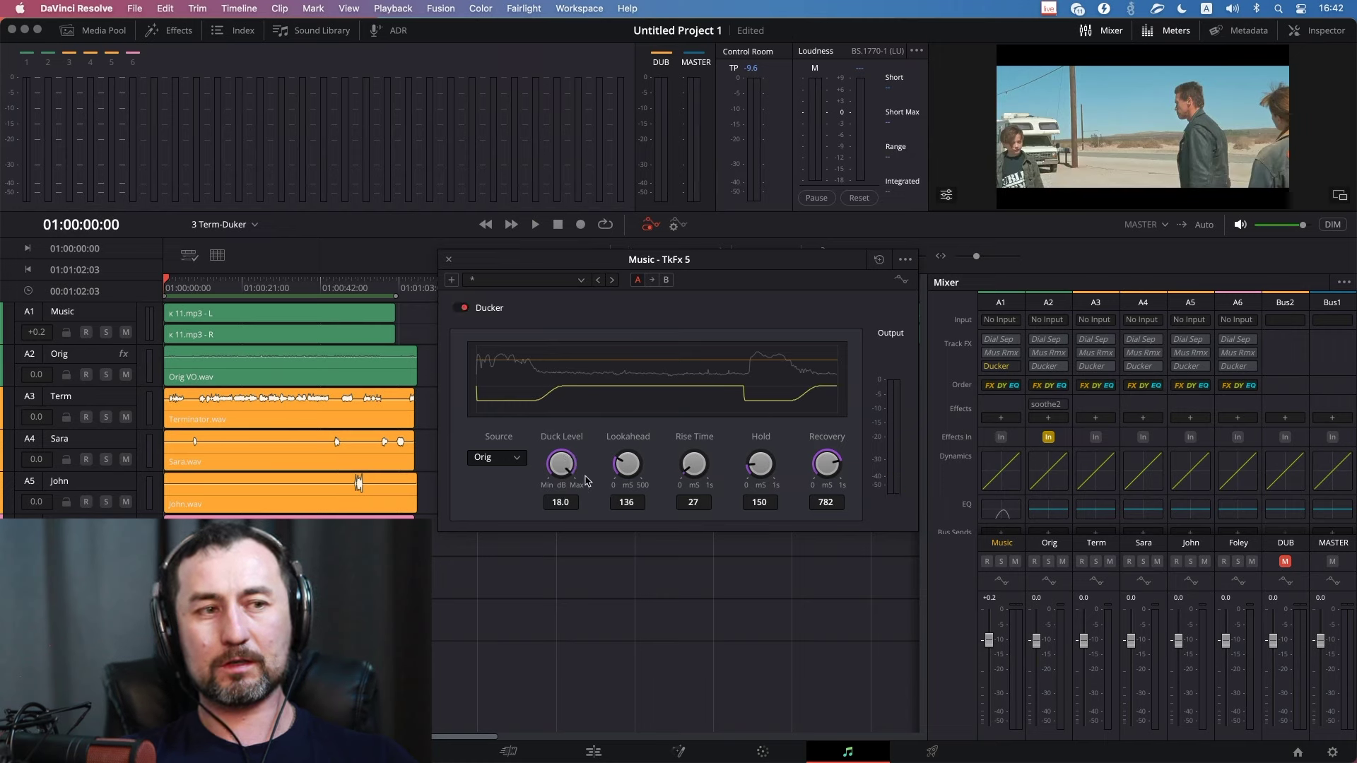
{"action": "key", "text": "ctrl+s"}
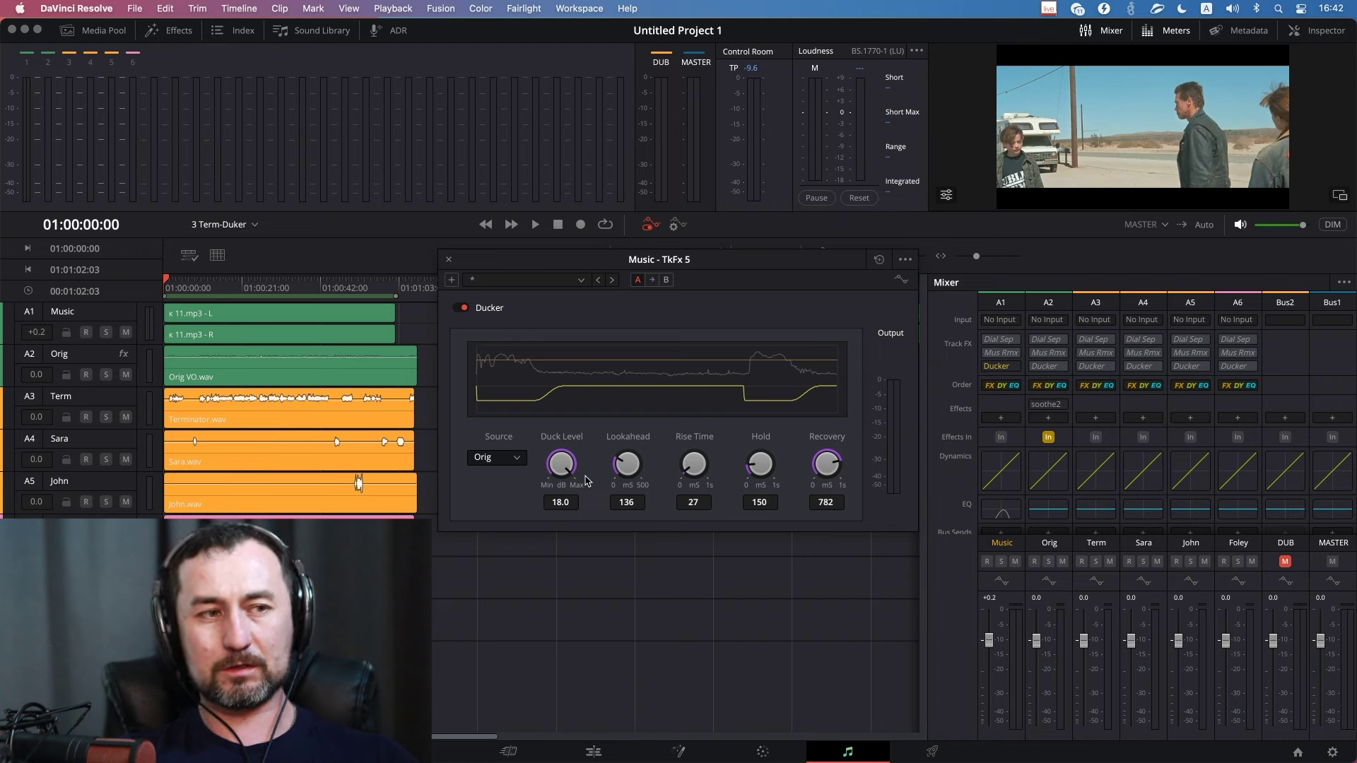
Confirm the Ducker key source stays Orig, set Lookahead to 270, and shorten the Rise Time.
{"action": "left_click", "coordinate": [516, 464]}
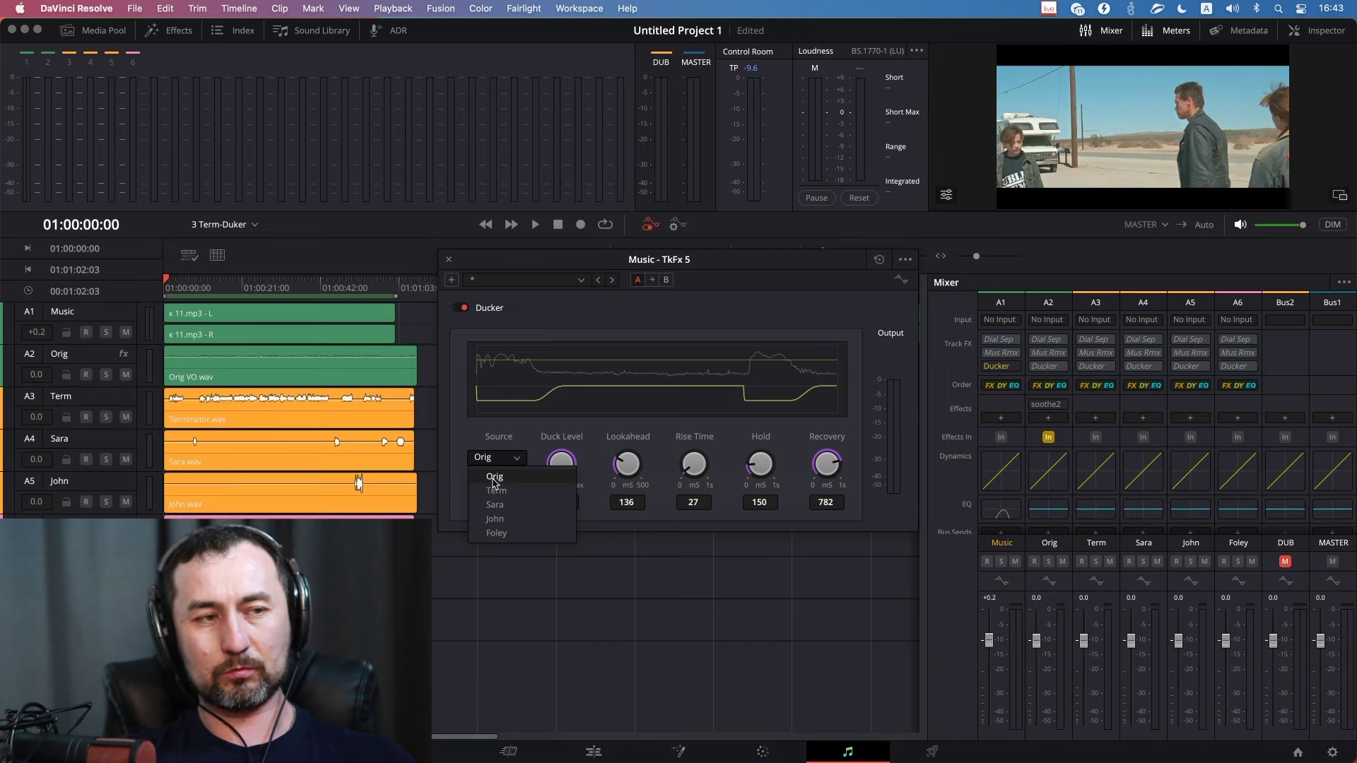
{"action": "left_click", "coordinate": [493, 478]}
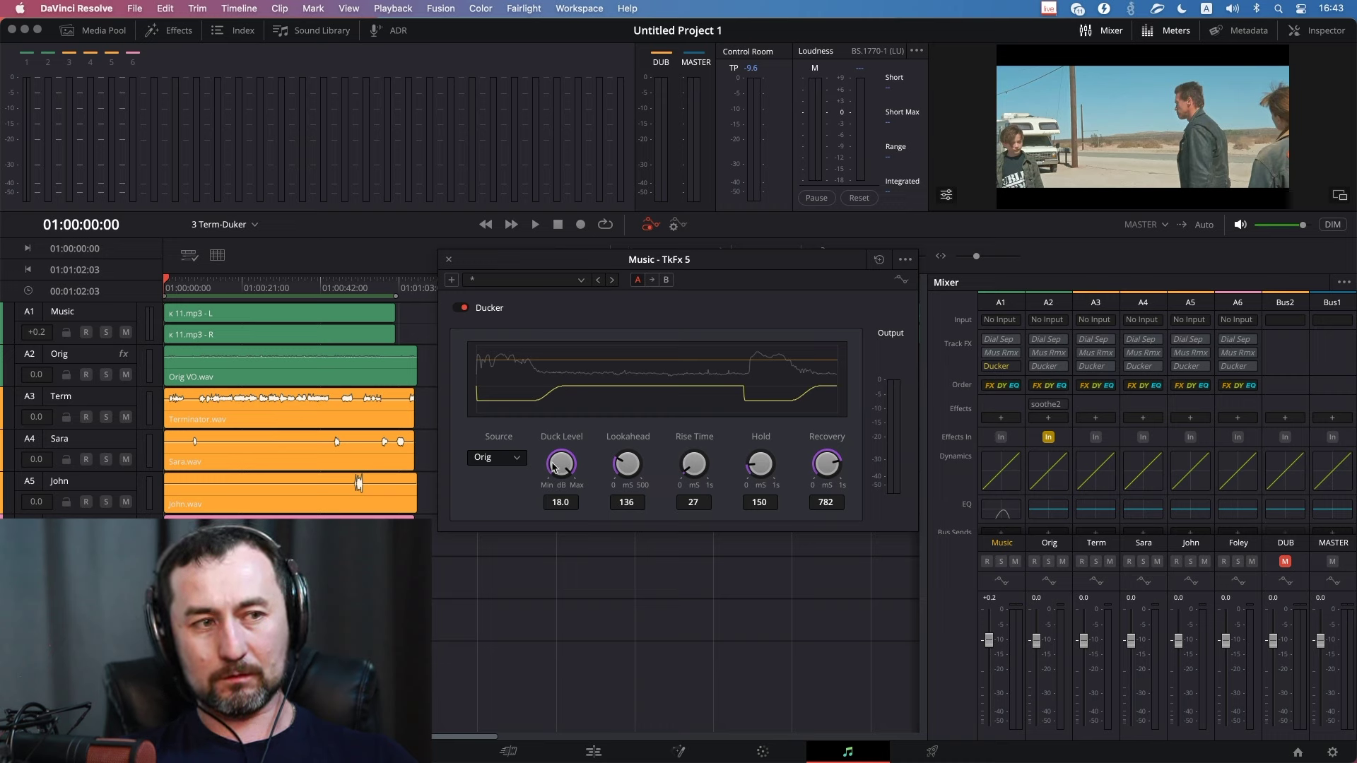
{"action": "left_click", "coordinate": [514, 465]}
{"action": "left_click", "coordinate": [531, 439]}
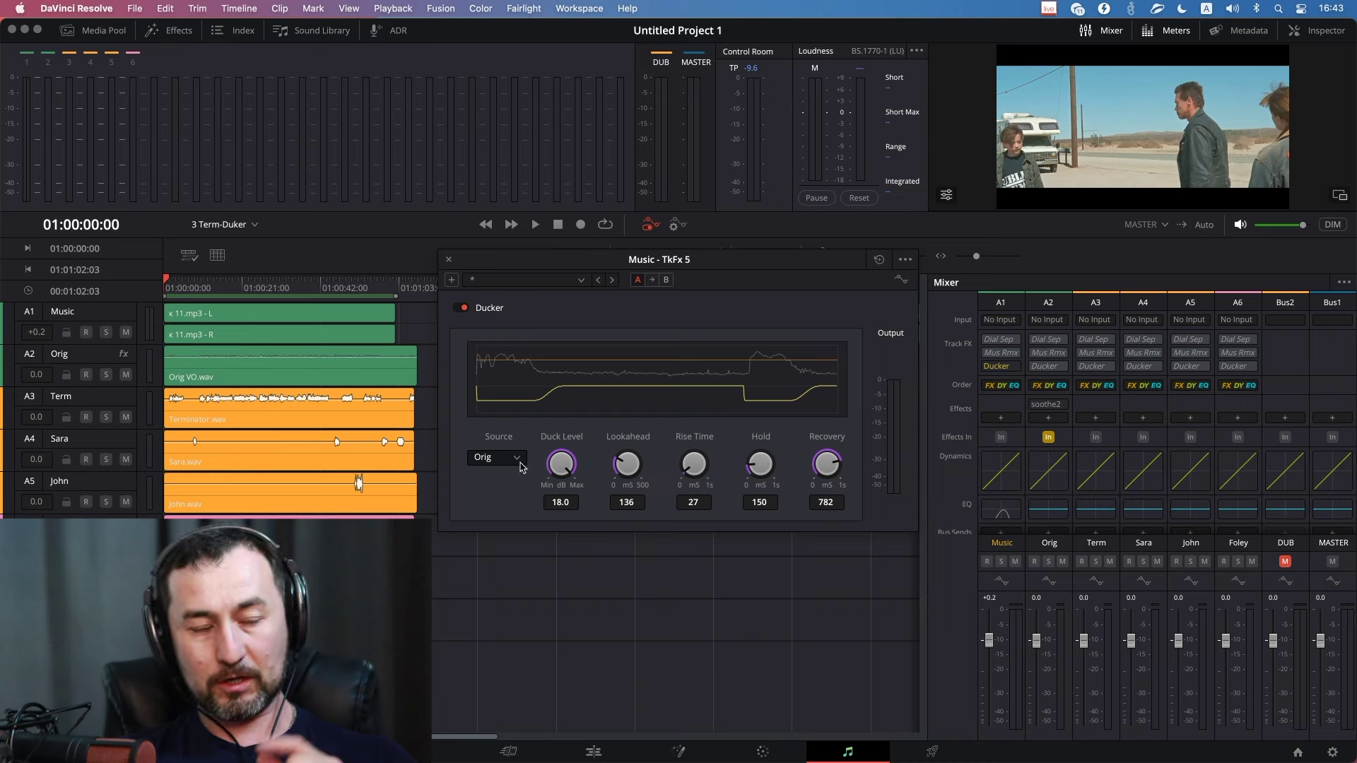
{"action": "left_click", "coordinate": [520, 463]}
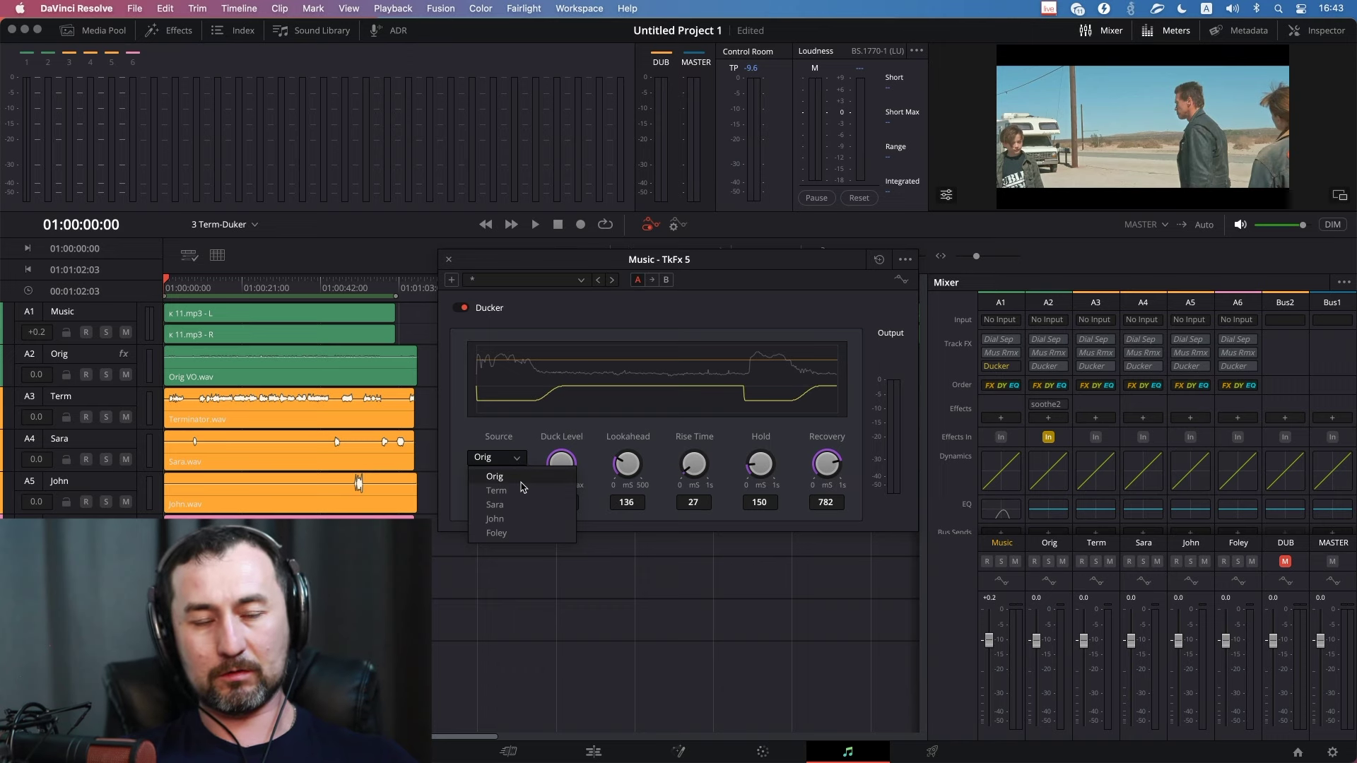
{"action": "left_click", "coordinate": [576, 451]}
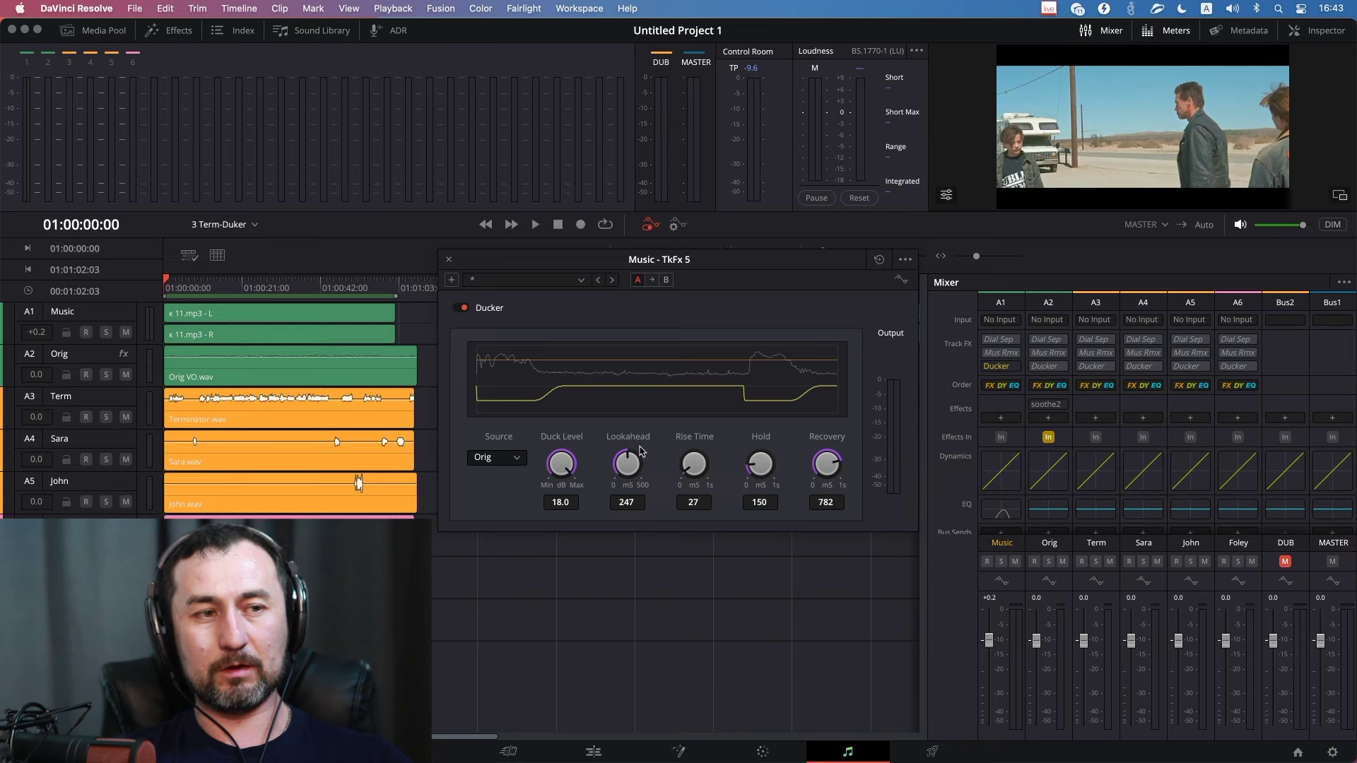
{"action": "left_click_drag", "start_coordinate": [656, 455], "coordinate": [609, 443]}
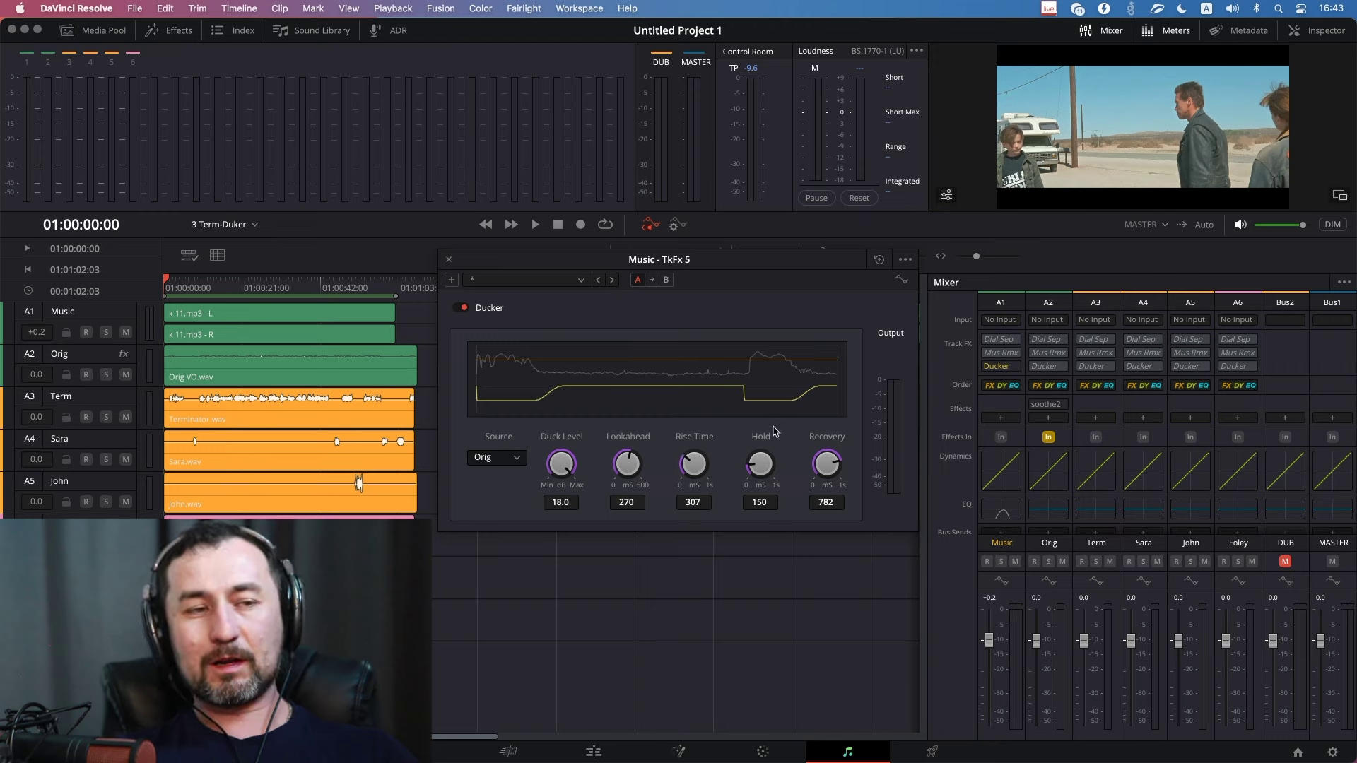
{"action": "left_click_drag", "start_coordinate": [694, 464], "coordinate": [660, 477]}
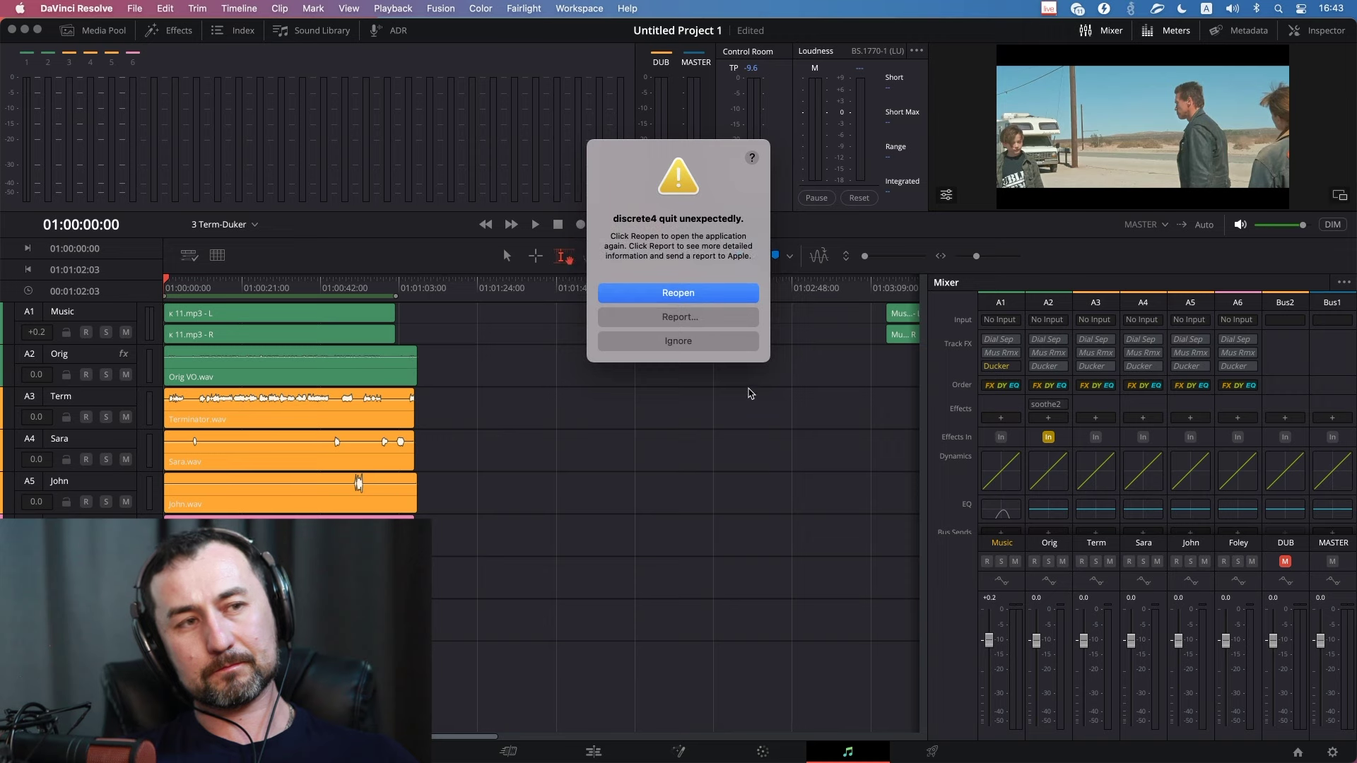
Reopen the crashed discrete4 process and dismiss the missing-file message to restore the Ducker window.
{"action": "left_click", "coordinate": [689, 294]}
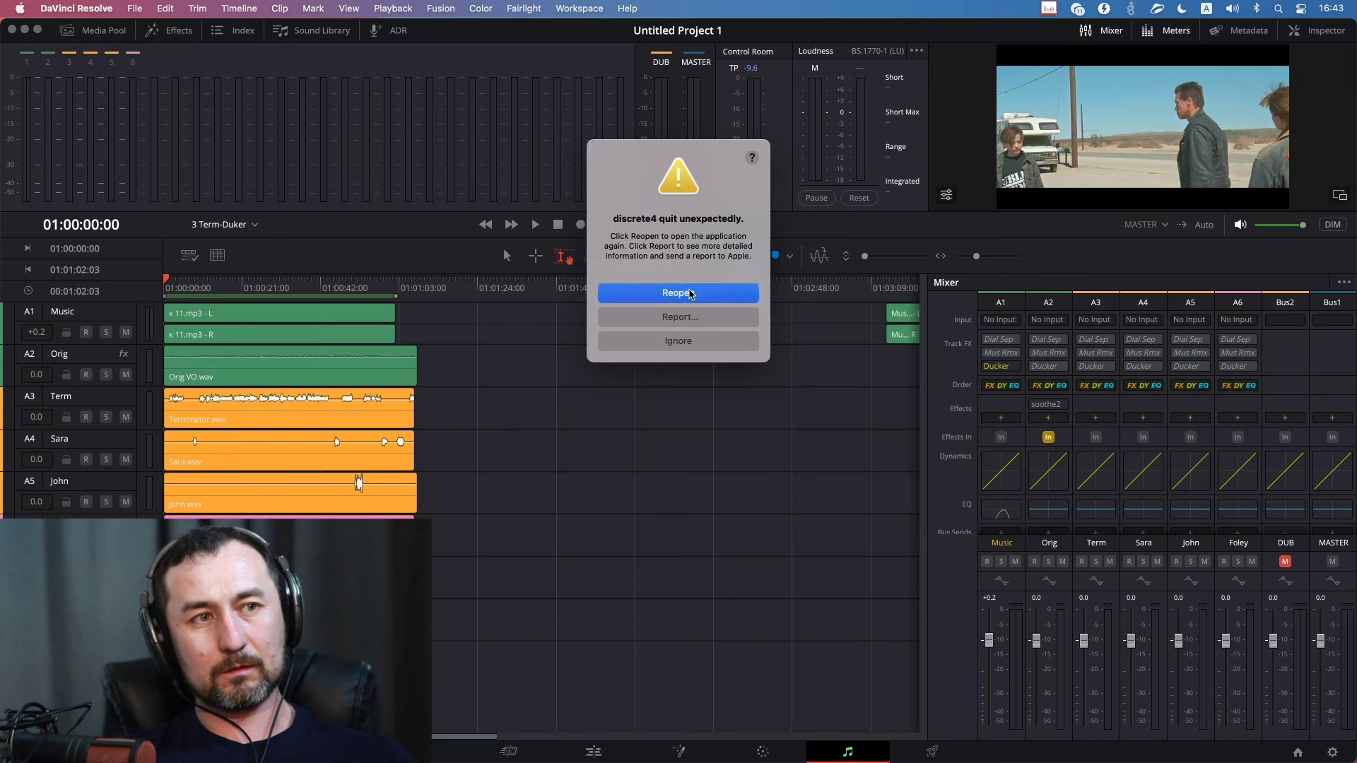
{"action": "left_click", "coordinate": [692, 278]}
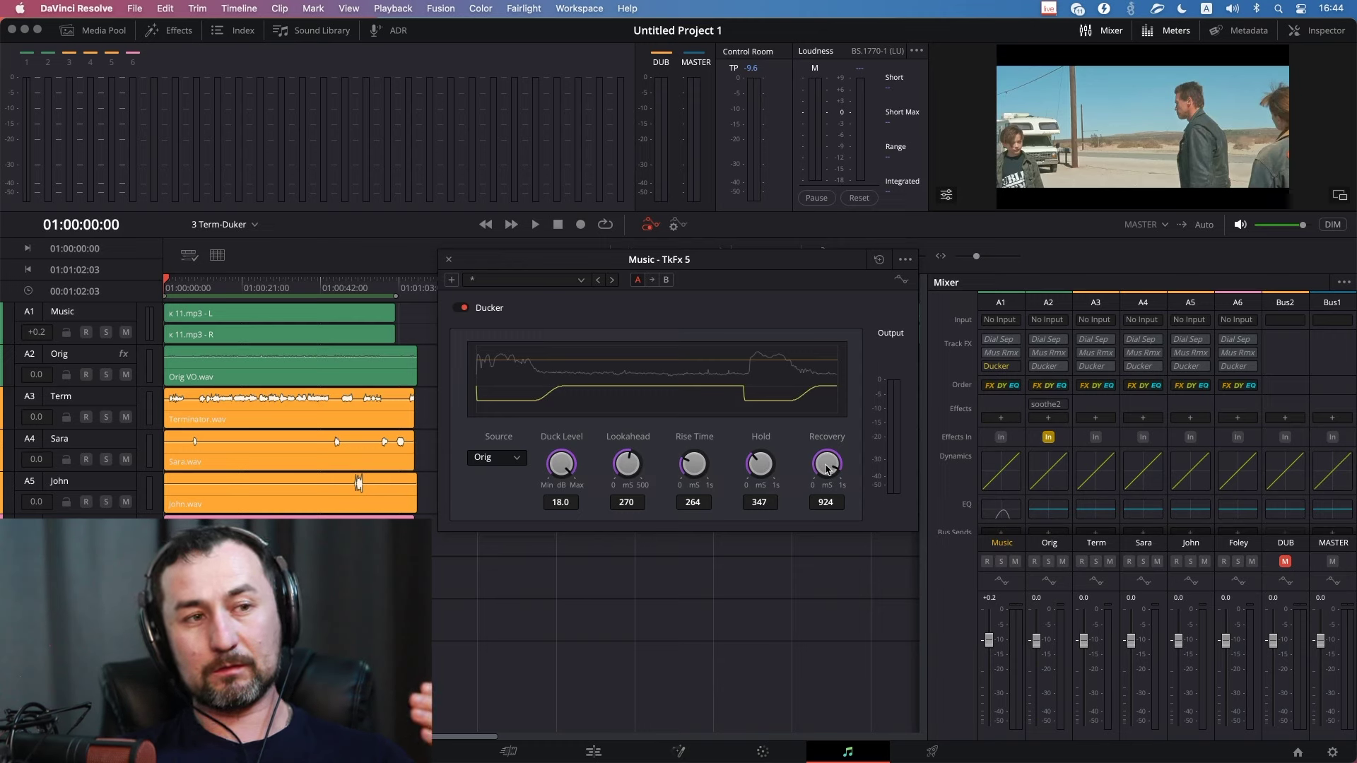
Lower the Ducker's Recovery from 924 to 899 and start playback about 4 seconds in.
{"action": "left_click_drag", "start_coordinate": [824, 469], "coordinate": [831, 462]}
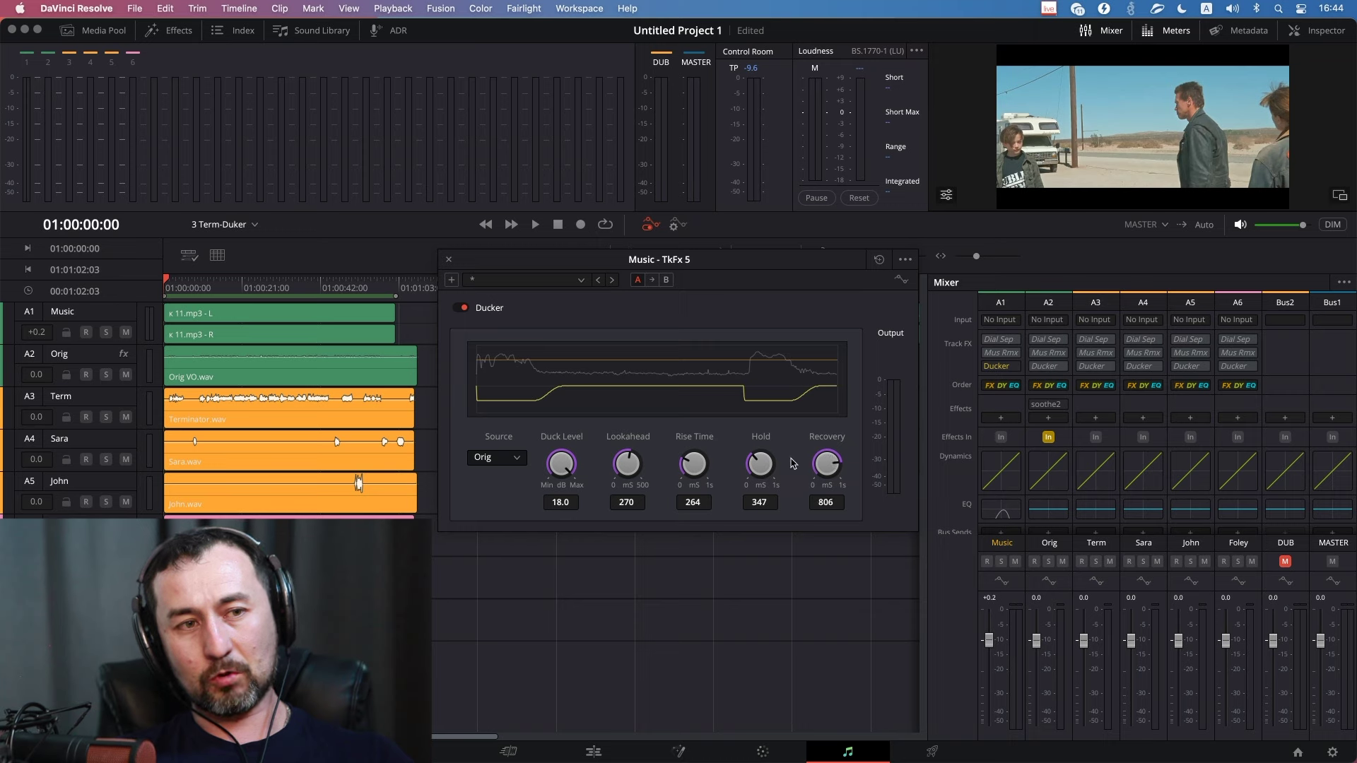
{"action": "left_click_drag", "start_coordinate": [762, 472], "coordinate": [668, 492]}
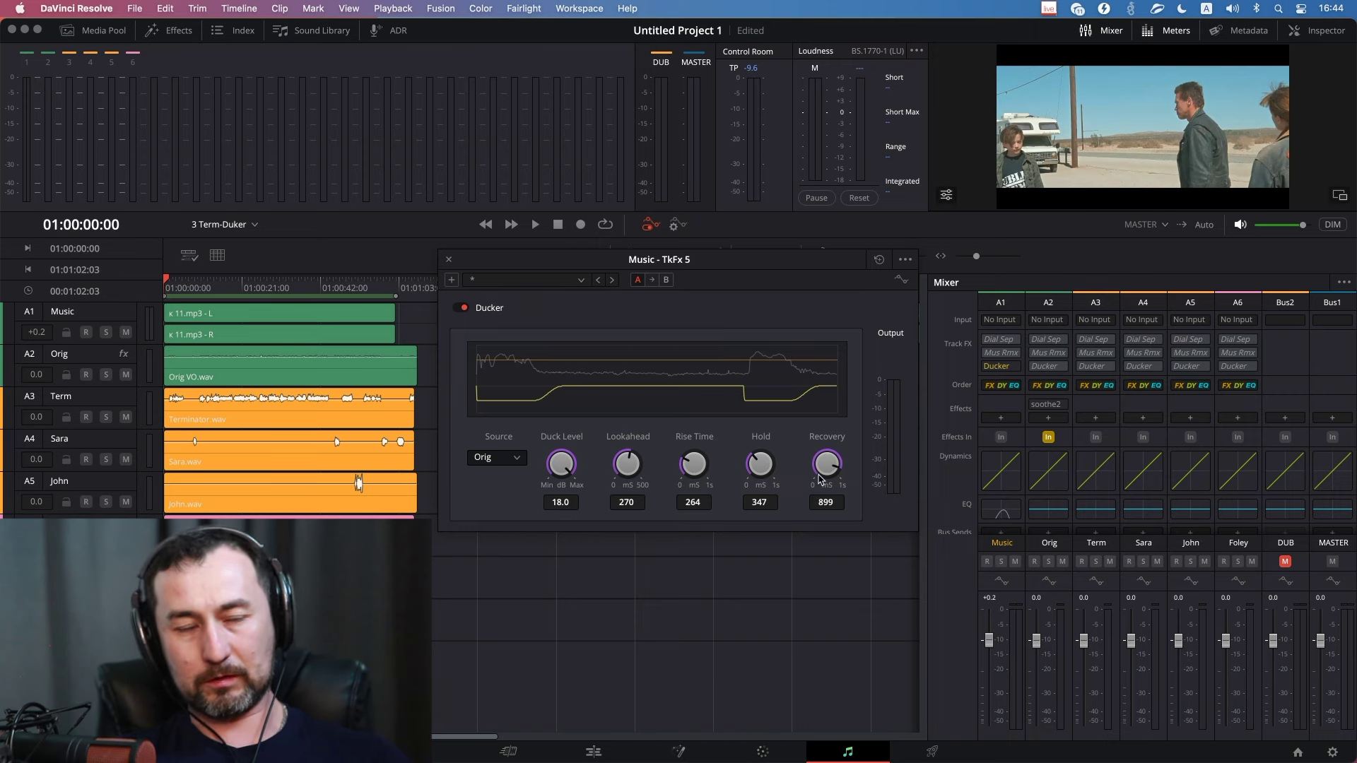
{"action": "left_click", "coordinate": [181, 287]}
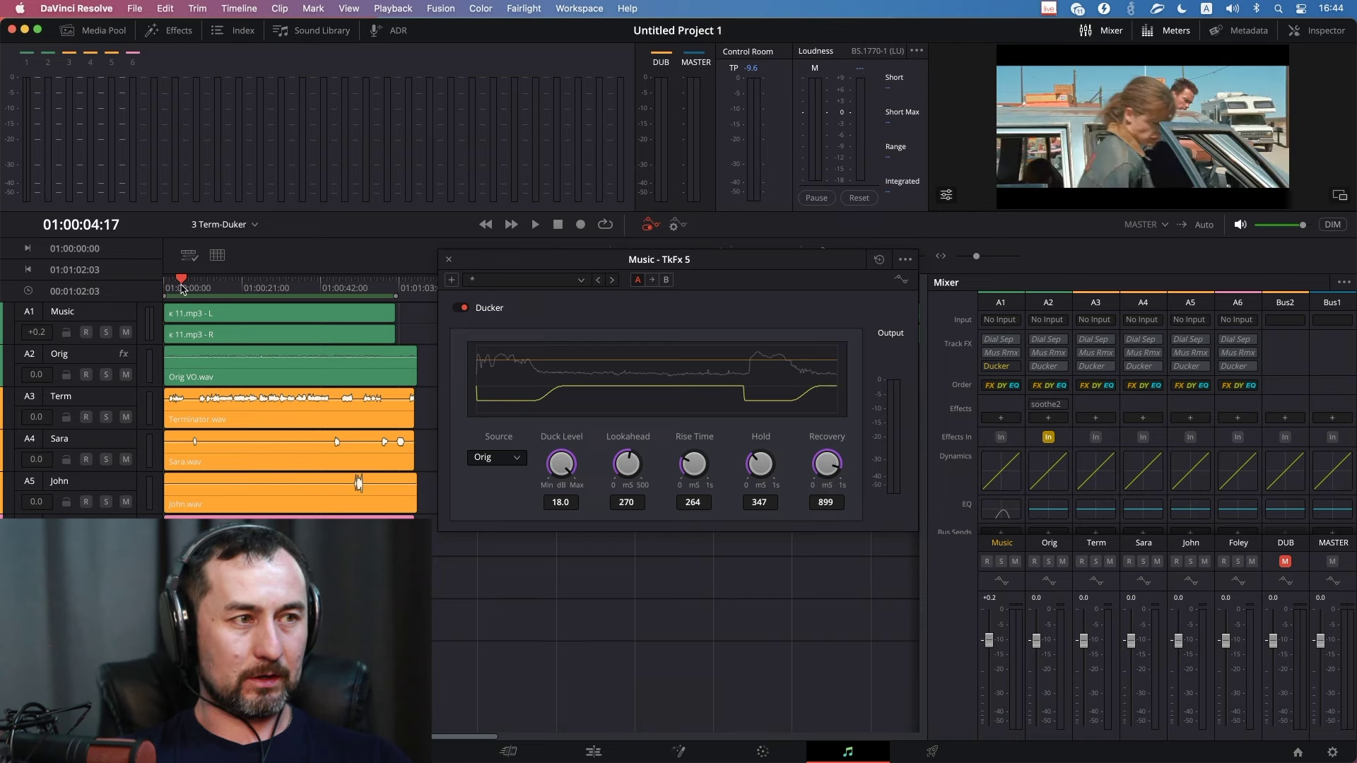
{"action": "left_click", "coordinate": [183, 288]}
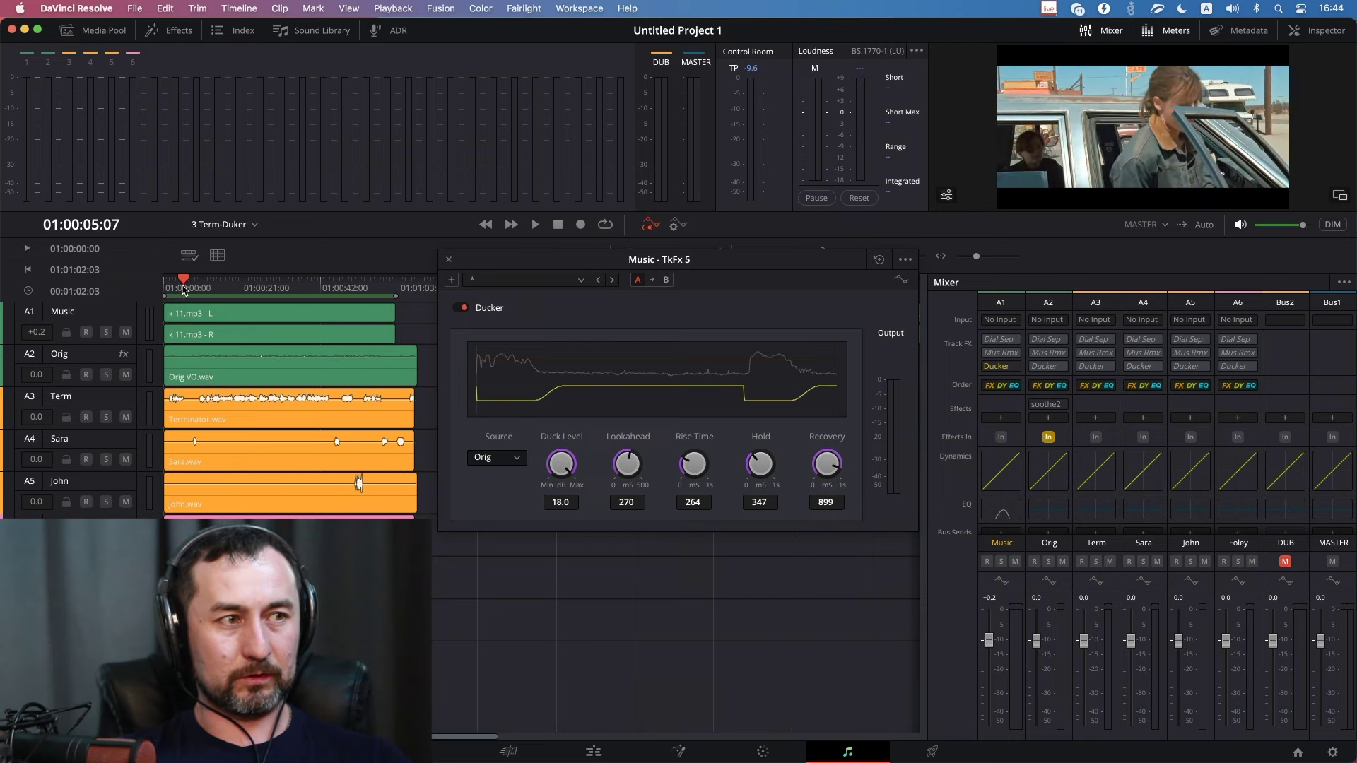
{"action": "left_click", "coordinate": [185, 289]}
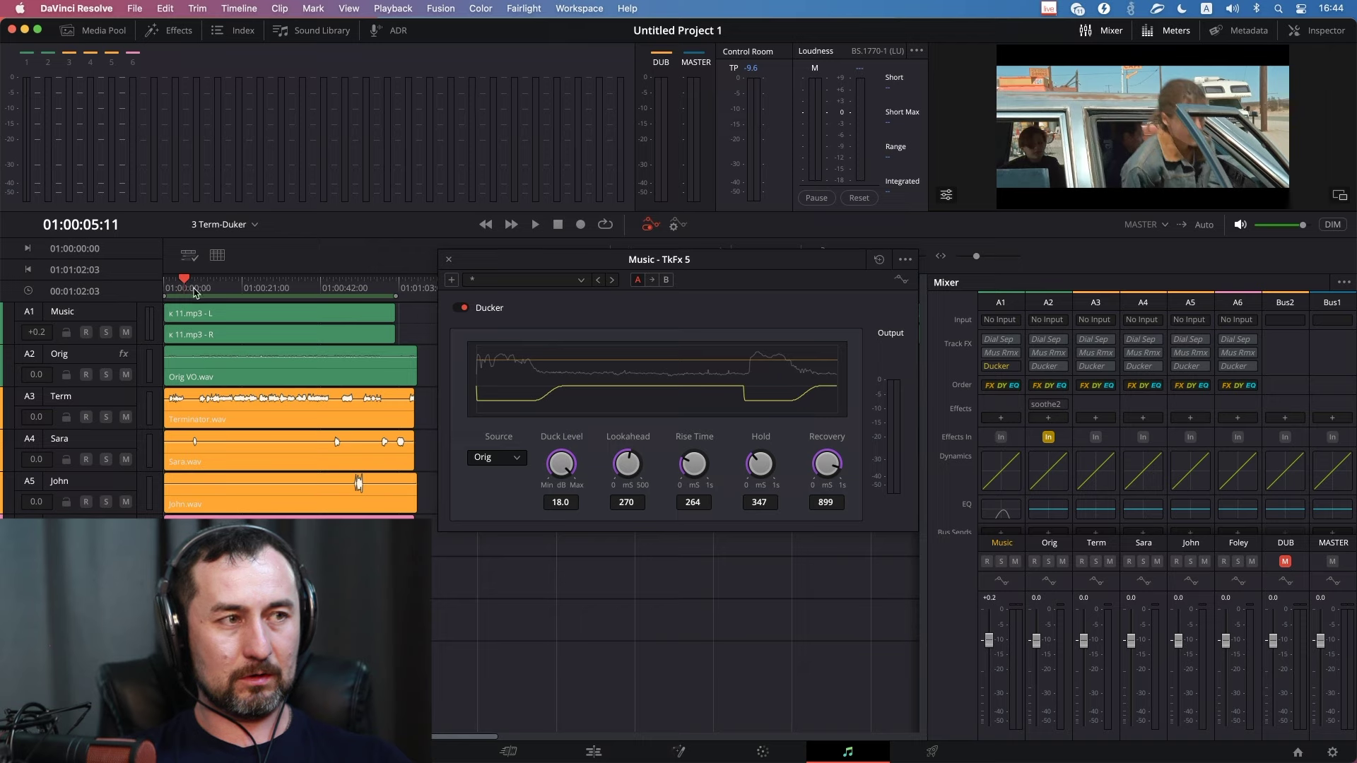
{"action": "key", "text": "space"}
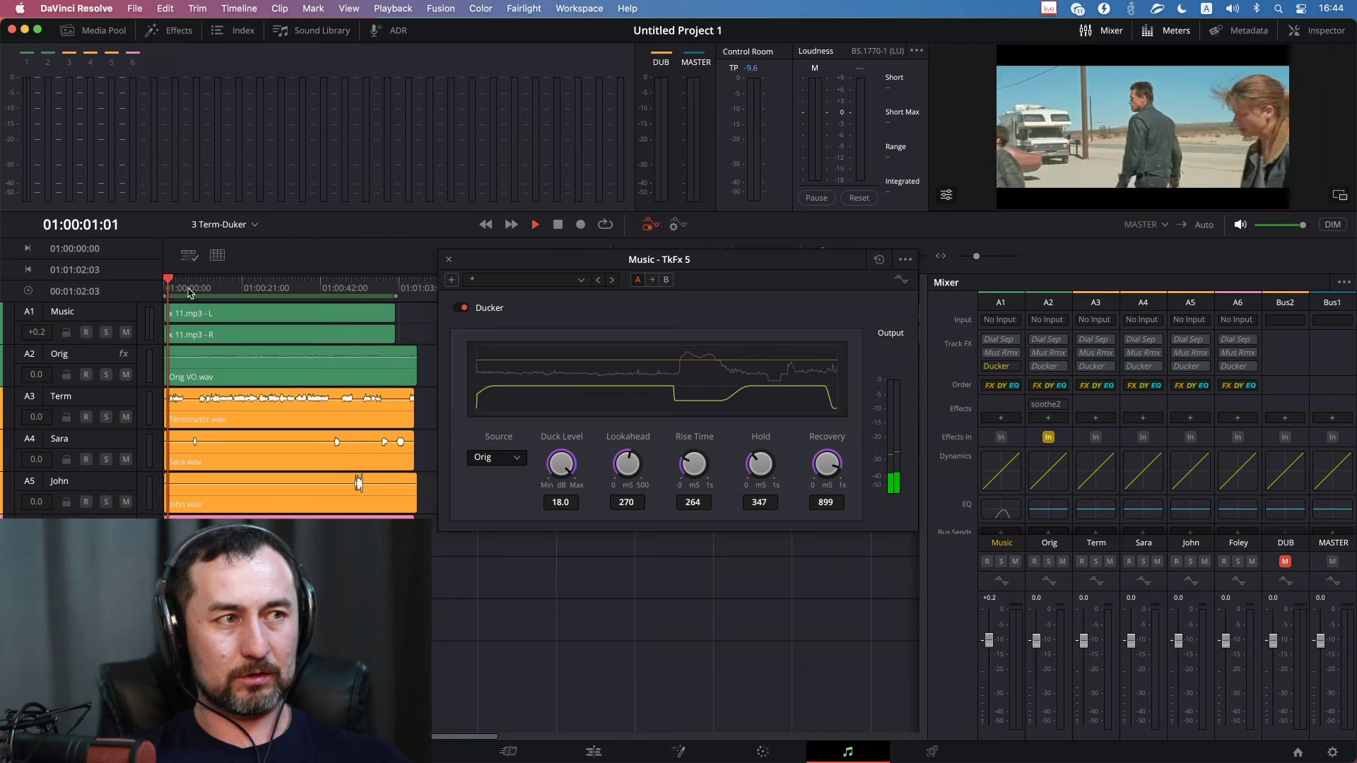
Bypass the Ducker during playback to compare, then turn it back on.
{"action": "left_click", "coordinate": [188, 289]}
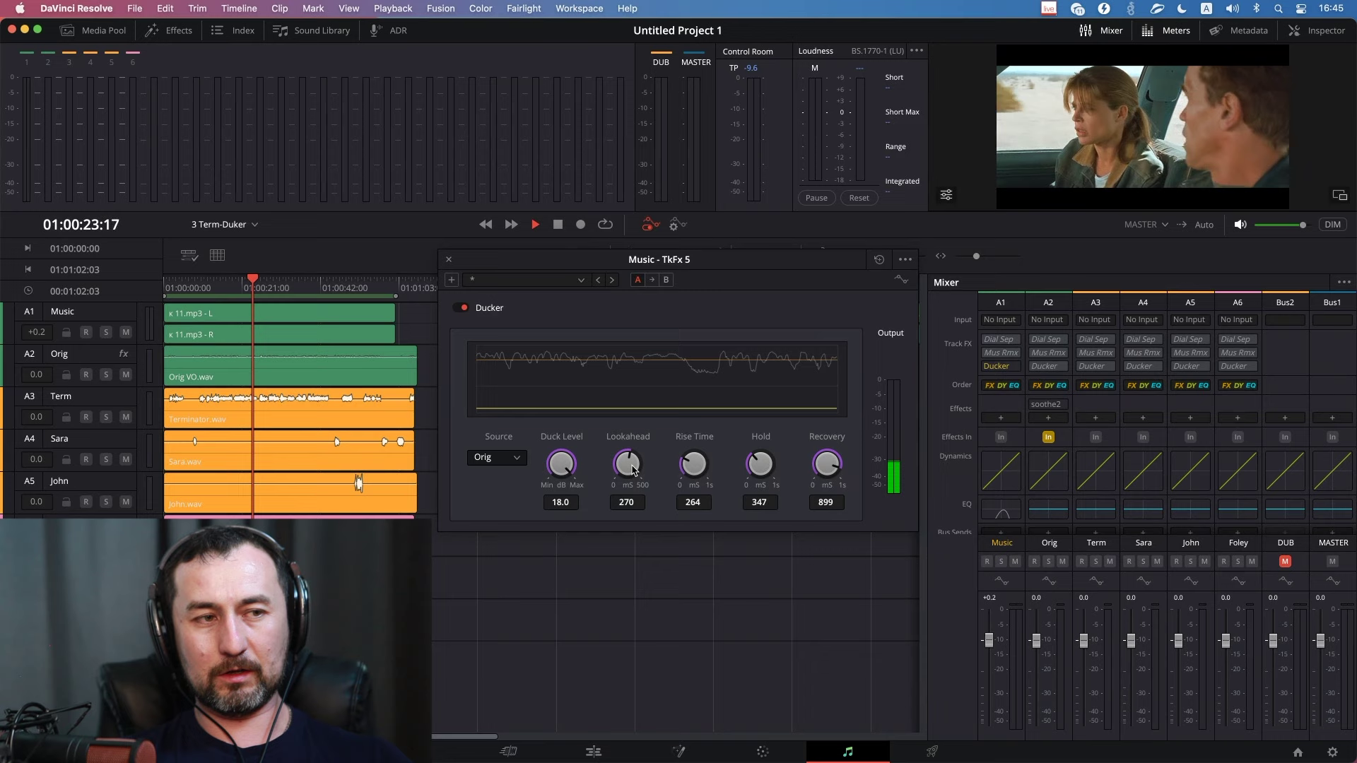
{"action": "left_click", "coordinate": [458, 308]}
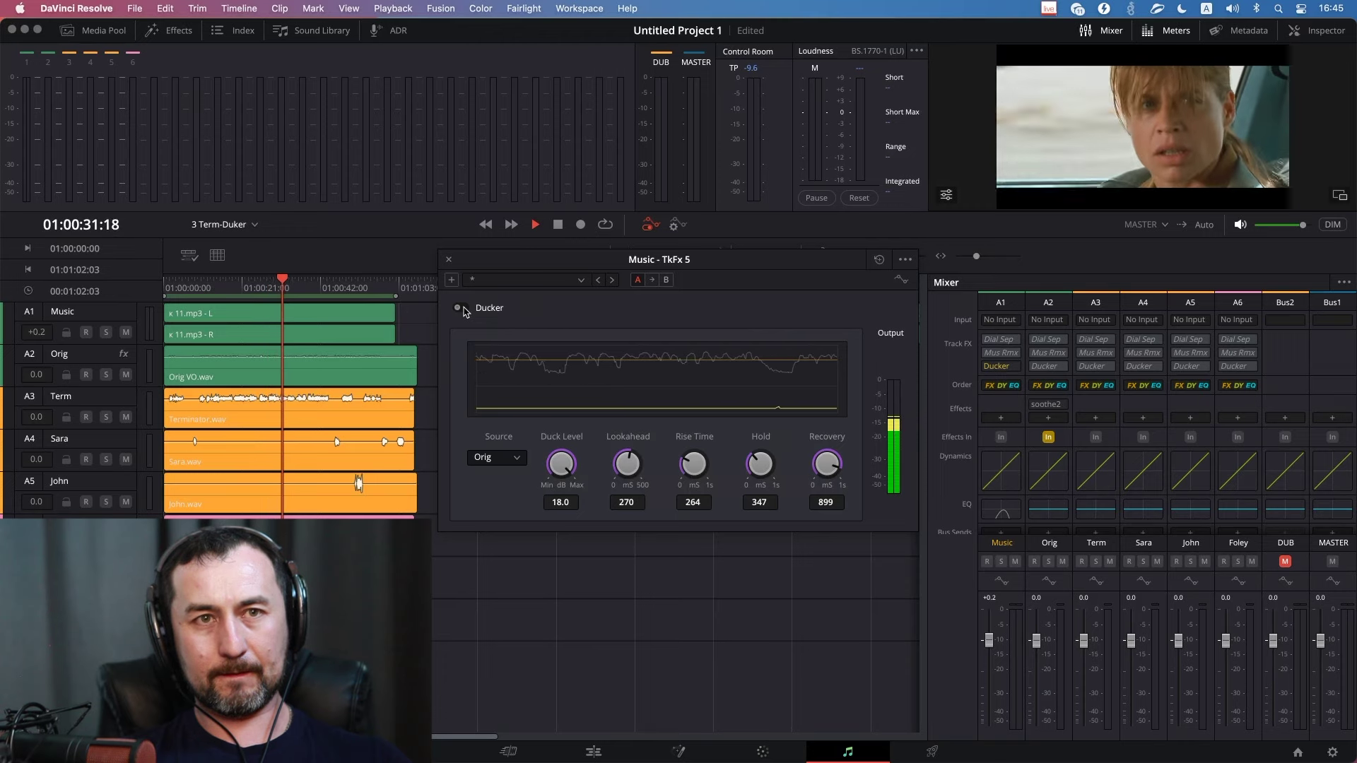
{"action": "left_click", "coordinate": [463, 308]}
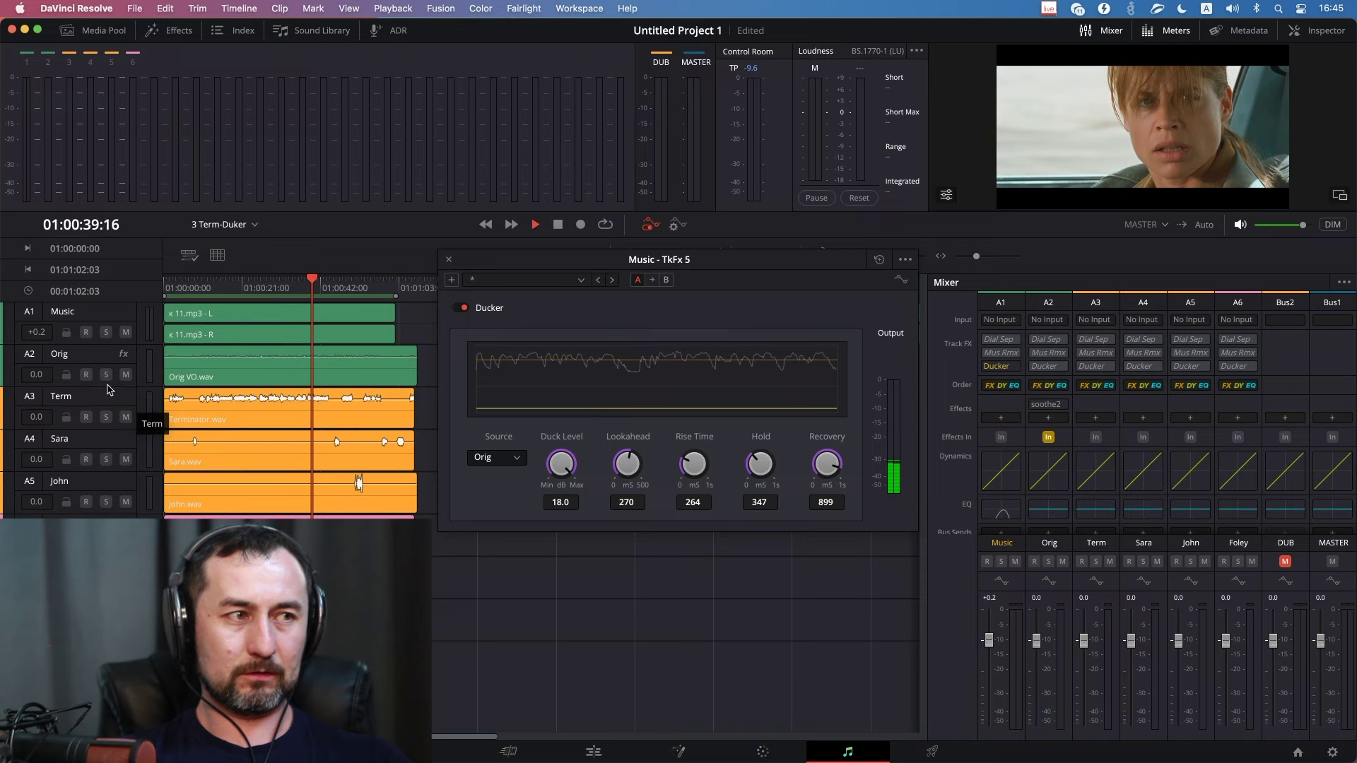
Expand the Orig track, zoom the timeline in, stop playback and return the playhead to the start.
{"action": "left_click_drag", "start_coordinate": [107, 386], "coordinate": [357, 499]}
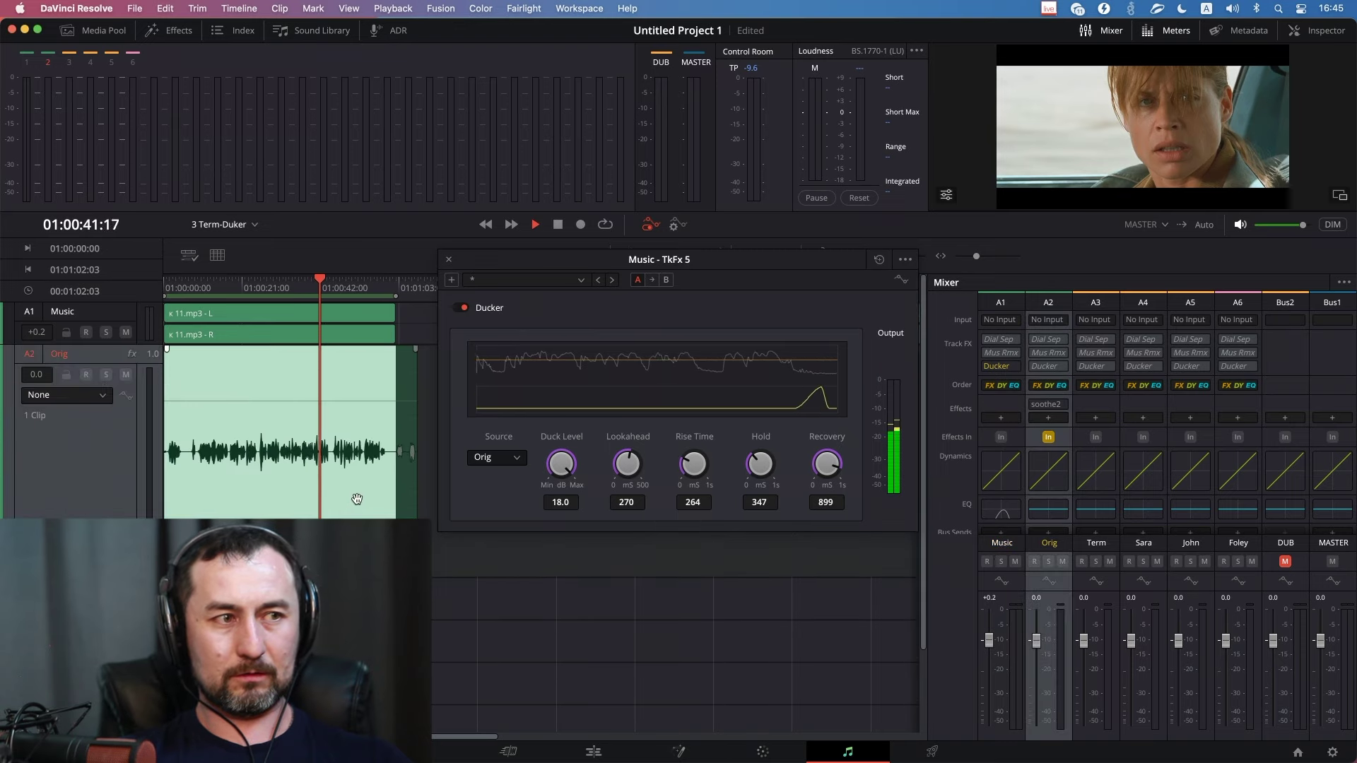
{"action": "scroll", "coordinate": [357, 499], "scroll_direction": "up", "scroll_amount": 2}
{"action": "left_click_drag", "start_coordinate": [615, 263], "coordinate": [838, 272]}
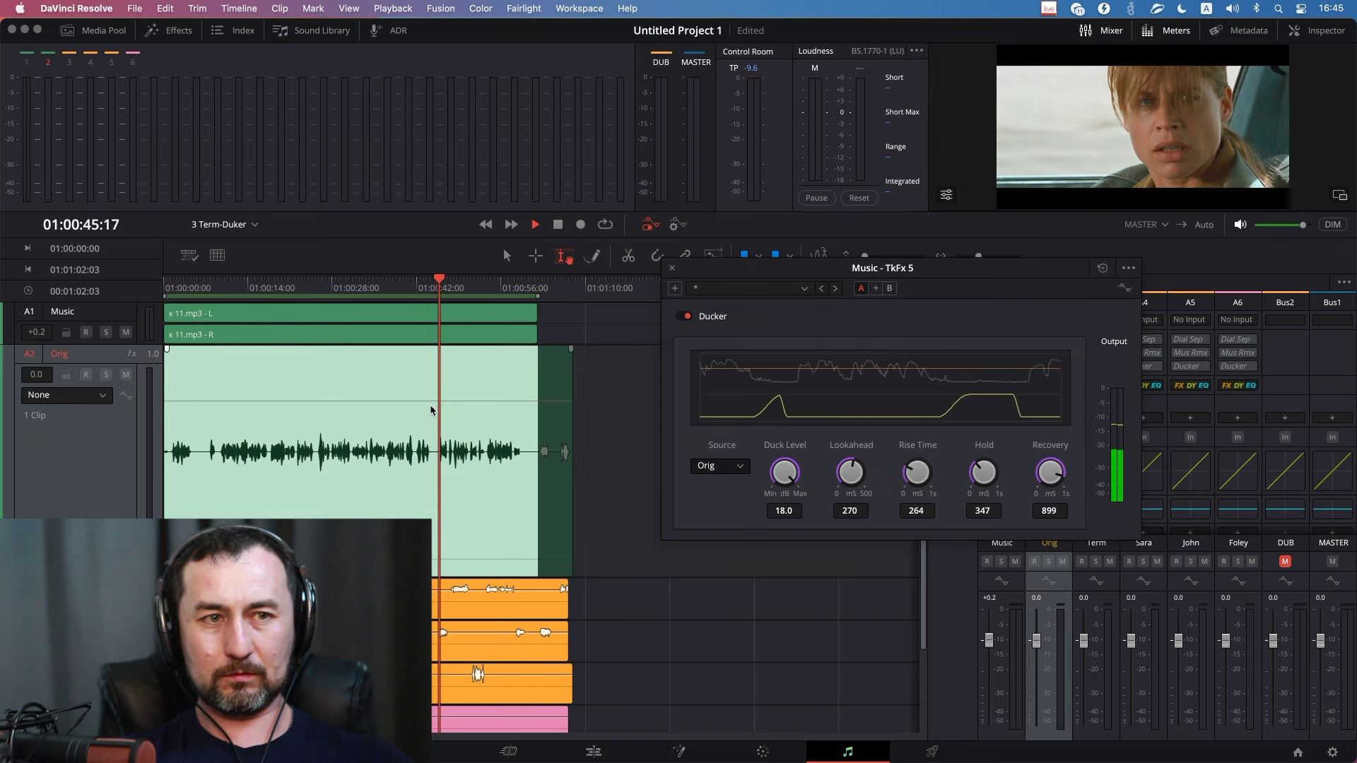
{"action": "key", "text": "space"}
{"action": "key", "text": "Home"}
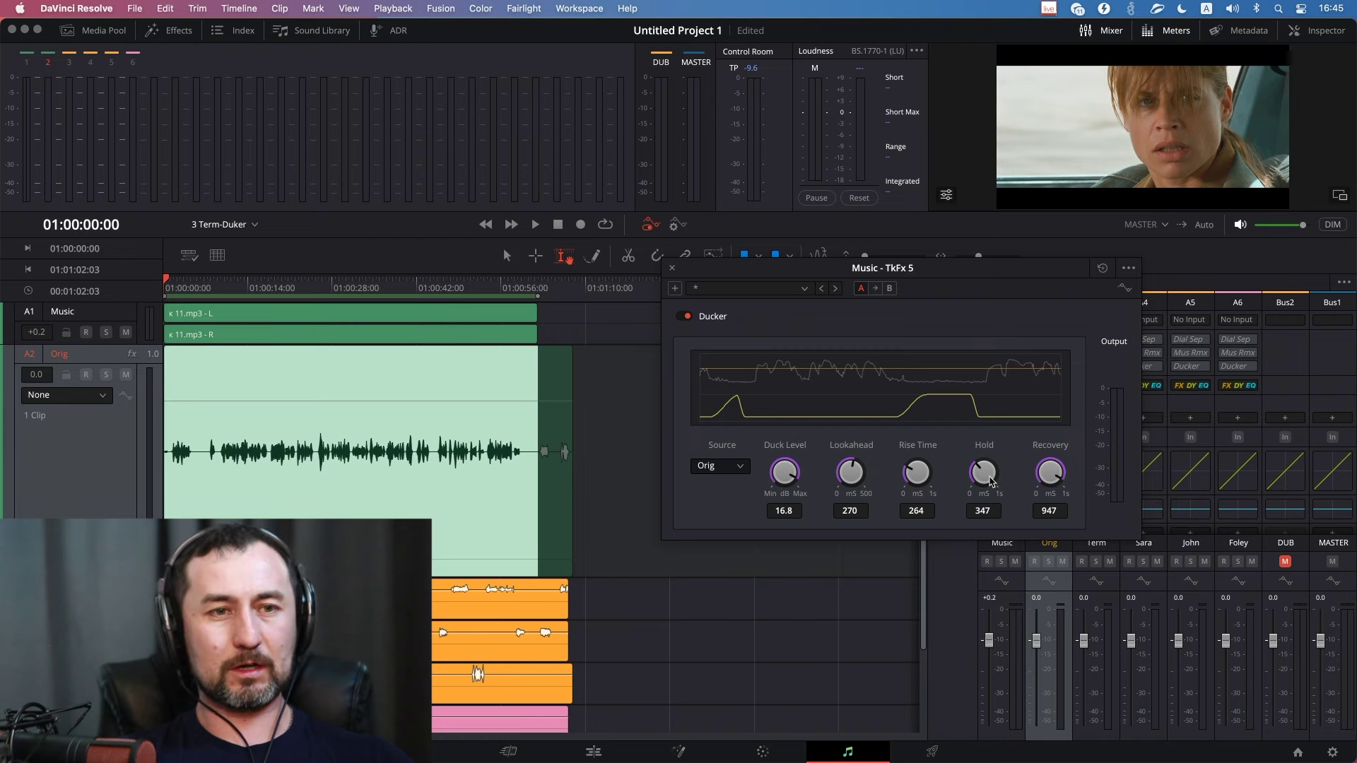
{"action": "left_click", "coordinate": [413, 290]}
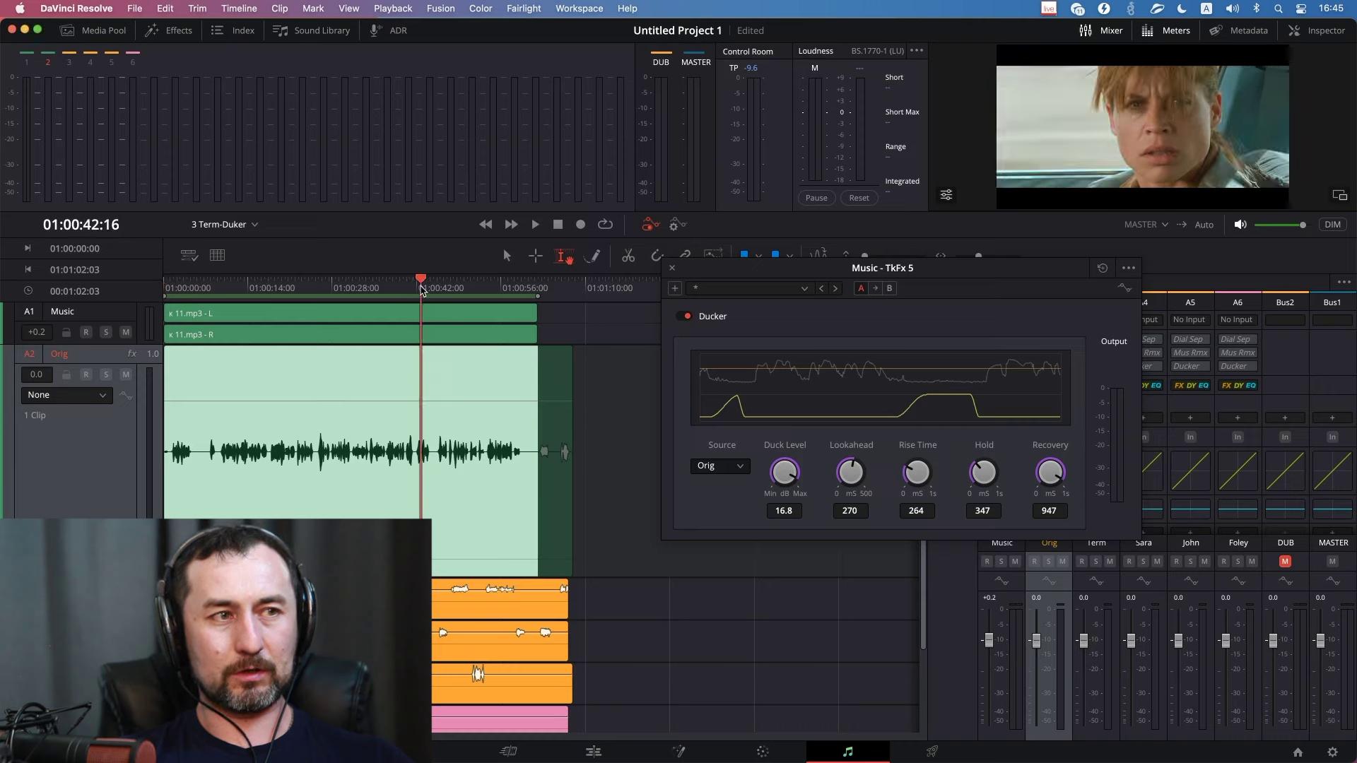
{"action": "key", "text": "Home"}
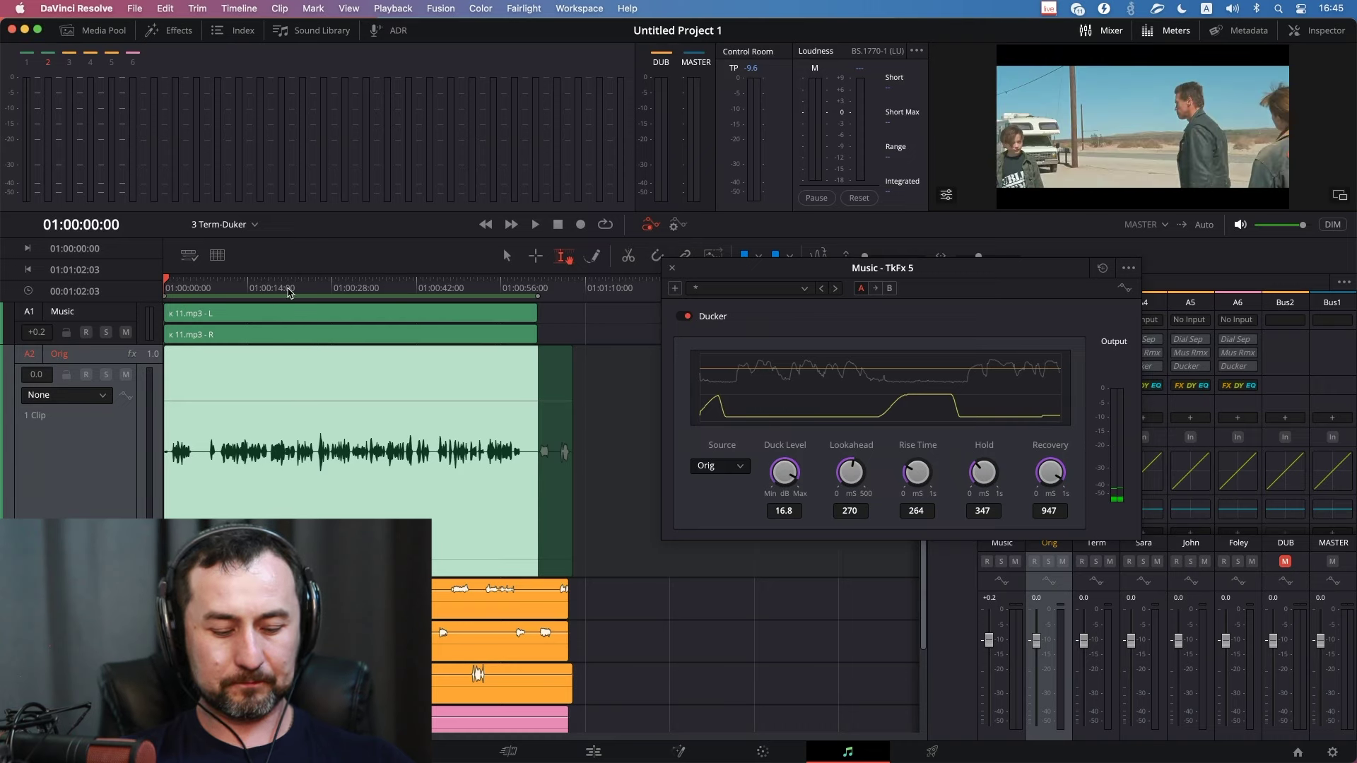
Lower the Music ducker's recovery to 267 ms and audition it around 43 seconds.
{"action": "left_click", "coordinate": [435, 290]}
{"action": "key", "text": "space"}
{"action": "key", "text": "space"}
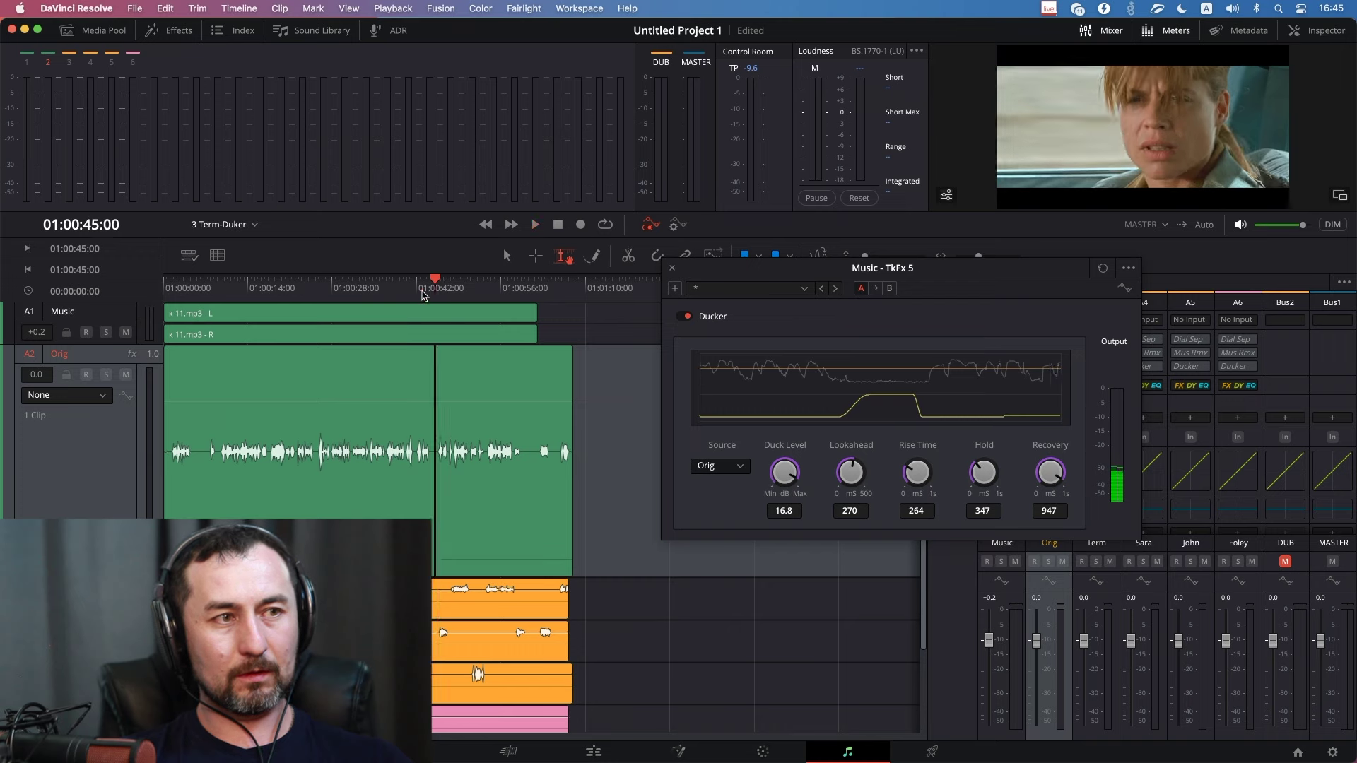
{"action": "left_click", "coordinate": [421, 290]}
{"action": "left_click_drag", "start_coordinate": [1075, 475], "coordinate": [1049, 464]}
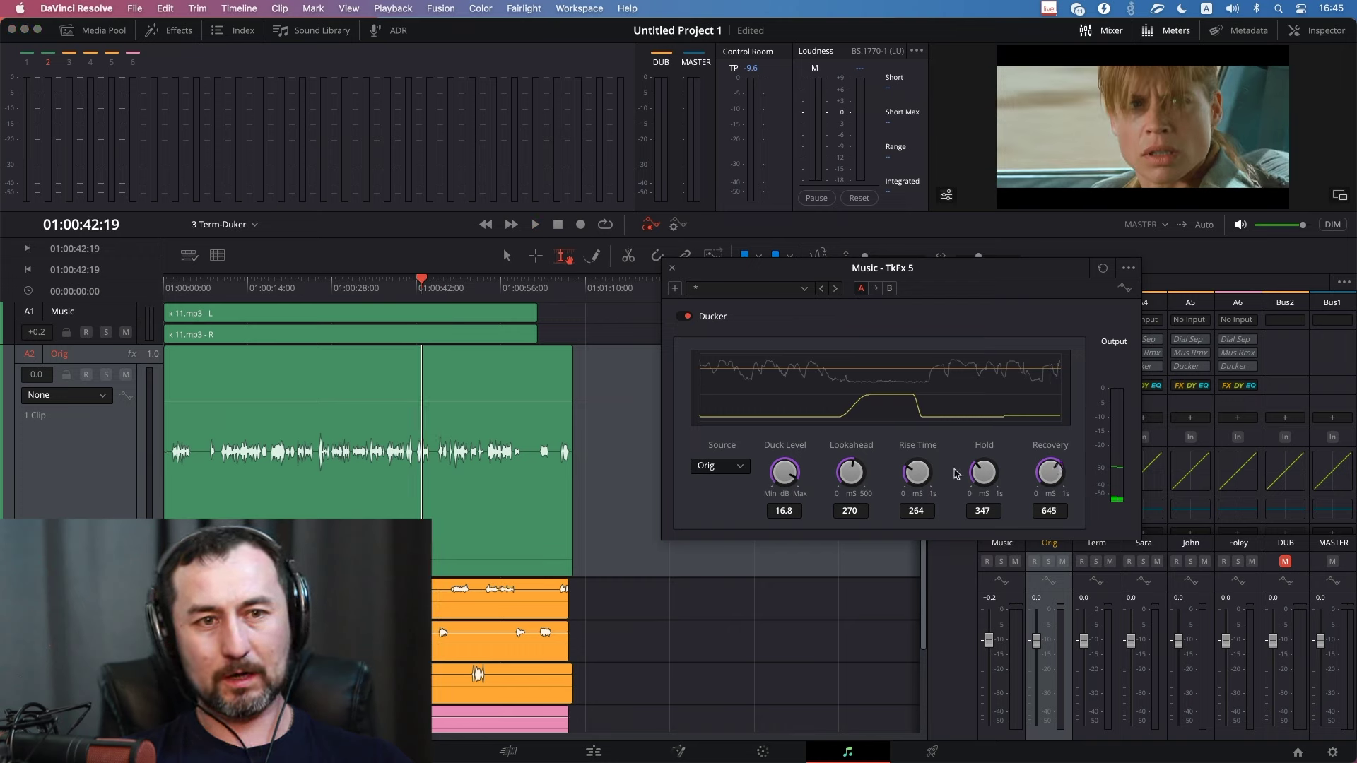
{"action": "key", "text": "space"}
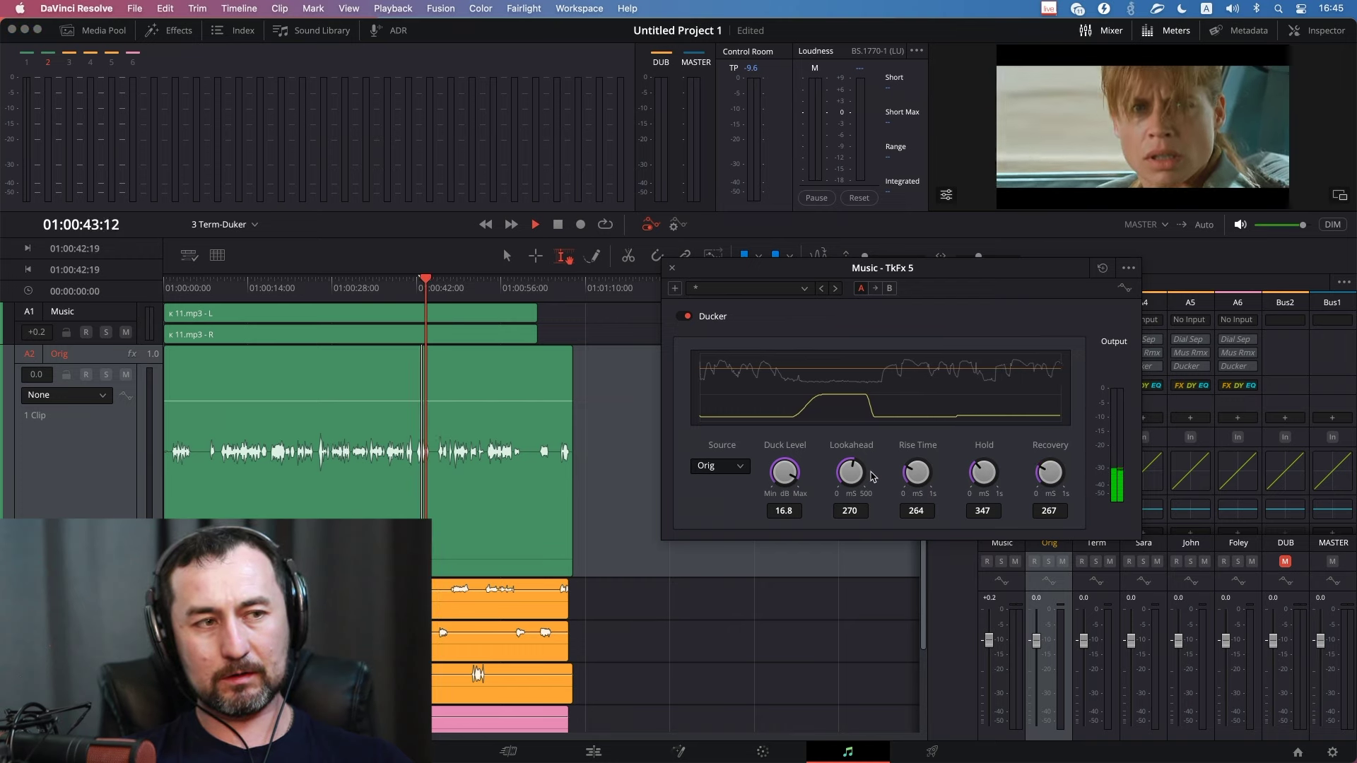
{"action": "key", "text": "space"}
Reduce the ducker lookahead to 123 ms and play back from about 42 seconds.
{"action": "left_click_drag", "start_coordinate": [851, 471], "coordinate": [785, 478]}
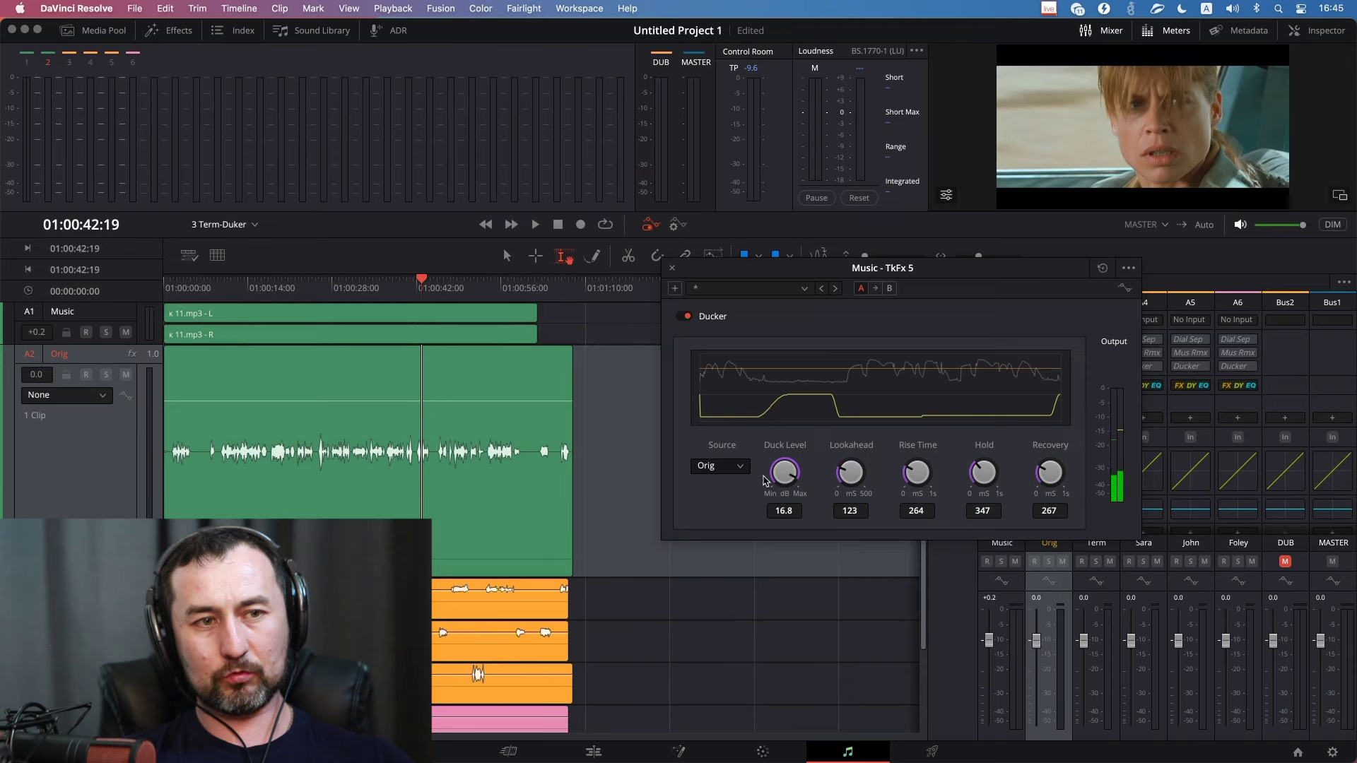
{"action": "left_click", "coordinate": [418, 288]}
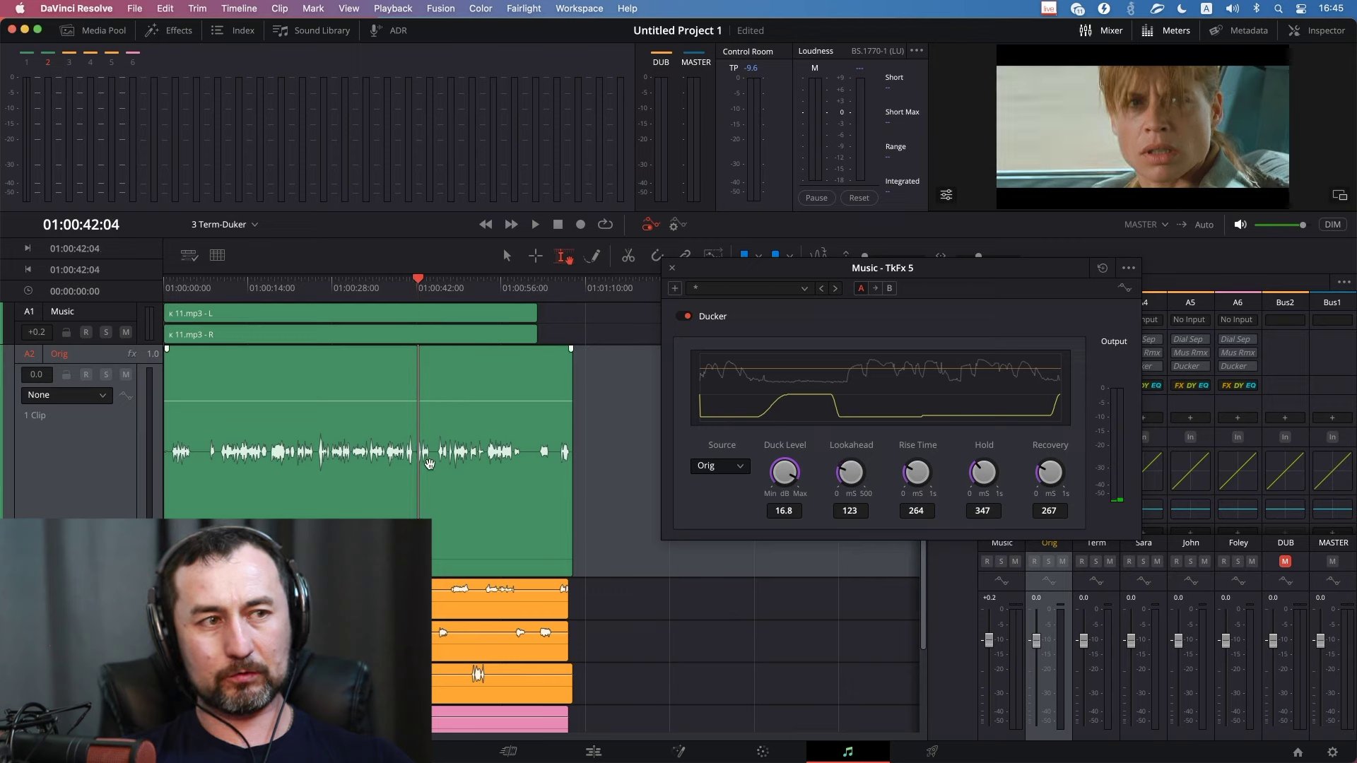
{"action": "key", "text": "space"}
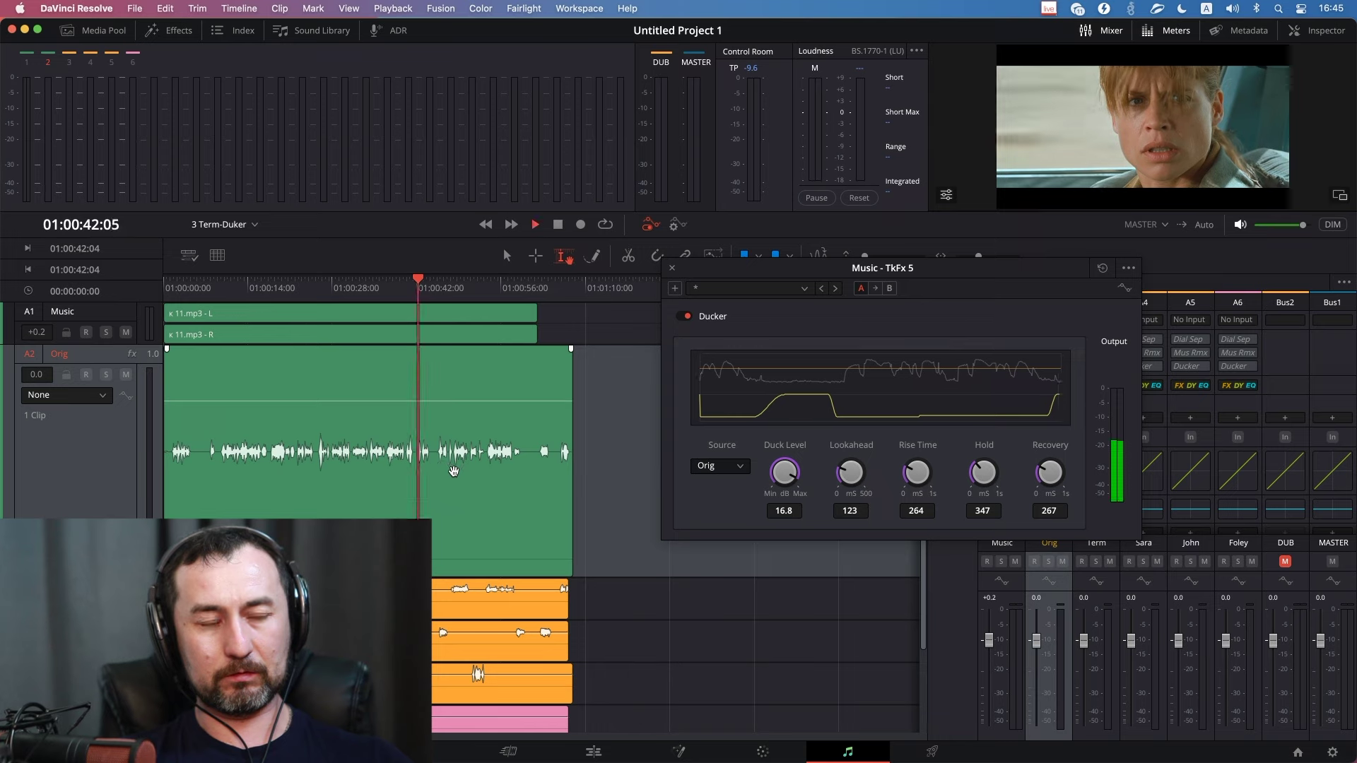
{"action": "scroll", "coordinate": [498, 475], "scroll_direction": "up", "scroll_amount": 3}
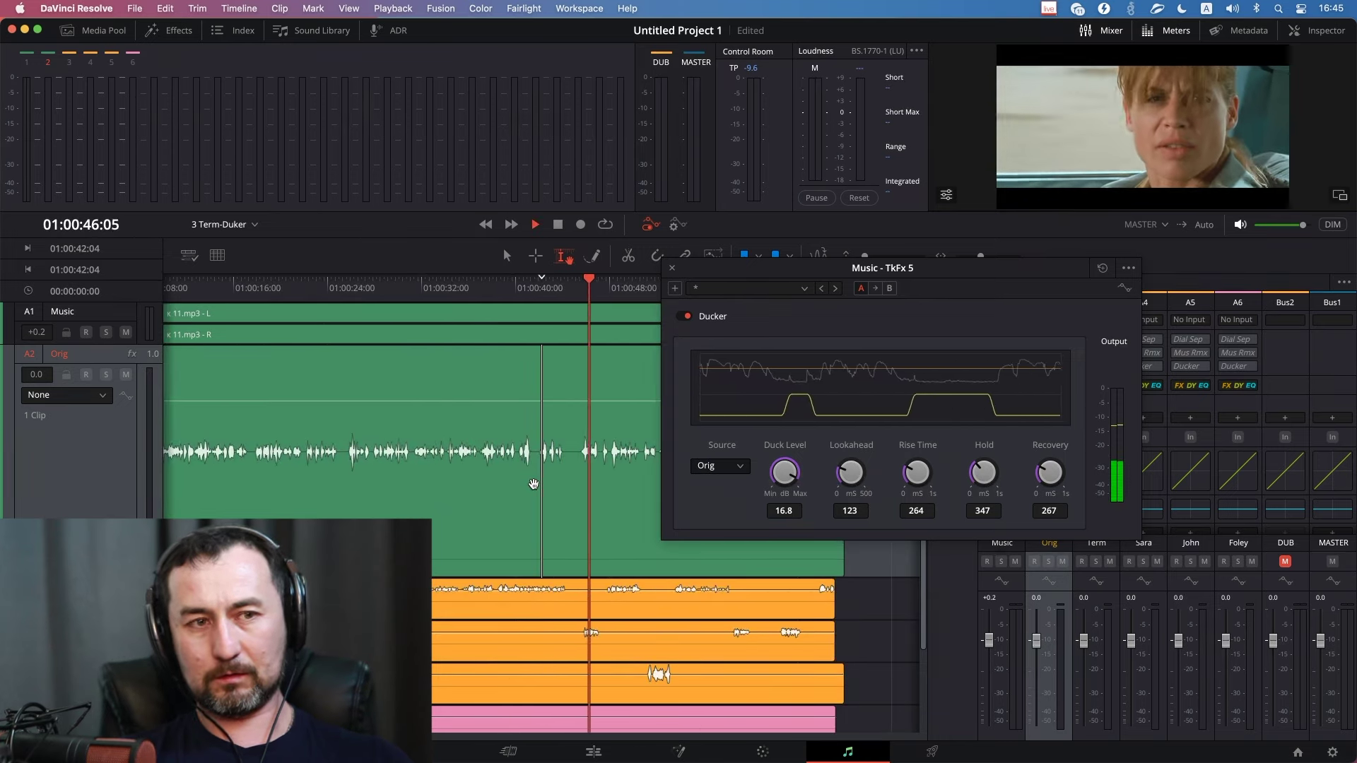
{"action": "key", "text": "space"}
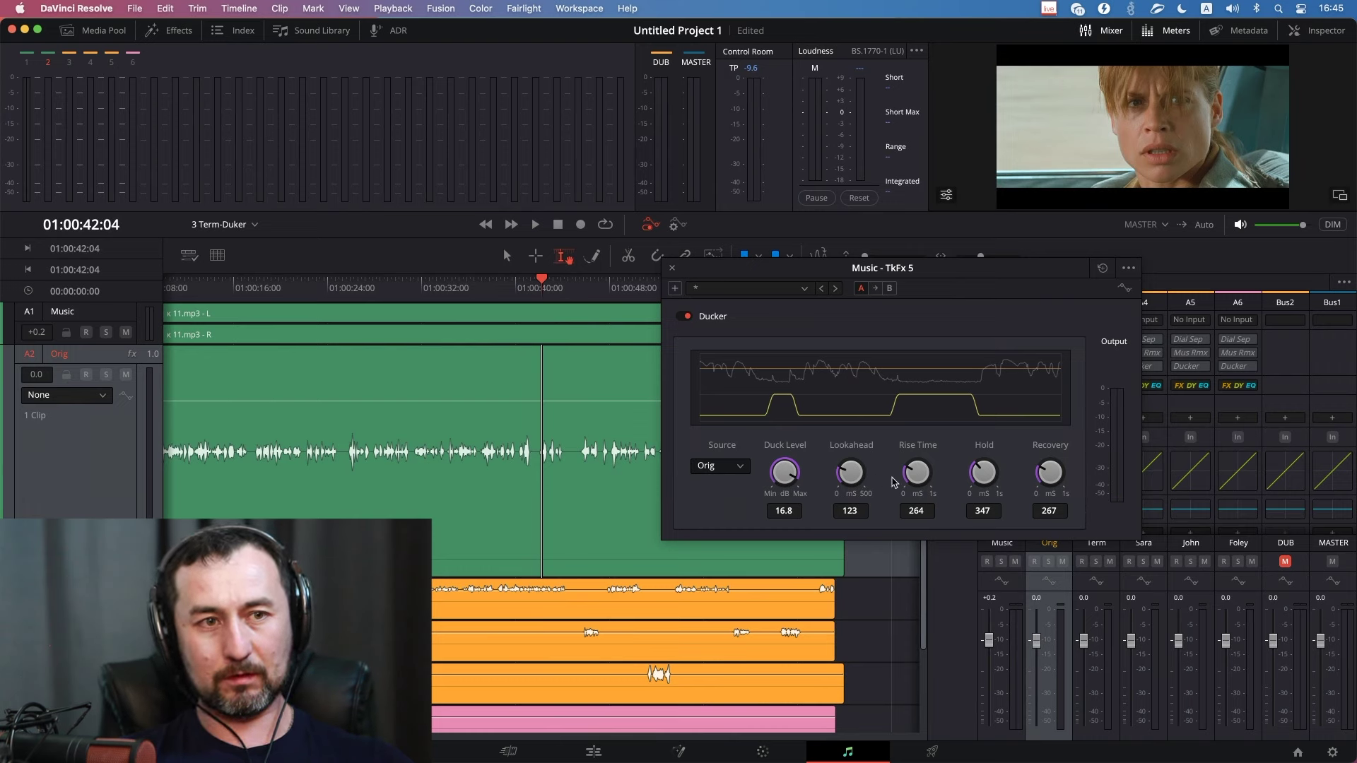
Lengthen the ducker rise time to 1000 ms and audition the slower rise.
{"action": "left_click_drag", "start_coordinate": [932, 475], "coordinate": [940, 396]}
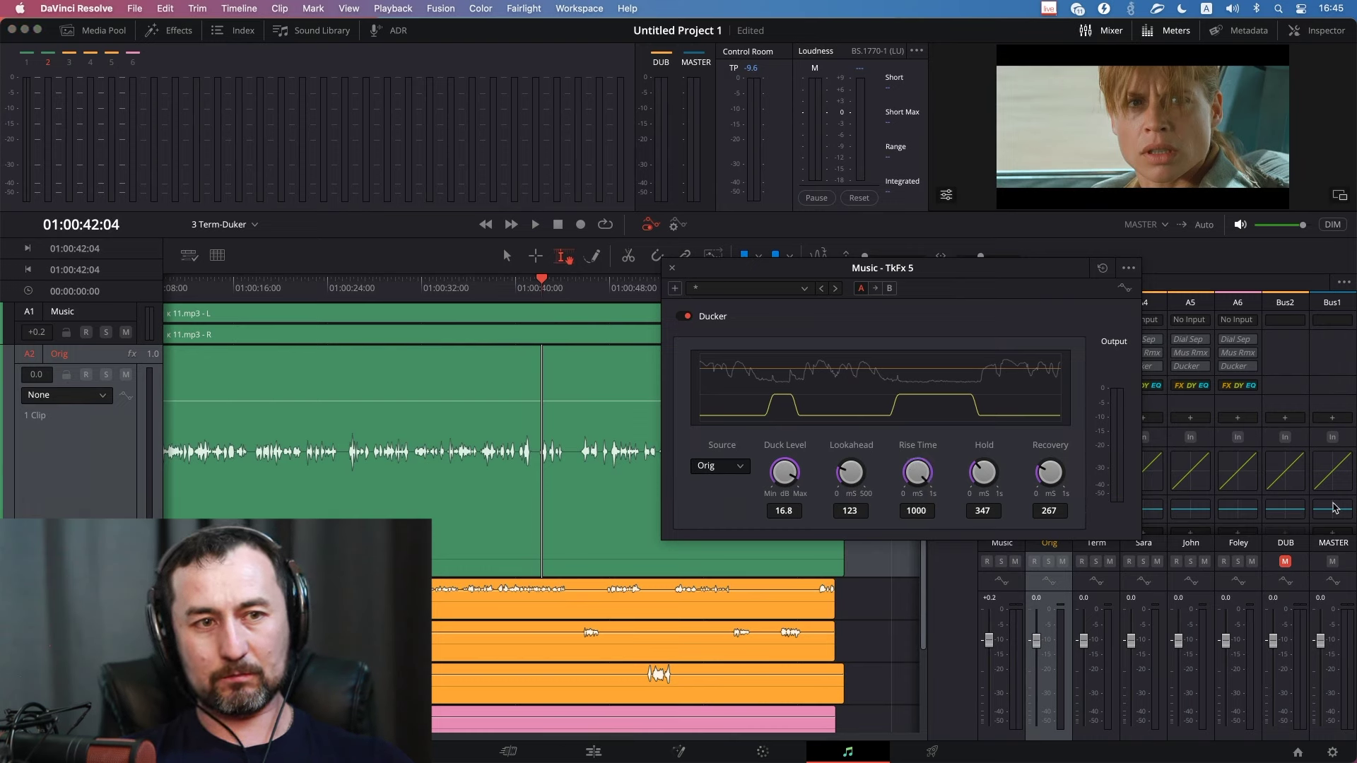
{"action": "left_click", "coordinate": [551, 319]}
{"action": "key", "text": "space"}
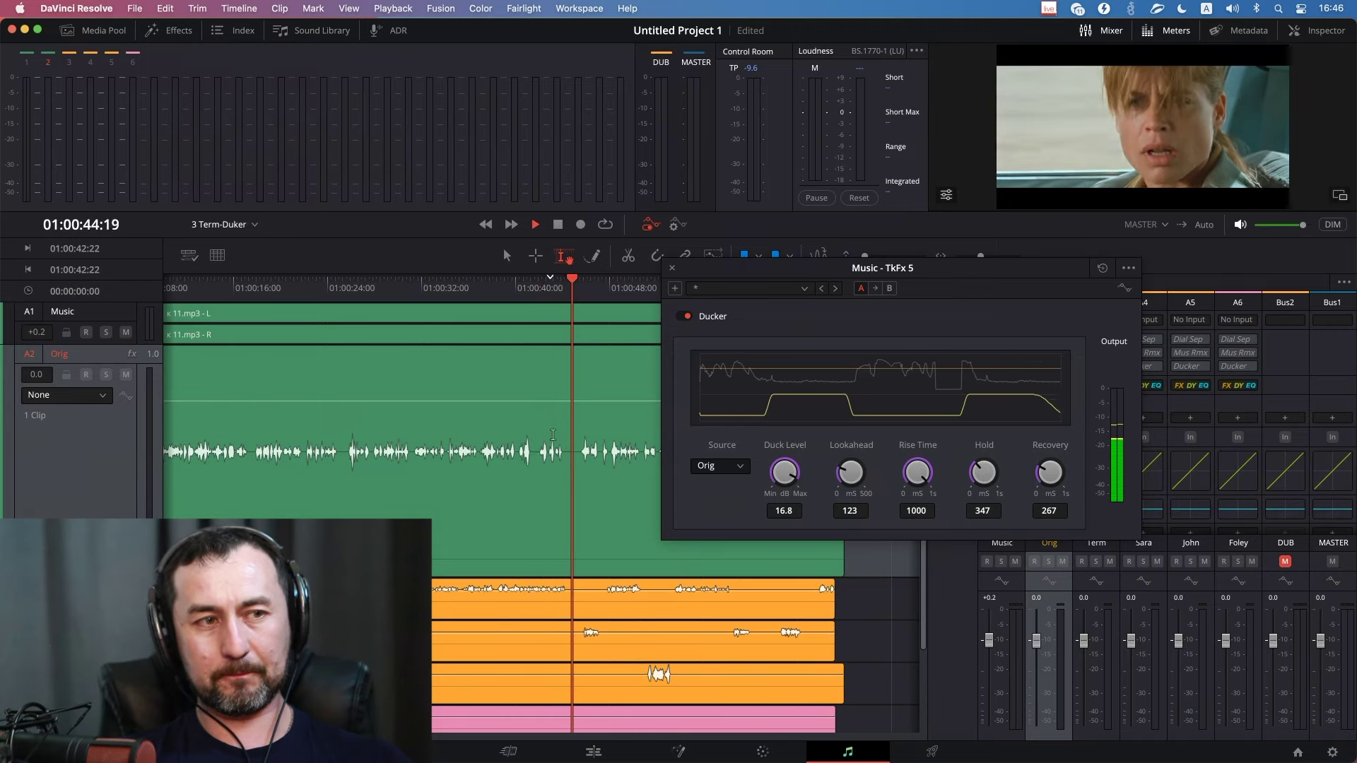
{"action": "key", "text": "space"}
{"action": "left_click", "coordinate": [523, 295]}
{"action": "key", "text": "space"}
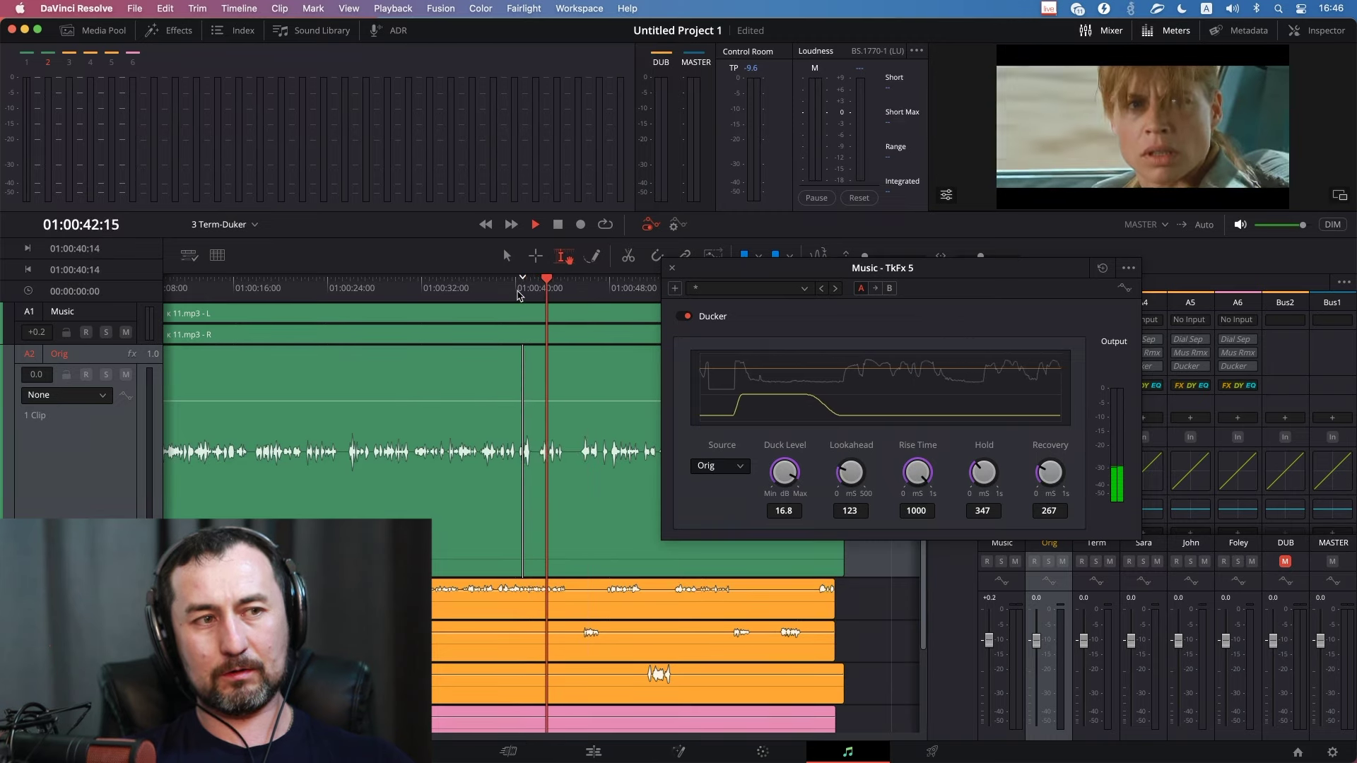
{"action": "scroll", "coordinate": [552, 467], "scroll_direction": "up", "scroll_amount": 2}
{"action": "scroll", "coordinate": [581, 491], "scroll_direction": "up", "scroll_amount": 4}
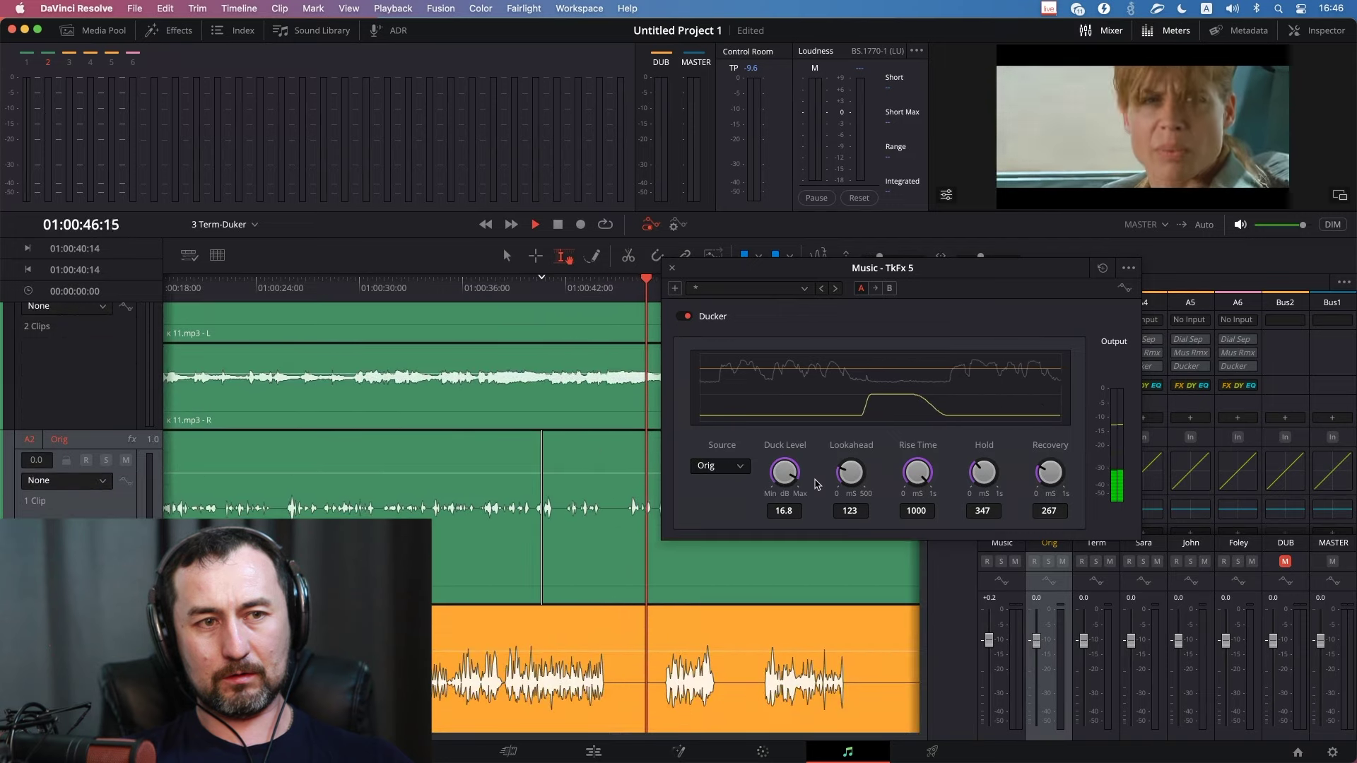
{"action": "key", "text": "space"}
Lengthen the ducker hold to 724 ms and nudge the Ducker window right while listening.
{"action": "left_click_drag", "start_coordinate": [983, 473], "coordinate": [1095, 463]}
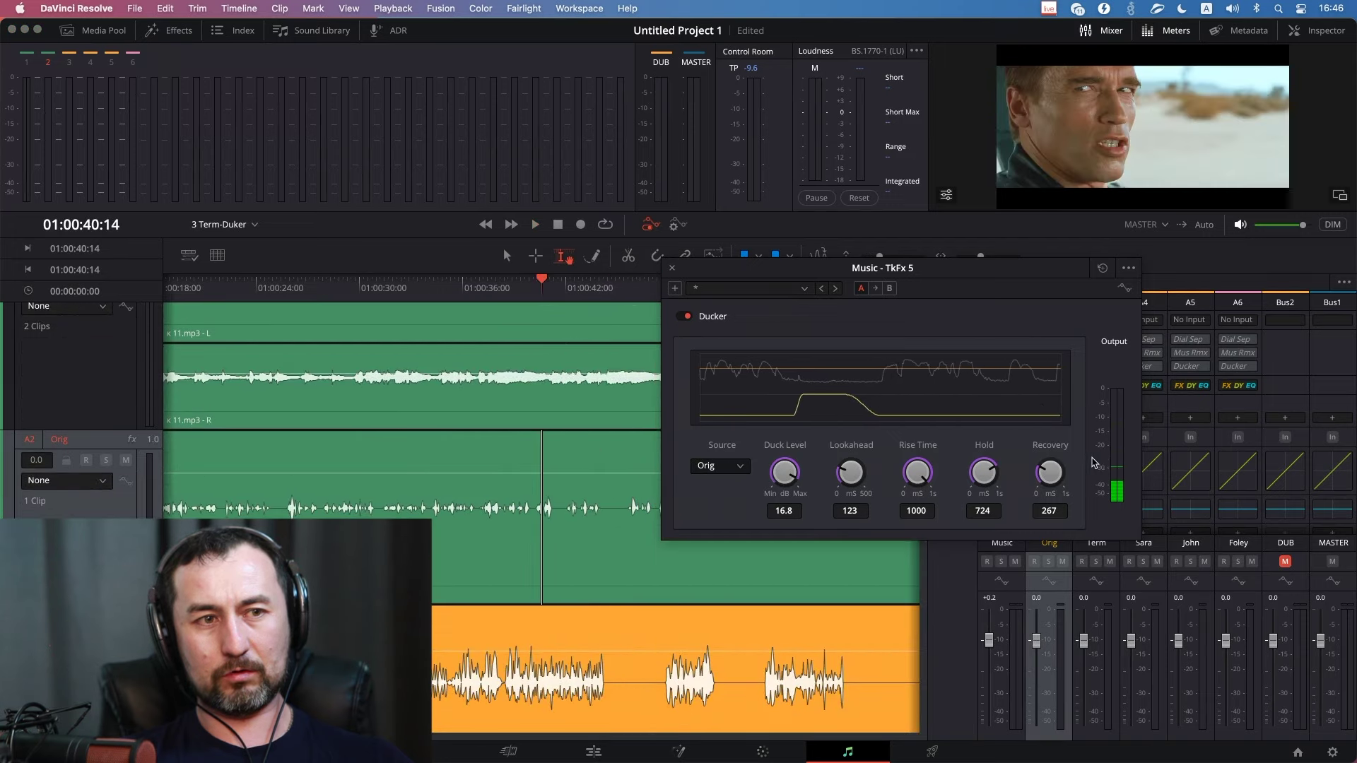
{"action": "left_click", "coordinate": [551, 289]}
{"action": "key", "text": "space"}
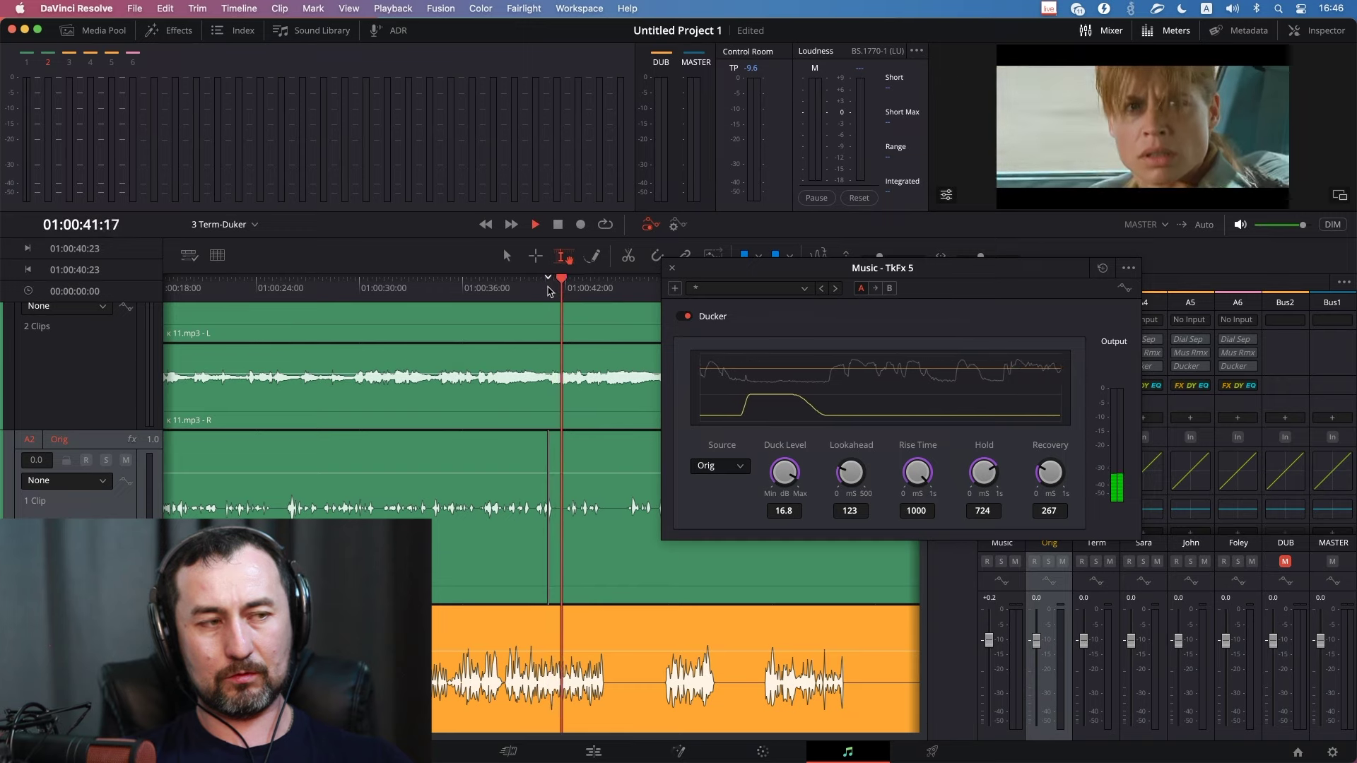
{"action": "left_click_drag", "start_coordinate": [751, 273], "coordinate": [878, 278]}
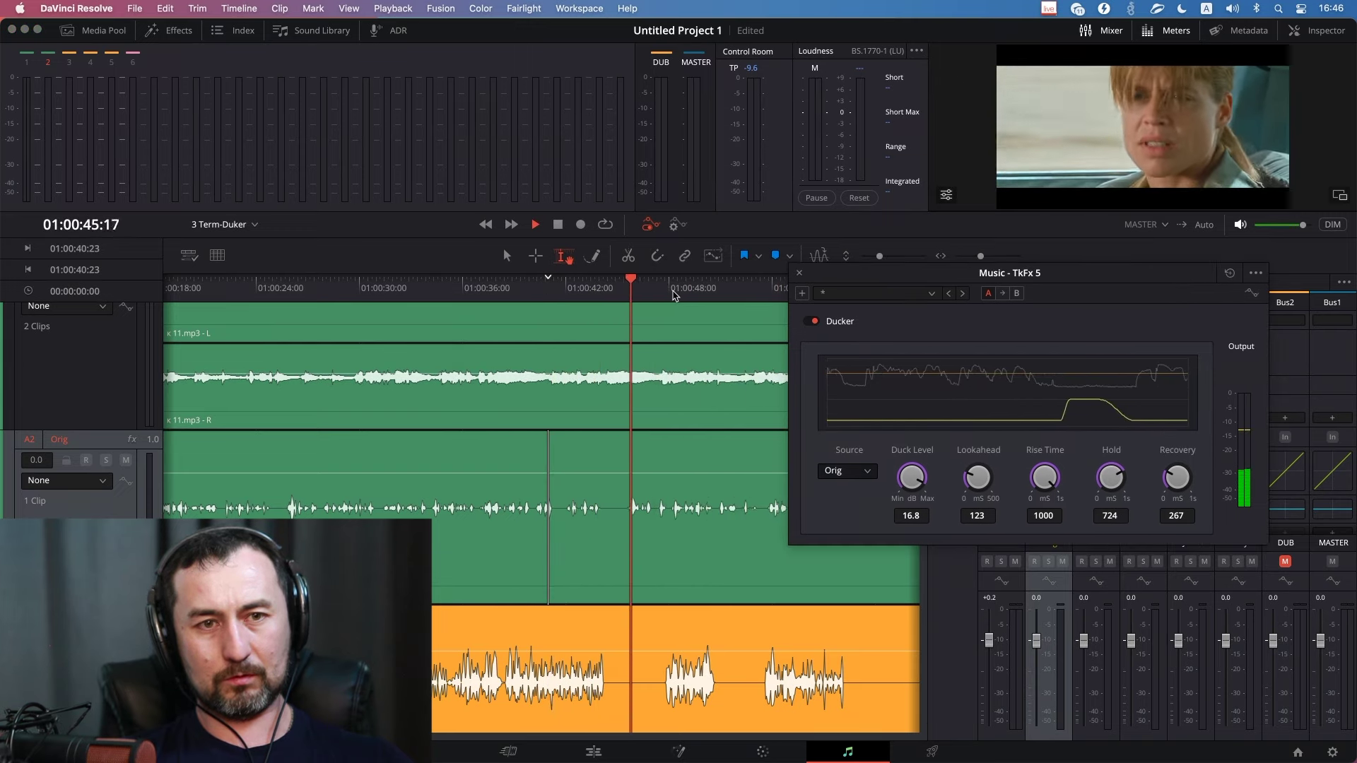
{"action": "key", "text": "space"}
Set recovery to 1000 ms, rise time to 903 ms, and raise duck level to 18 dB.
{"action": "left_click_drag", "start_coordinate": [1186, 496], "coordinate": [1205, 466]}
{"action": "key", "text": "space"}
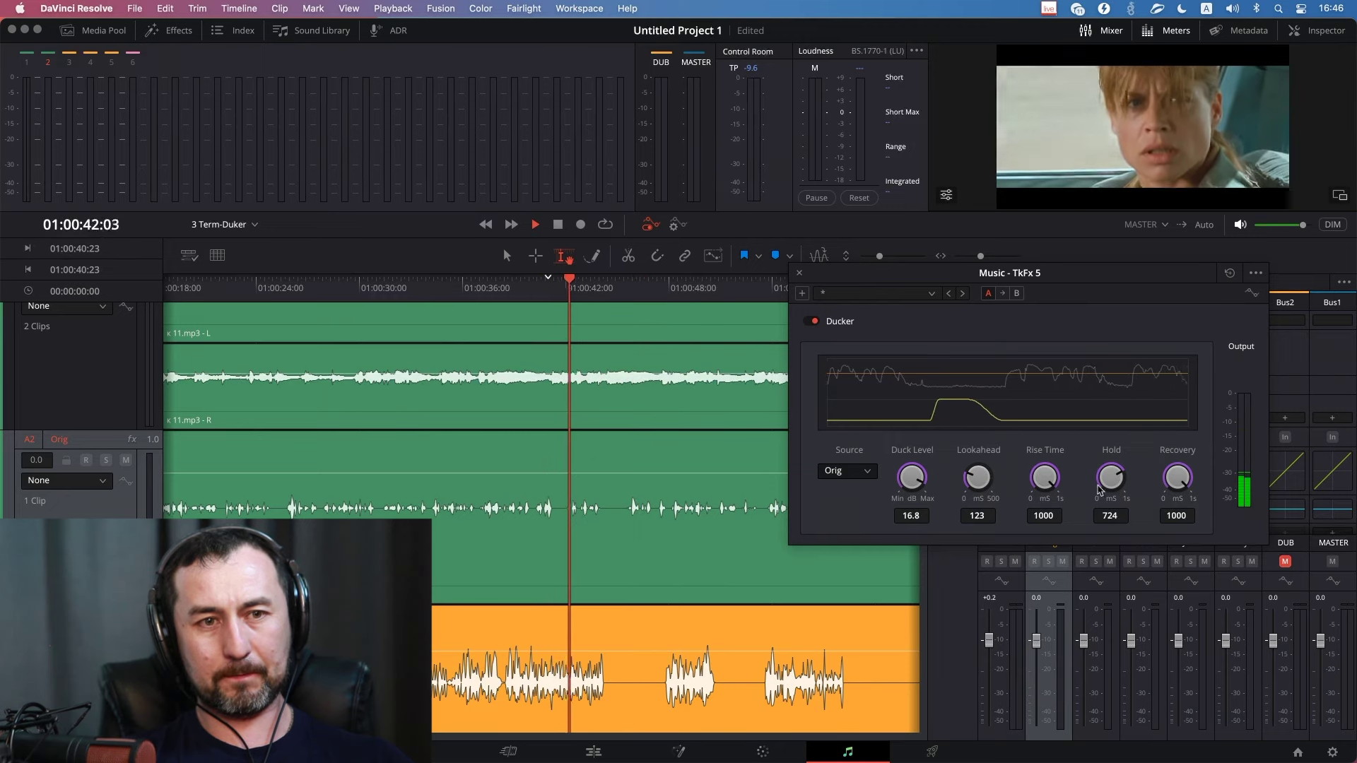
{"action": "left_click_drag", "start_coordinate": [1048, 482], "coordinate": [1039, 478]}
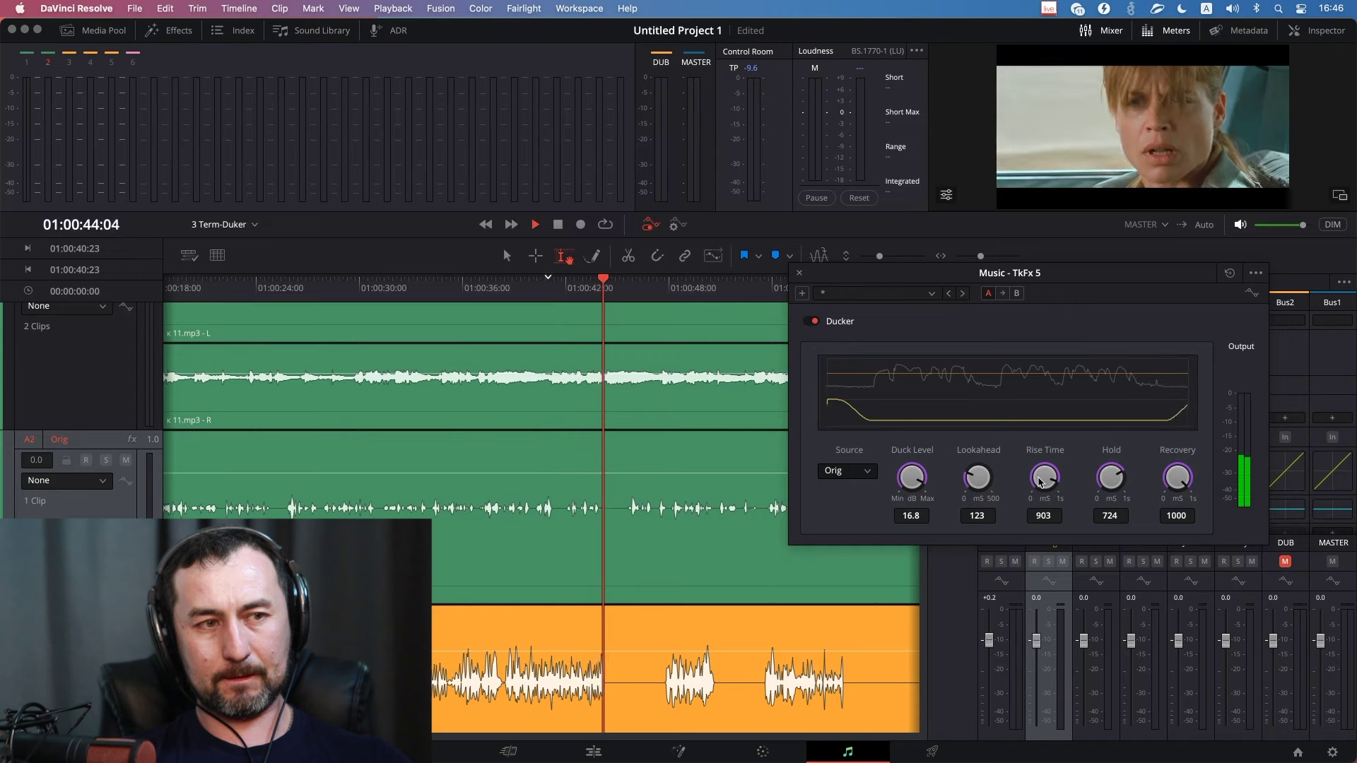
{"action": "key", "text": "space"}
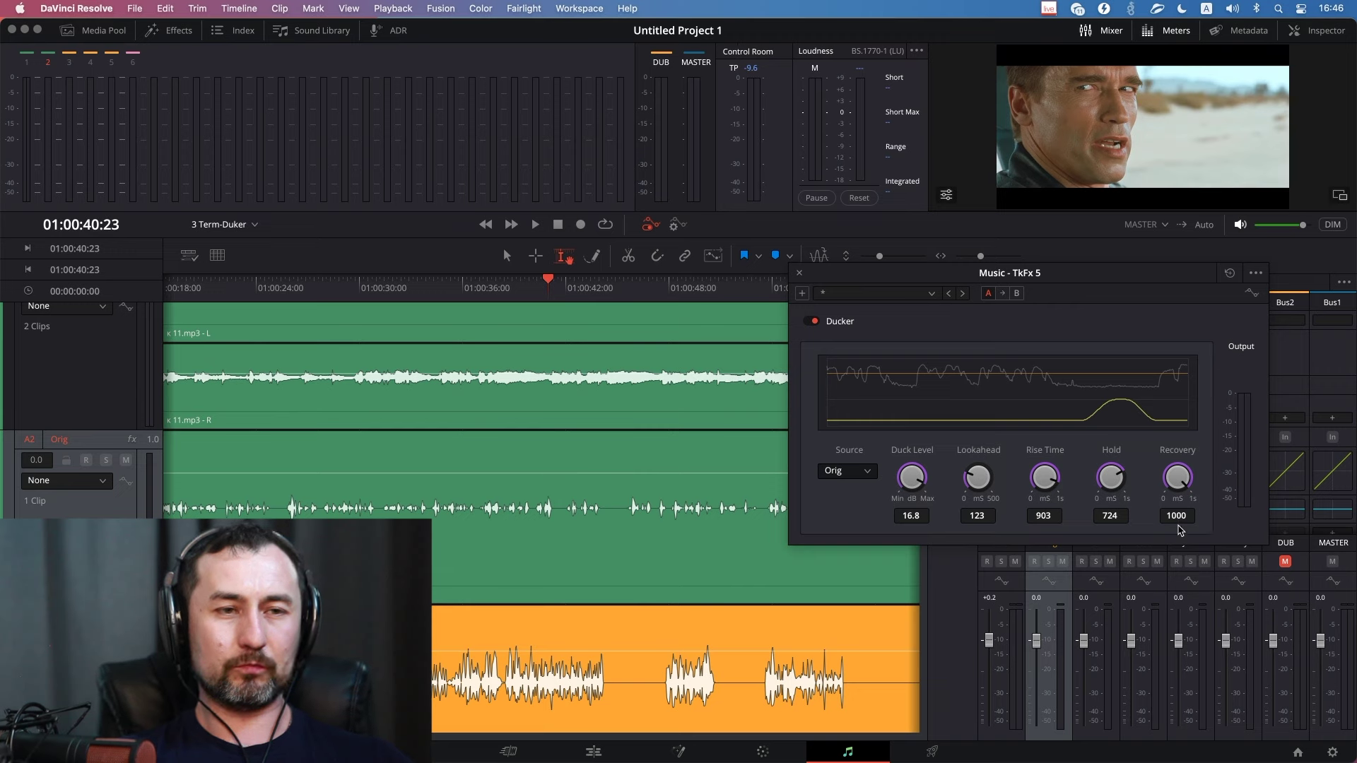
{"action": "left_click_drag", "start_coordinate": [911, 477], "coordinate": [953, 472]}
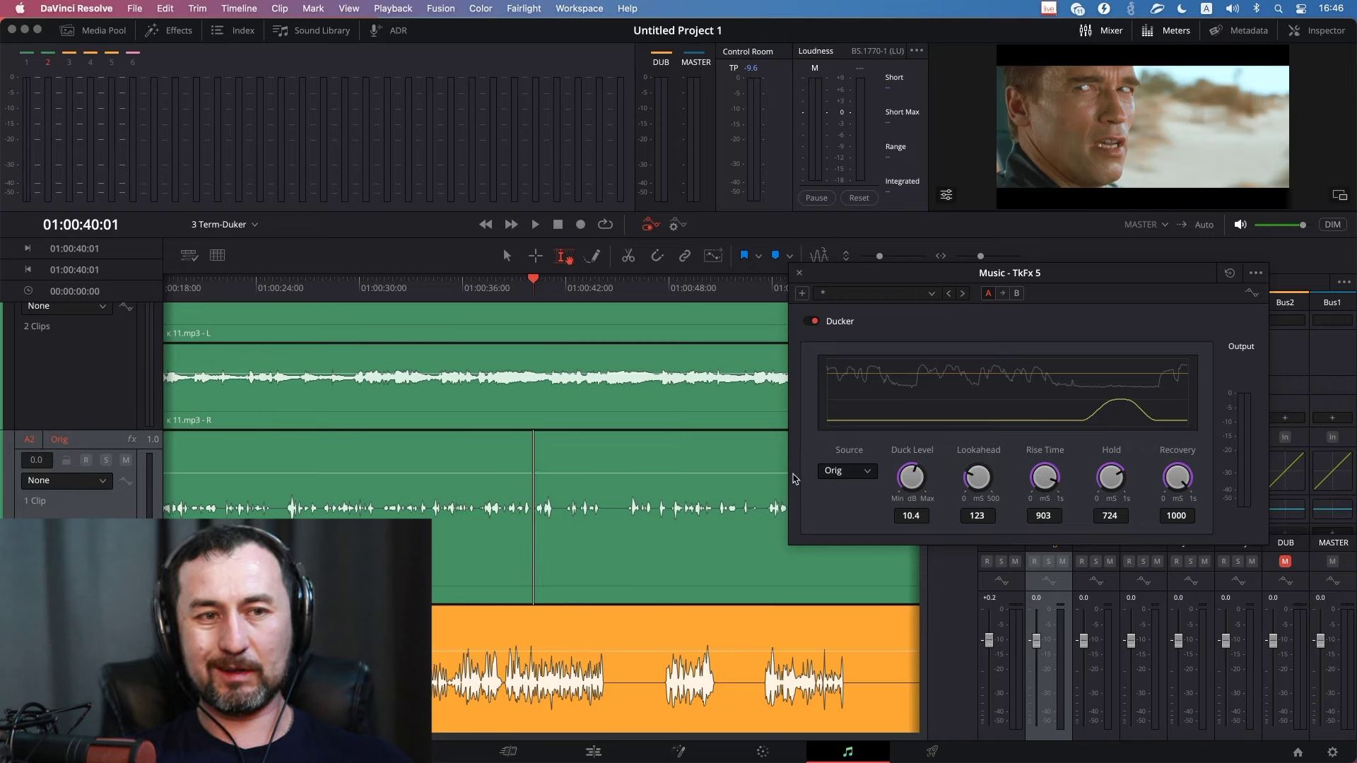
Reduce the duck level to about 10 dB and audition the lighter ducking from 38 seconds.
{"action": "mouse_move", "coordinate": [931, 486]}
{"action": "left_mouse_down"}
{"action": "mouse_move", "coordinate": [790, 479]}
{"action": "mouse_move", "coordinate": [751, 456]}
{"action": "left_mouse_up"}
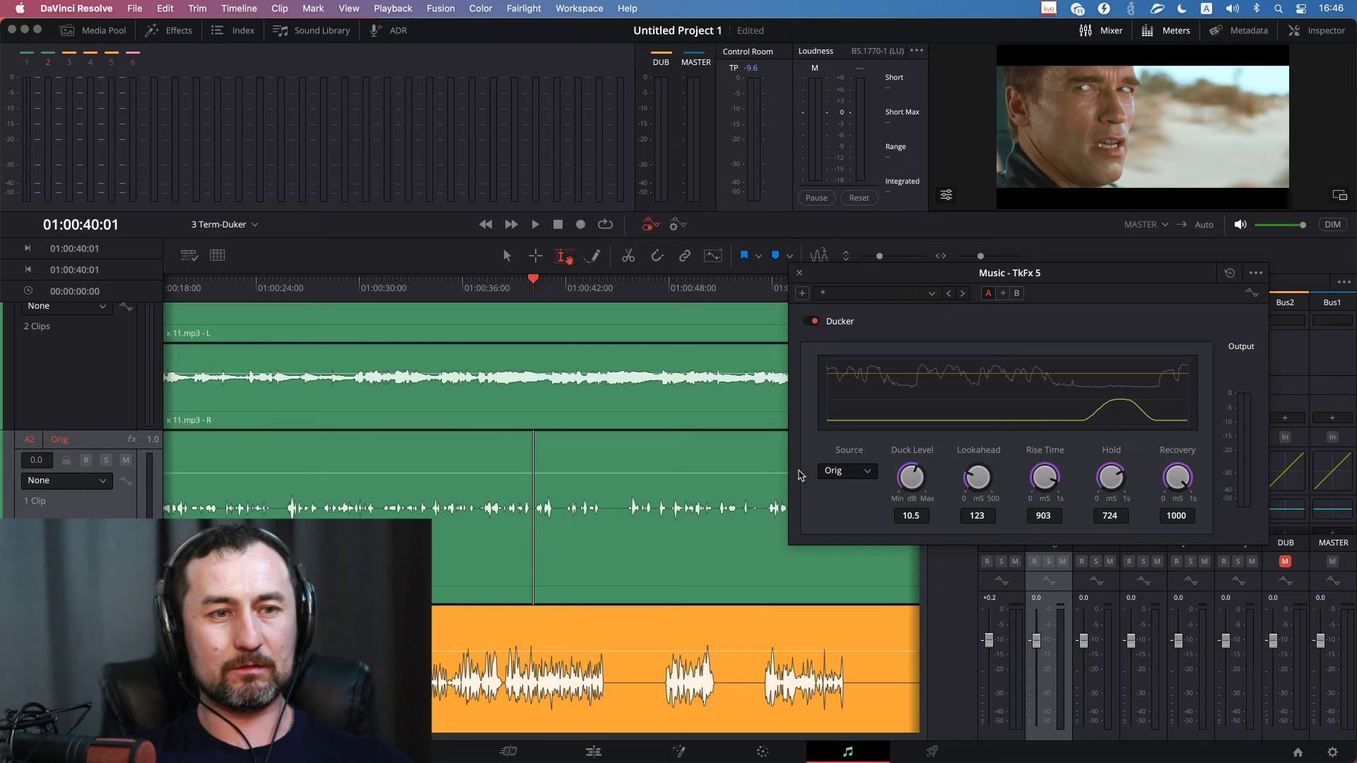
{"action": "left_click", "coordinate": [502, 283]}
{"action": "key", "text": "space"}
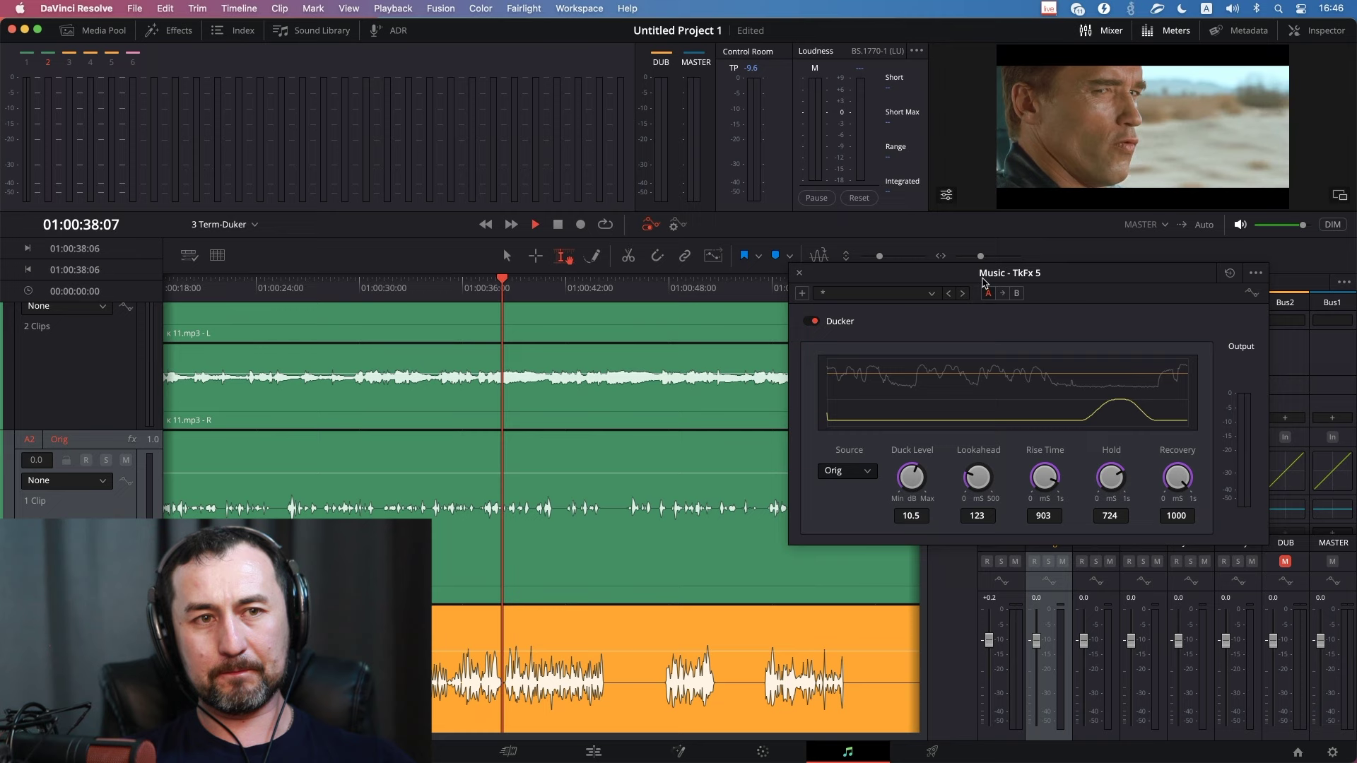
{"action": "mouse_move", "coordinate": [988, 273]}
{"action": "left_mouse_down"}
{"action": "mouse_move", "coordinate": [961, 226]}
{"action": "mouse_move", "coordinate": [858, 135]}
{"action": "left_mouse_up"}
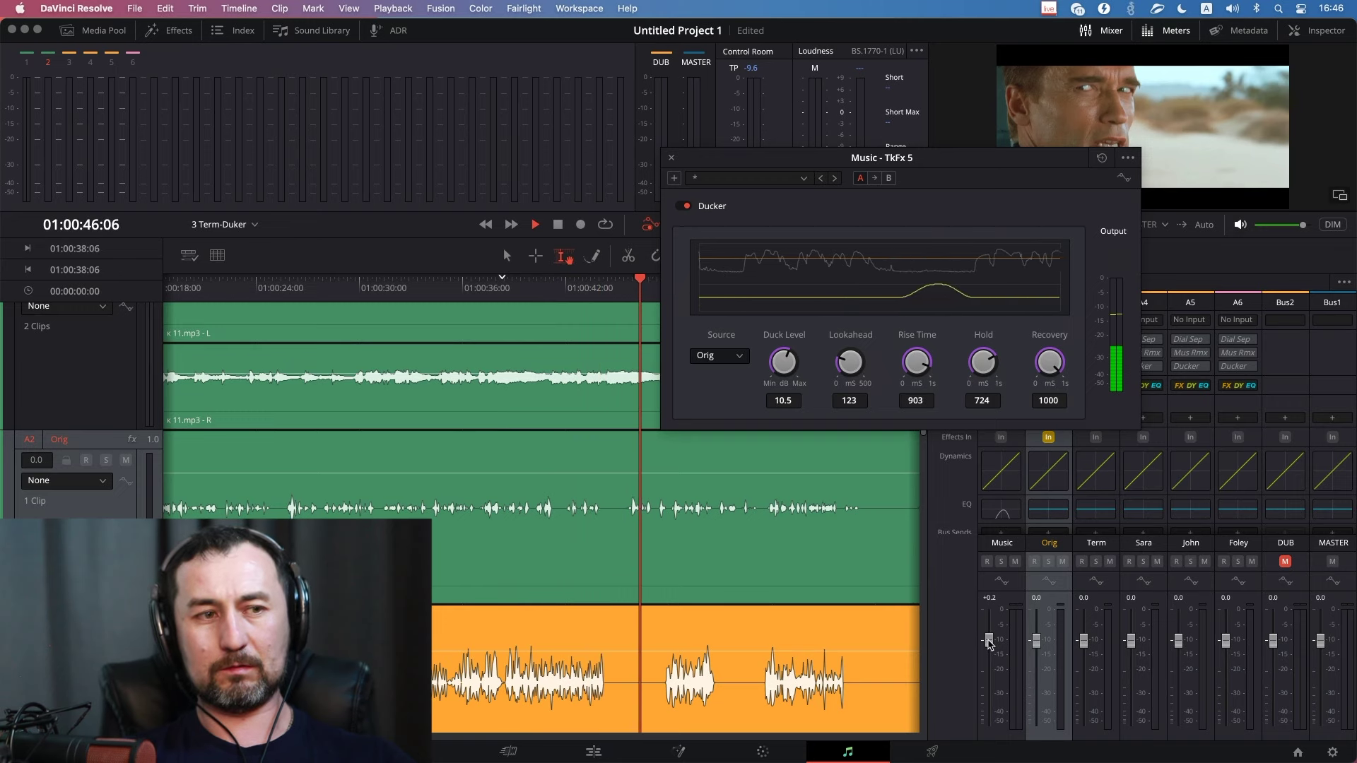
{"action": "key", "text": "space"}
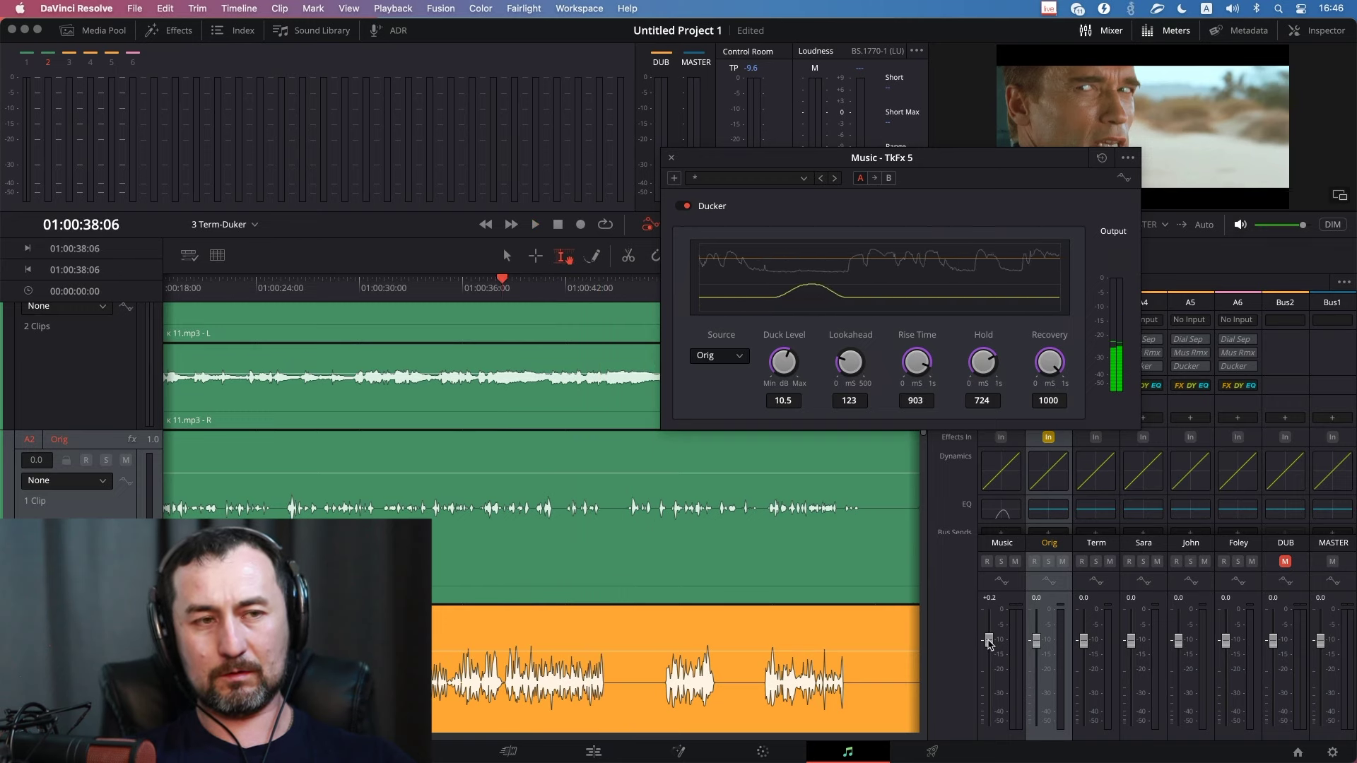
Lower the Music track level to -1.0 dB, save the project, and close the Ducker window.
{"action": "left_click_drag", "start_coordinate": [989, 643], "coordinate": [988, 645]}
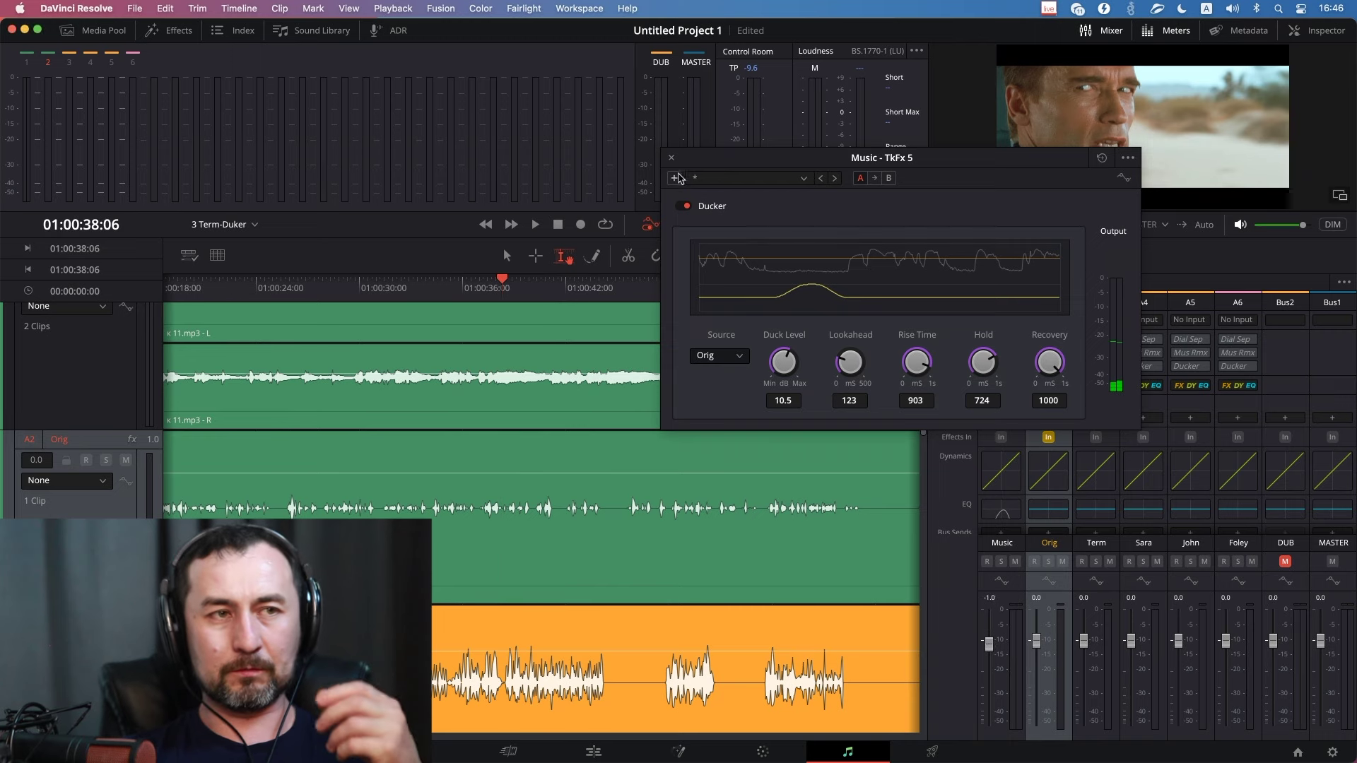
{"action": "key", "text": "super+s"}
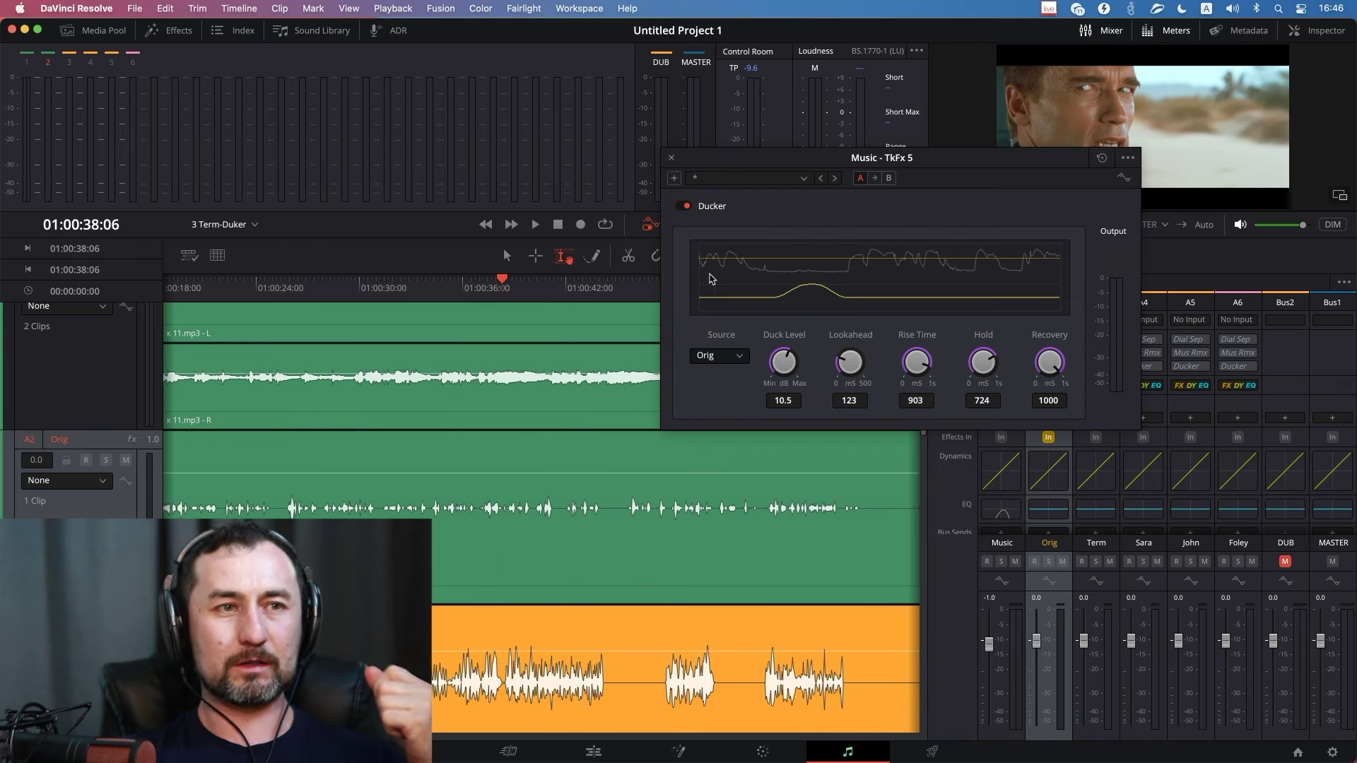
{"action": "left_click", "coordinate": [72, 386]}
{"action": "scroll", "coordinate": [72, 385], "scroll_direction": "up", "scroll_amount": 2}
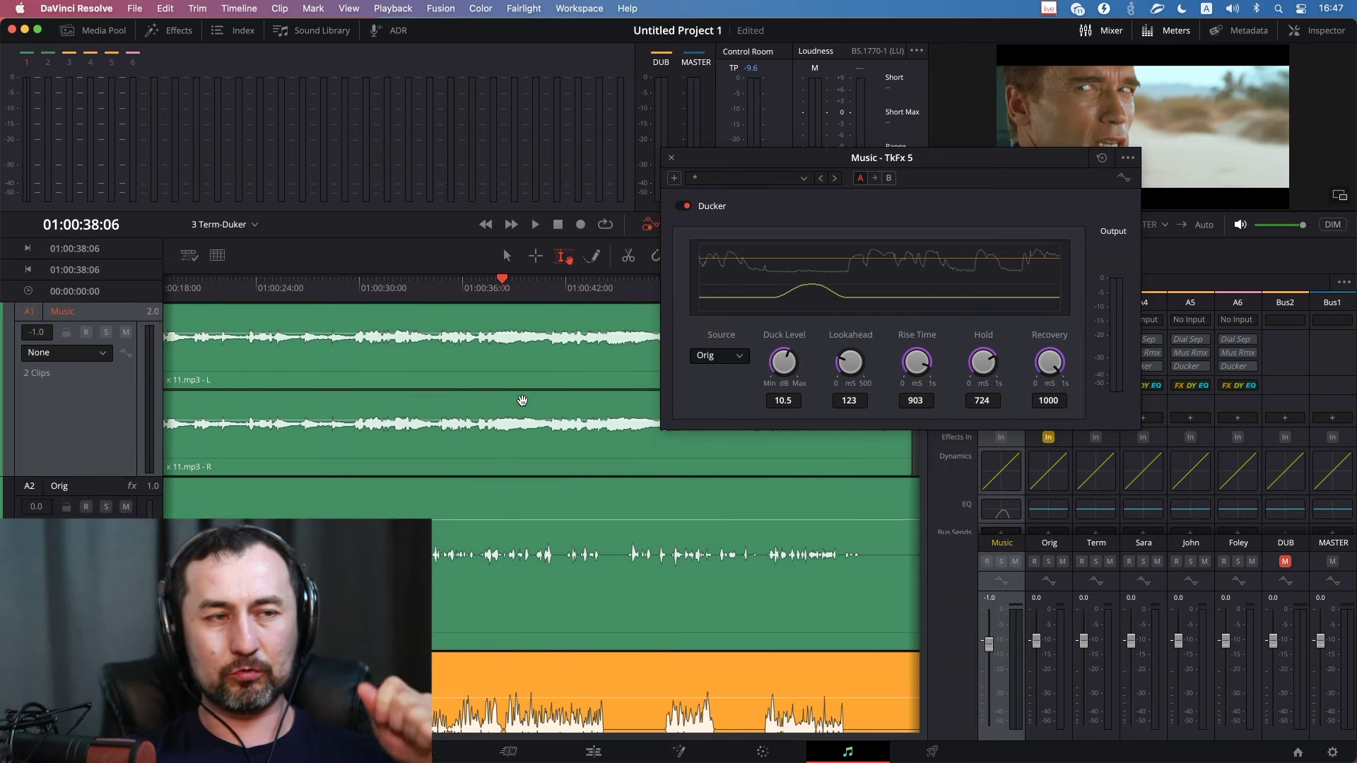
{"action": "key", "text": "super+s"}
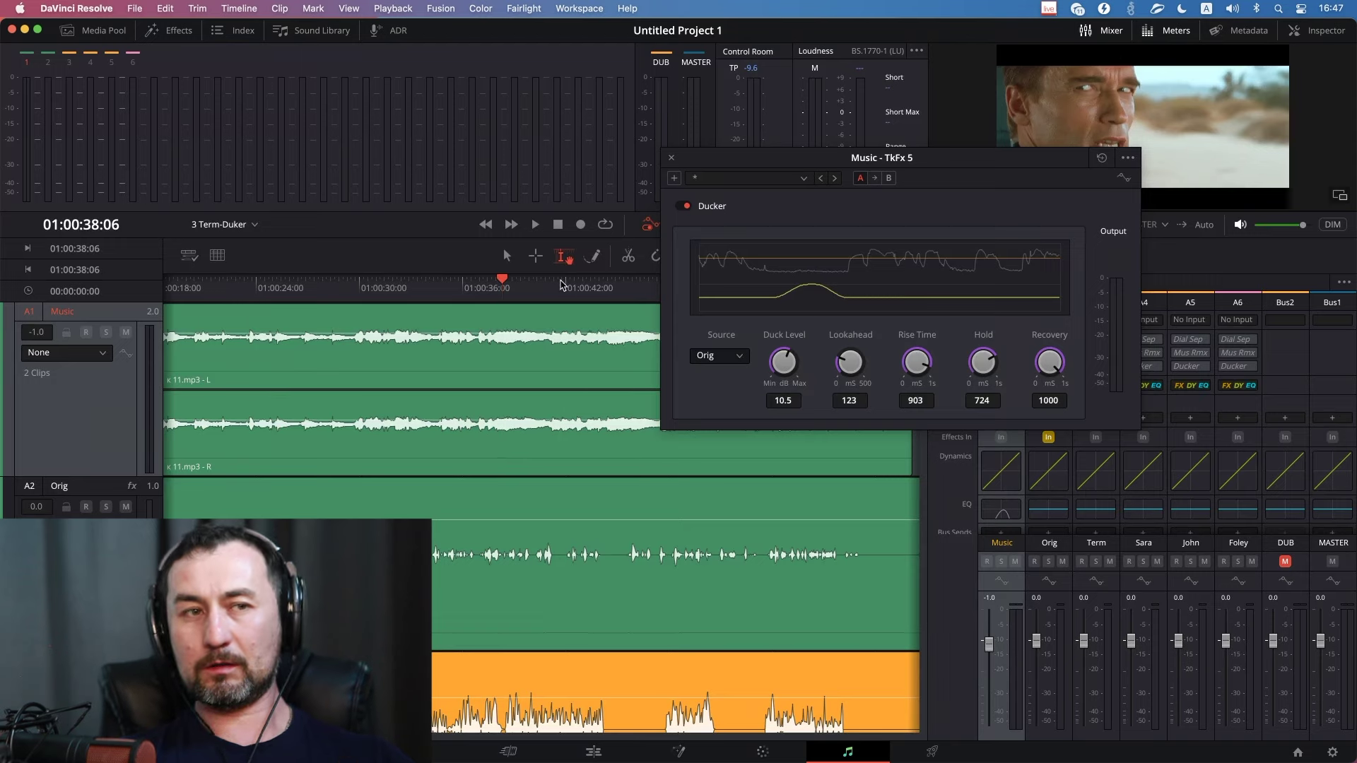
{"action": "left_click", "coordinate": [670, 159]}
Fit the whole timeline, mark the Music clip as the range, and show the timeline list.
{"action": "key", "text": "shift+z"}
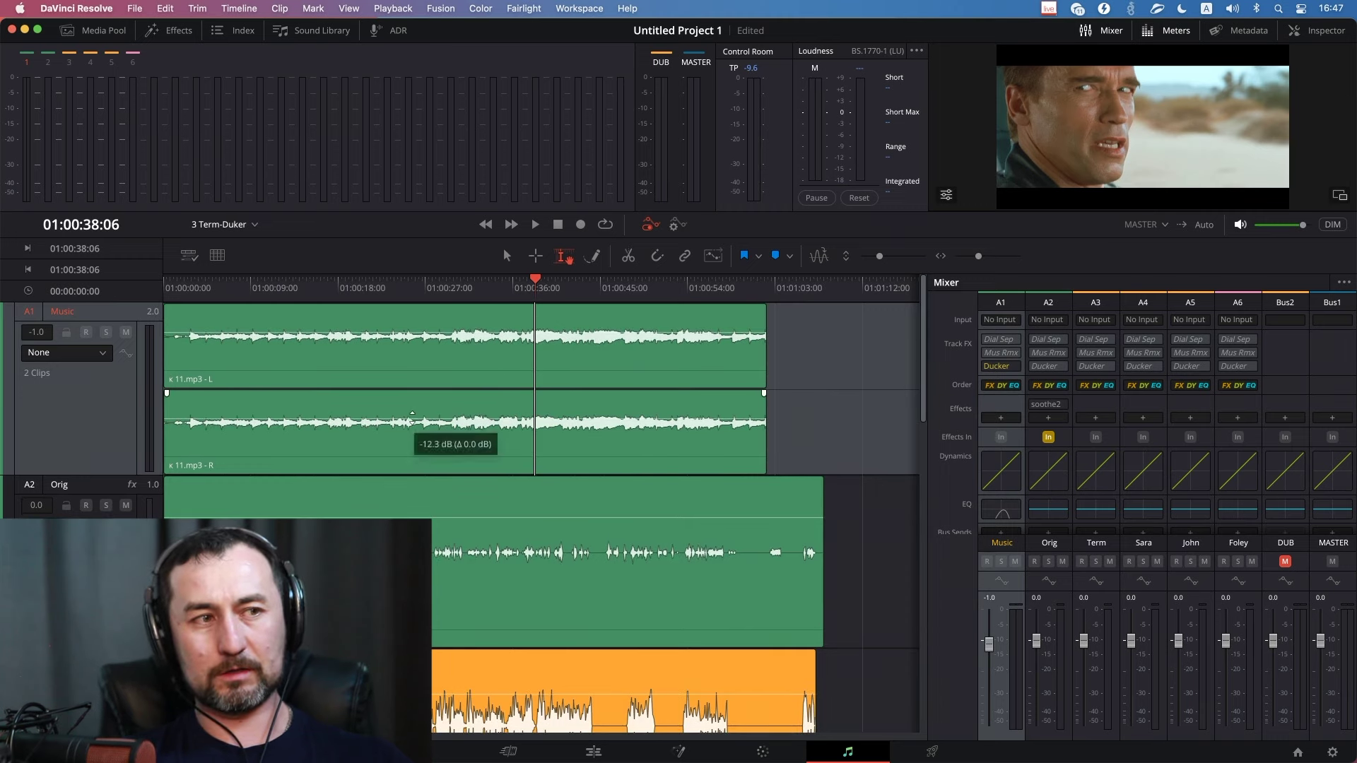
{"action": "left_click", "coordinate": [616, 400]}
{"action": "key", "text": "x"}
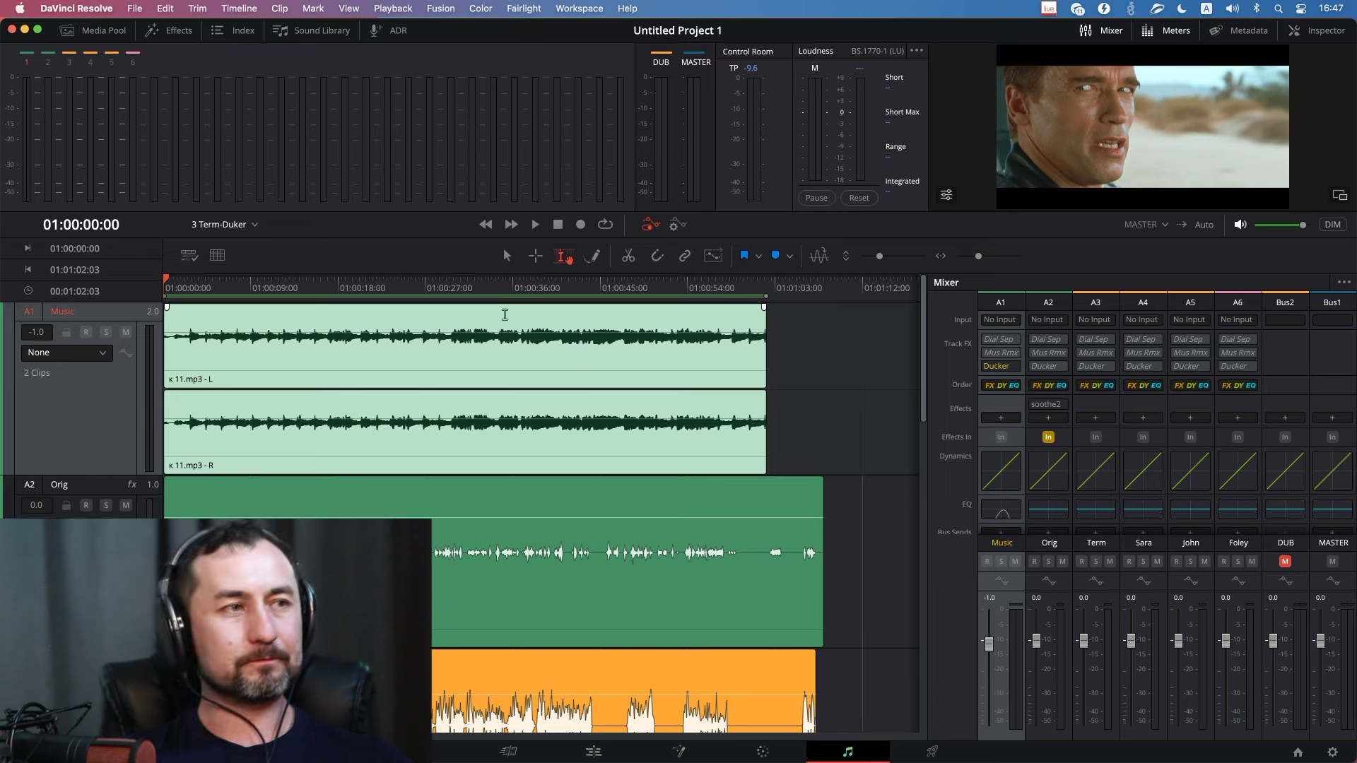
{"action": "left_click", "coordinate": [256, 225]}
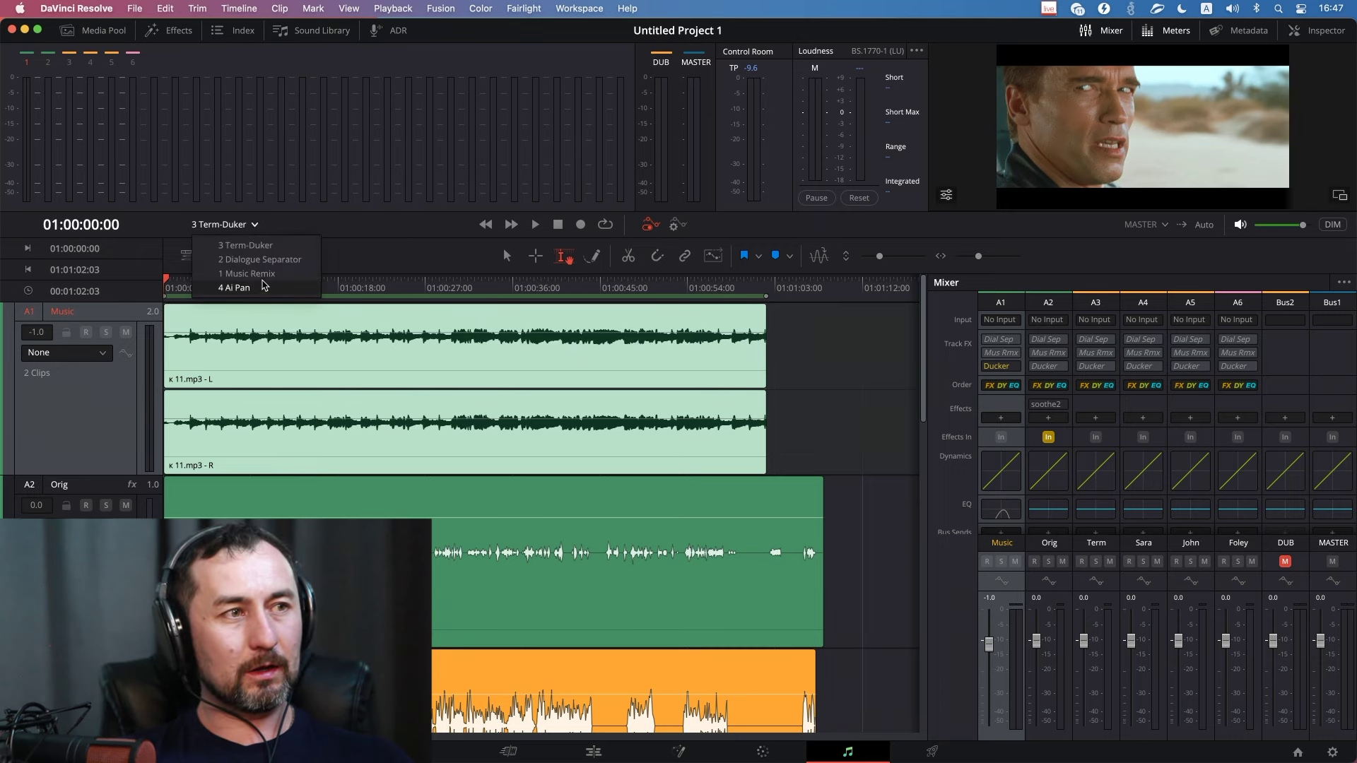
Switch to the 4 Ai Pan timeline and make the Audio 1 track much taller.
{"action": "left_click", "coordinate": [234, 288]}
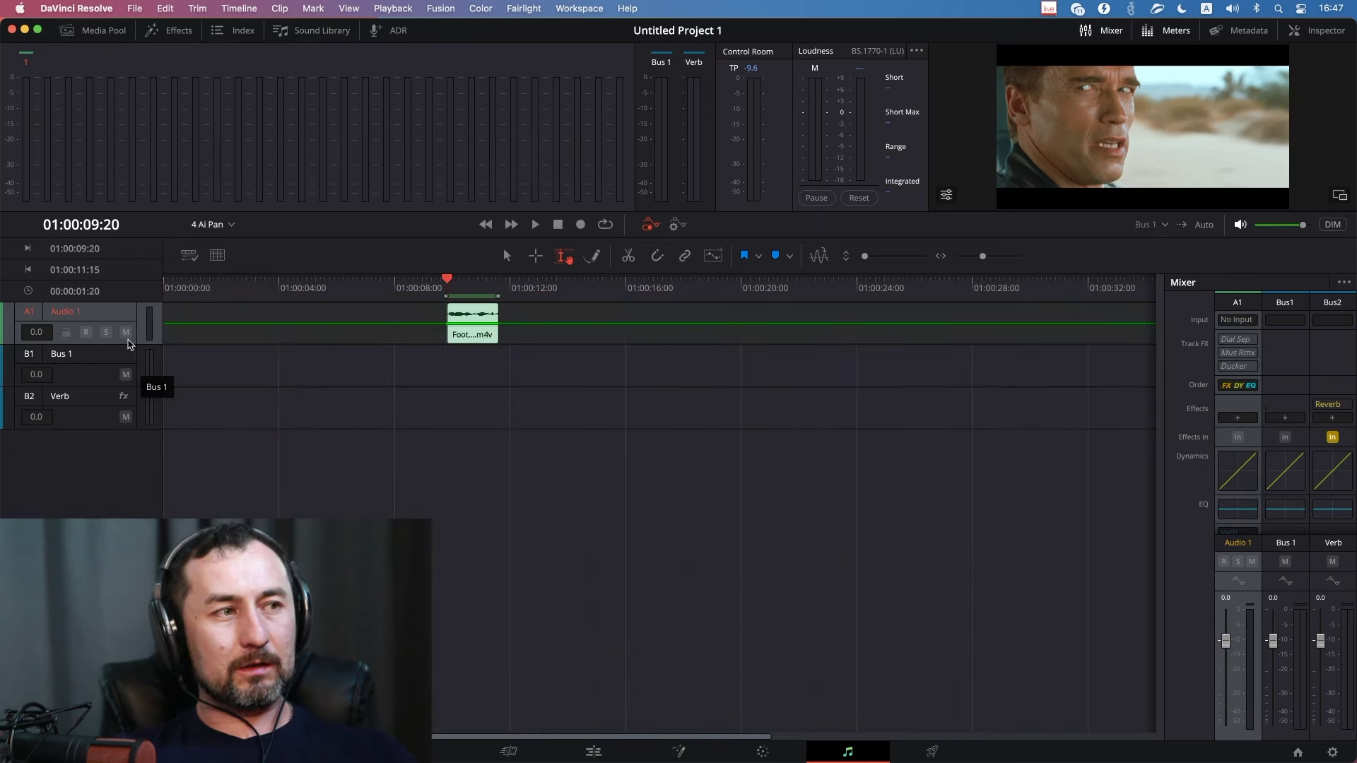
{"action": "left_click_drag", "start_coordinate": [125, 344], "coordinate": [125, 519]}
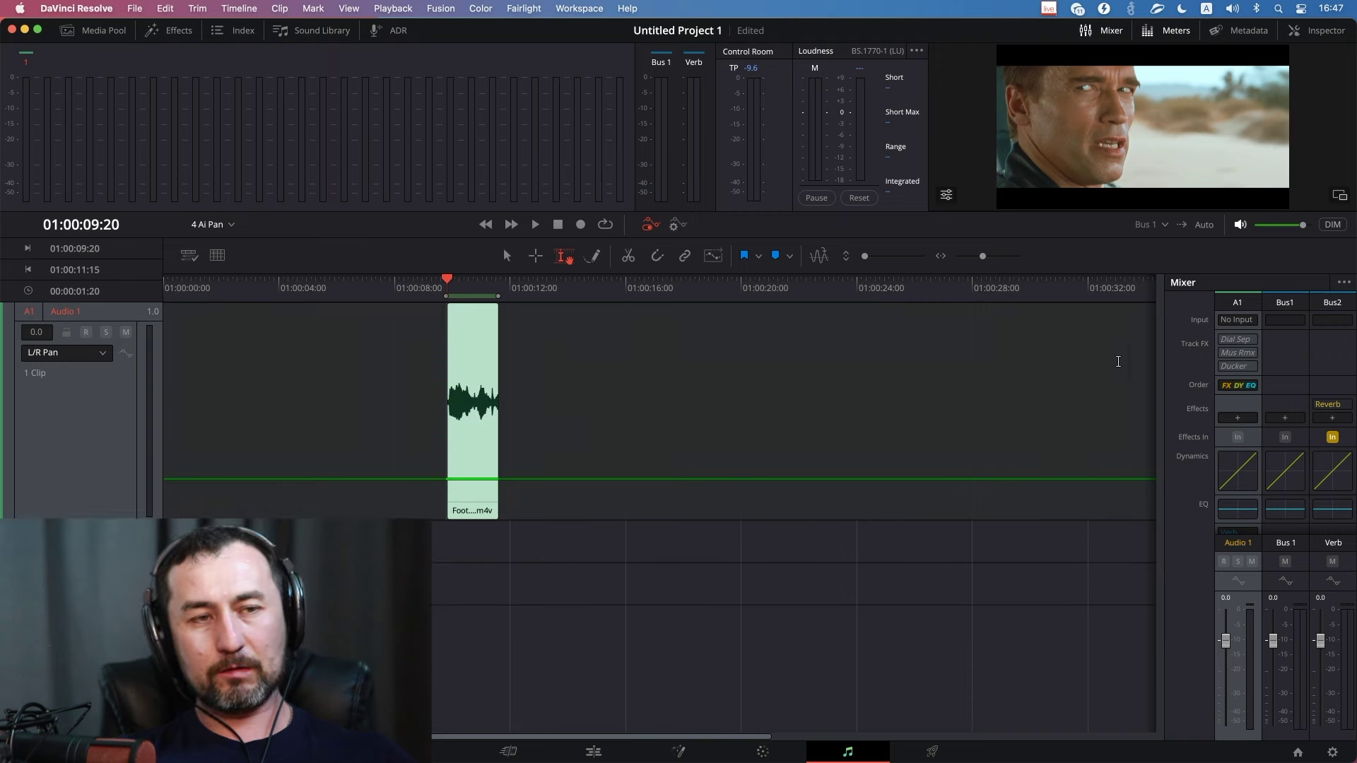
{"action": "left_click", "coordinate": [471, 290]}
{"action": "scroll", "coordinate": [652, 322], "scroll_direction": "up", "scroll_amount": 5}
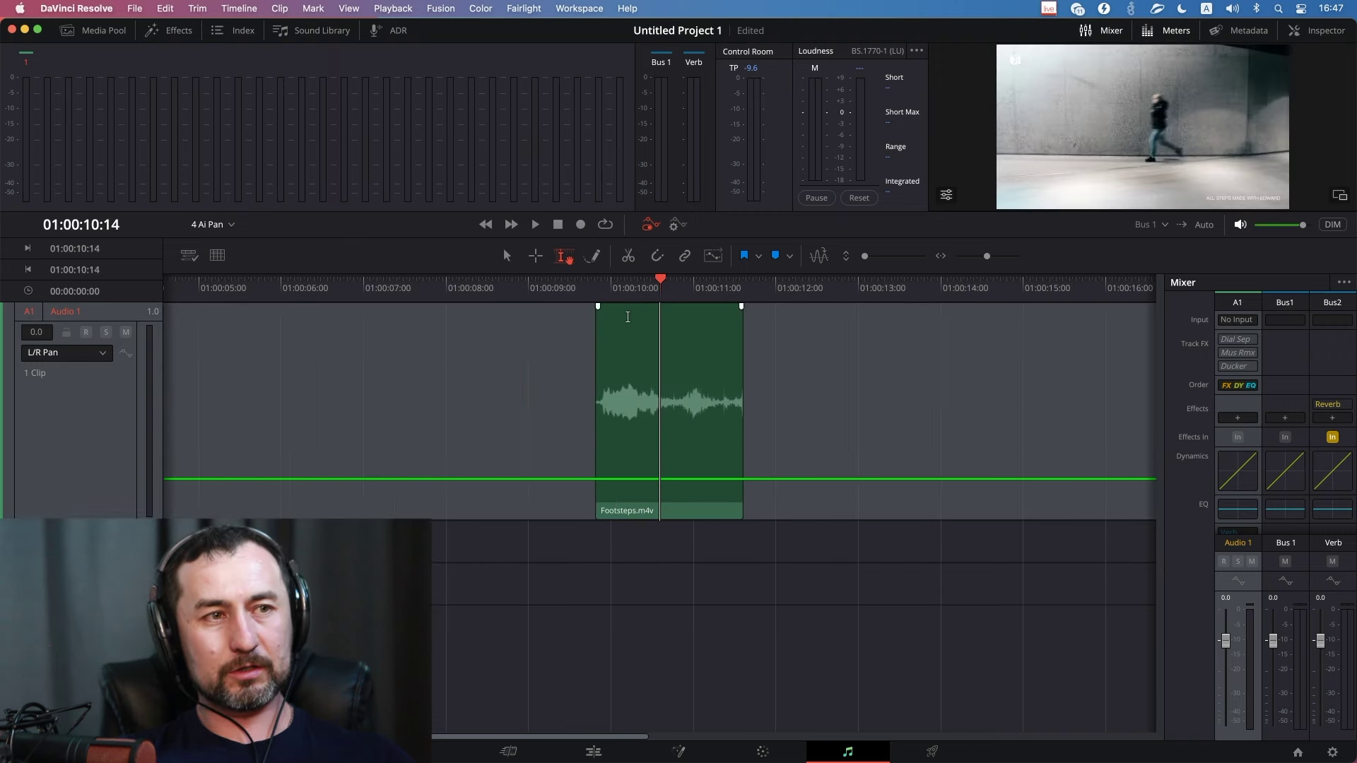
{"action": "scroll", "coordinate": [652, 323], "scroll_direction": "up", "scroll_amount": 2}
Zoom in on the Footsteps clip and play it from just before its start.
{"action": "left_click", "coordinate": [548, 289]}
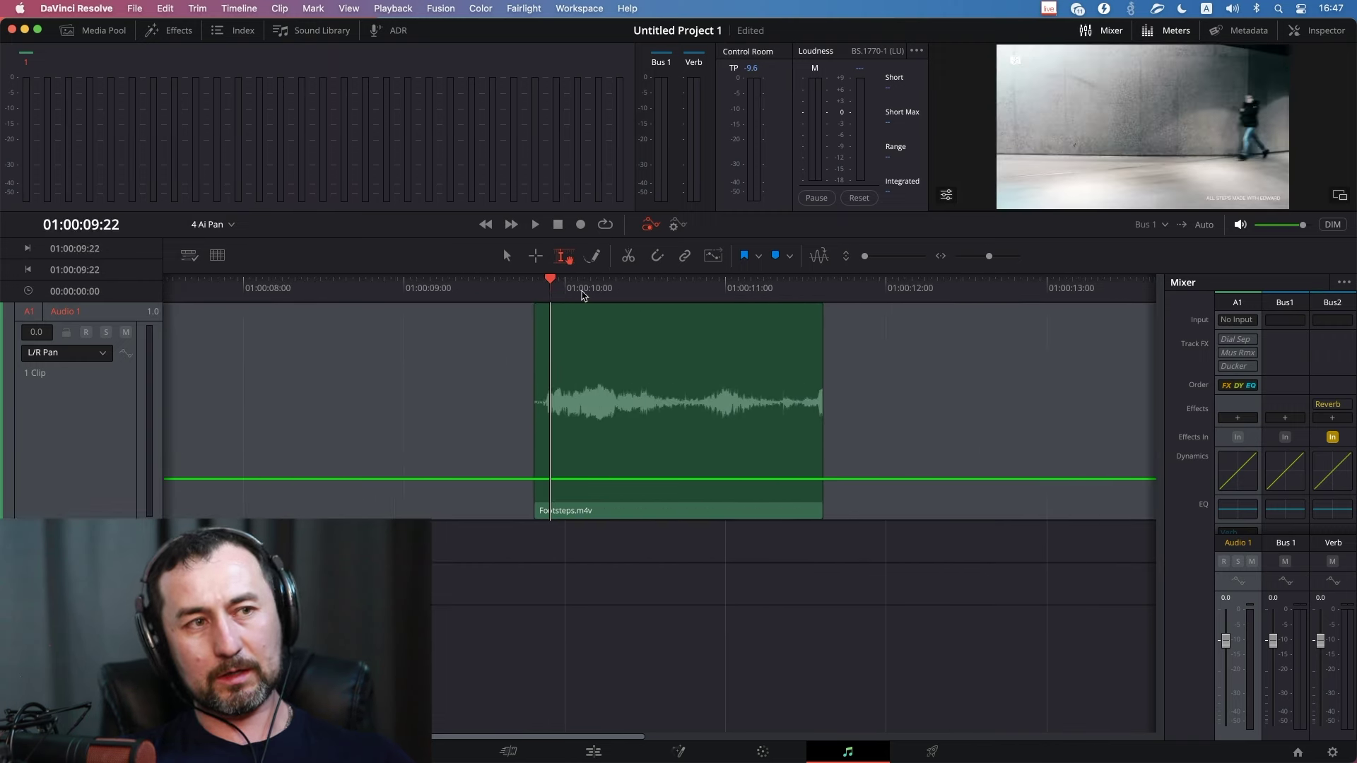
{"action": "left_click", "coordinate": [542, 294]}
{"action": "left_click_drag", "start_coordinate": [542, 294], "coordinate": [537, 296]}
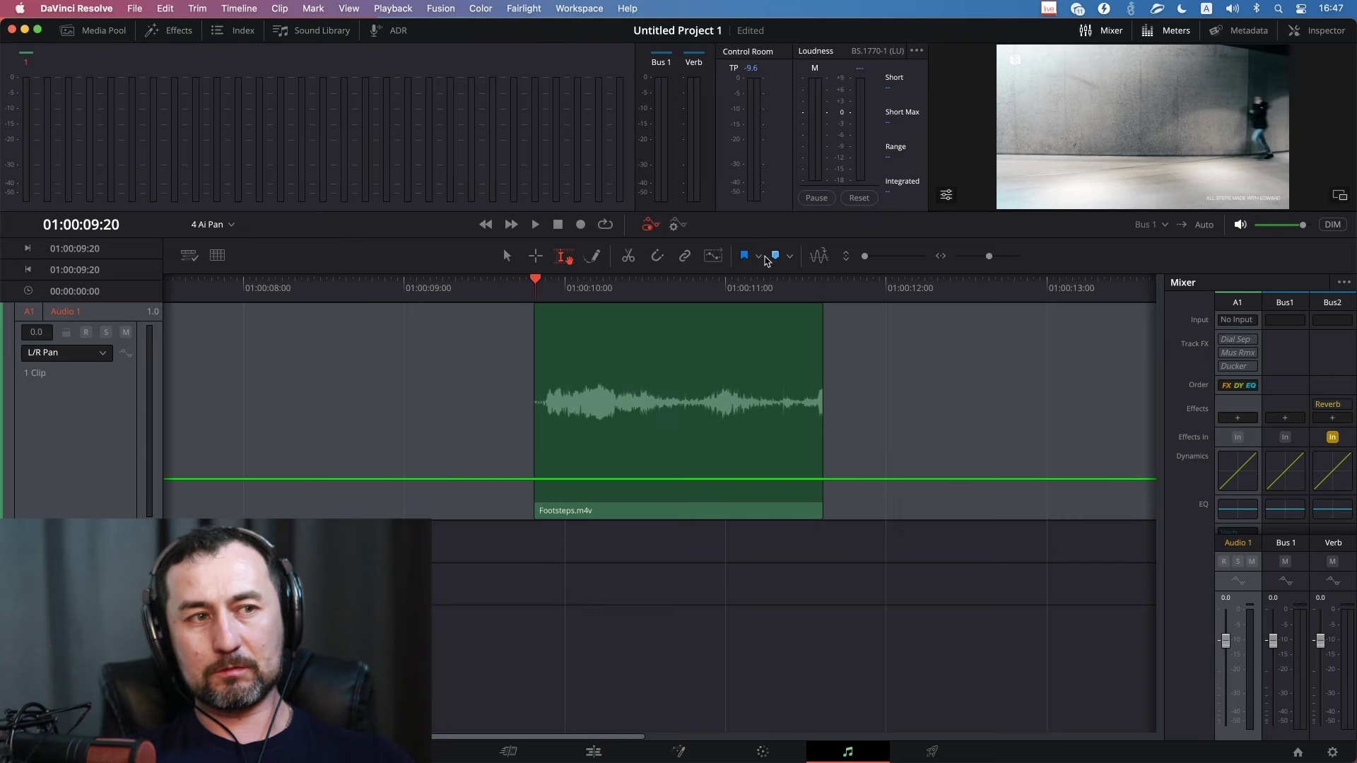
{"action": "key", "text": "space"}
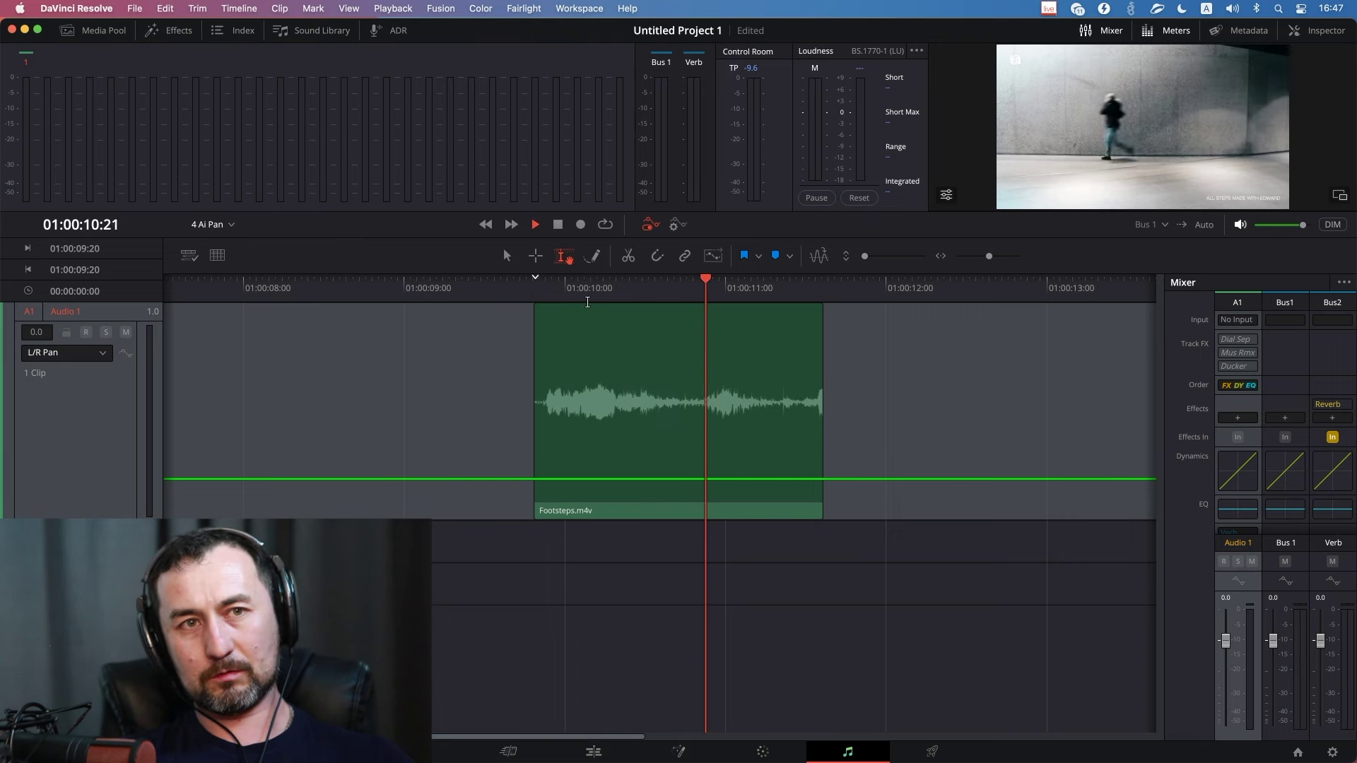
{"action": "left_click", "coordinate": [532, 290]}
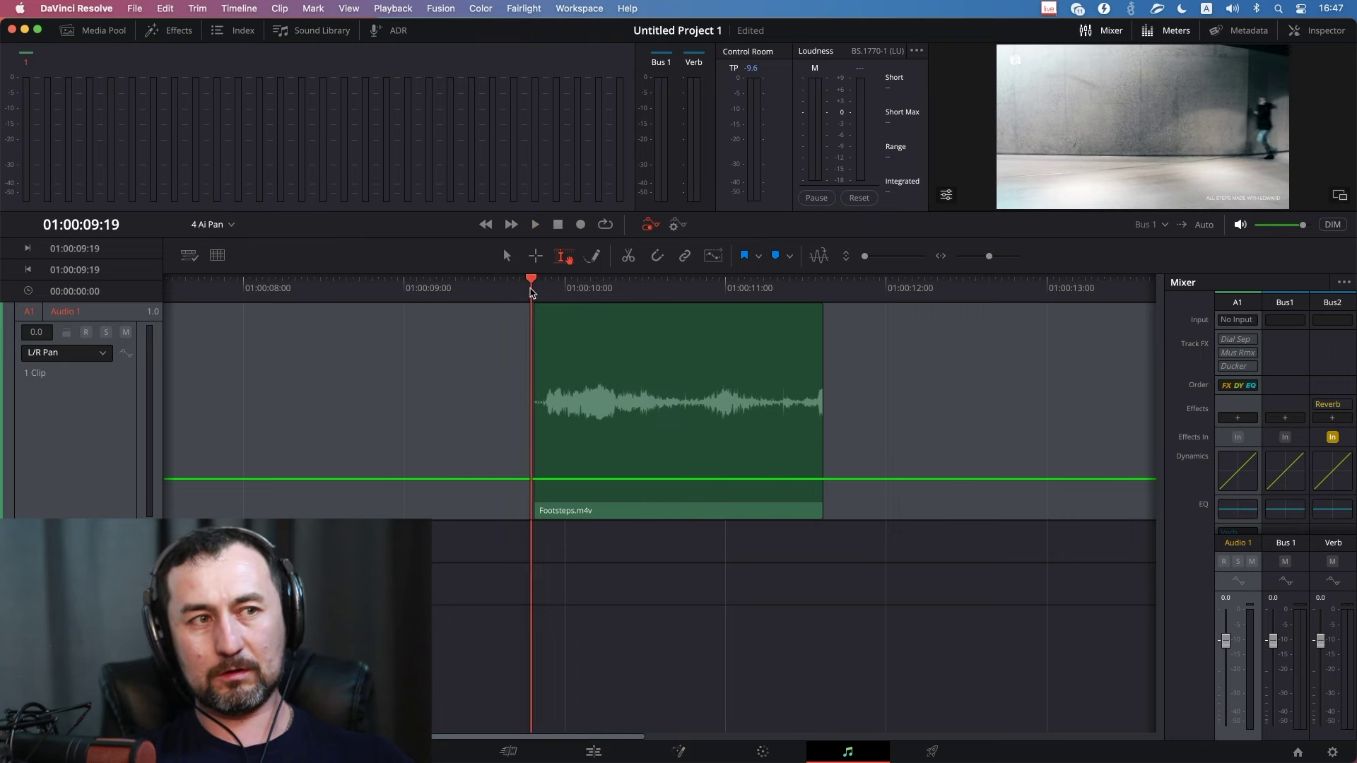
{"action": "key", "text": "space"}
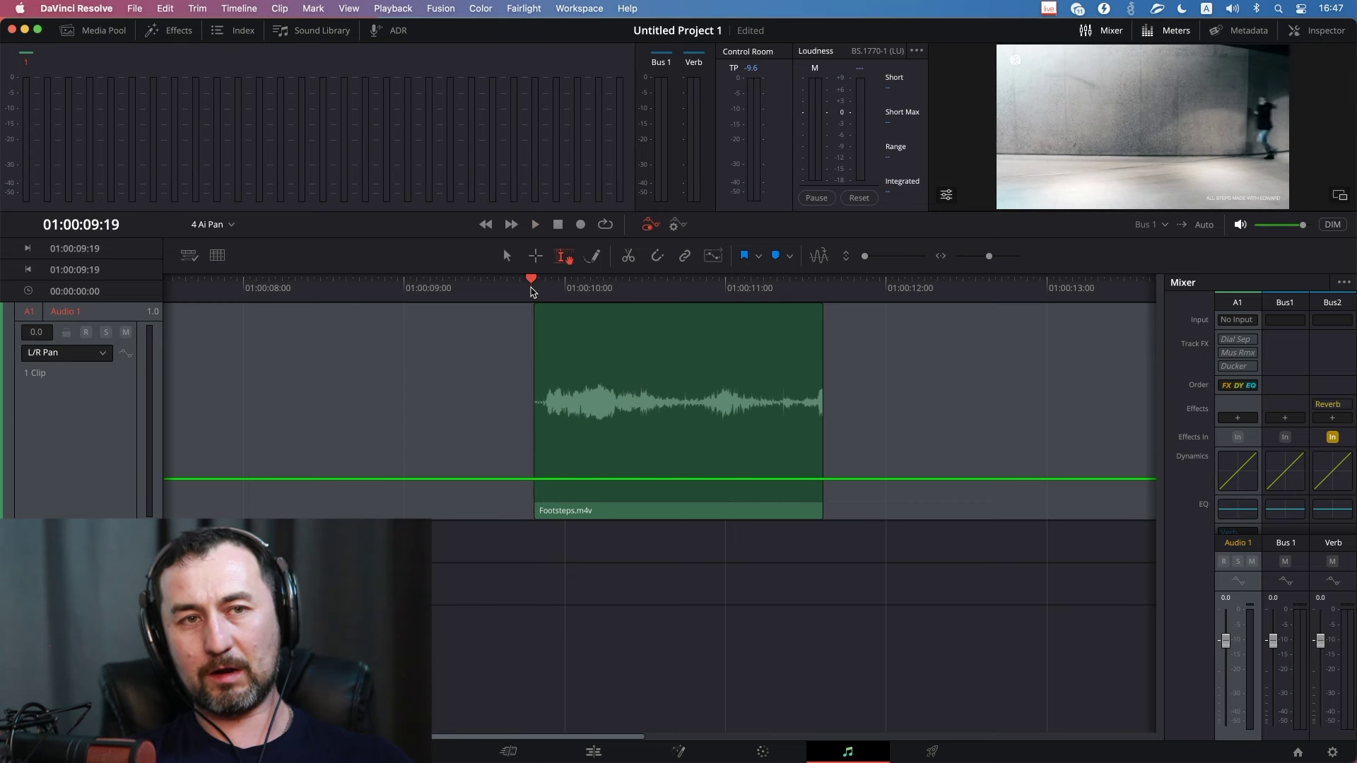
Check Audio 1's detailed pan settings, then select the Footsteps.m4v clip.
{"action": "scroll", "coordinate": [1244, 439], "scroll_direction": "down", "scroll_amount": 4}
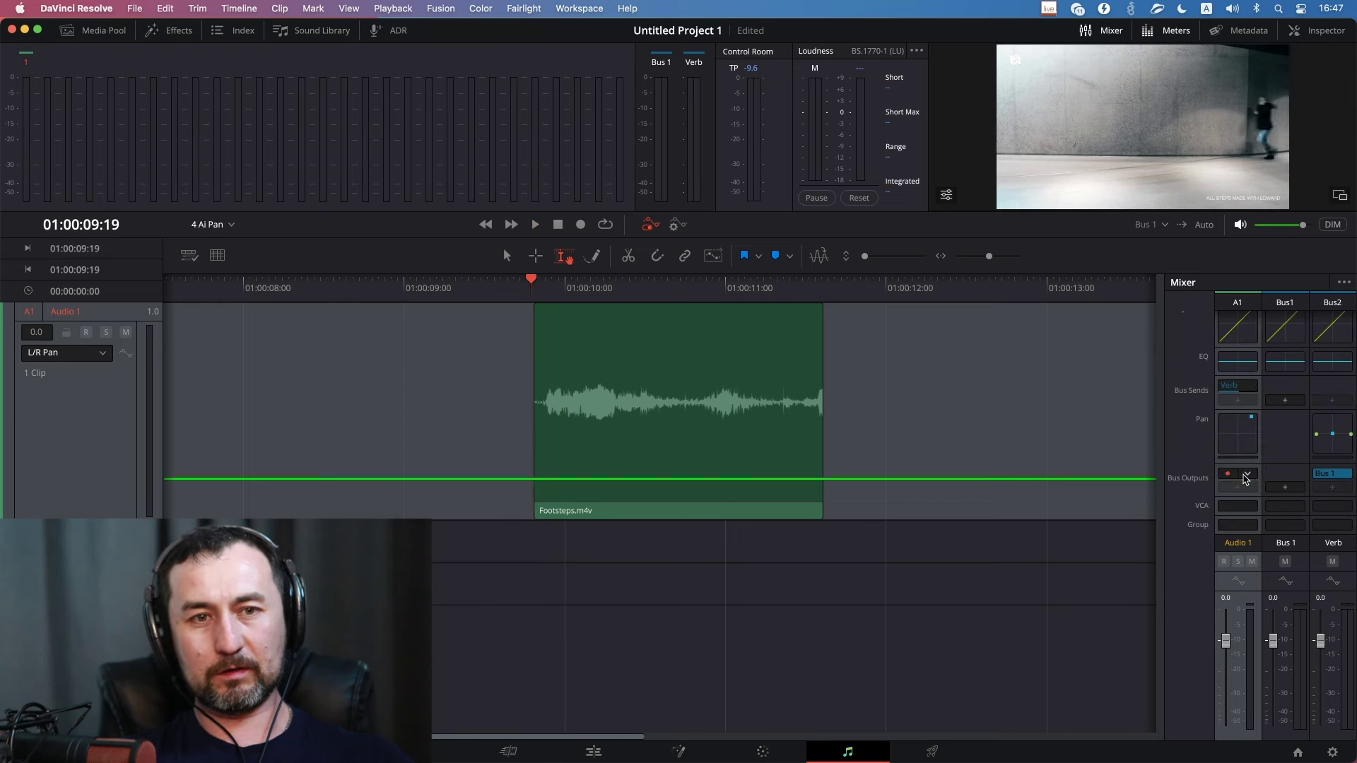
{"action": "double_click", "coordinate": [1244, 438]}
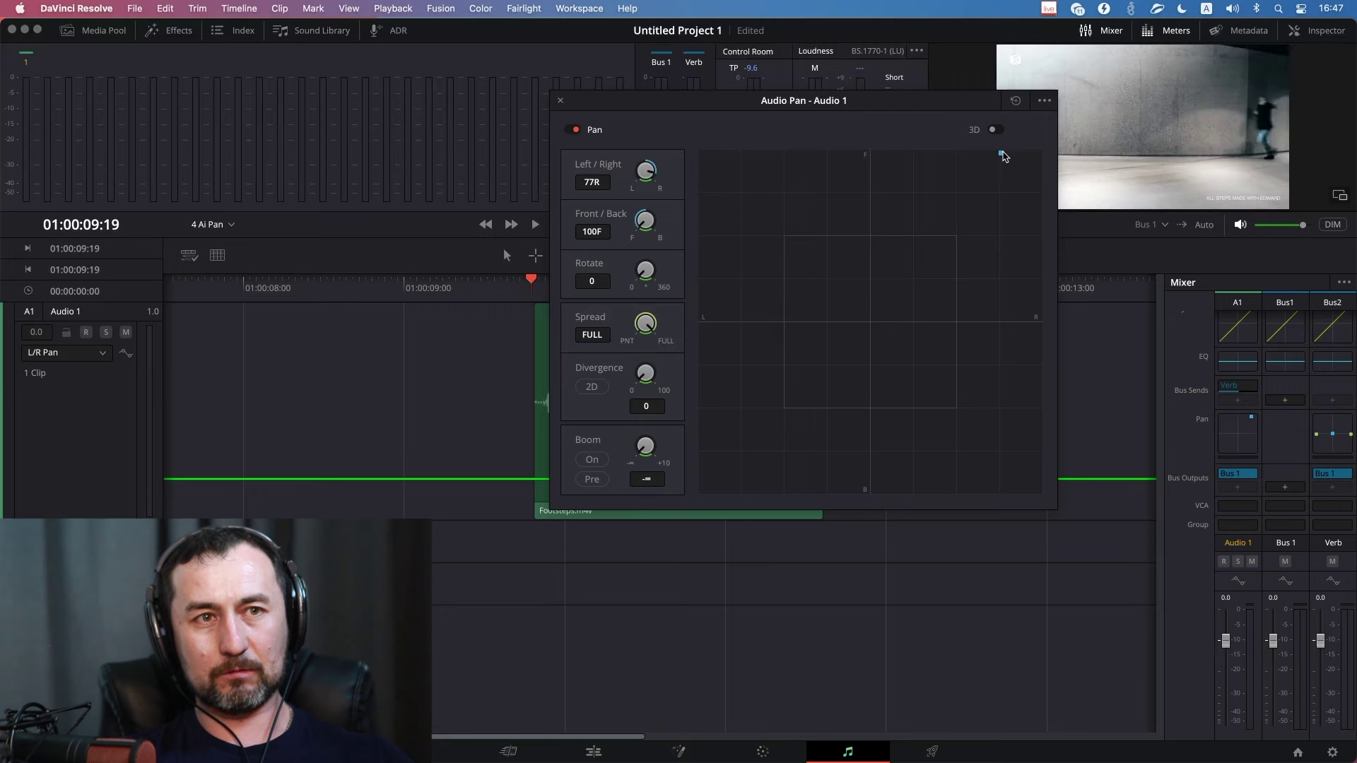
{"action": "left_click", "coordinate": [560, 102]}
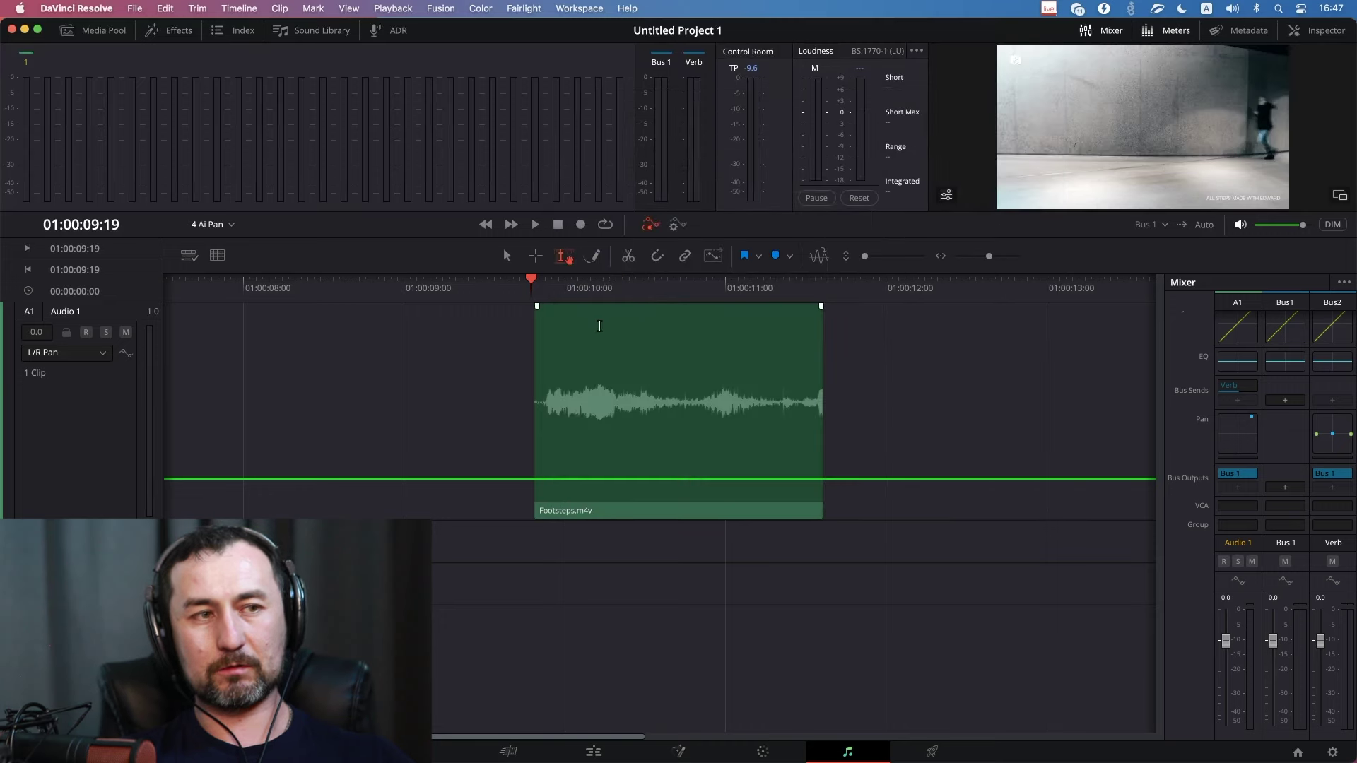
{"action": "left_click", "coordinate": [555, 456]}
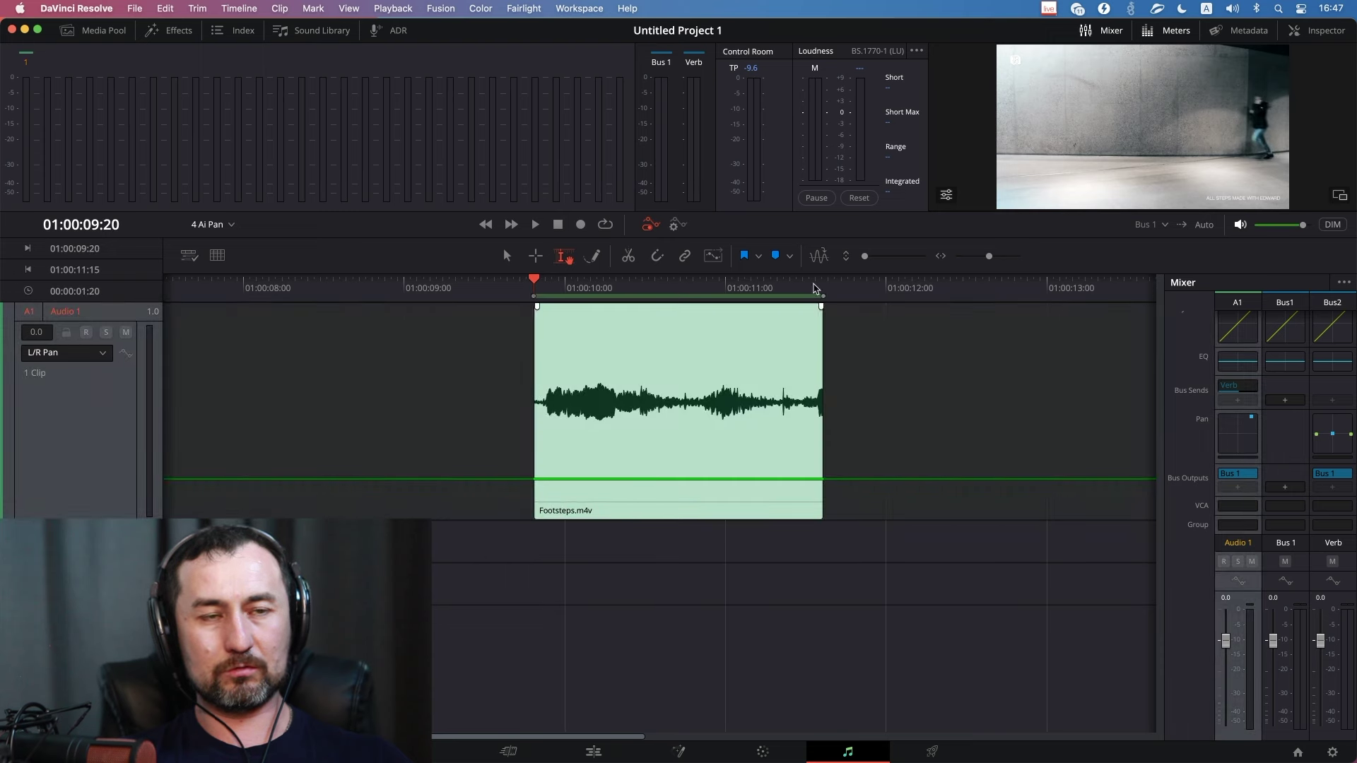
Show tracker controls under the viewer, then use Auto and IntelliTrack to generate Footsteps.m4v pan data.
{"action": "left_click", "coordinate": [947, 195]}
{"action": "left_click", "coordinate": [954, 215]}
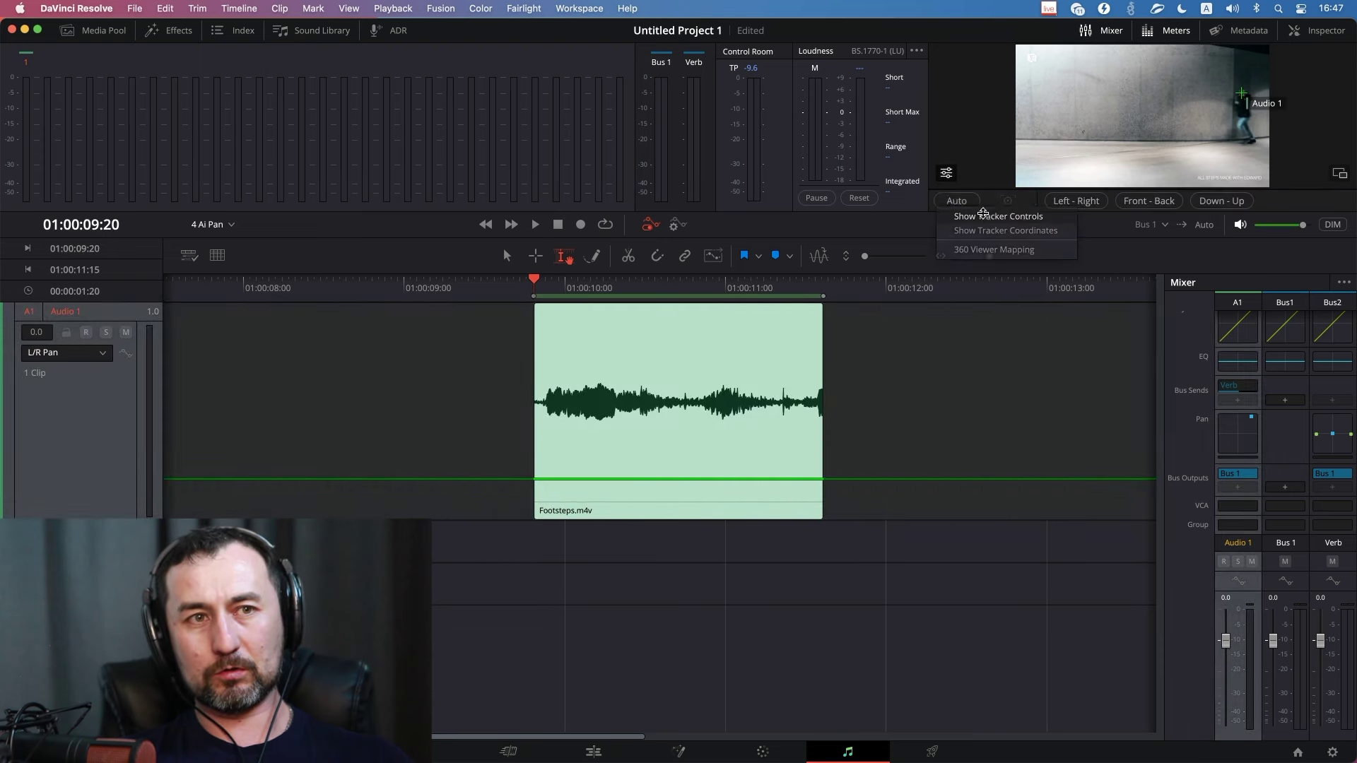
{"action": "left_click", "coordinate": [947, 173]}
{"action": "left_click", "coordinate": [1008, 141]}
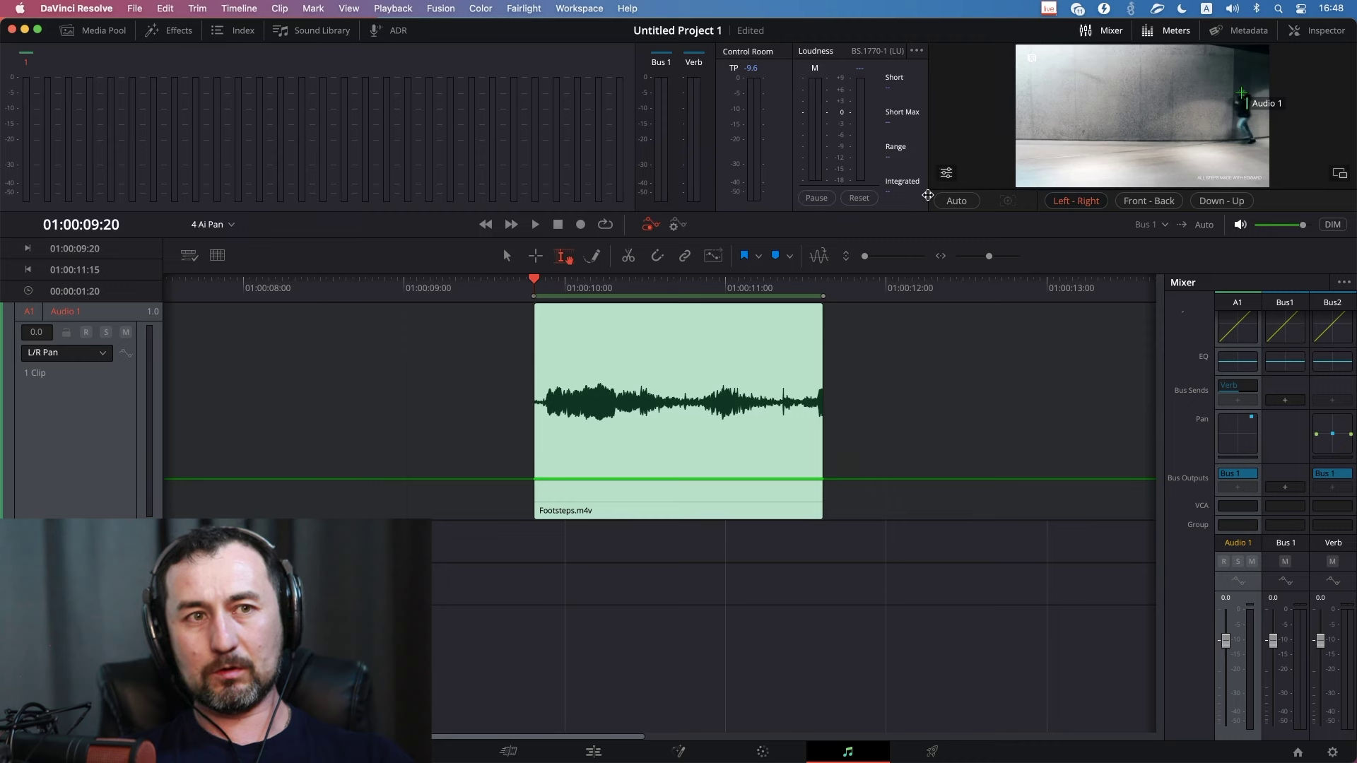
{"action": "left_click", "coordinate": [956, 202]}
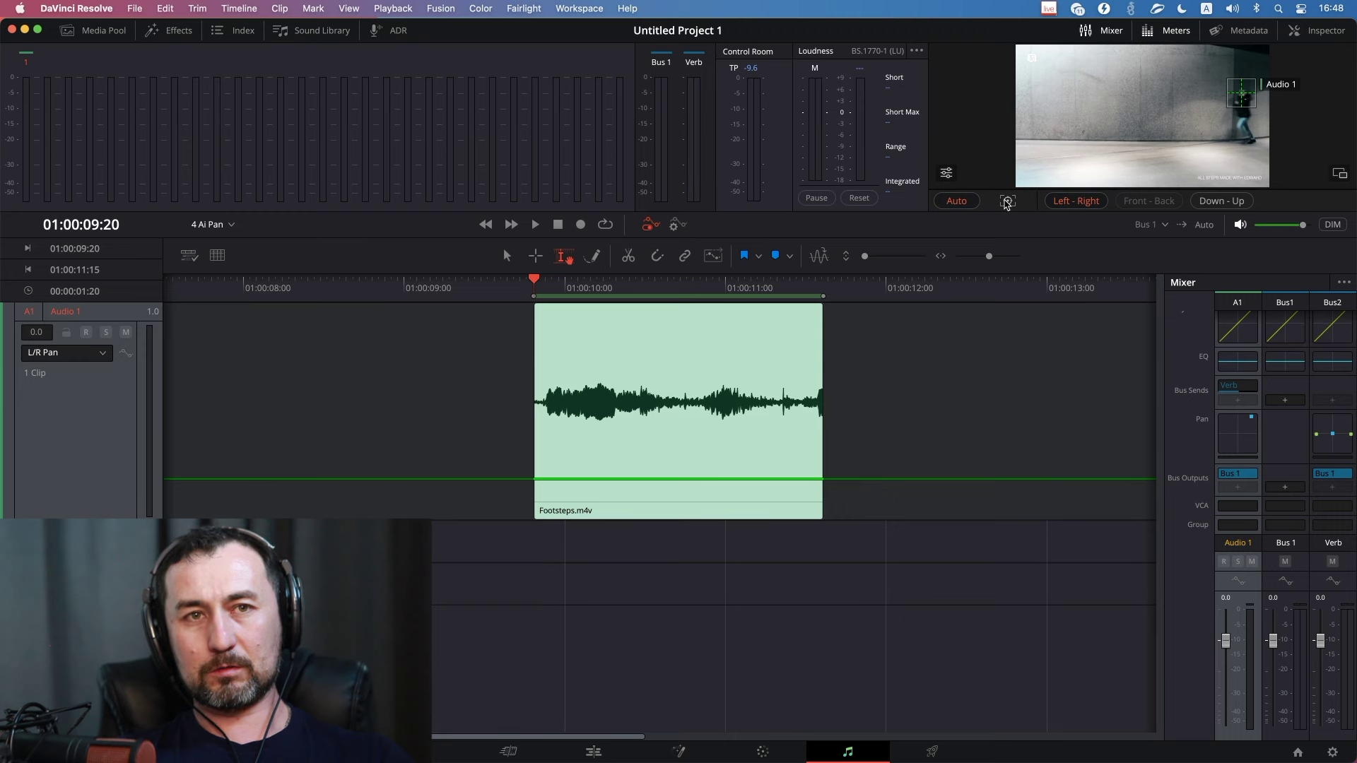
{"action": "left_click", "coordinate": [1007, 201]}
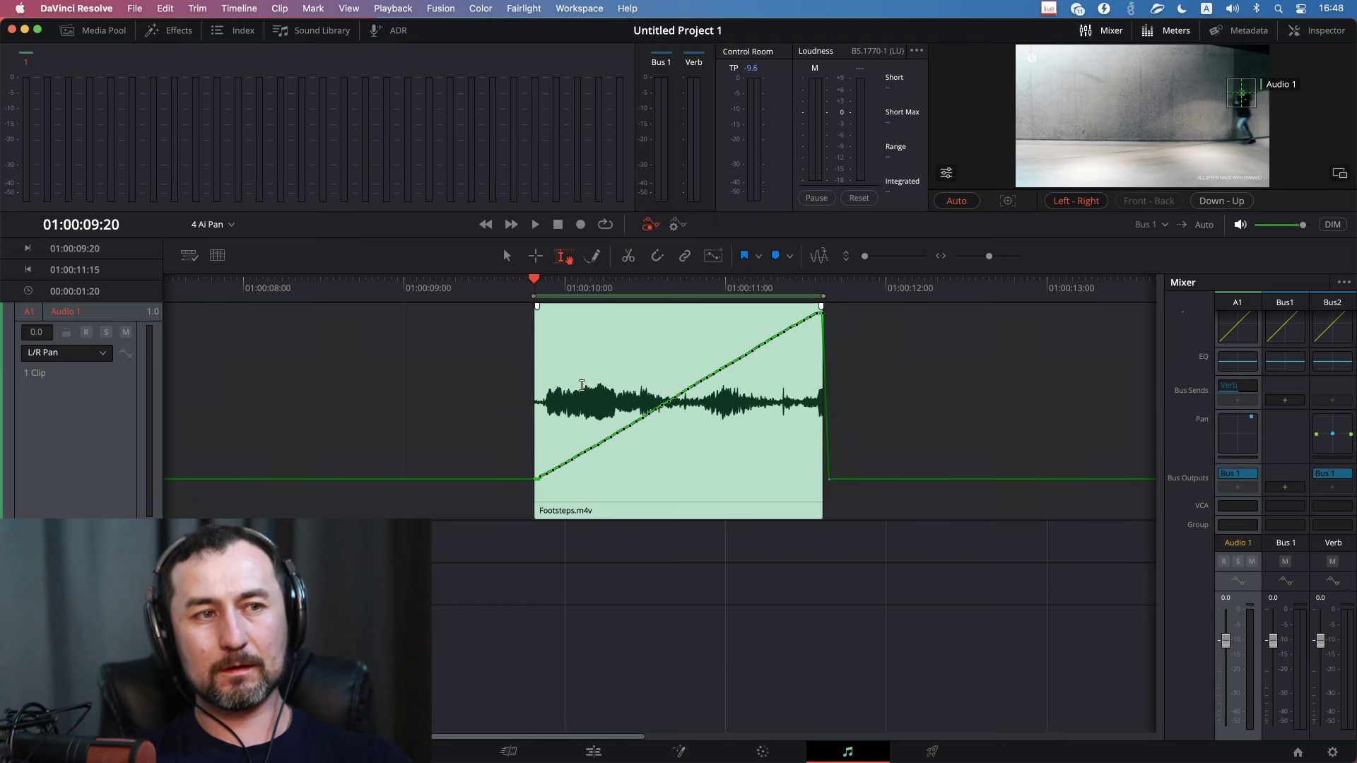
{"action": "left_click", "coordinate": [90, 385]}
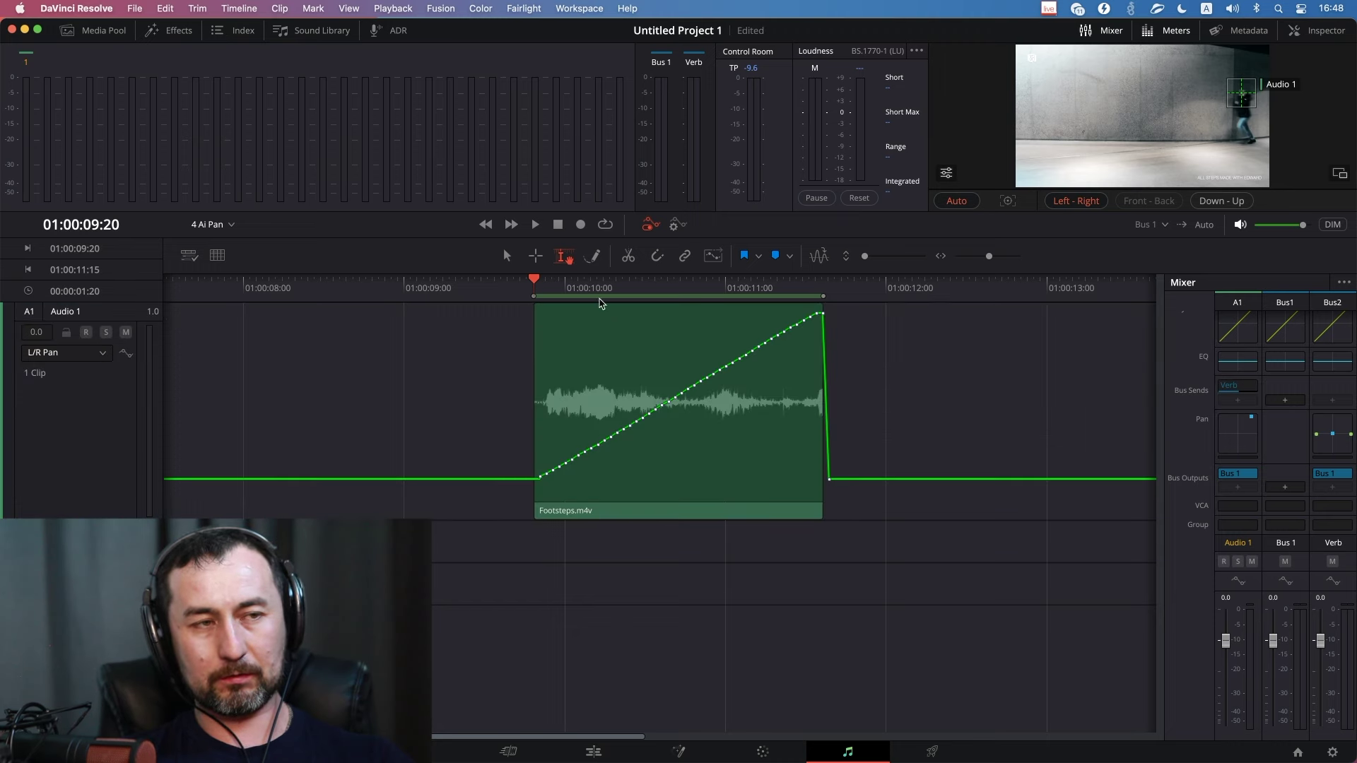
{"action": "left_click", "coordinate": [525, 285]}
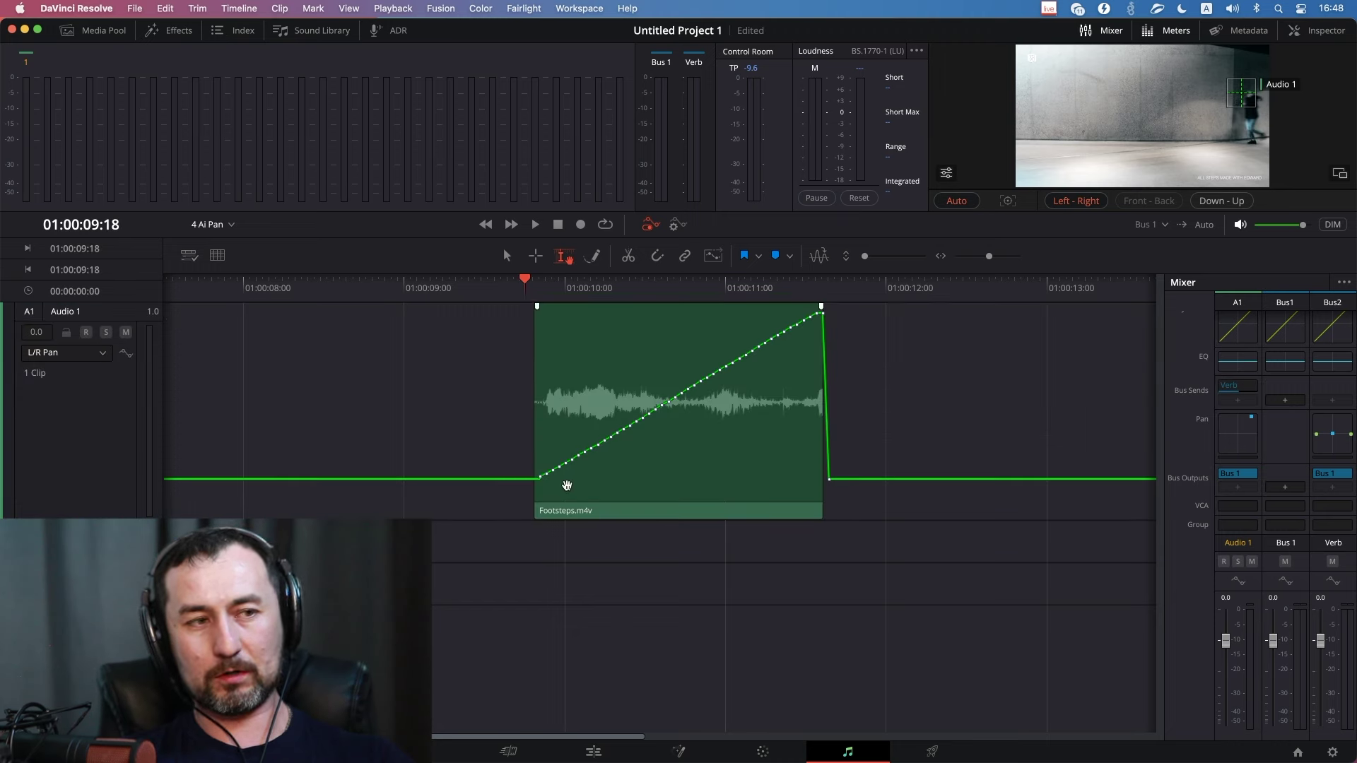
{"action": "key", "text": "space"}
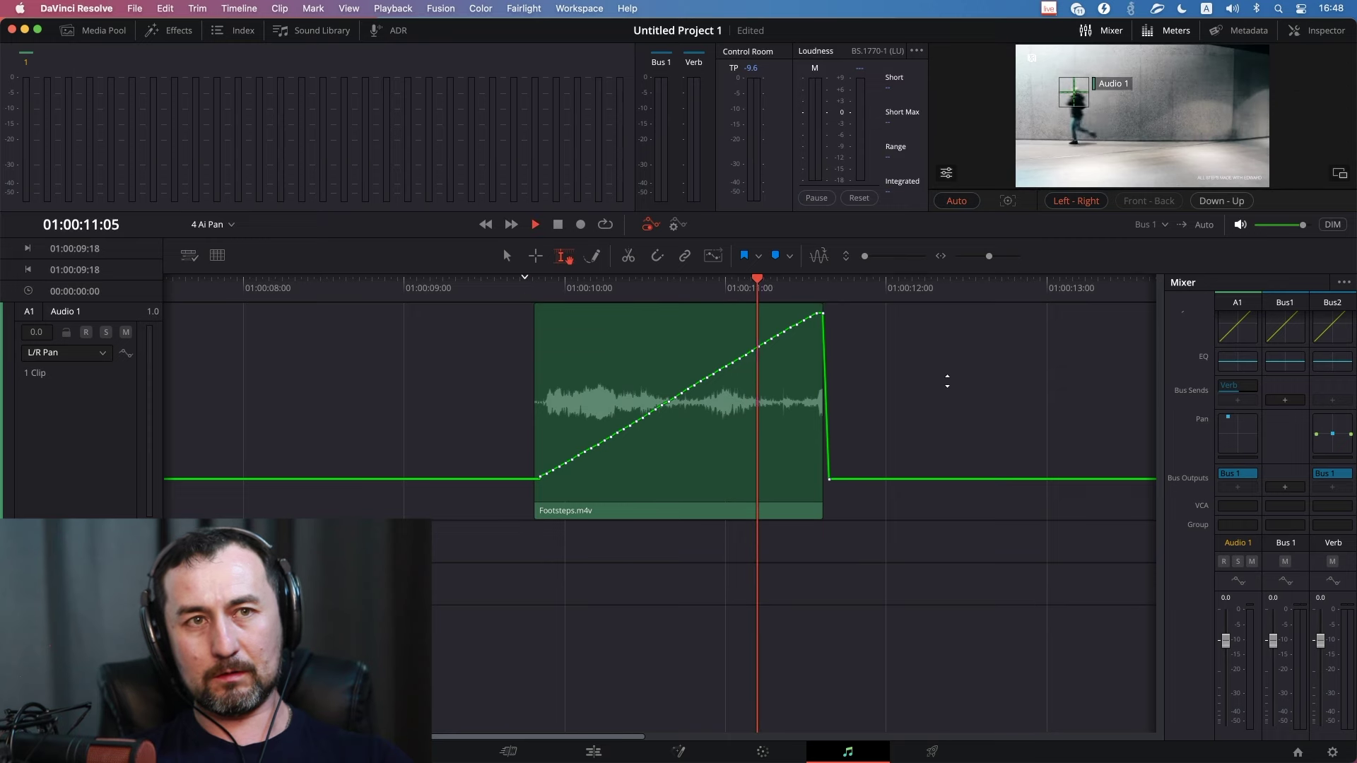
{"action": "key", "text": "space"}
{"action": "key", "text": "space"}
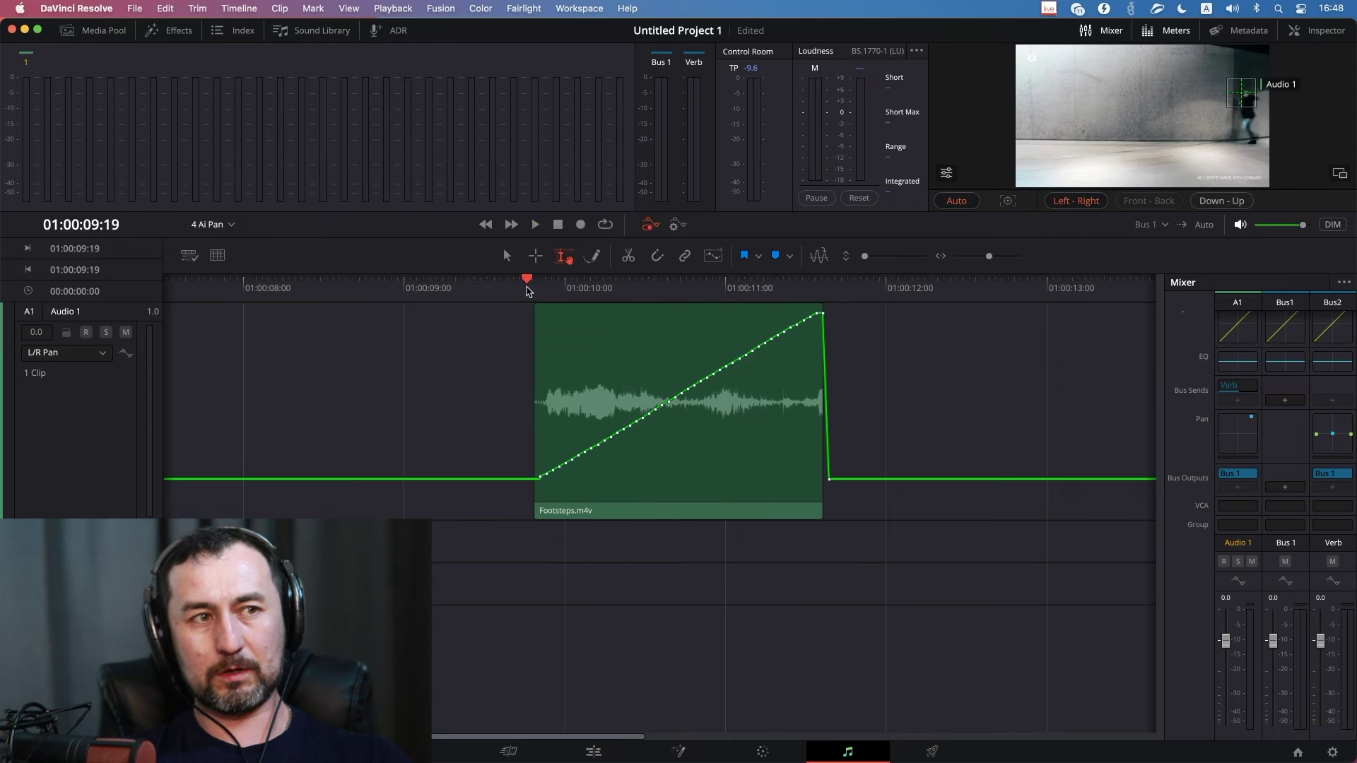
{"action": "key", "text": "space"}
{"action": "double_click", "coordinate": [1237, 435]}
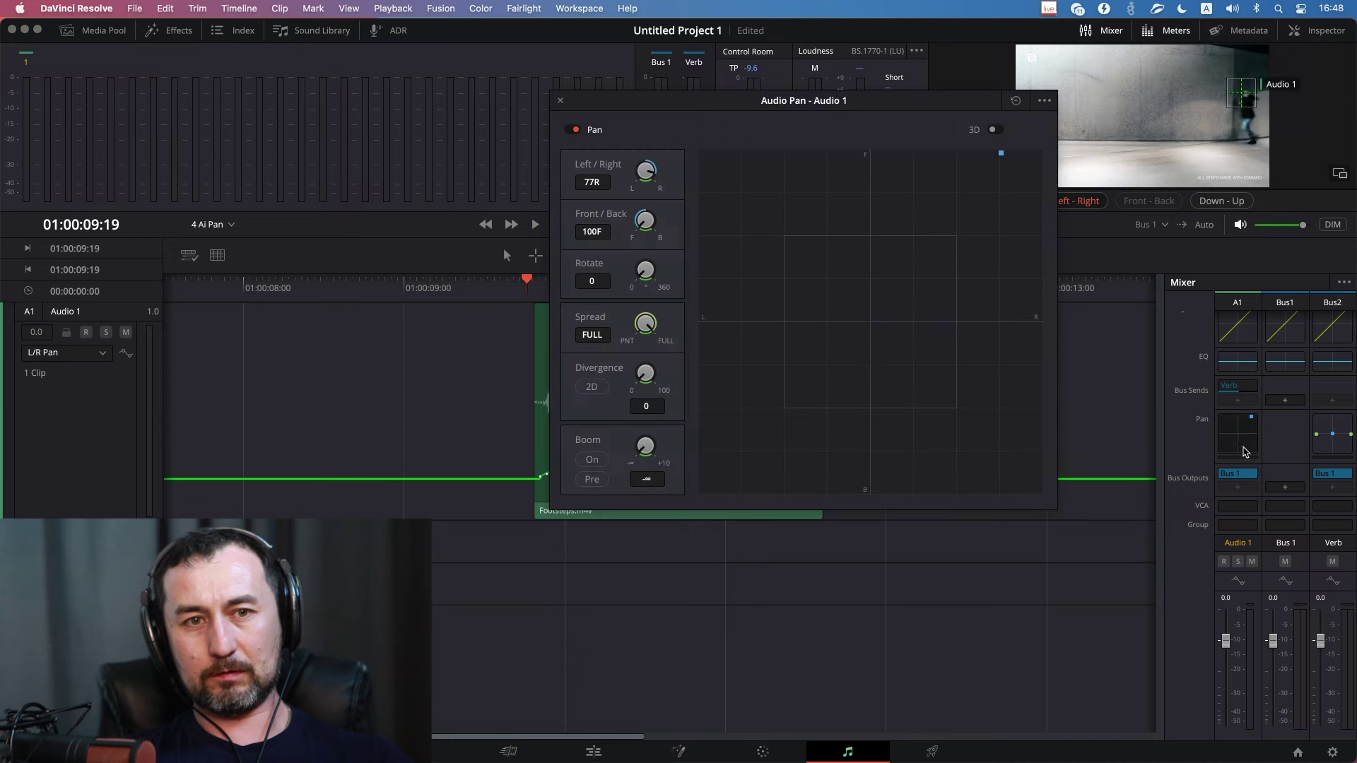
{"action": "left_click_drag", "start_coordinate": [928, 100], "coordinate": [1139, 100]}
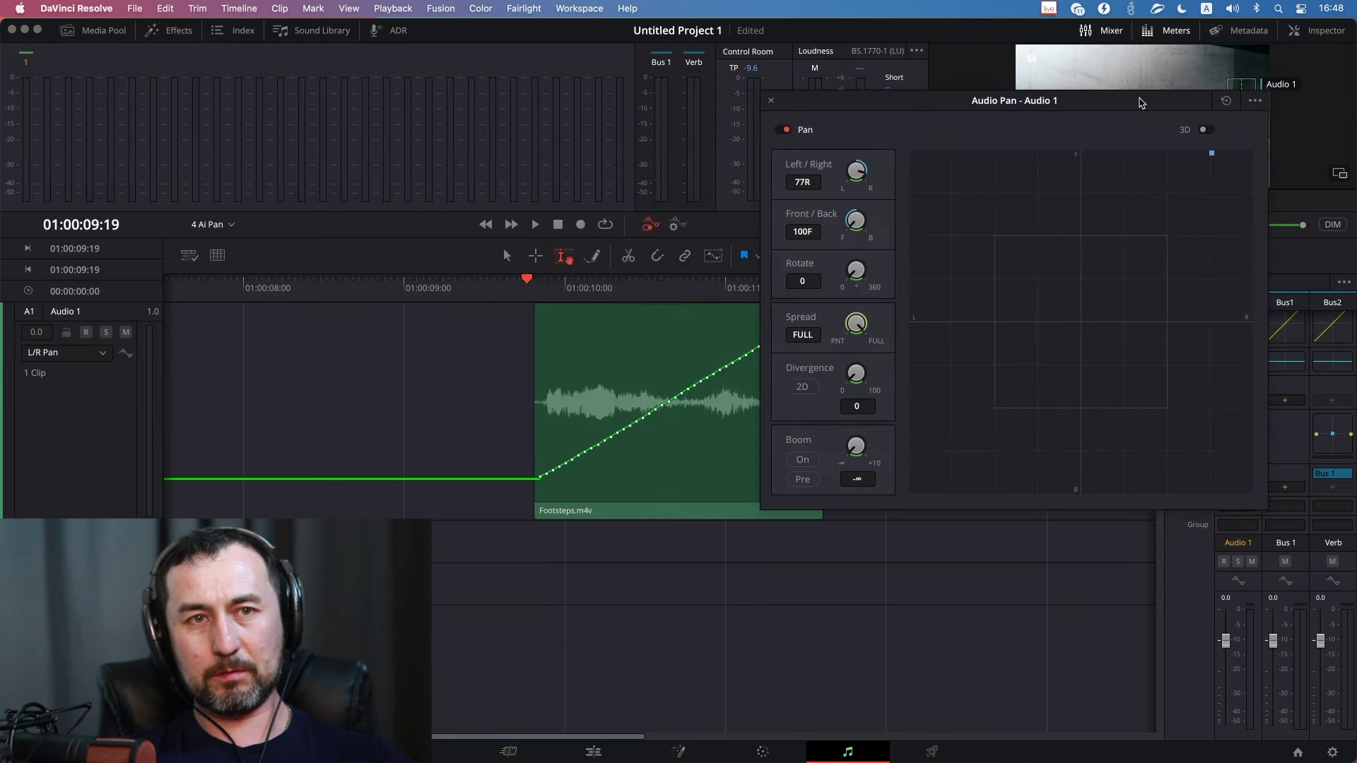
{"action": "key", "text": "space"}
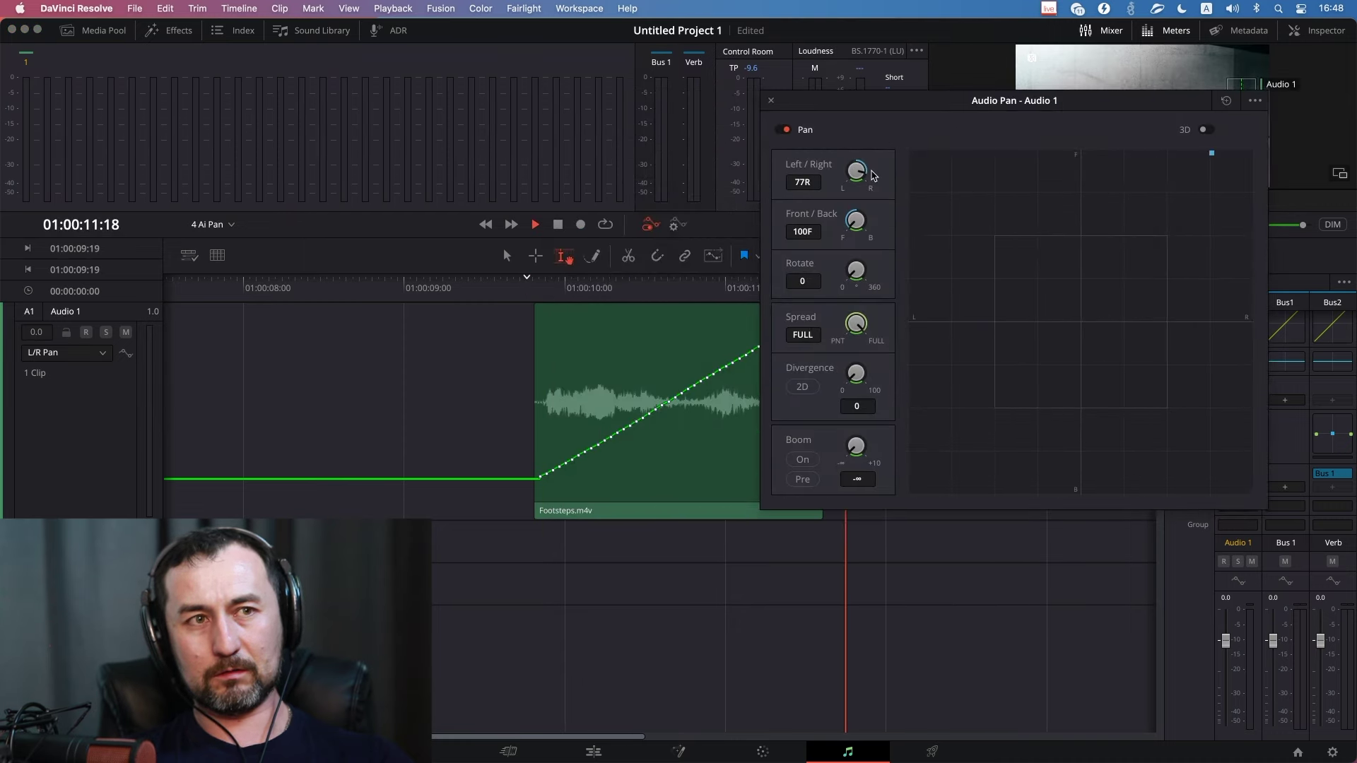
{"action": "left_click", "coordinate": [771, 100]}
{"action": "key", "text": "space"}
{"action": "left_click", "coordinate": [601, 428]}
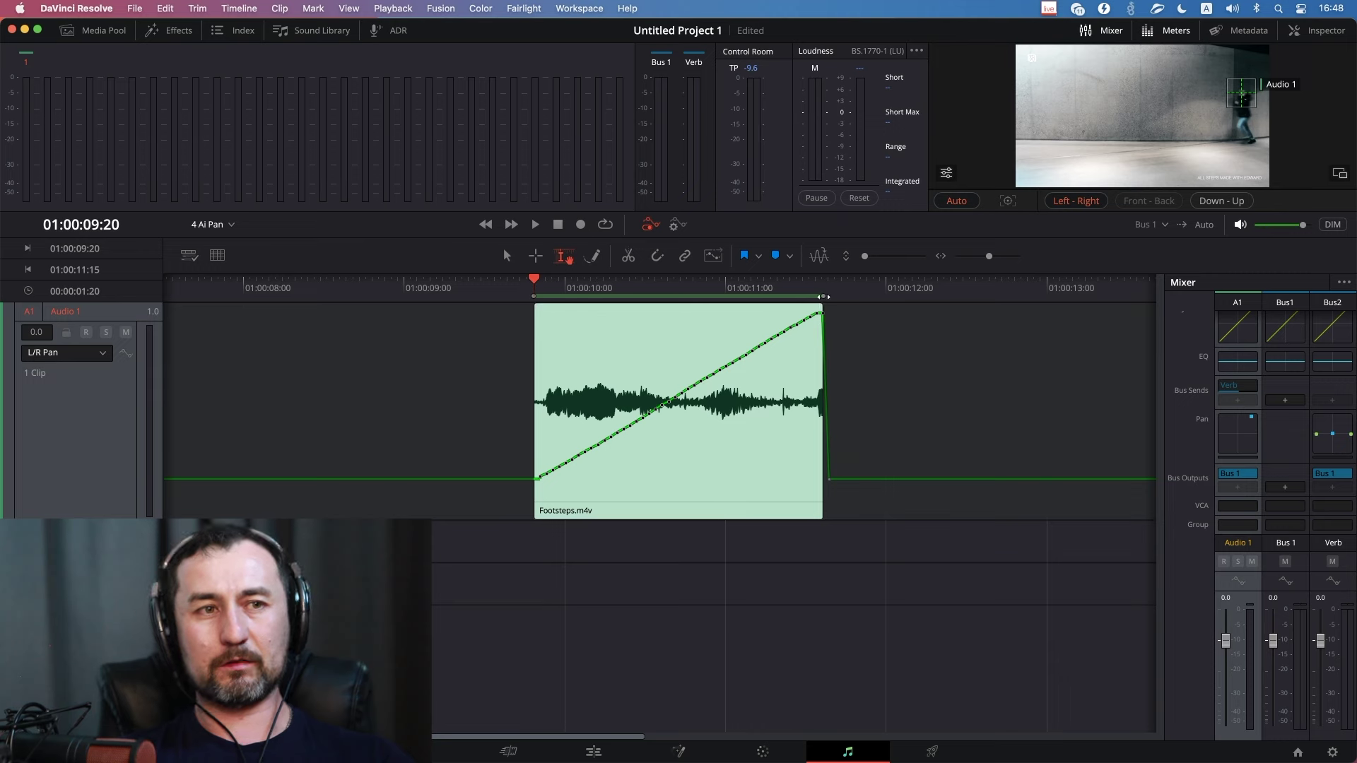
{"action": "left_click", "coordinate": [925, 396]}
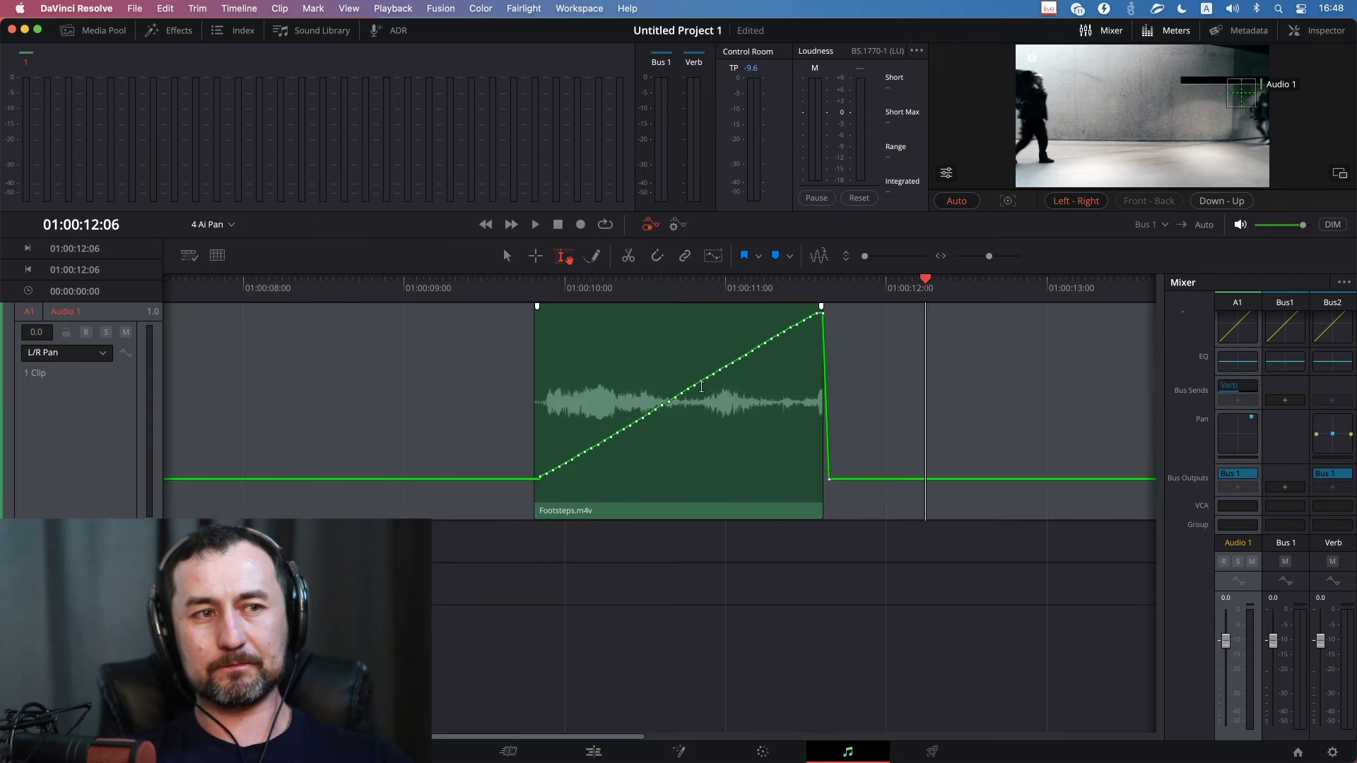
{"action": "mouse_move", "coordinate": [685, 396]}
{"action": "left_mouse_down"}
{"action": "mouse_move", "coordinate": [739, 396]}
{"action": "mouse_move", "coordinate": [705, 447]}
{"action": "left_mouse_up"}
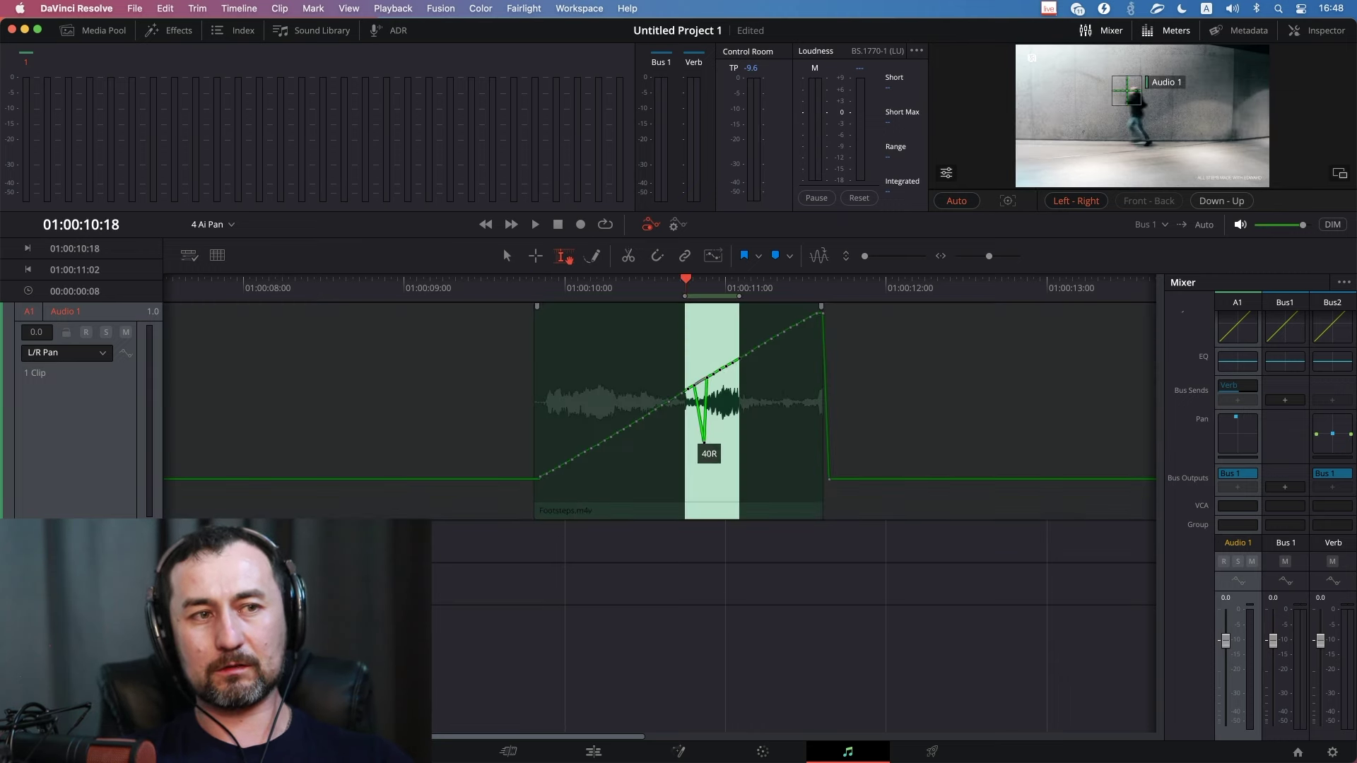
Undo the pan dip and redraw the pan curve freehand to the clip's end.
{"action": "key", "text": "super+z"}
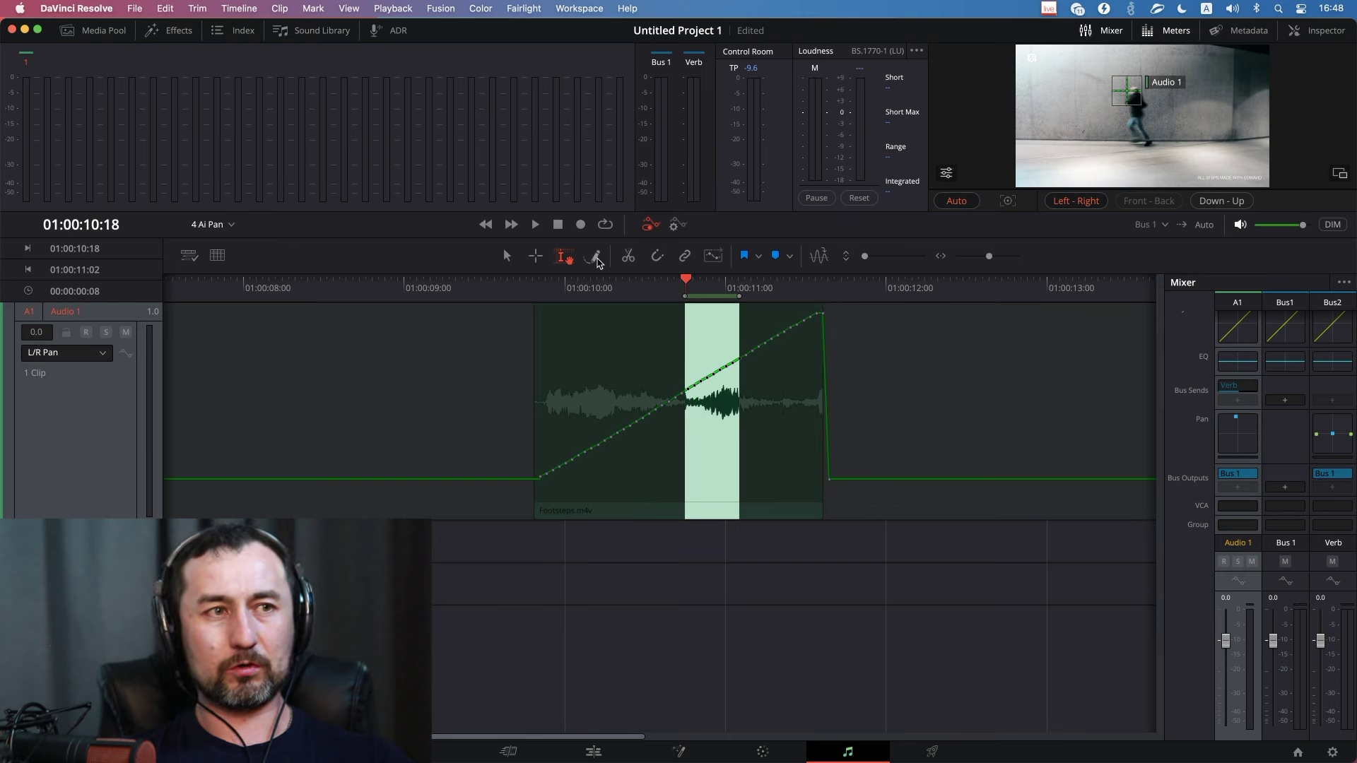
{"action": "left_click_drag", "start_coordinate": [818, 363], "coordinate": [831, 370]}
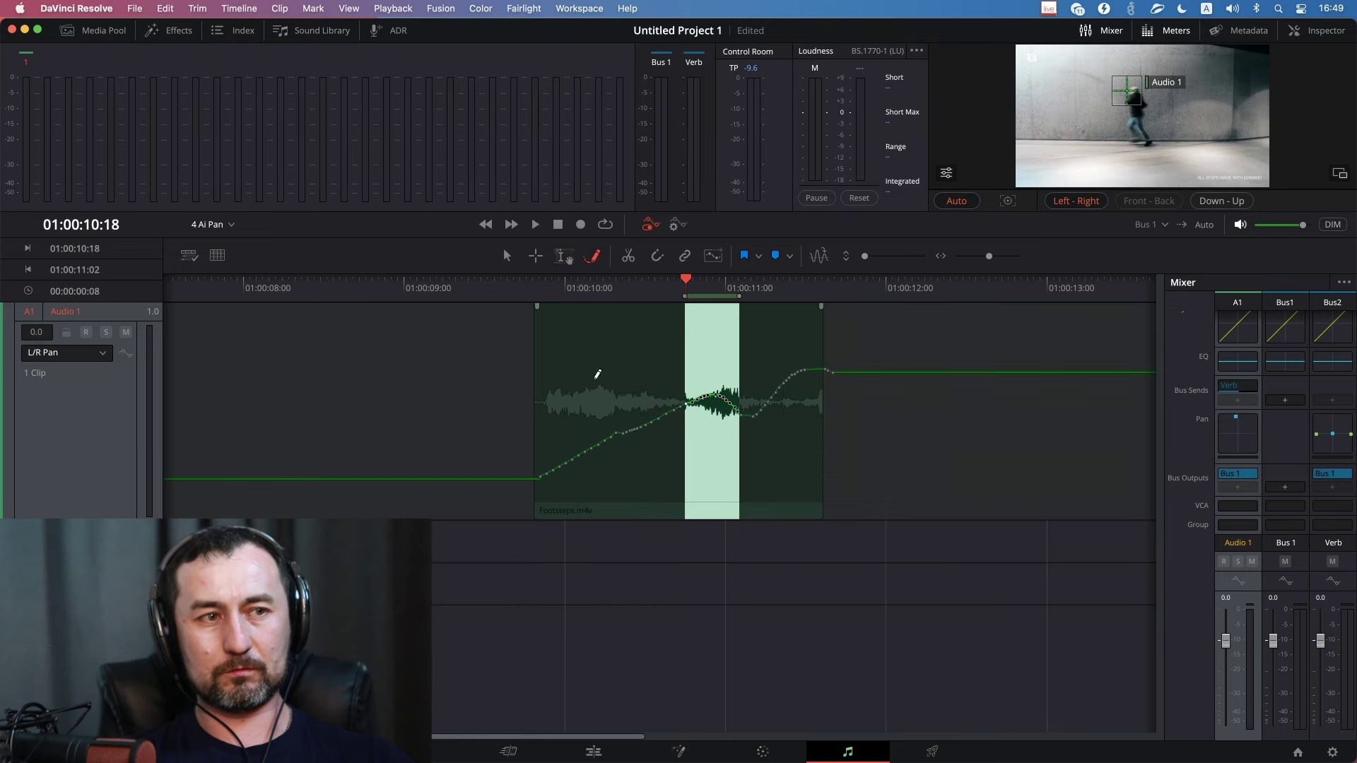
{"action": "left_click_drag", "start_coordinate": [736, 440], "coordinate": [817, 493]}
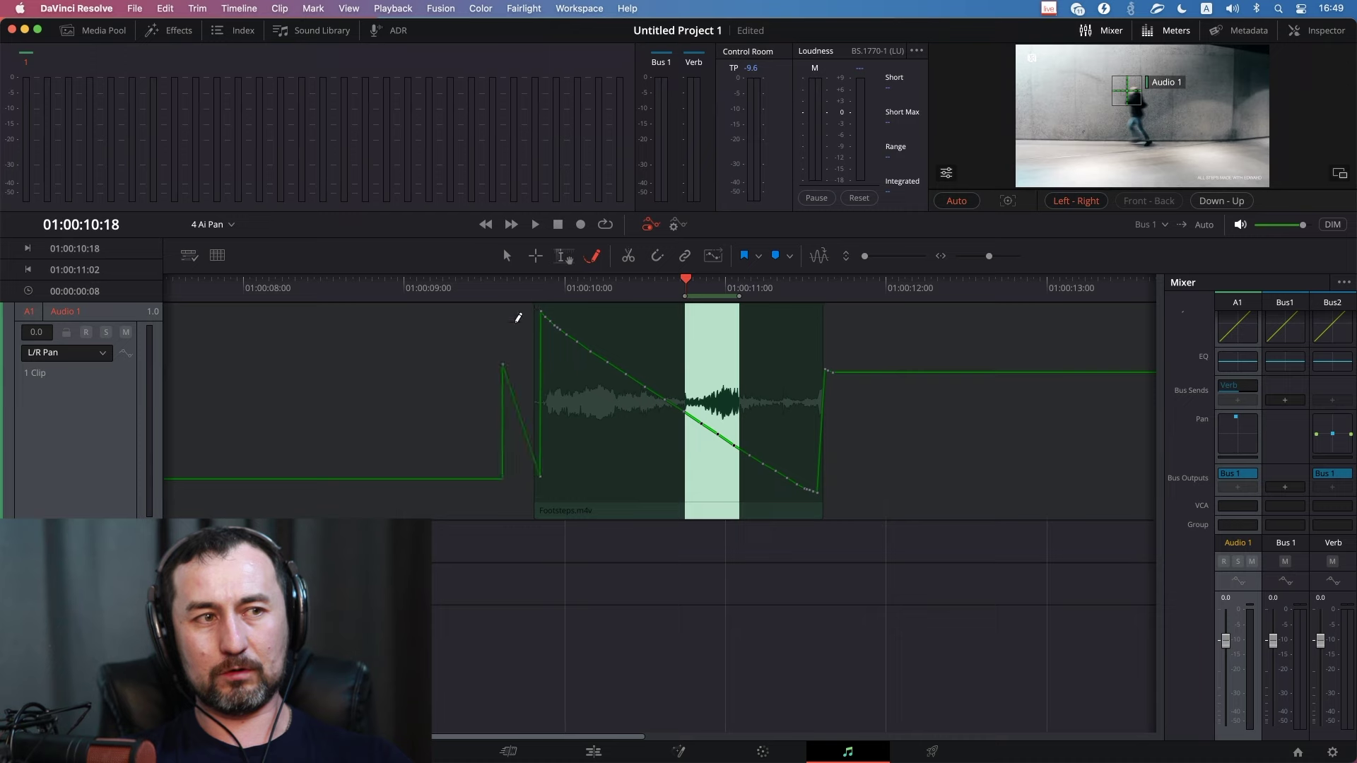
{"action": "left_click", "coordinate": [530, 306]}
{"action": "key", "text": "space"}
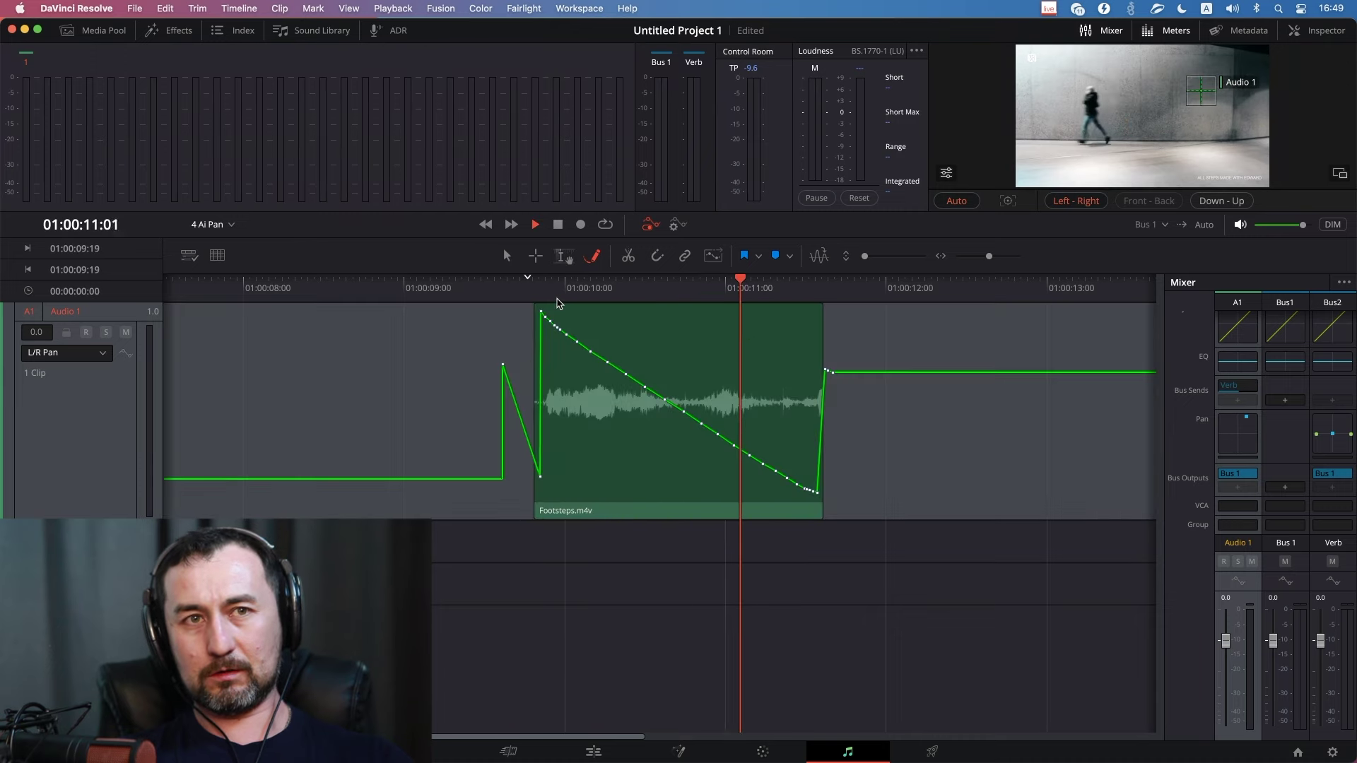
{"action": "key", "text": "space"}
Record a new pan pass from 01:00:09:21, confirm the straight rising ramp, and save.
{"action": "left_click", "coordinate": [543, 293]}
{"action": "key", "text": "space"}
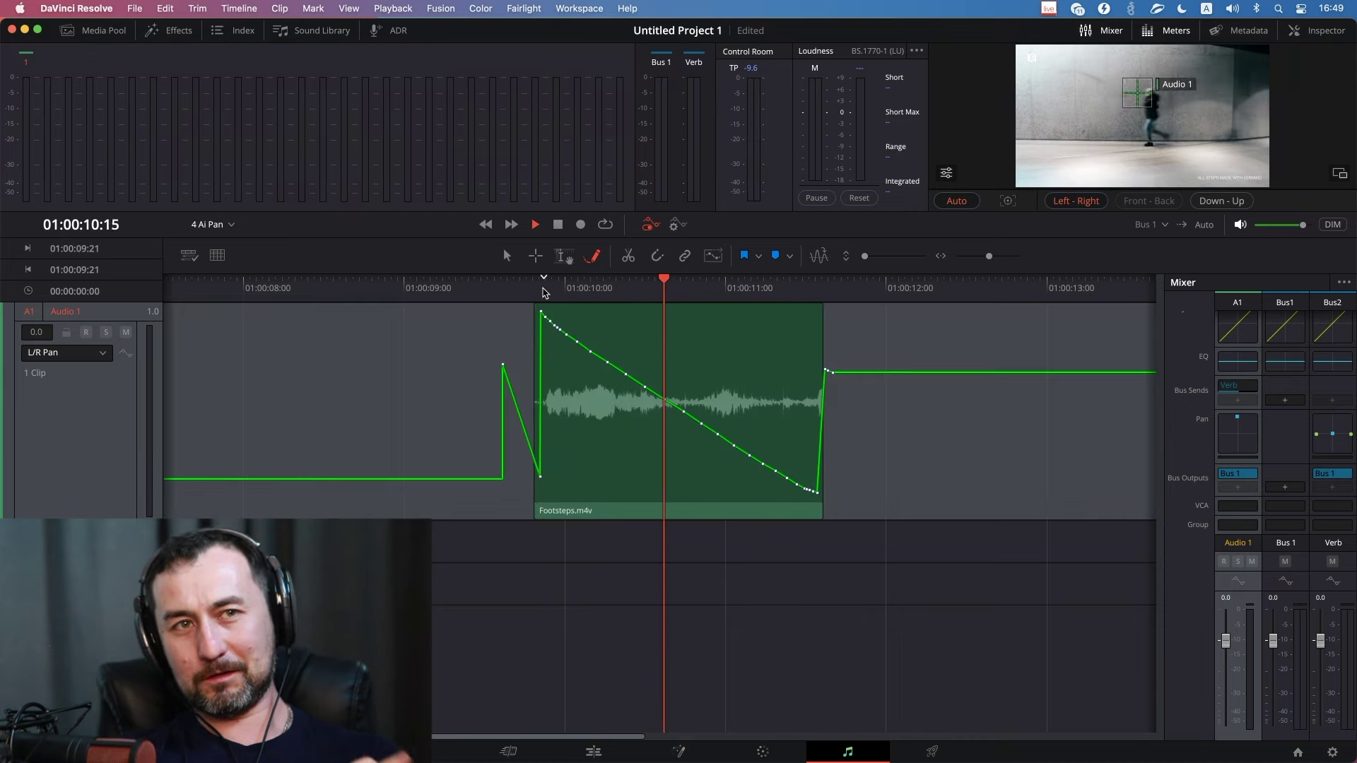
{"action": "key", "text": "space"}
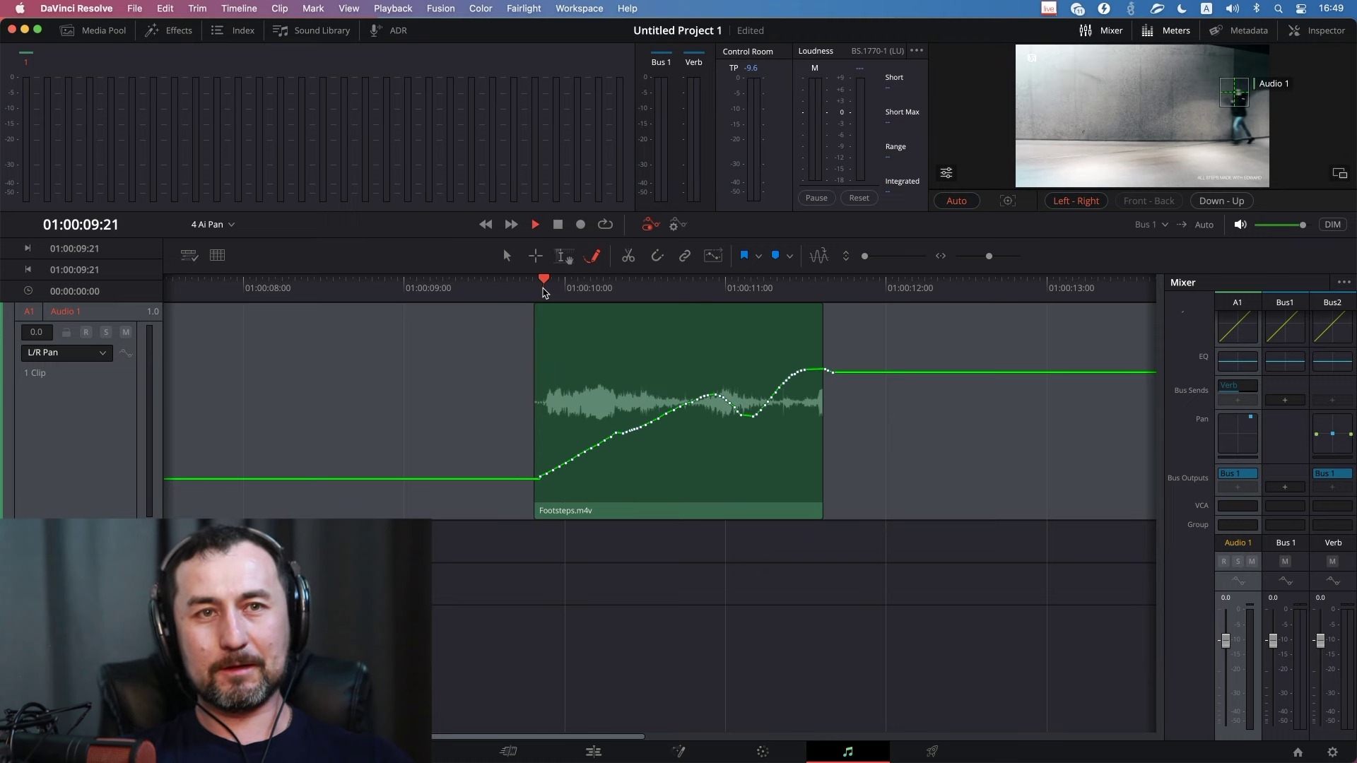
{"action": "key", "text": "space"}
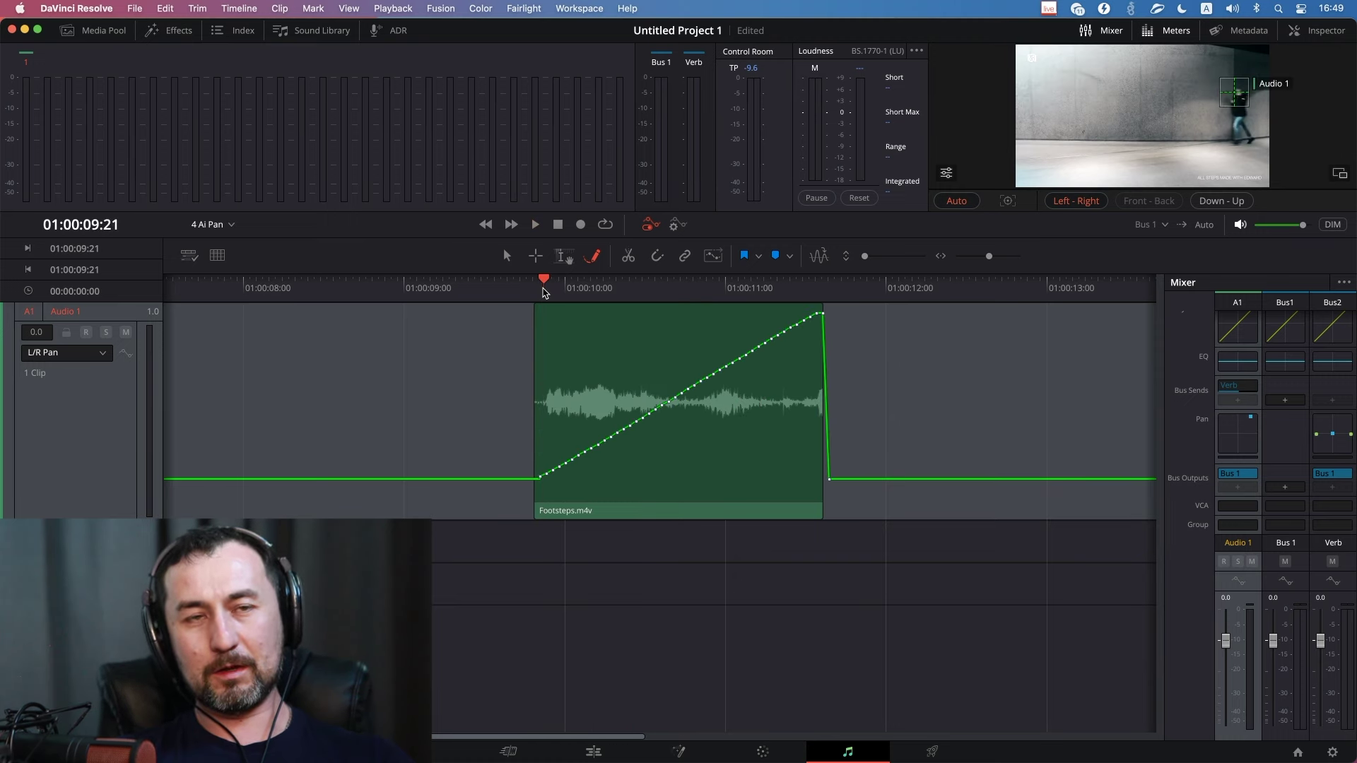
{"action": "key", "text": "super+s"}
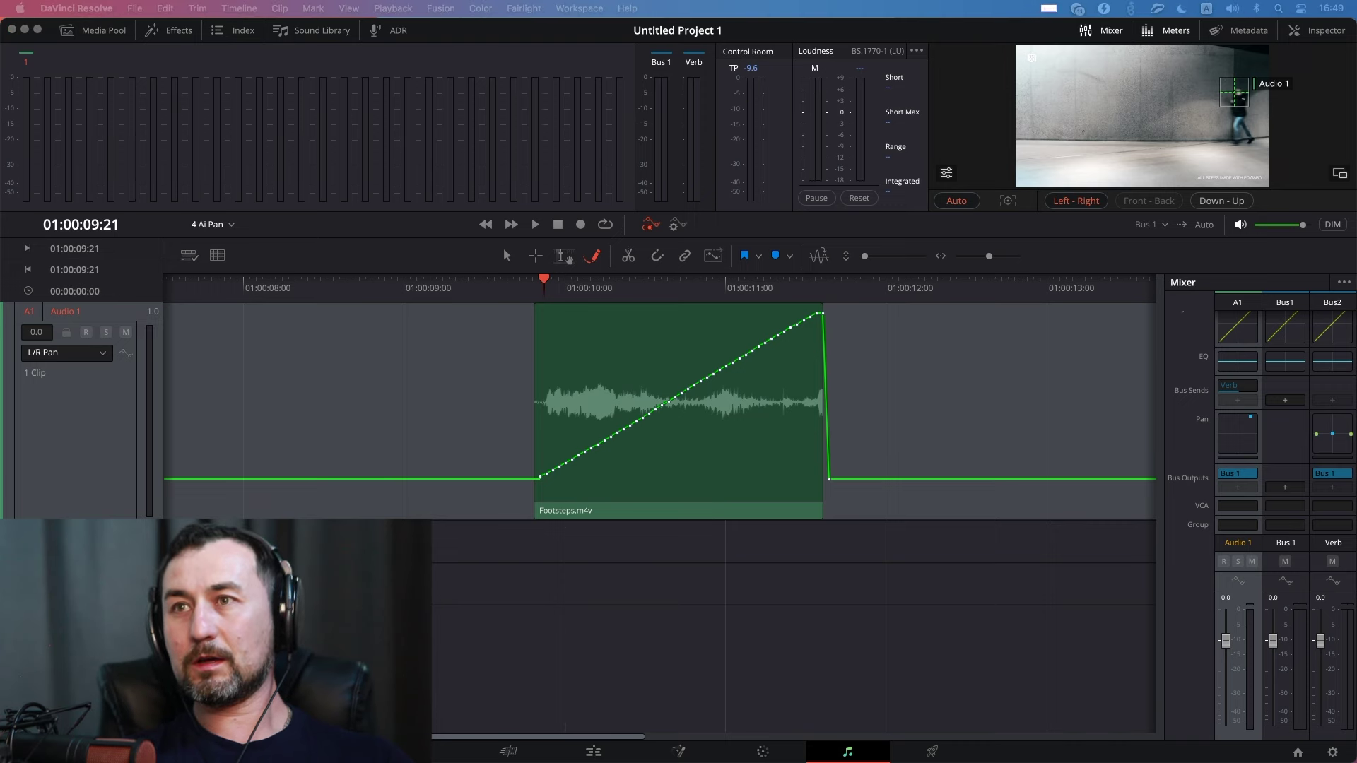
Open the Audio 1 equalizer and play from 01:00:09:23 to show the spectrum.
{"action": "double_click", "coordinate": [1229, 363]}
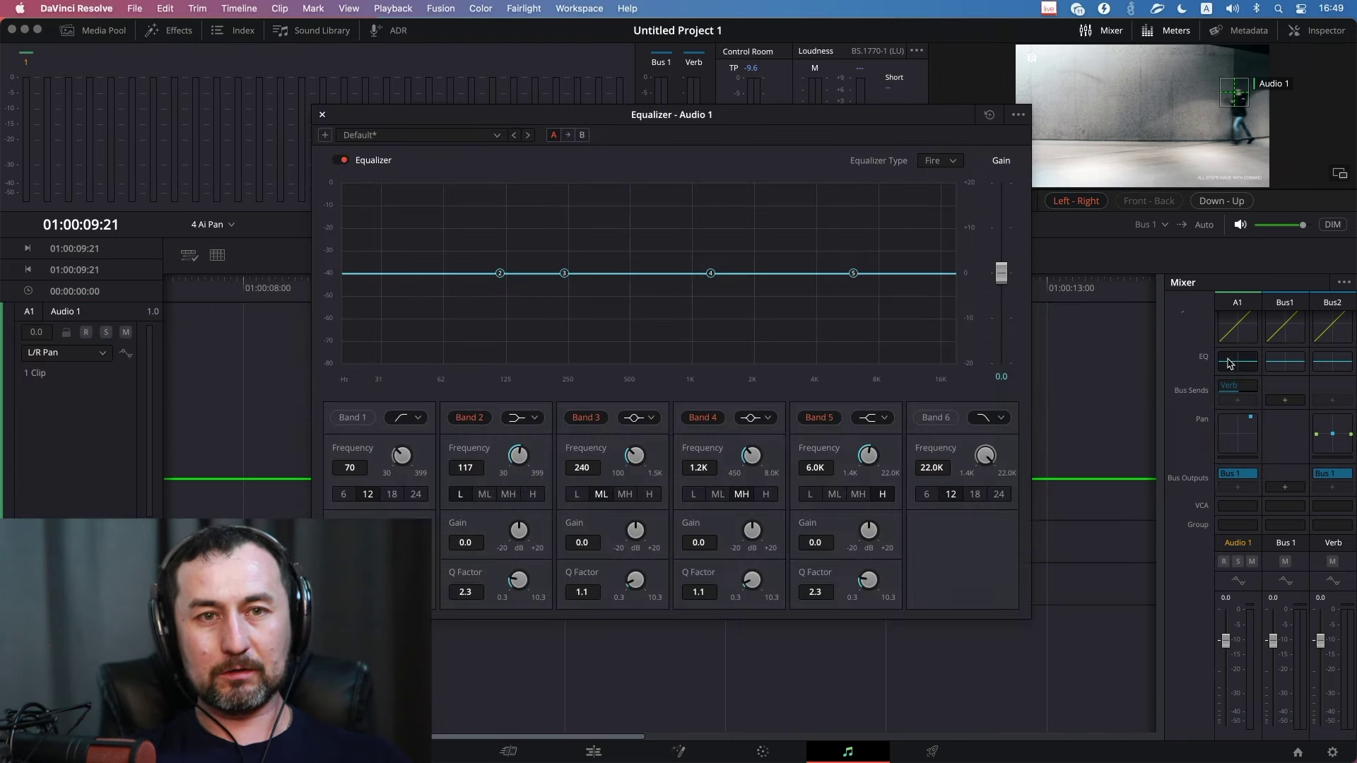
{"action": "mouse_move", "coordinate": [709, 114]}
{"action": "left_mouse_down"}
{"action": "mouse_move", "coordinate": [821, 94]}
{"action": "mouse_move", "coordinate": [698, 62]}
{"action": "mouse_move", "coordinate": [672, 131]}
{"action": "left_mouse_up"}
{"action": "key", "text": "space"}
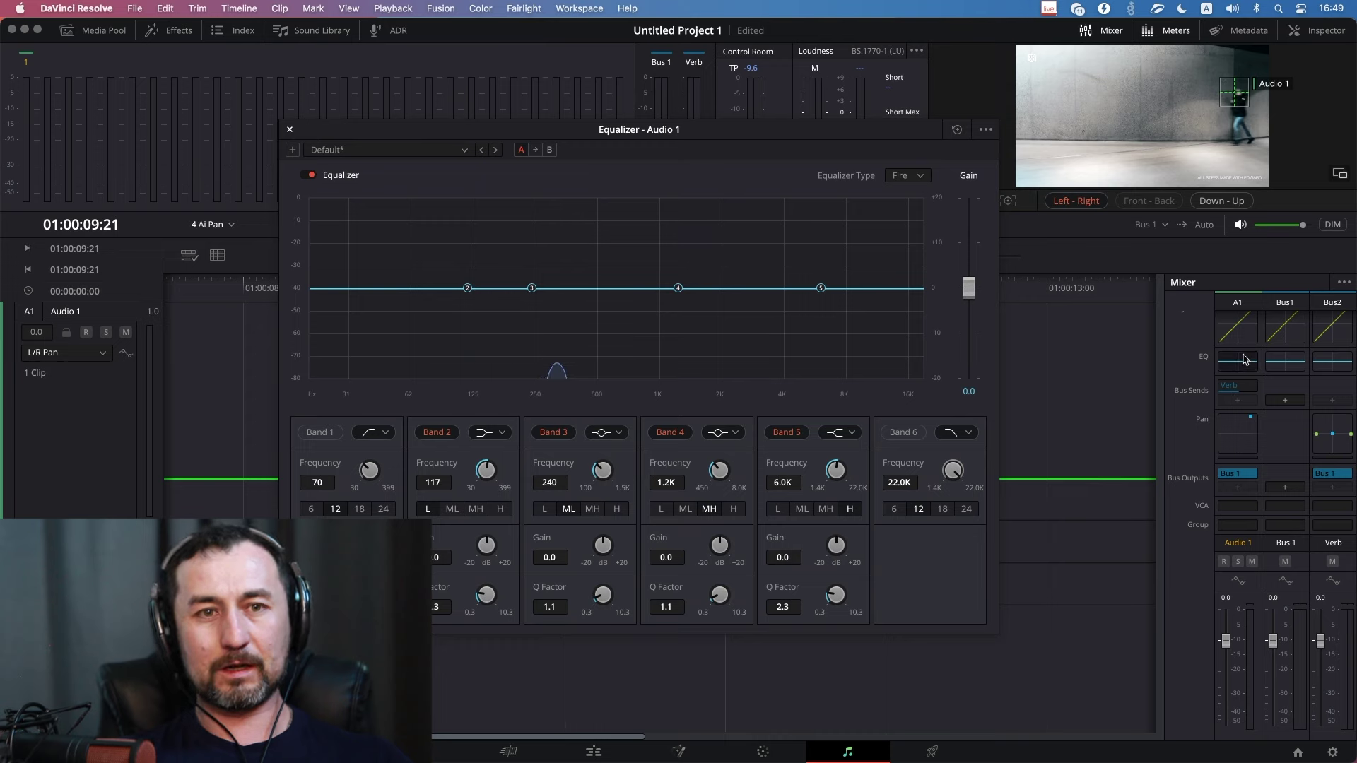
{"action": "key", "text": "space"}
{"action": "key", "text": "space"}
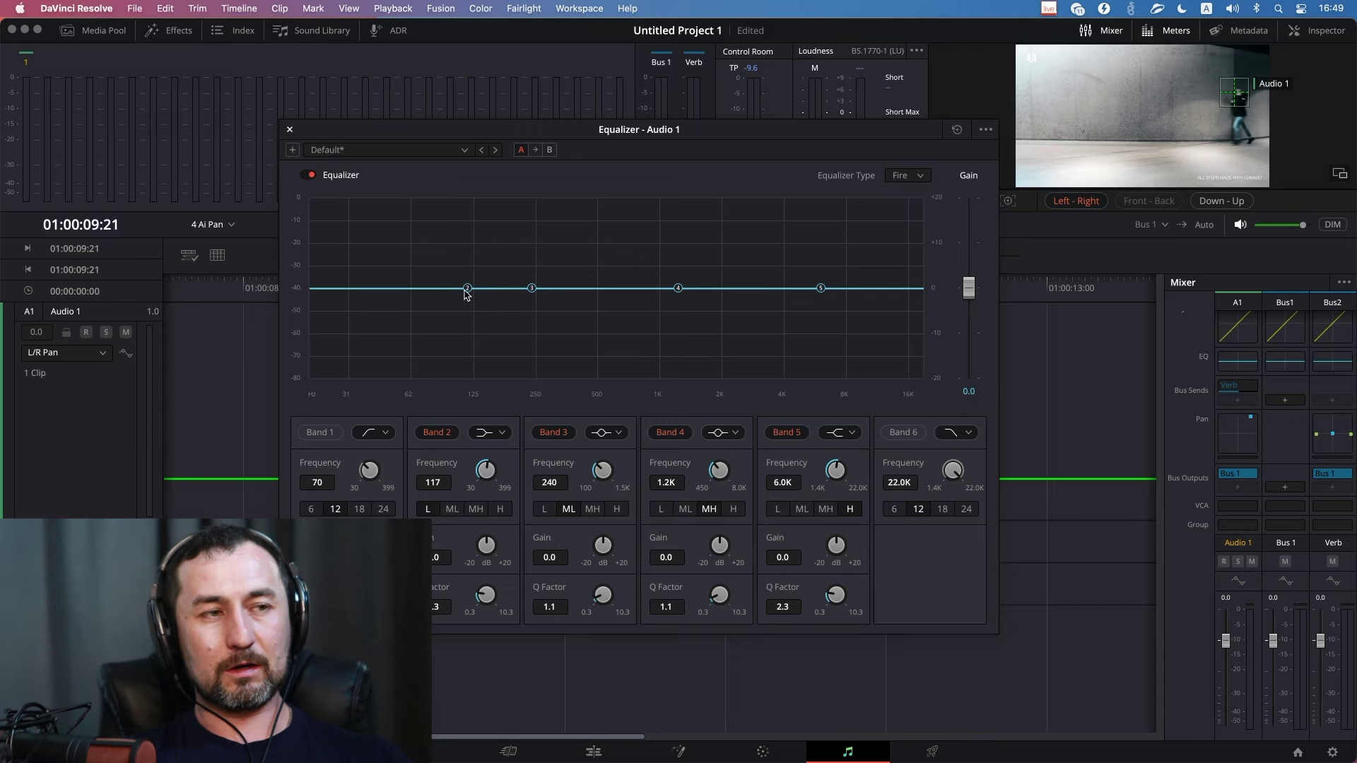
{"action": "left_click_drag", "start_coordinate": [686, 144], "coordinate": [696, 363]}
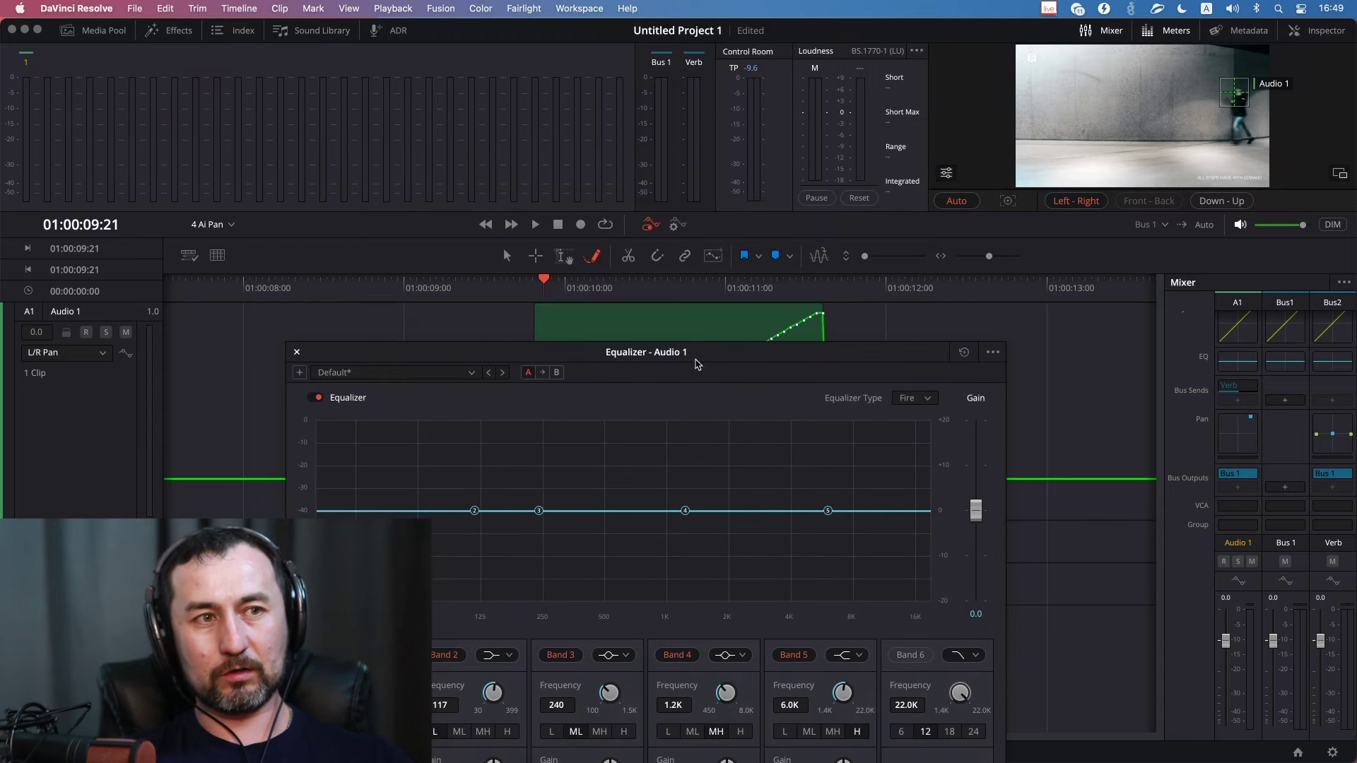
{"action": "left_click", "coordinate": [558, 291]}
{"action": "key", "text": "space"}
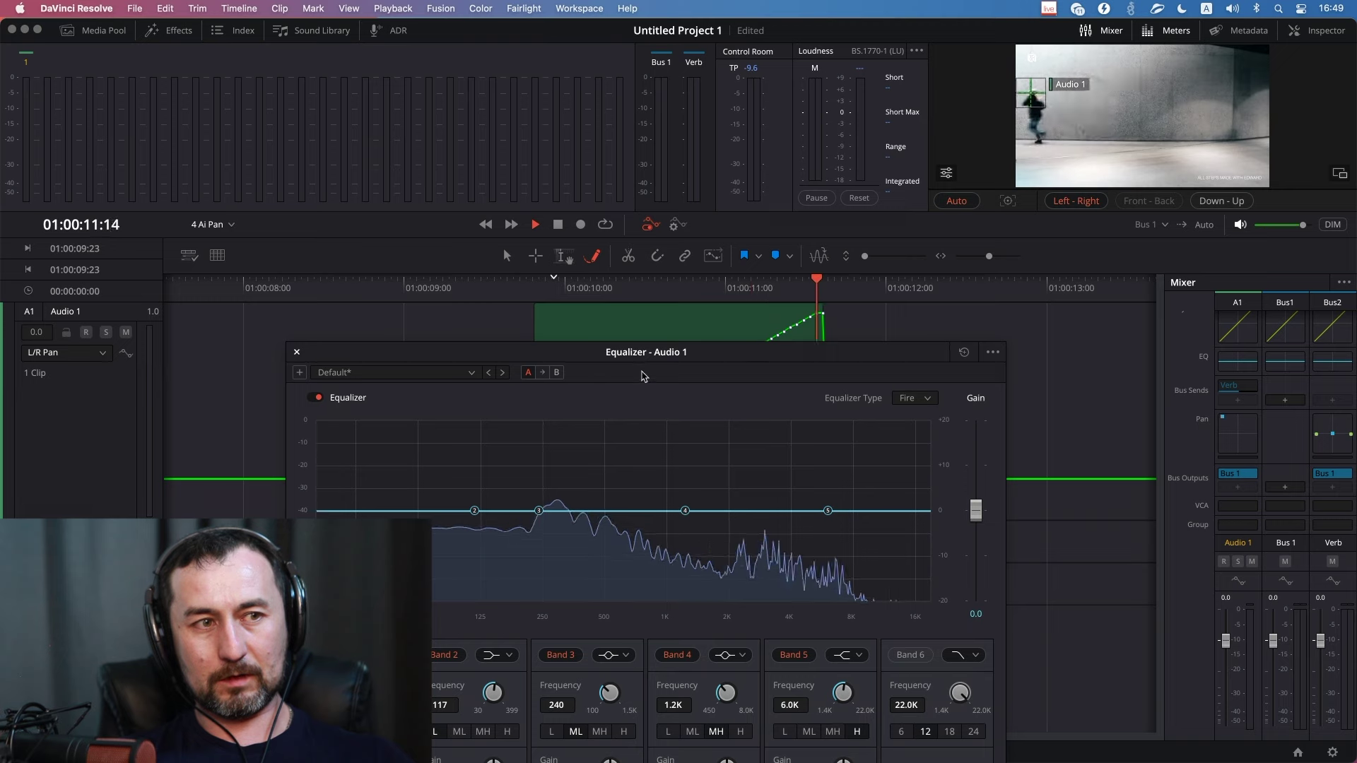
{"action": "left_click_drag", "start_coordinate": [643, 353], "coordinate": [507, 230]}
{"action": "key", "text": "space"}
Make band 2 a low cut near 151 Hz and band 3 a notch around 301 Hz.
{"action": "mouse_move", "coordinate": [338, 388]}
{"action": "left_mouse_down"}
{"action": "mouse_move", "coordinate": [321, 452]}
{"action": "mouse_move", "coordinate": [354, 423]}
{"action": "left_mouse_up"}
{"action": "left_click_drag", "start_coordinate": [614, 230], "coordinate": [631, 108]}
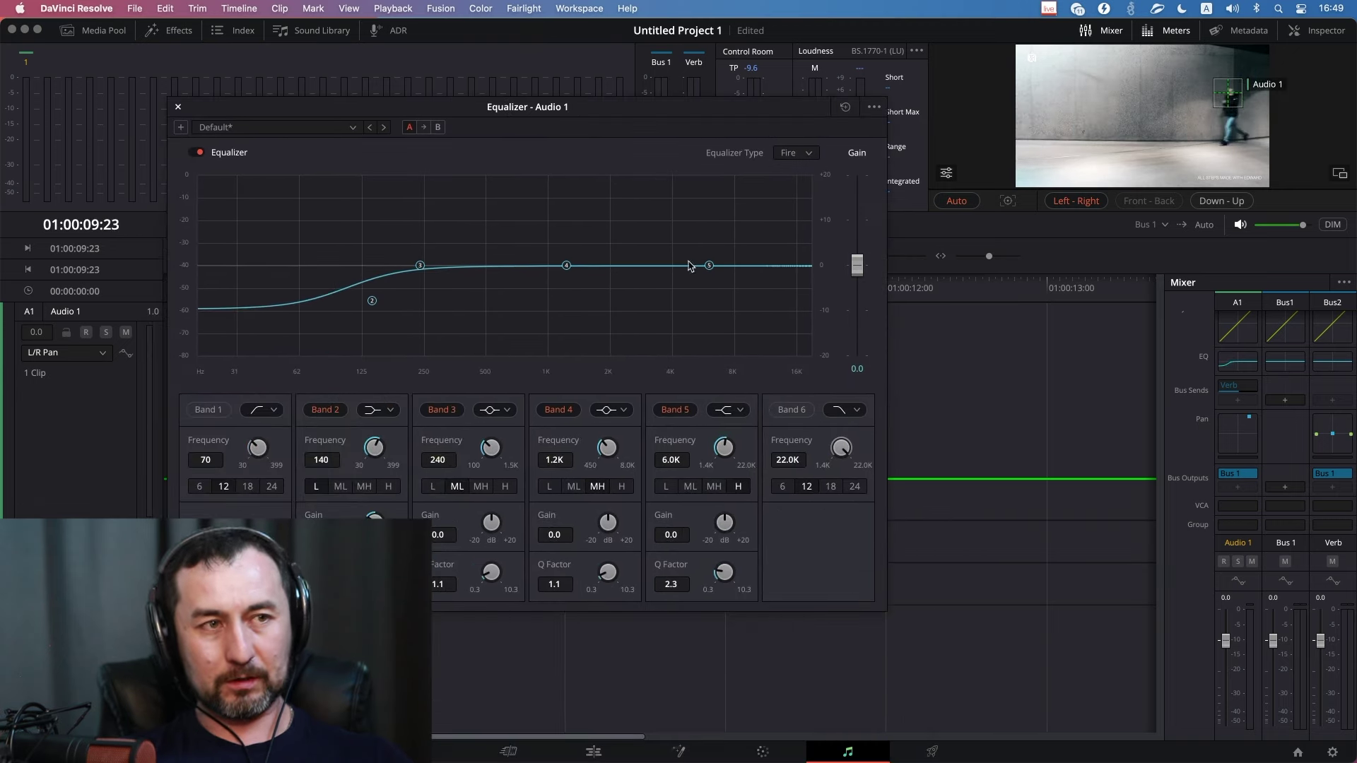
{"action": "mouse_move", "coordinate": [421, 265]}
{"action": "left_mouse_down"}
{"action": "mouse_move", "coordinate": [426, 314]}
{"action": "mouse_move", "coordinate": [434, 257]}
{"action": "left_mouse_up"}
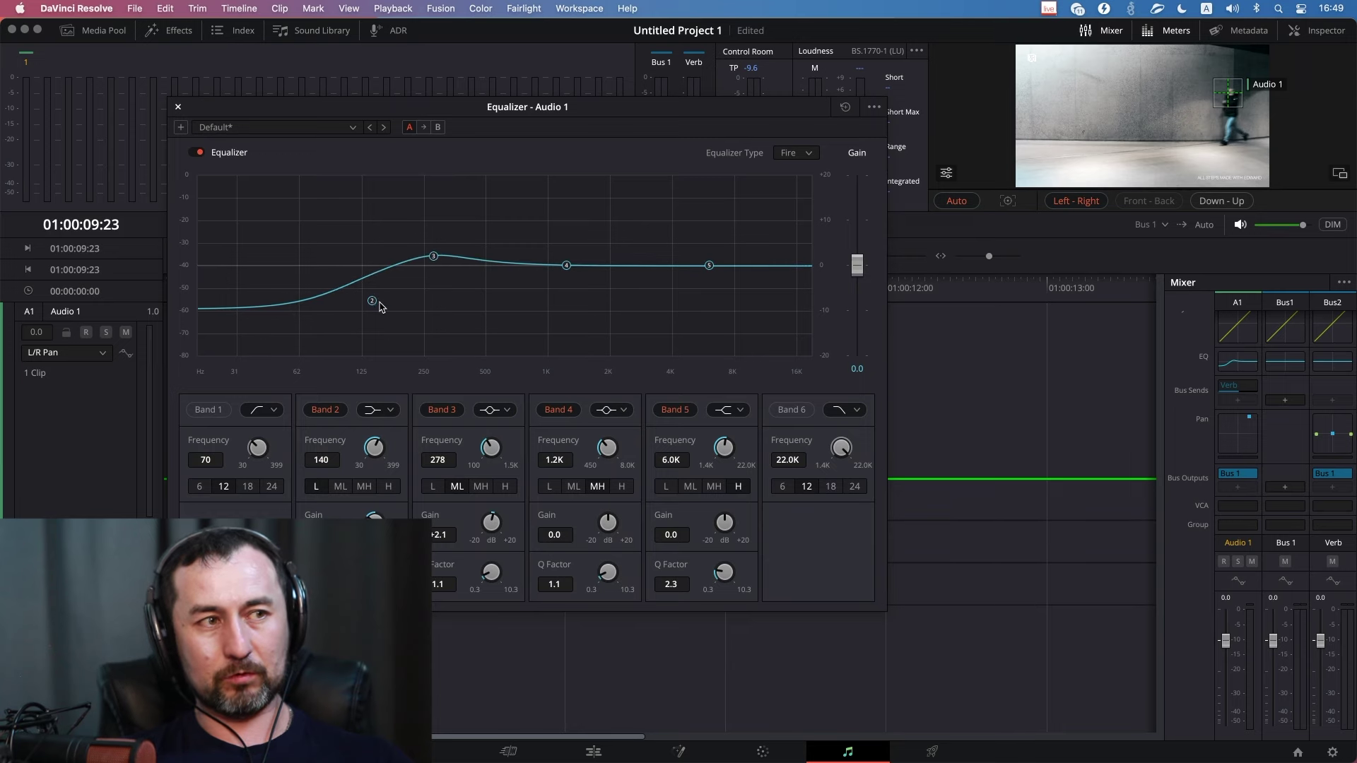
{"action": "left_click_drag", "start_coordinate": [371, 301], "coordinate": [379, 341]}
{"action": "key", "text": "space"}
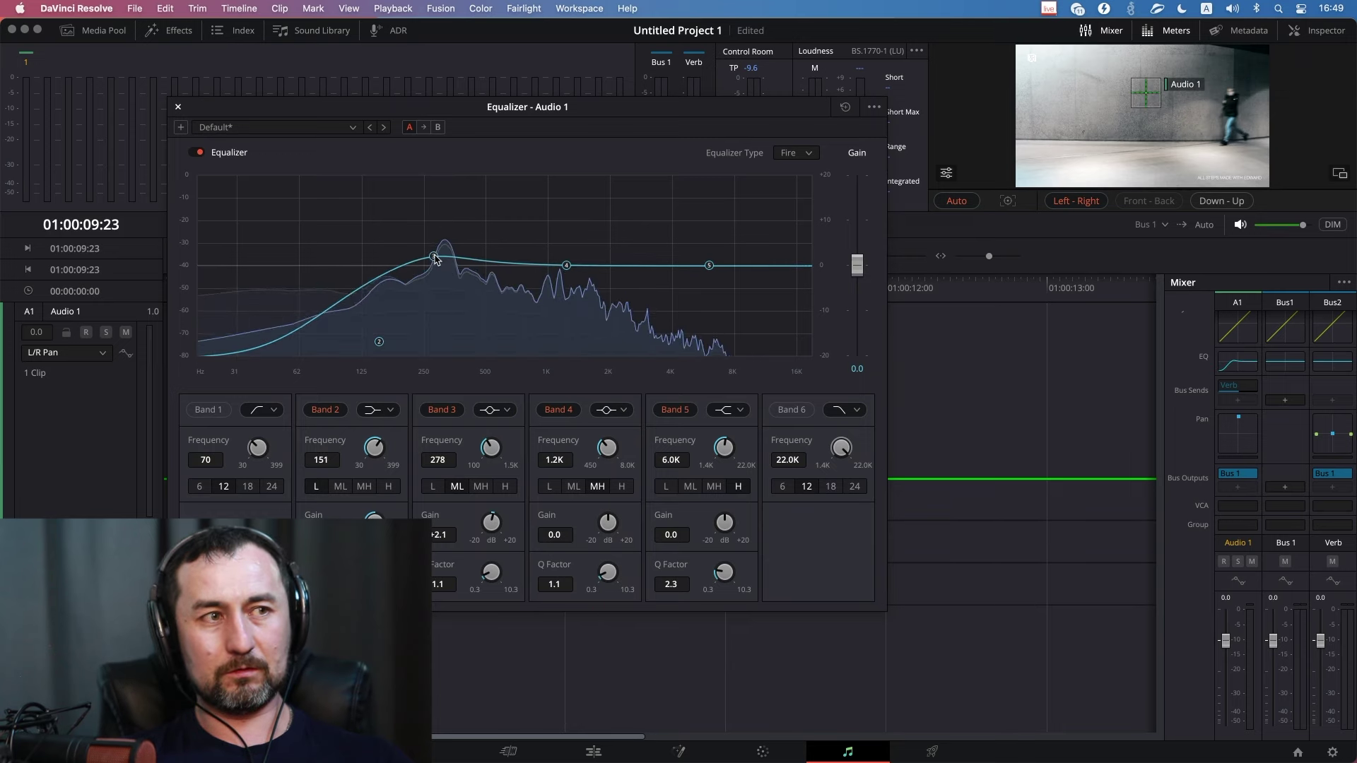
{"action": "left_click_drag", "start_coordinate": [434, 263], "coordinate": [441, 329]}
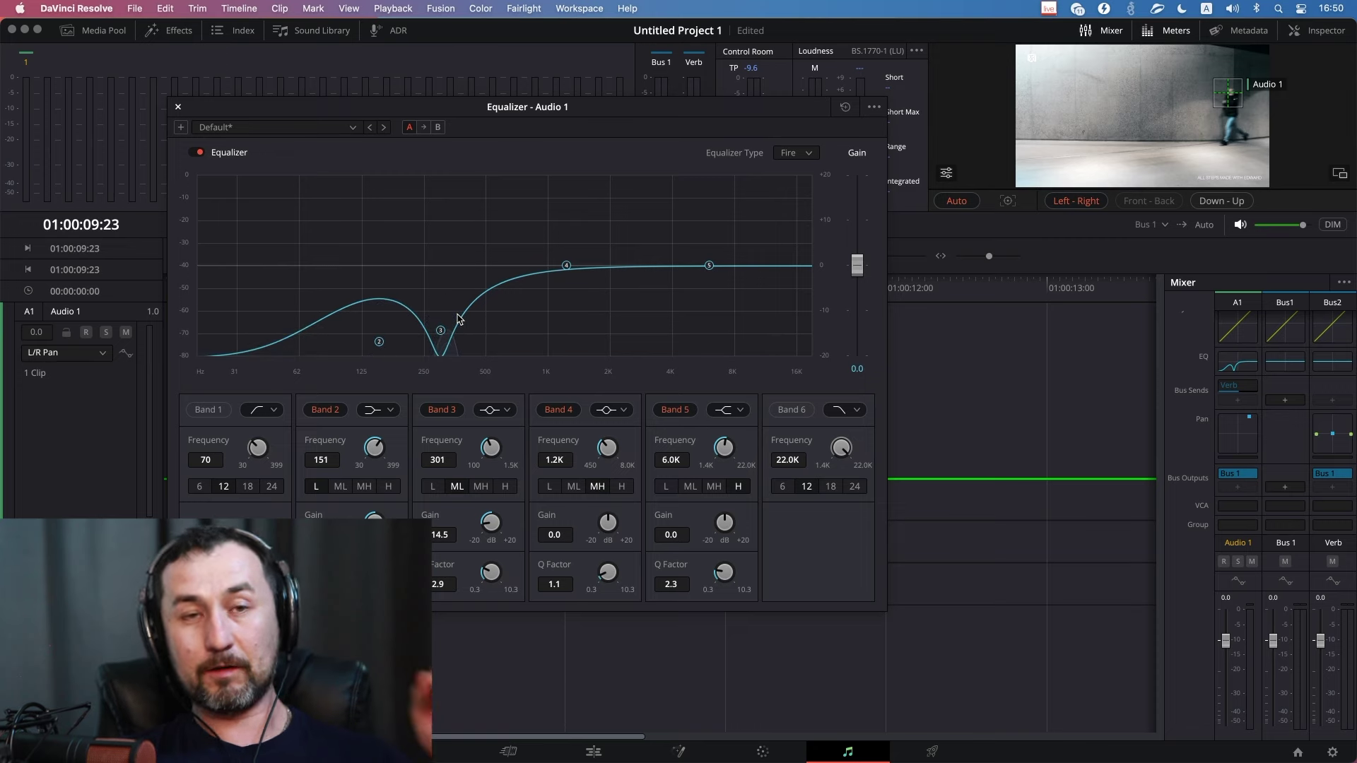
{"action": "key", "text": "space"}
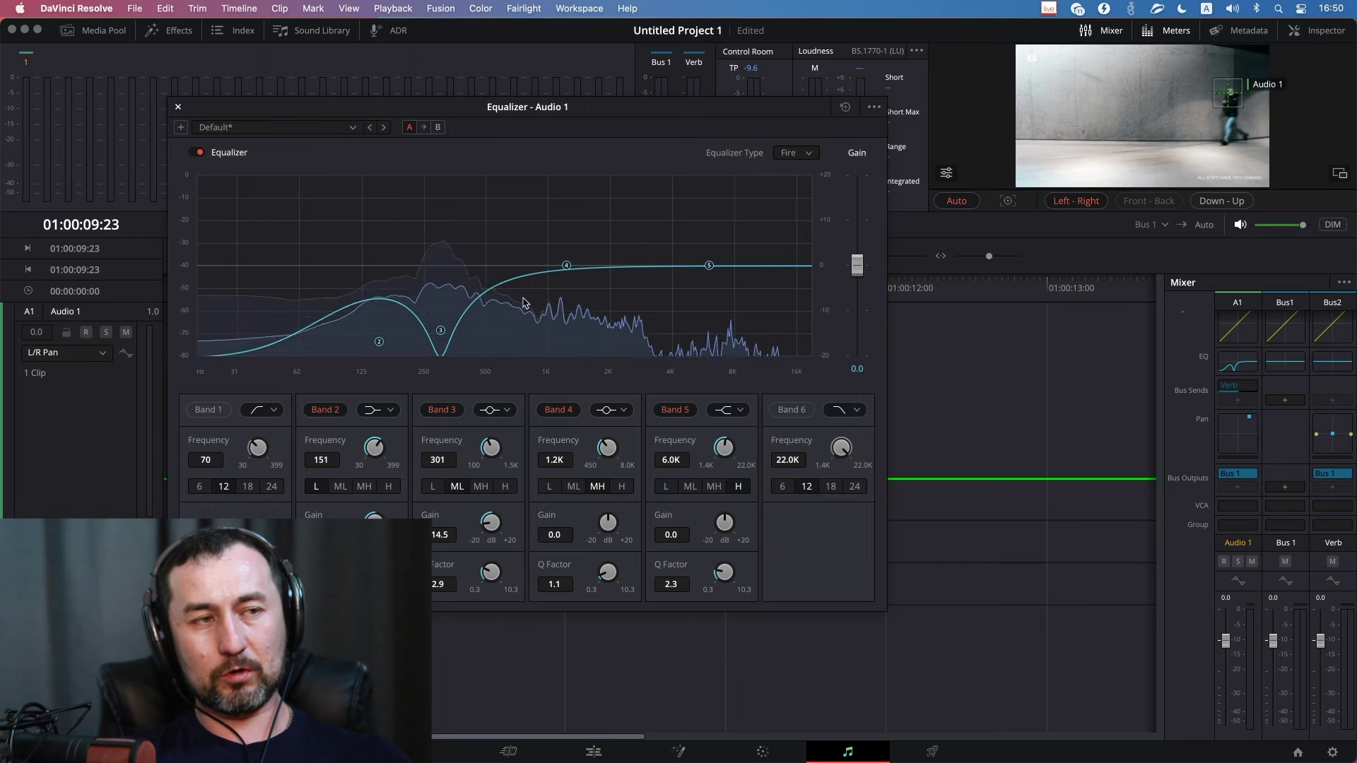
{"action": "key", "text": "space"}
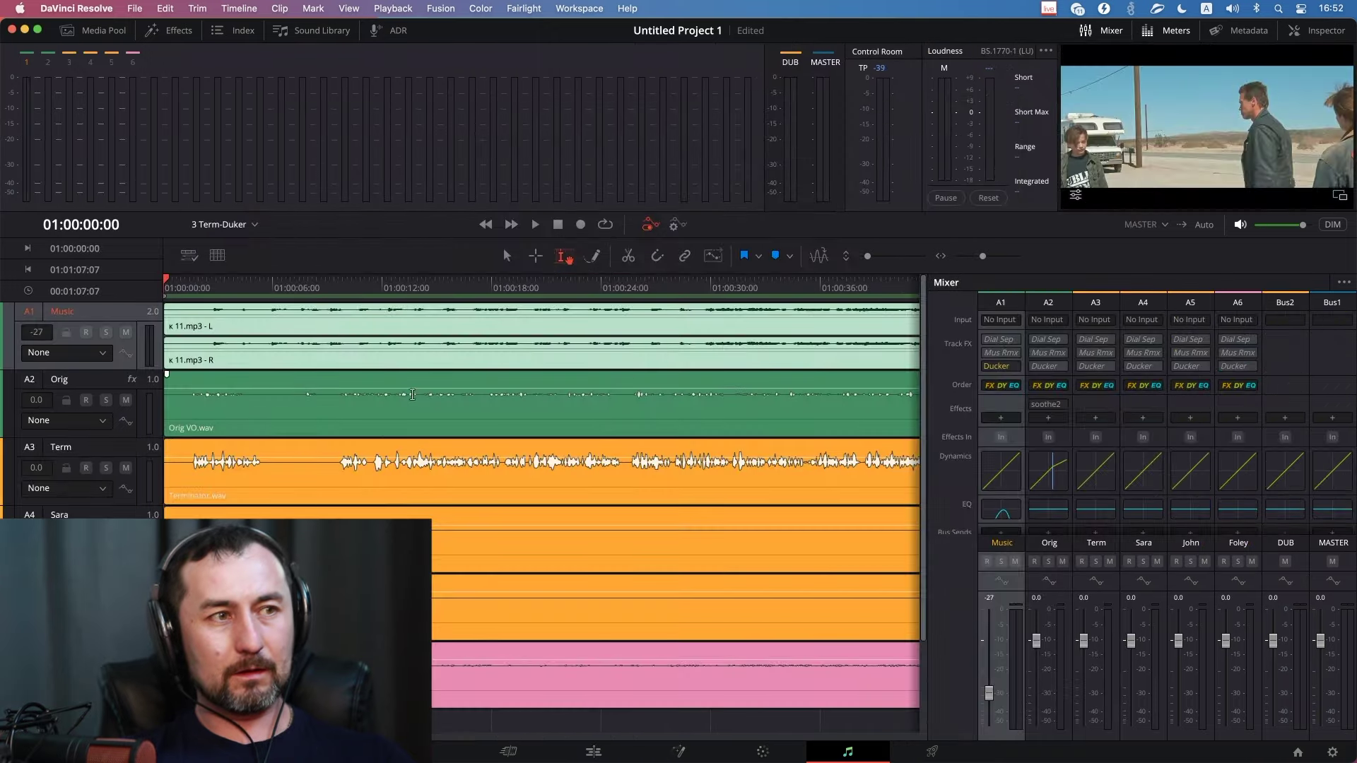
{"action": "left_click", "coordinate": [280, 290]}
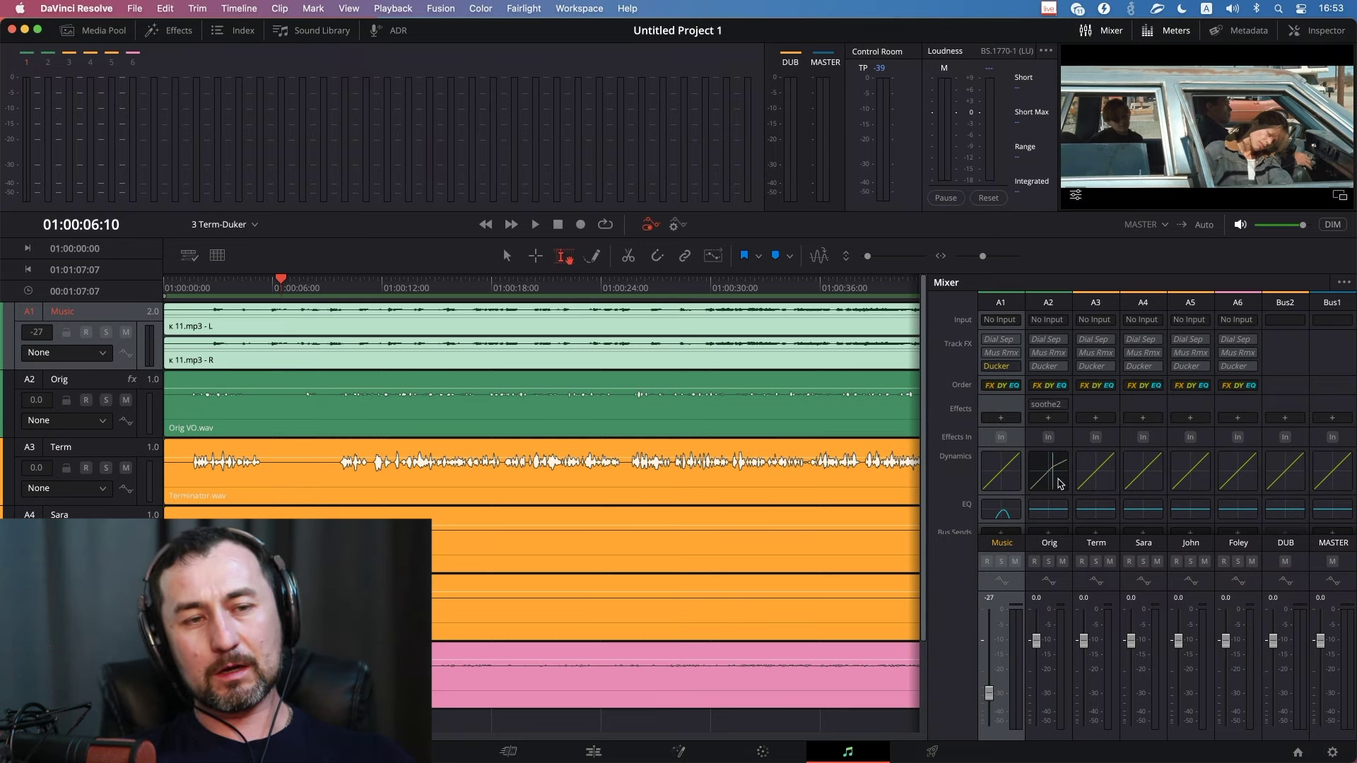
Open the Orig track's Dynamics, move the window aside, and keep DUB as sidechain source.
{"action": "double_click", "coordinate": [1060, 483]}
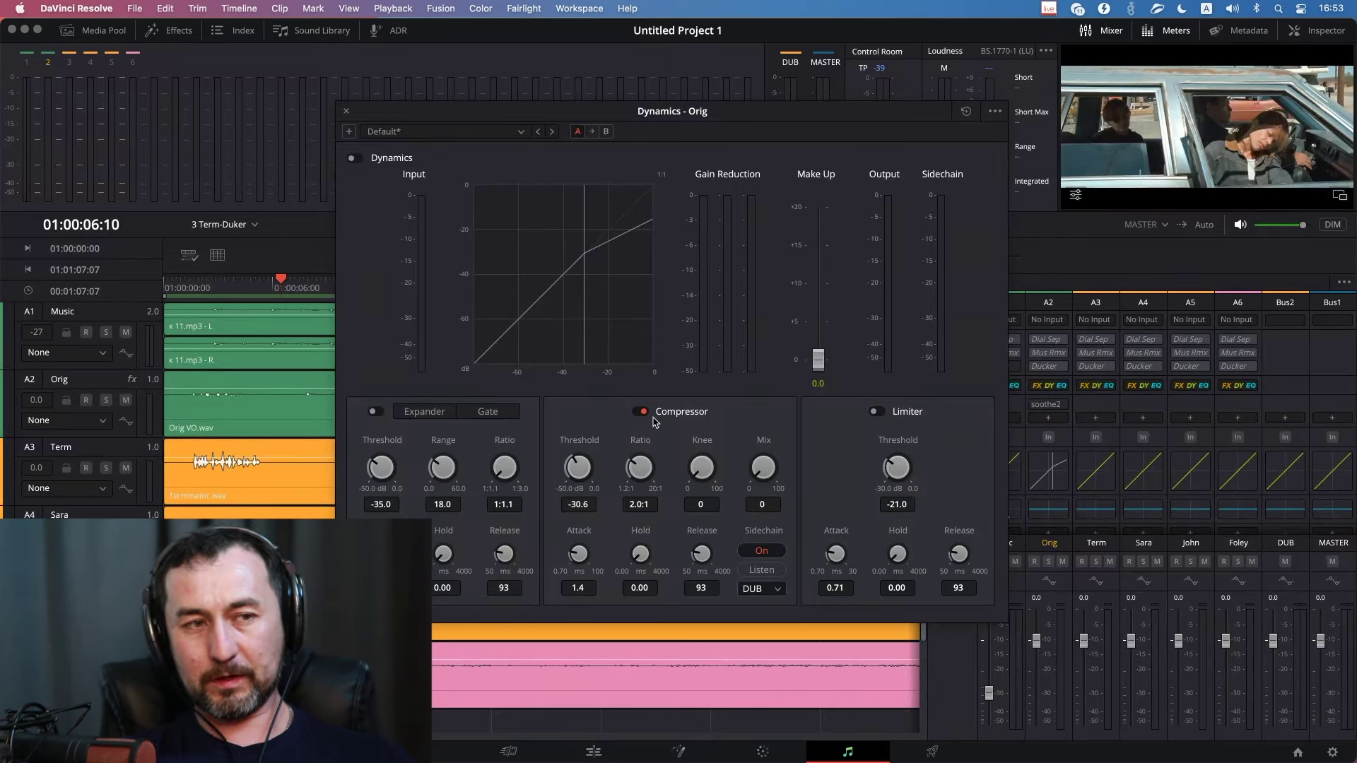
{"action": "left_click_drag", "start_coordinate": [750, 133], "coordinate": [612, 69]}
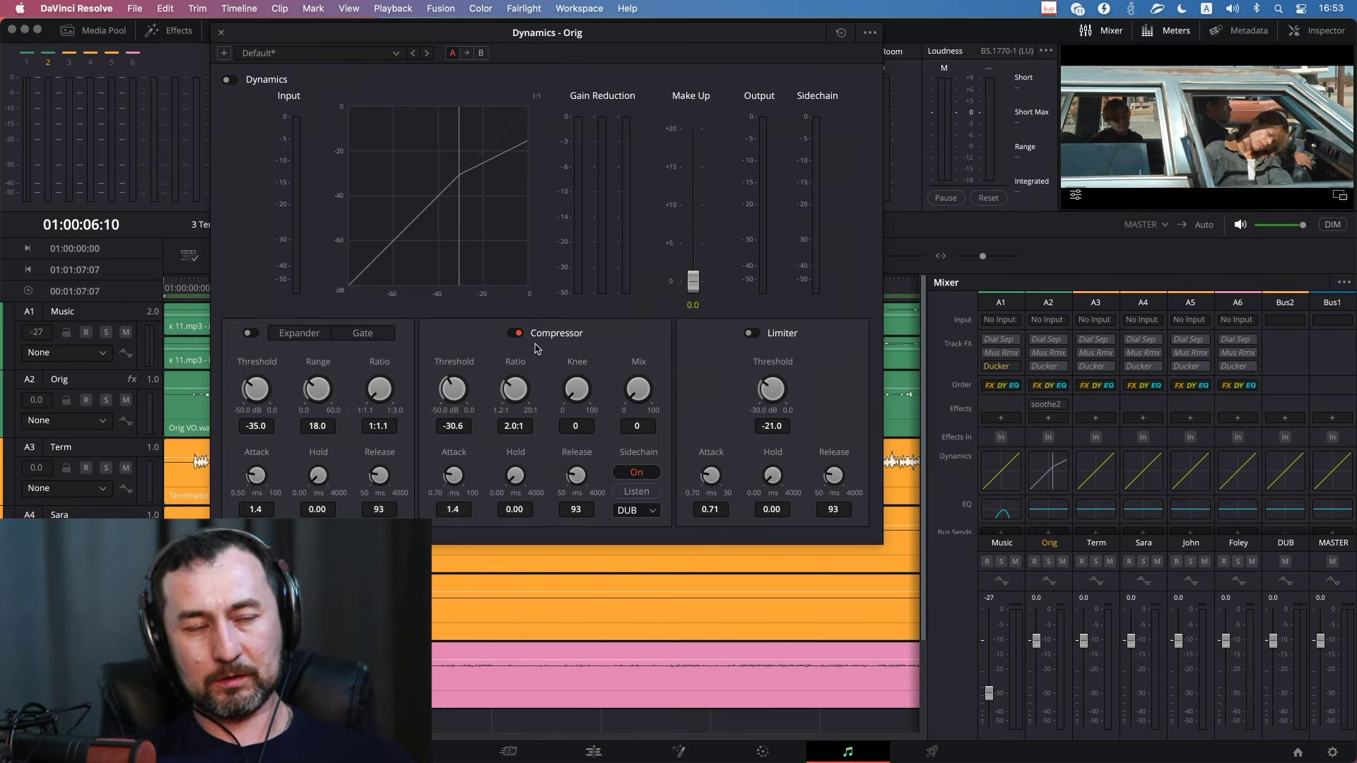
{"action": "left_click", "coordinate": [656, 517]}
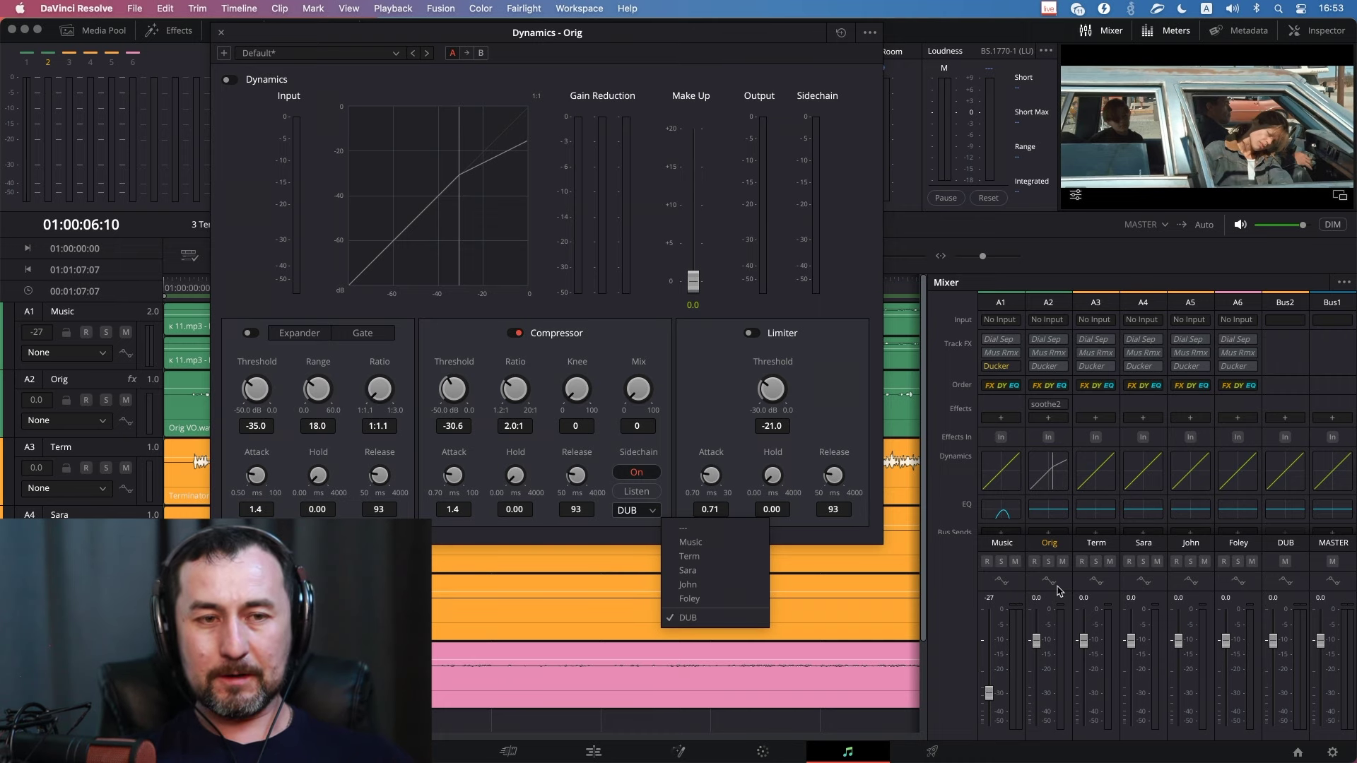
{"action": "left_click", "coordinate": [1106, 551]}
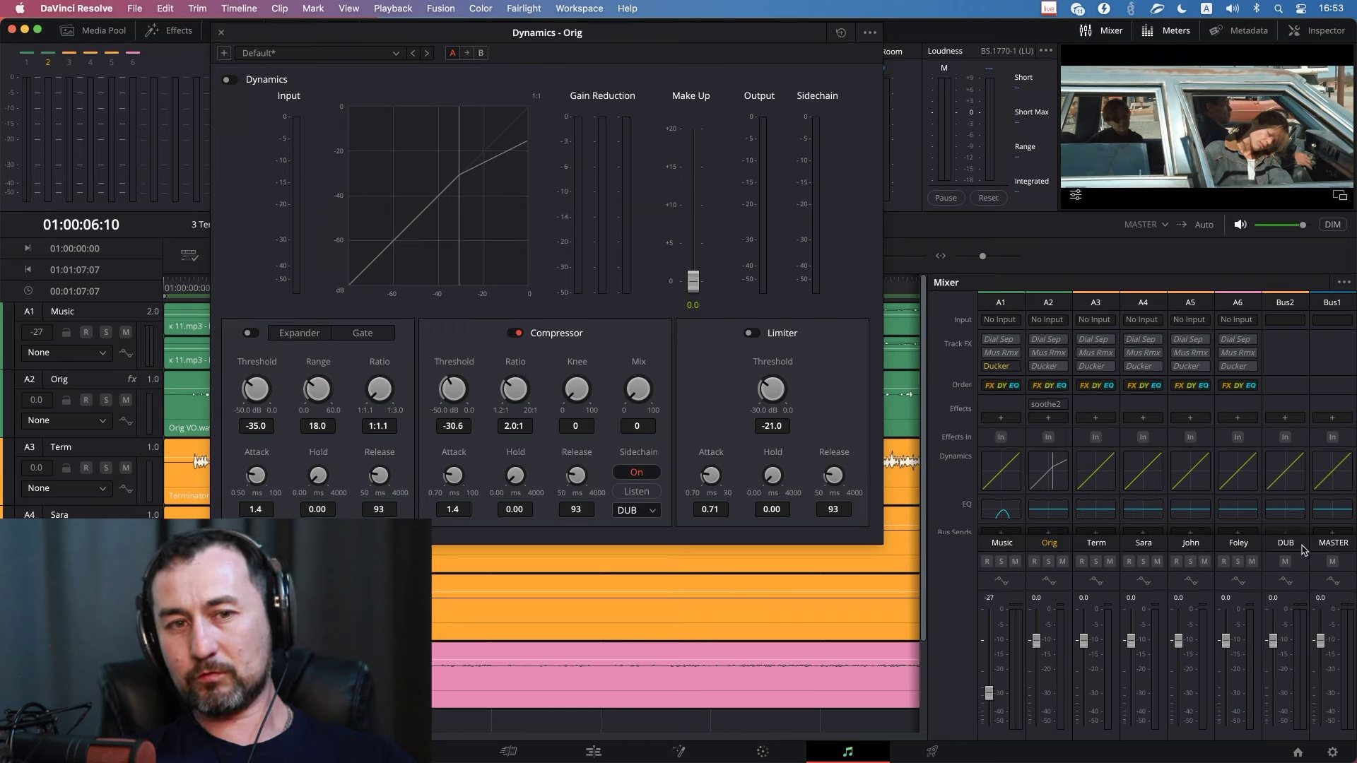
{"action": "scroll", "coordinate": [1283, 527], "scroll_direction": "down", "scroll_amount": 4}
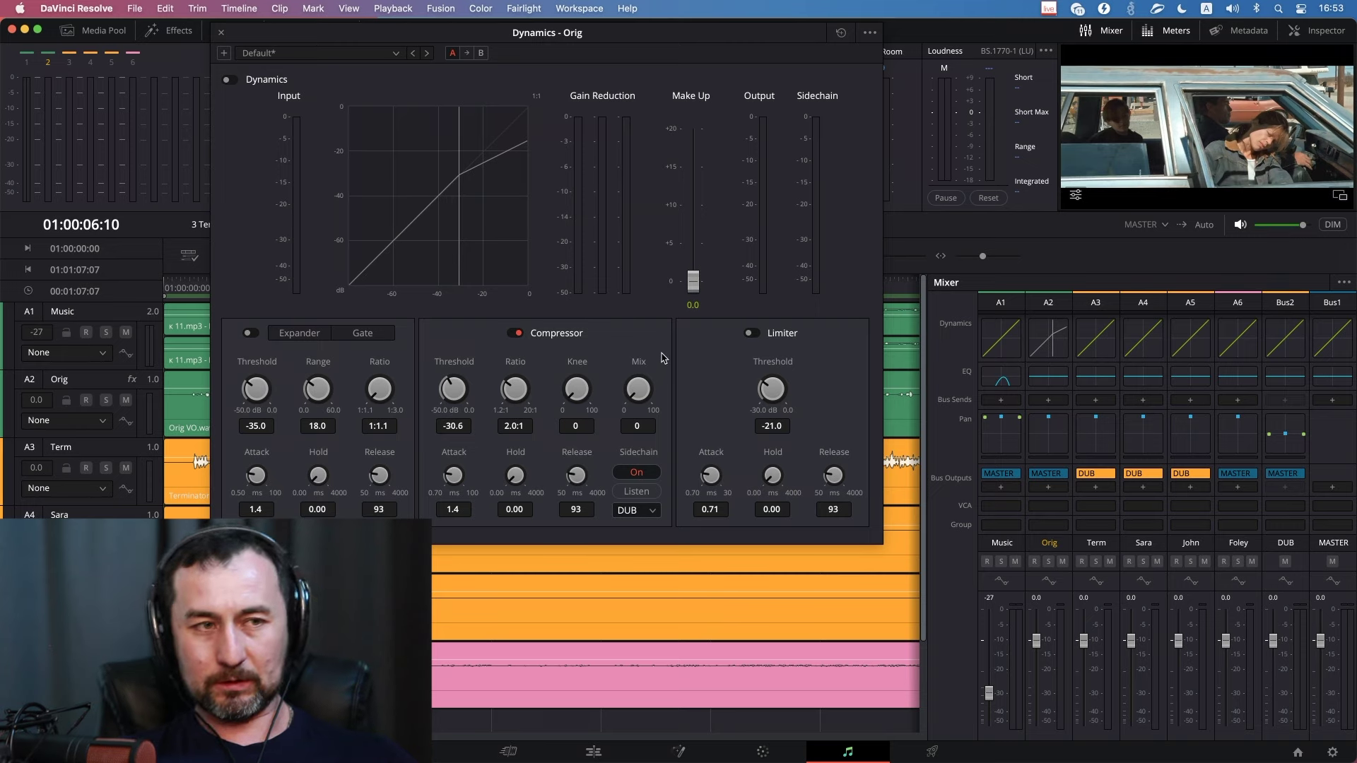
Set the Orig compressor threshold to -44.7 and ratio to 10:1, auditioning from the start.
{"action": "key", "text": "Home"}
{"action": "key", "text": "space"}
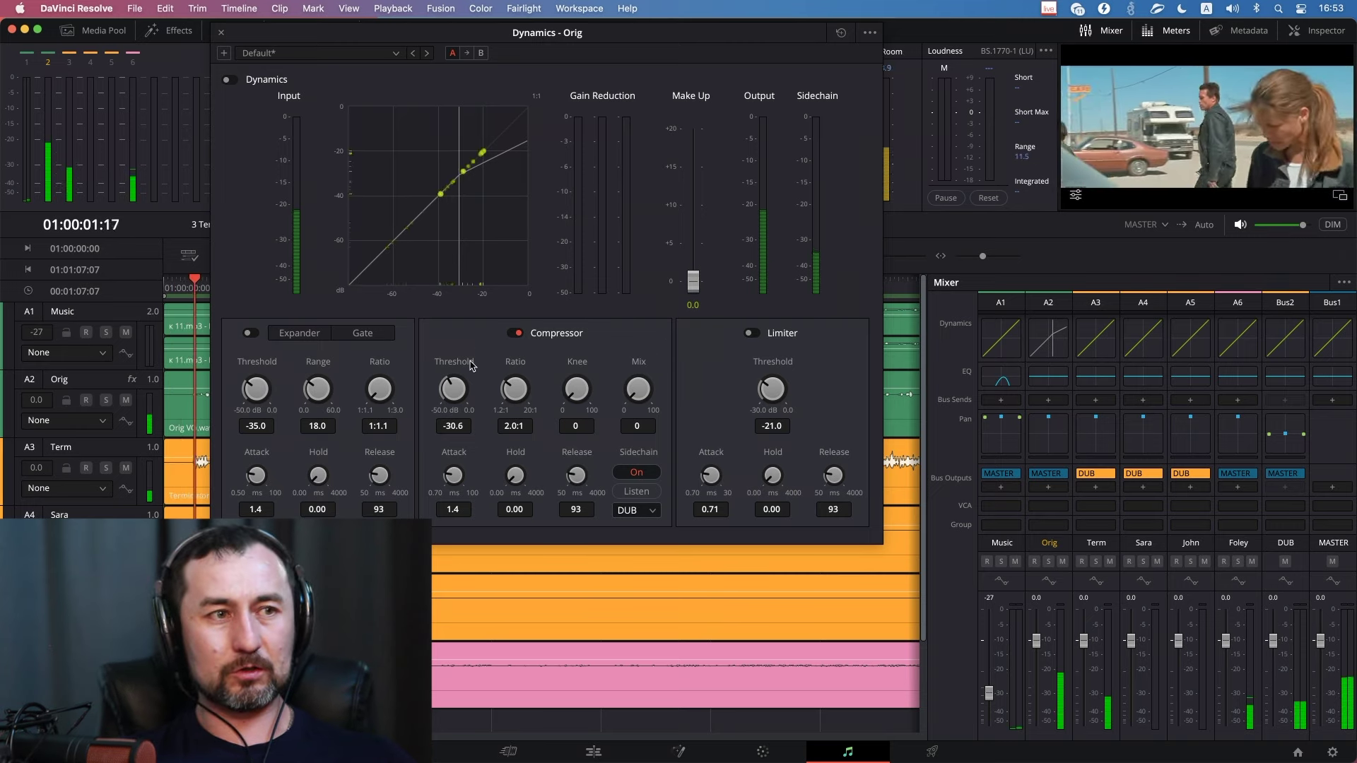
{"action": "left_click_drag", "start_coordinate": [451, 391], "coordinate": [452, 431]}
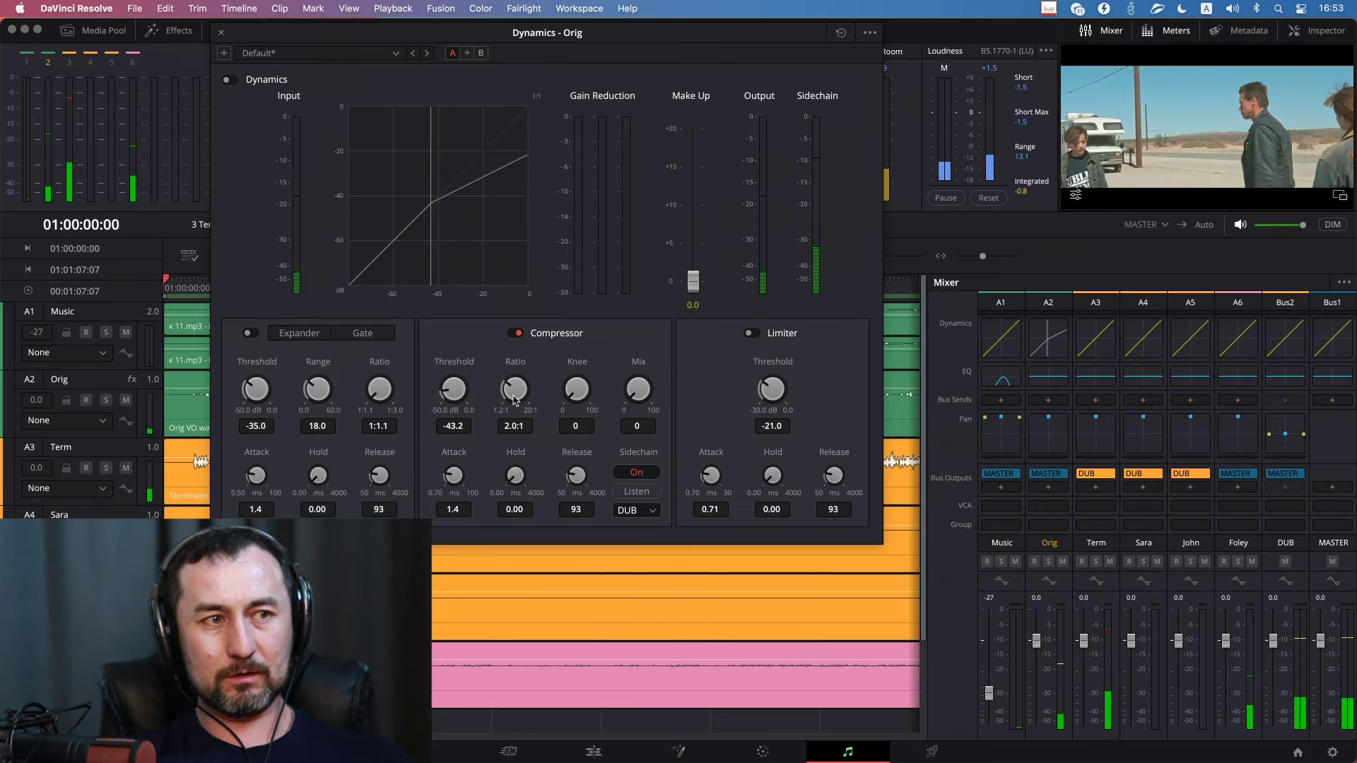
{"action": "left_click_drag", "start_coordinate": [448, 389], "coordinate": [448, 392]}
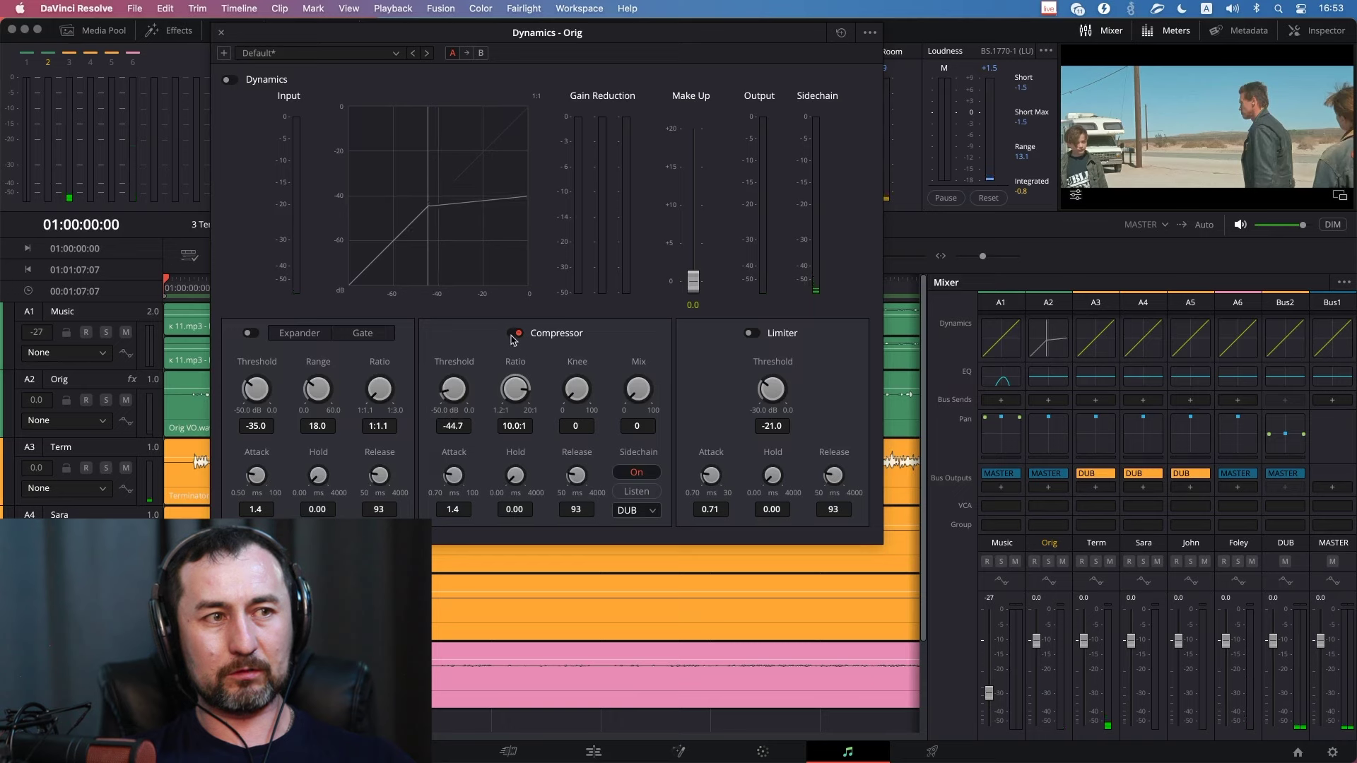
{"action": "left_click", "coordinate": [518, 332]}
{"action": "left_click", "coordinate": [518, 333]}
{"action": "left_click", "coordinate": [1048, 341]}
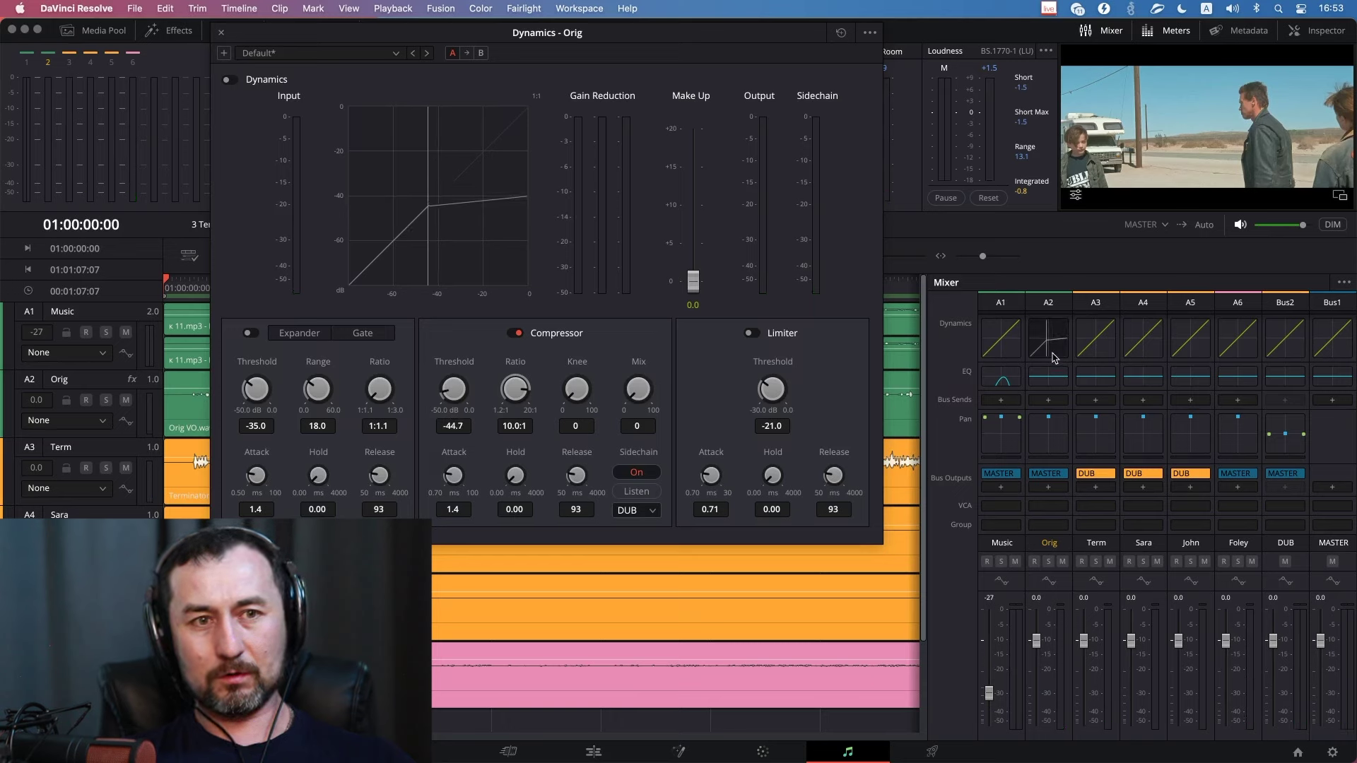
{"action": "key", "text": "space"}
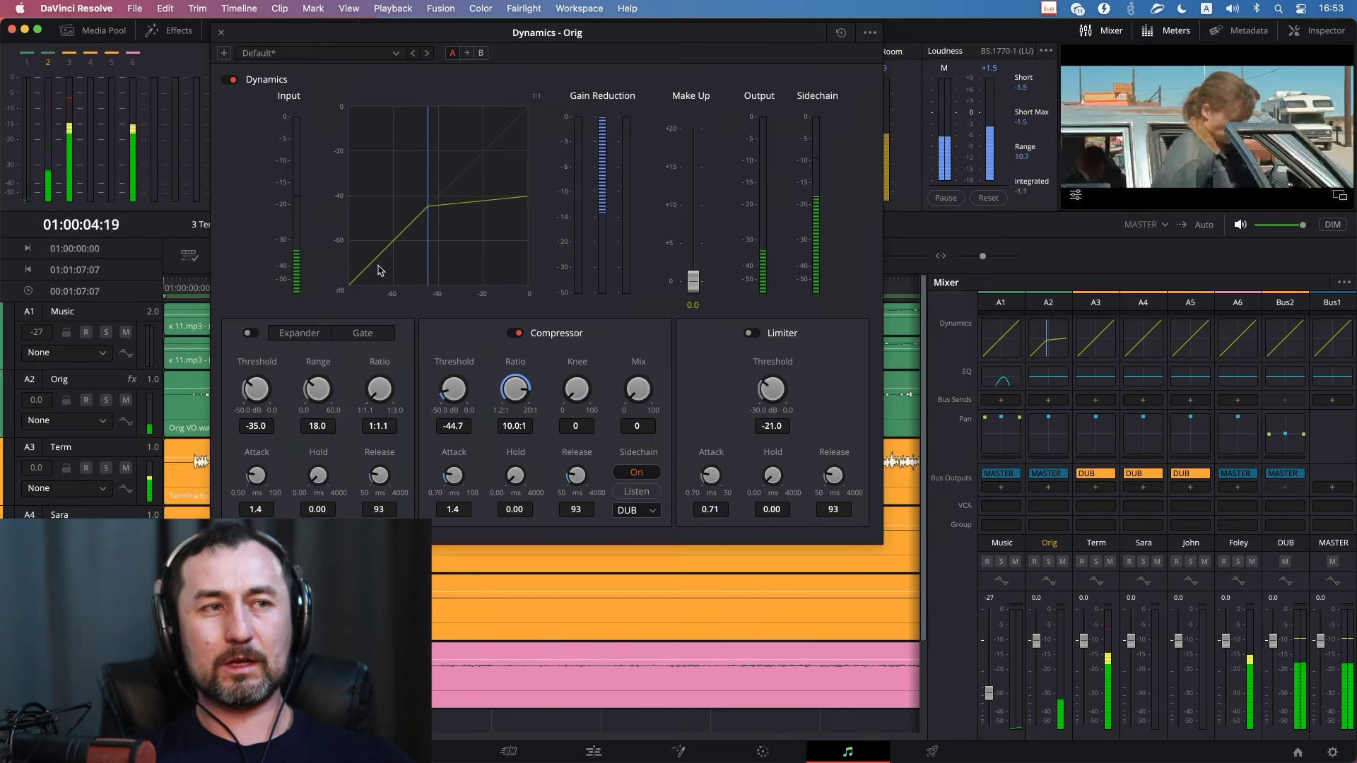
{"action": "key", "text": "space"}
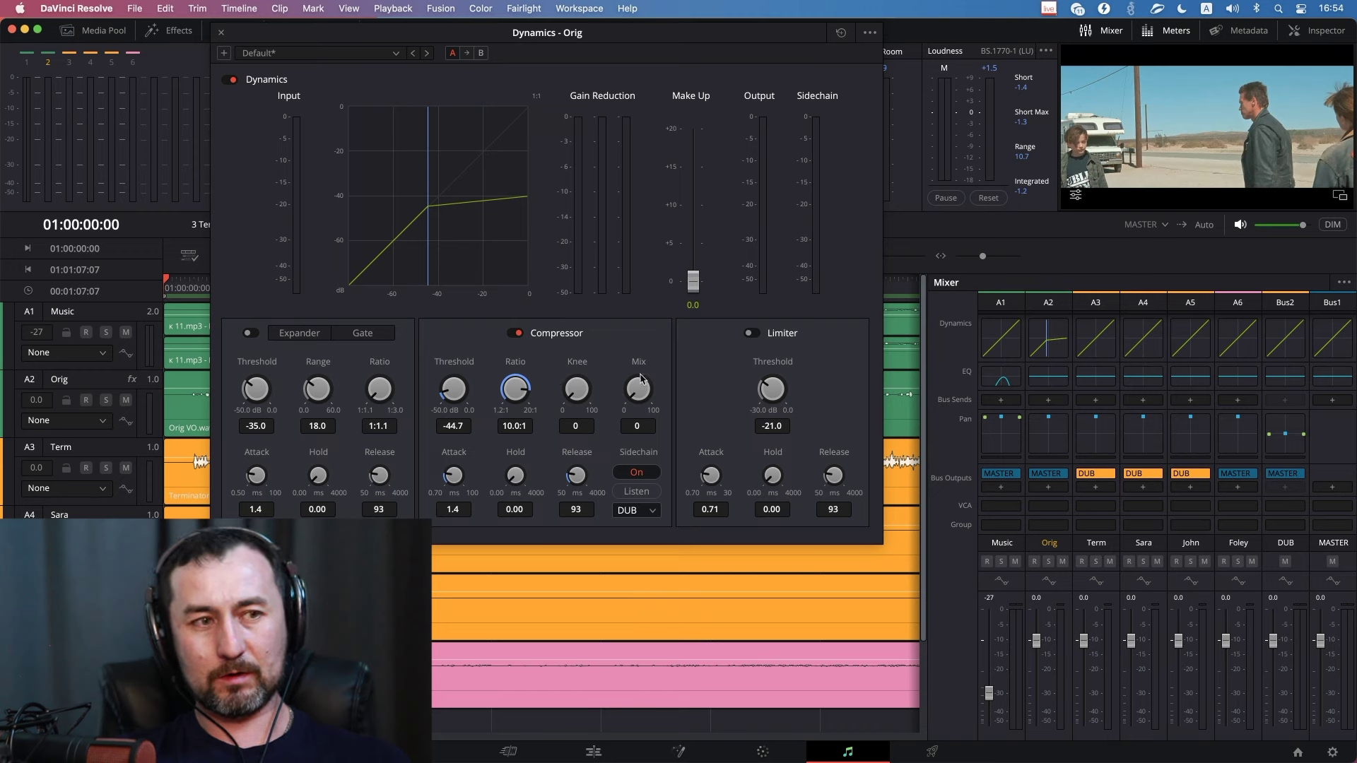
Keep DUB as the sidechain, bypass the Orig dynamics, and close their settings.
{"action": "left_click", "coordinate": [648, 511]}
{"action": "left_click", "coordinate": [661, 374]}
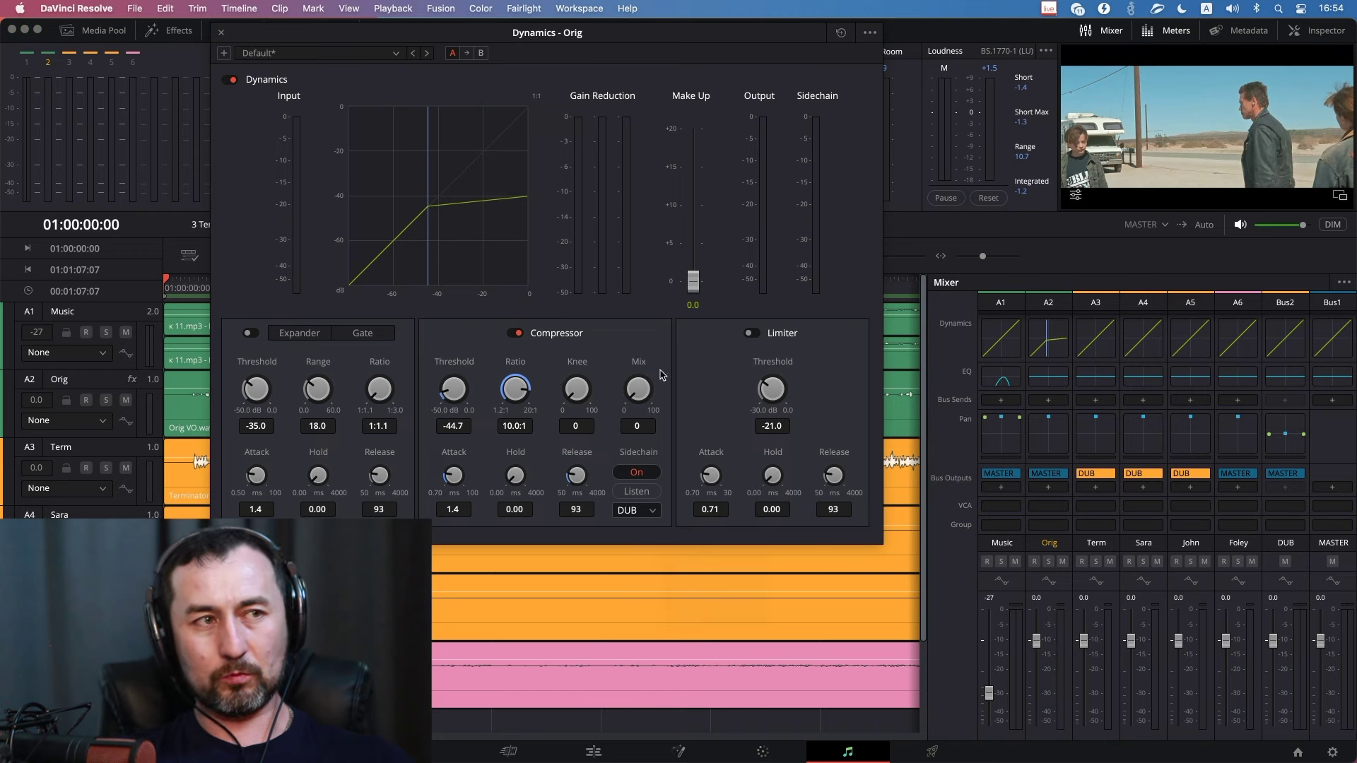
{"action": "left_click", "coordinate": [234, 80]}
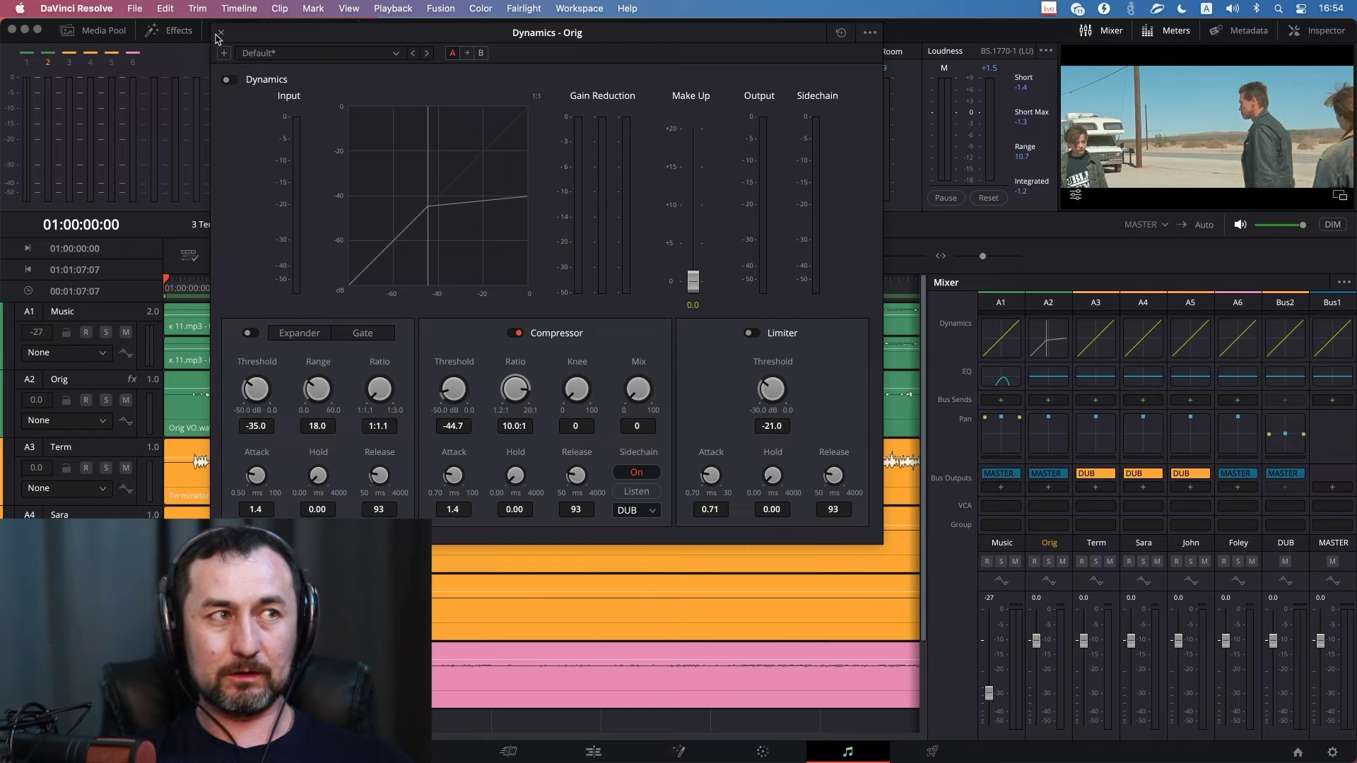
{"action": "left_click", "coordinate": [221, 35]}
Open soothe2 on Orig, lower its first band to about 66 Hz, and keep DUB as sidechain.
{"action": "scroll", "coordinate": [1026, 410], "scroll_direction": "up", "scroll_amount": 4}
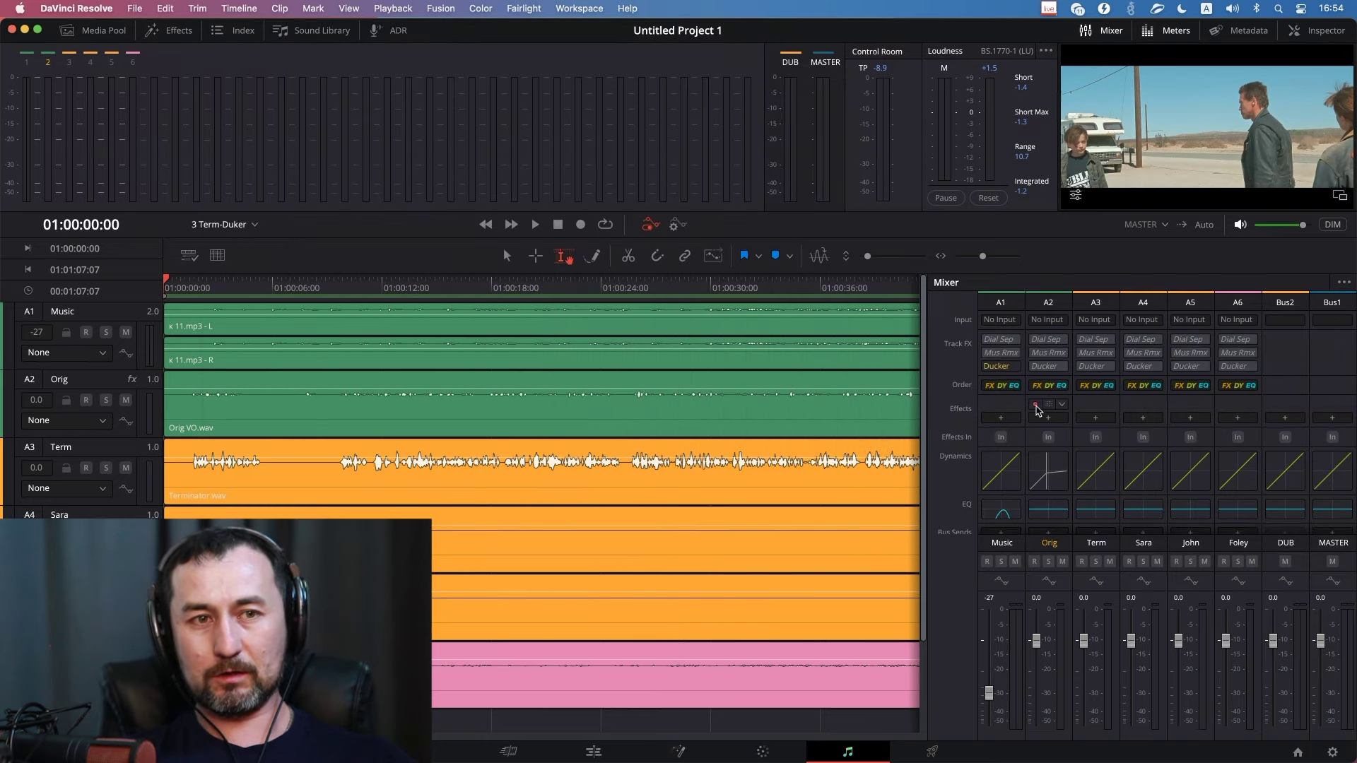
{"action": "left_click", "coordinate": [1049, 404]}
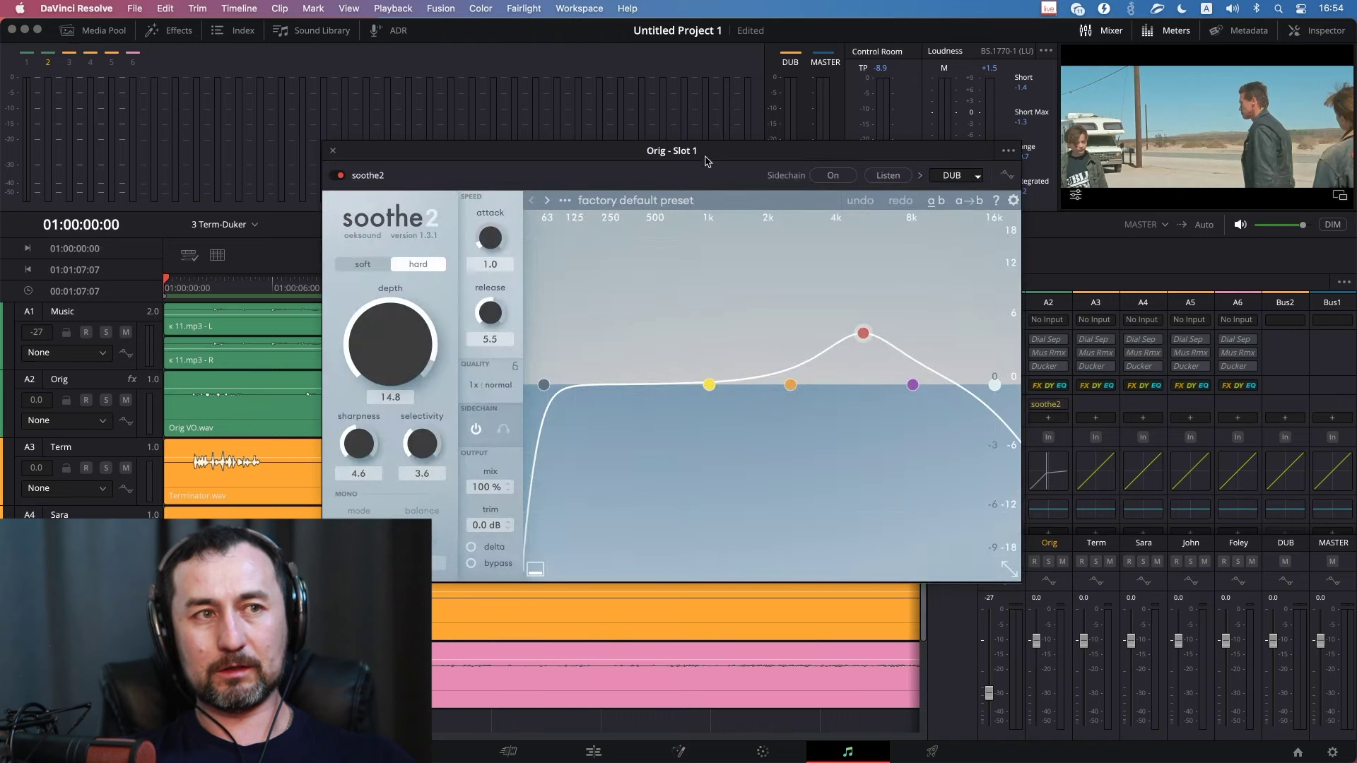
{"action": "mouse_move", "coordinate": [705, 160]}
{"action": "left_mouse_down"}
{"action": "mouse_move", "coordinate": [542, 139]}
{"action": "mouse_move", "coordinate": [563, 253]}
{"action": "mouse_move", "coordinate": [551, 47]}
{"action": "left_mouse_up"}
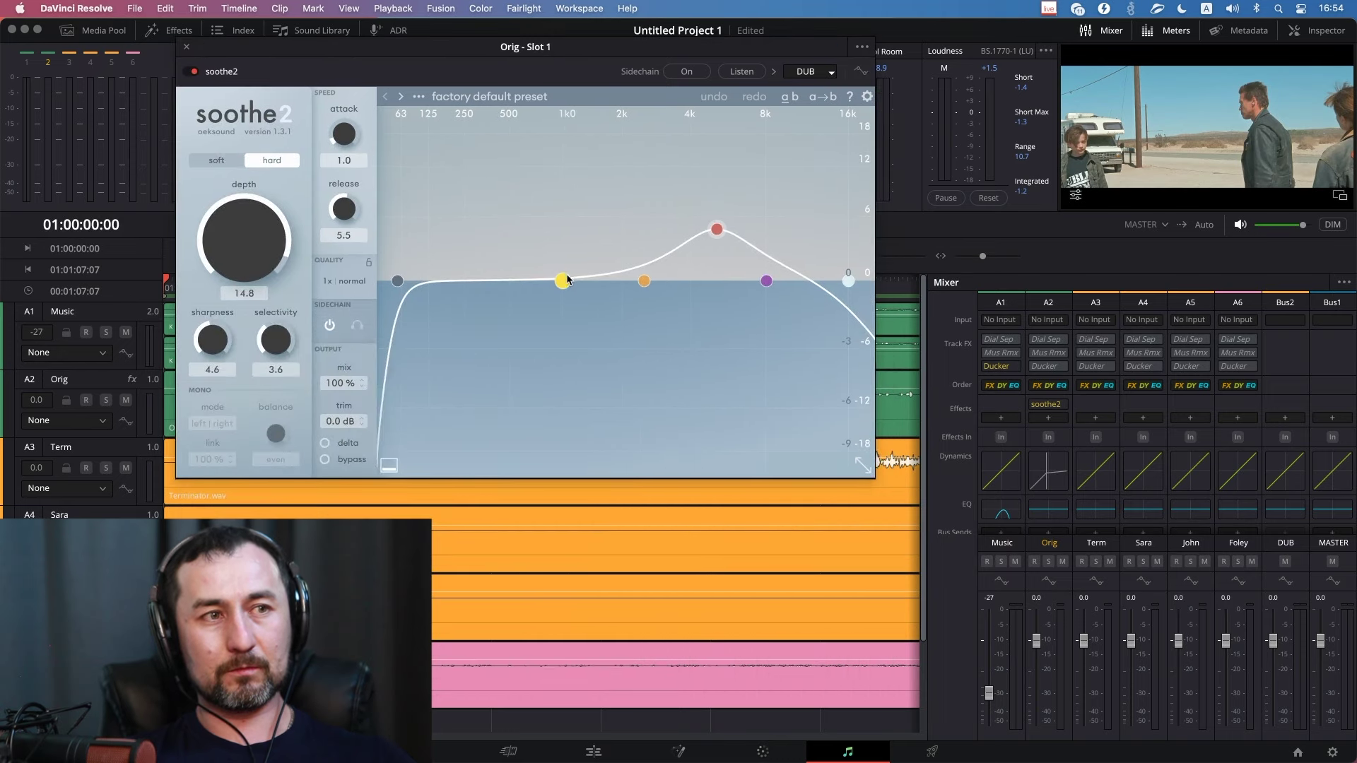
{"action": "left_click_drag", "start_coordinate": [567, 279], "coordinate": [408, 280]}
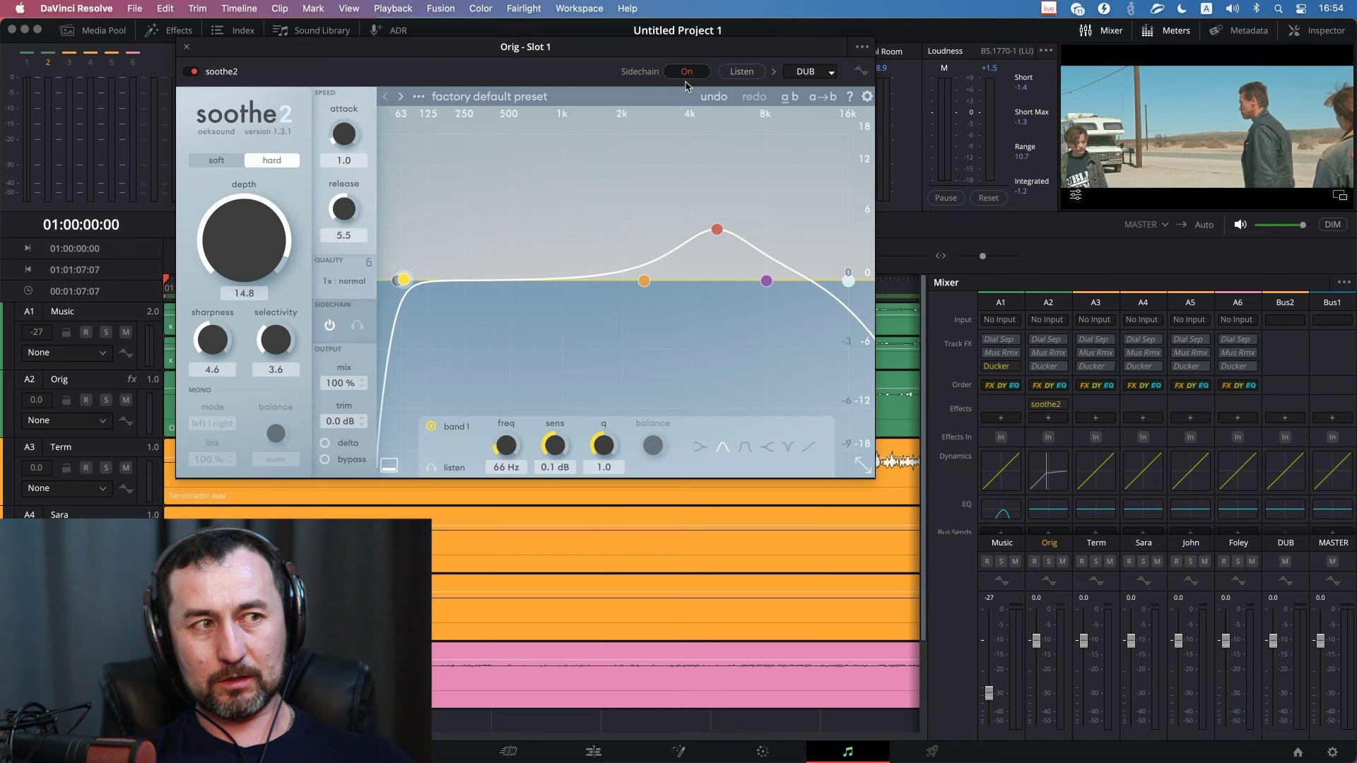
{"action": "left_click", "coordinate": [830, 73]}
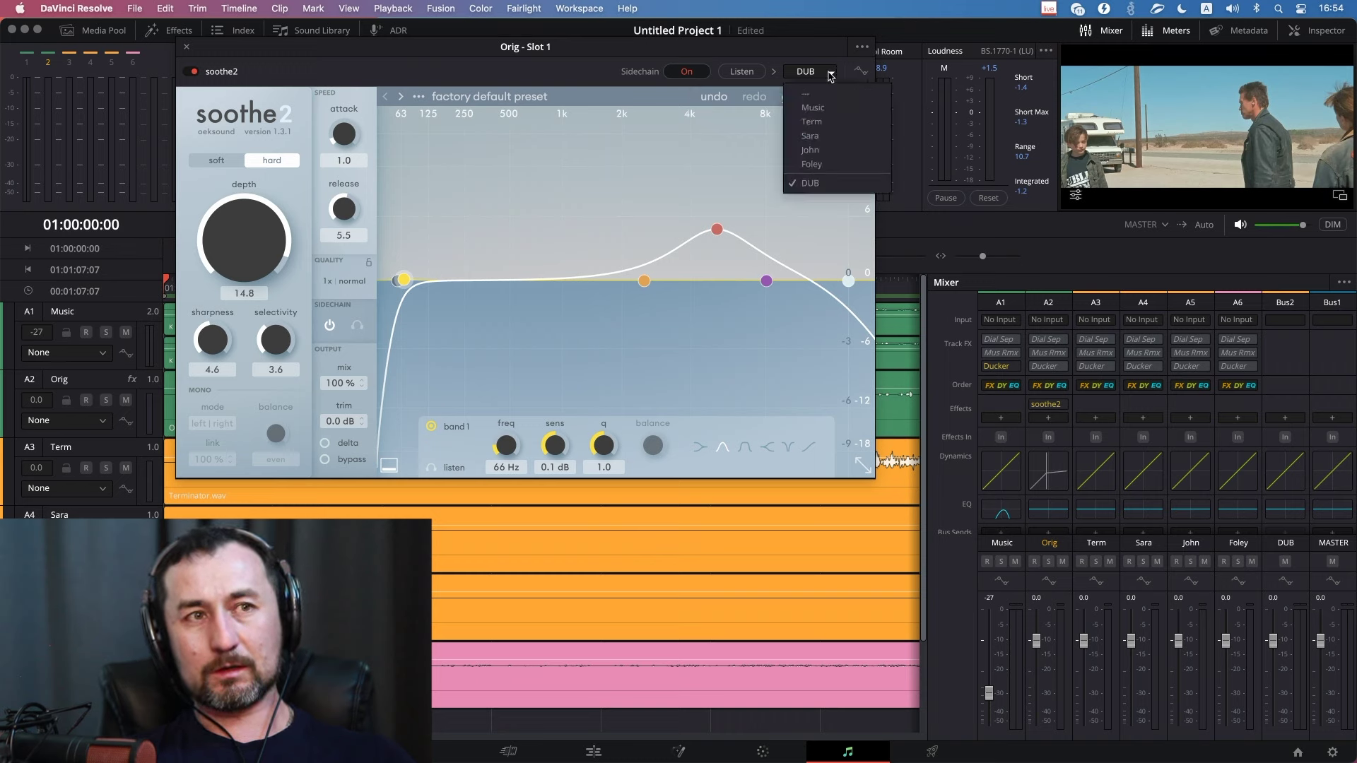
{"action": "left_click", "coordinate": [818, 185]}
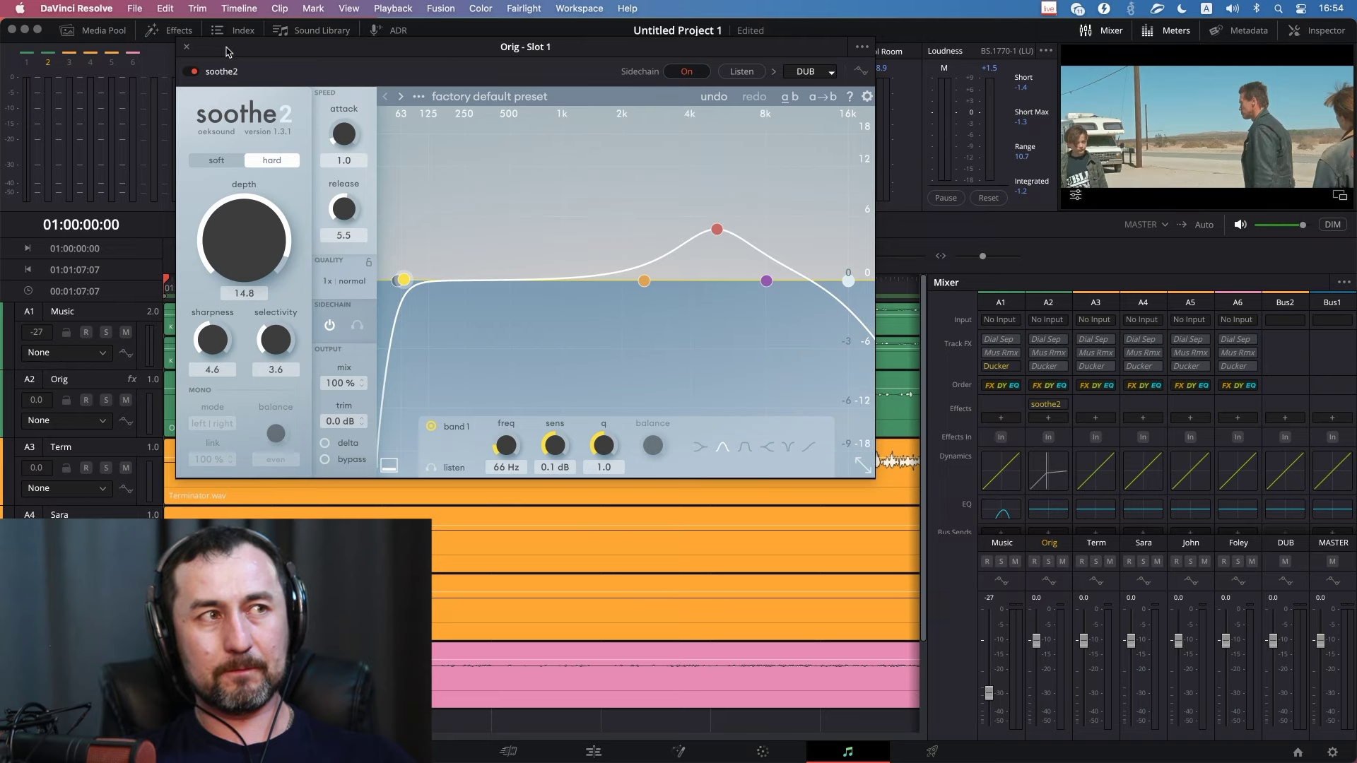
Turn off the compressor in the Orig track's dynamics settings.
{"action": "left_click_drag", "start_coordinate": [226, 50], "coordinate": [189, 50]}
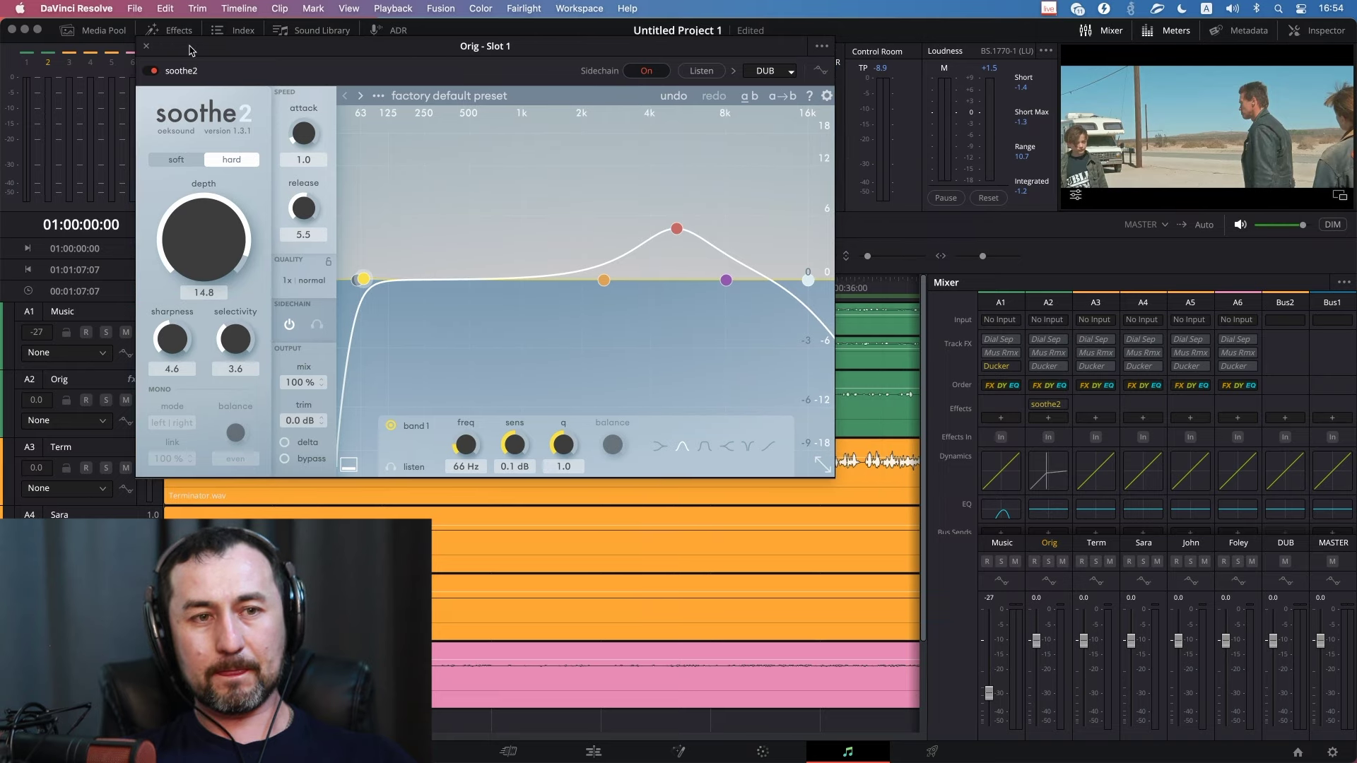
{"action": "double_click", "coordinate": [1057, 483]}
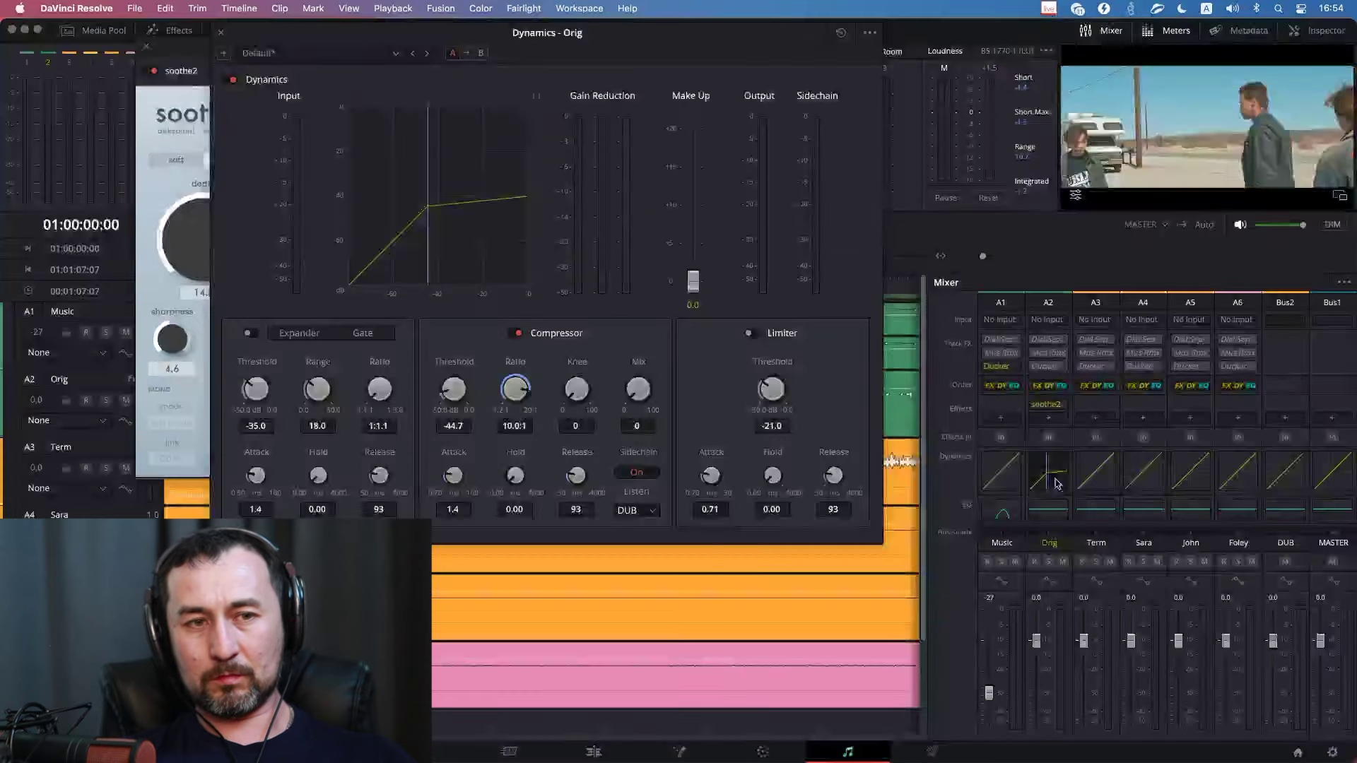
{"action": "left_click", "coordinate": [513, 334]}
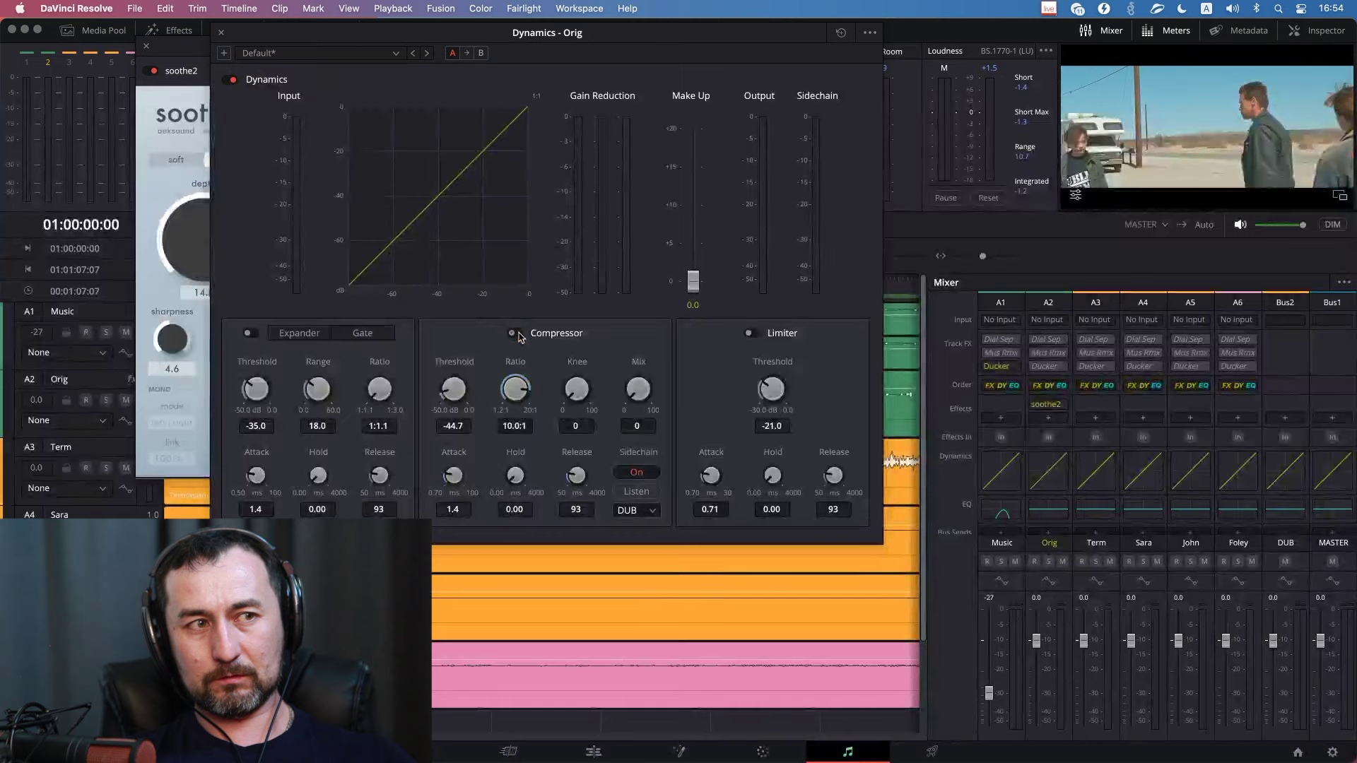
{"action": "left_click", "coordinate": [221, 34]}
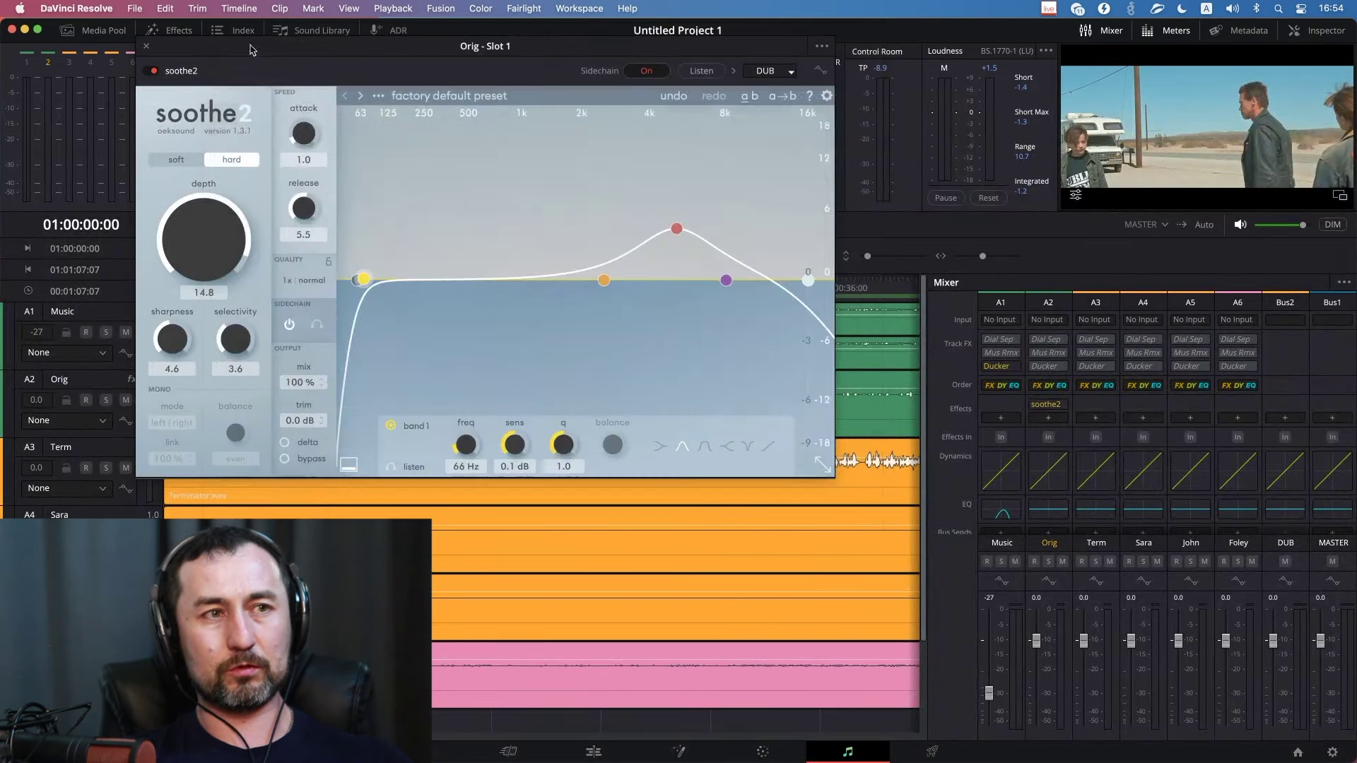
Reshape the upper soothe2 bands, raising band 2 to 1k2 Hz at 4.8 dB.
{"action": "left_click_drag", "start_coordinate": [676, 228], "coordinate": [678, 203]}
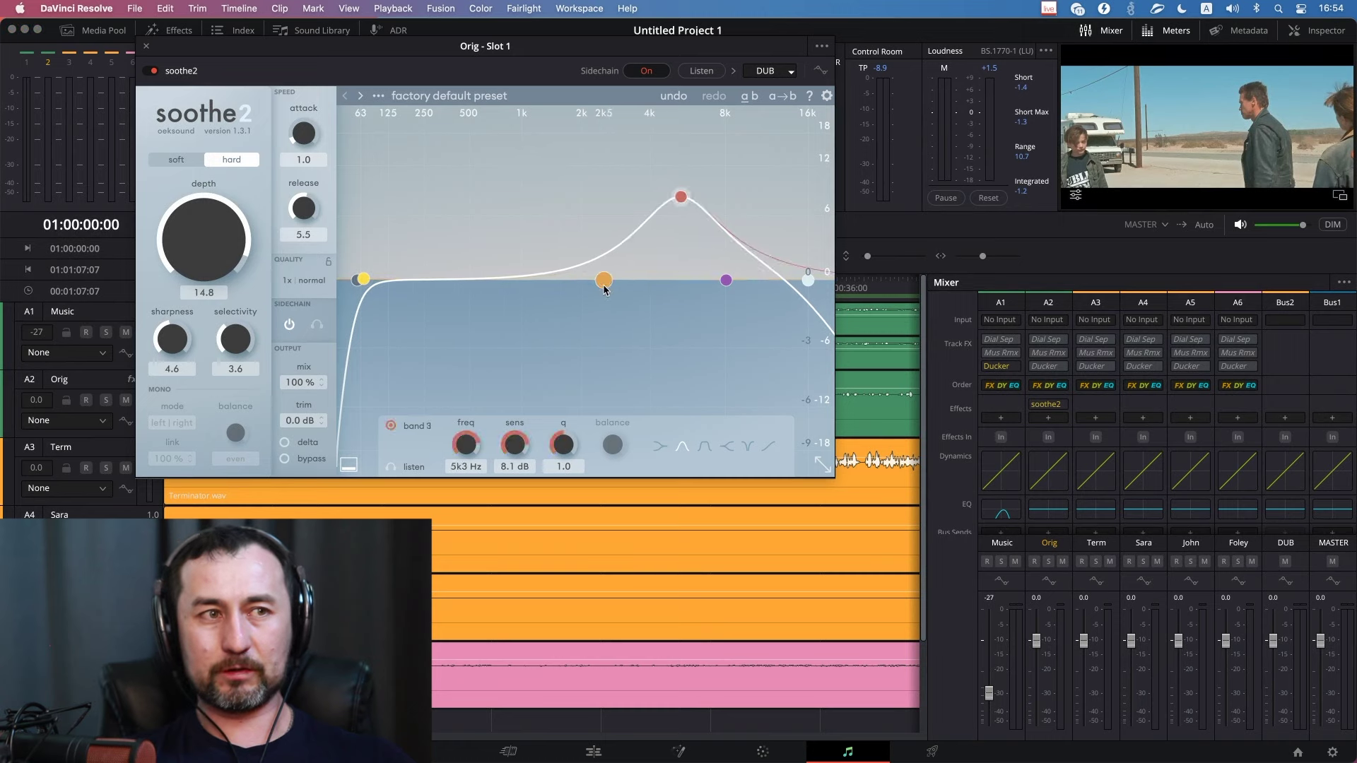
{"action": "left_click_drag", "start_coordinate": [604, 280], "coordinate": [556, 261]}
{"action": "mouse_move", "coordinate": [679, 203]}
{"action": "left_mouse_down"}
{"action": "mouse_move", "coordinate": [708, 219]}
{"action": "mouse_move", "coordinate": [713, 287]}
{"action": "mouse_move", "coordinate": [737, 281]}
{"action": "left_mouse_up"}
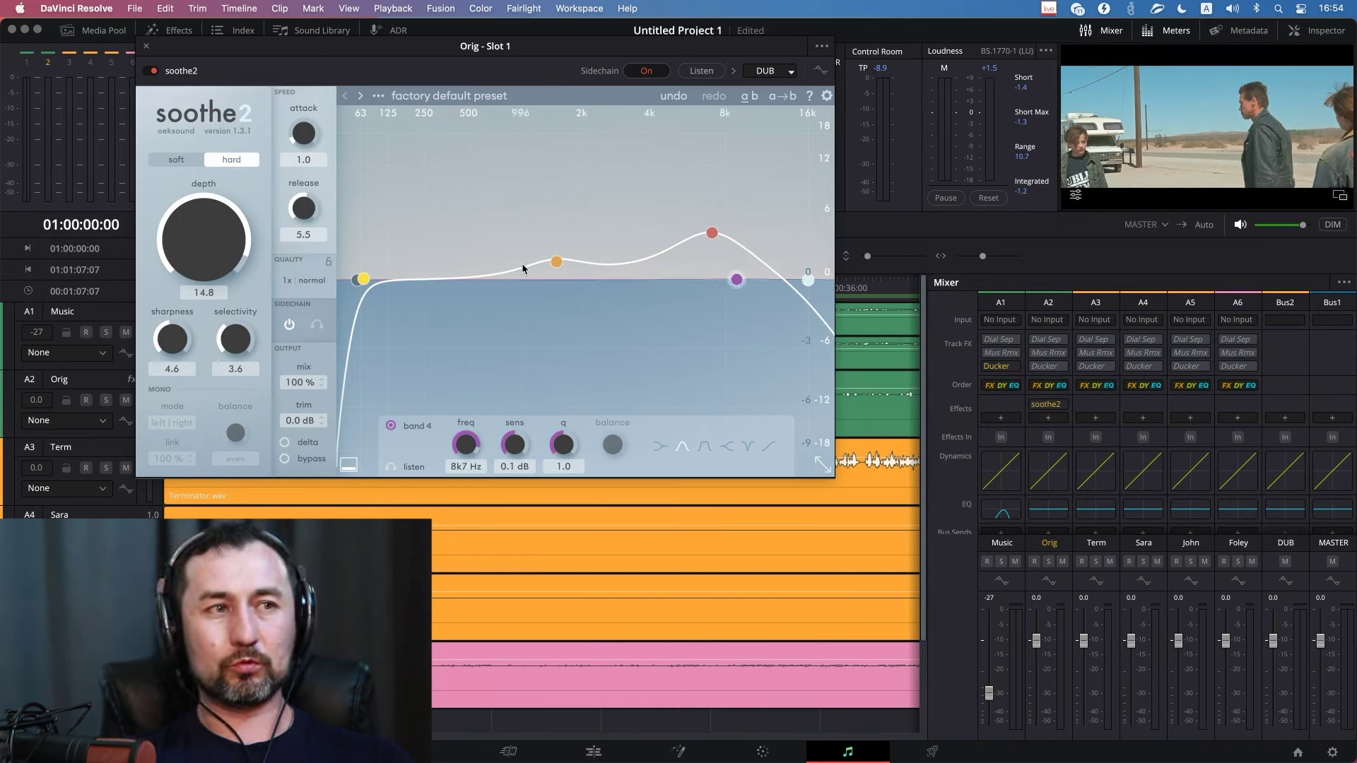
{"action": "left_click_drag", "start_coordinate": [559, 265], "coordinate": [540, 232]}
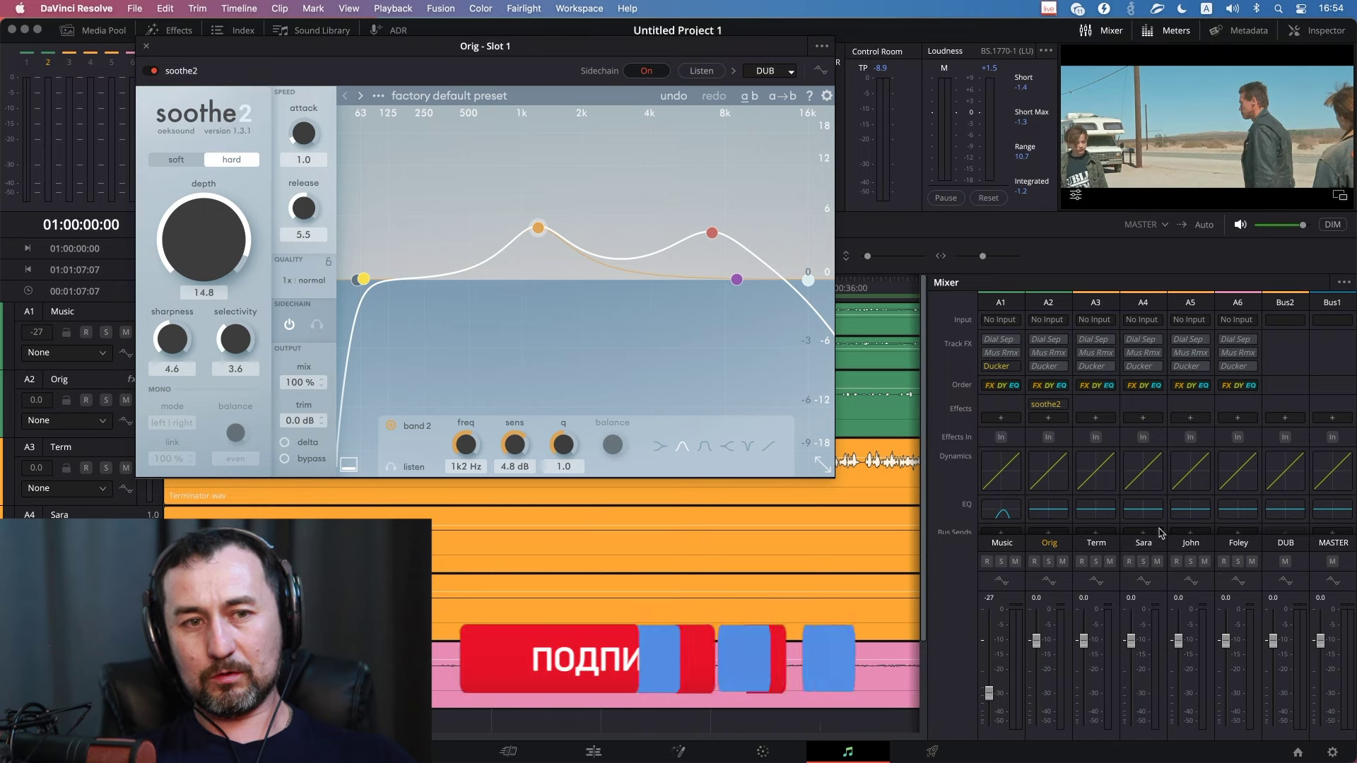
Audition the processed dialogue, reconfirm DUB as the sidechain, and close soothe2.
{"action": "key", "text": "space"}
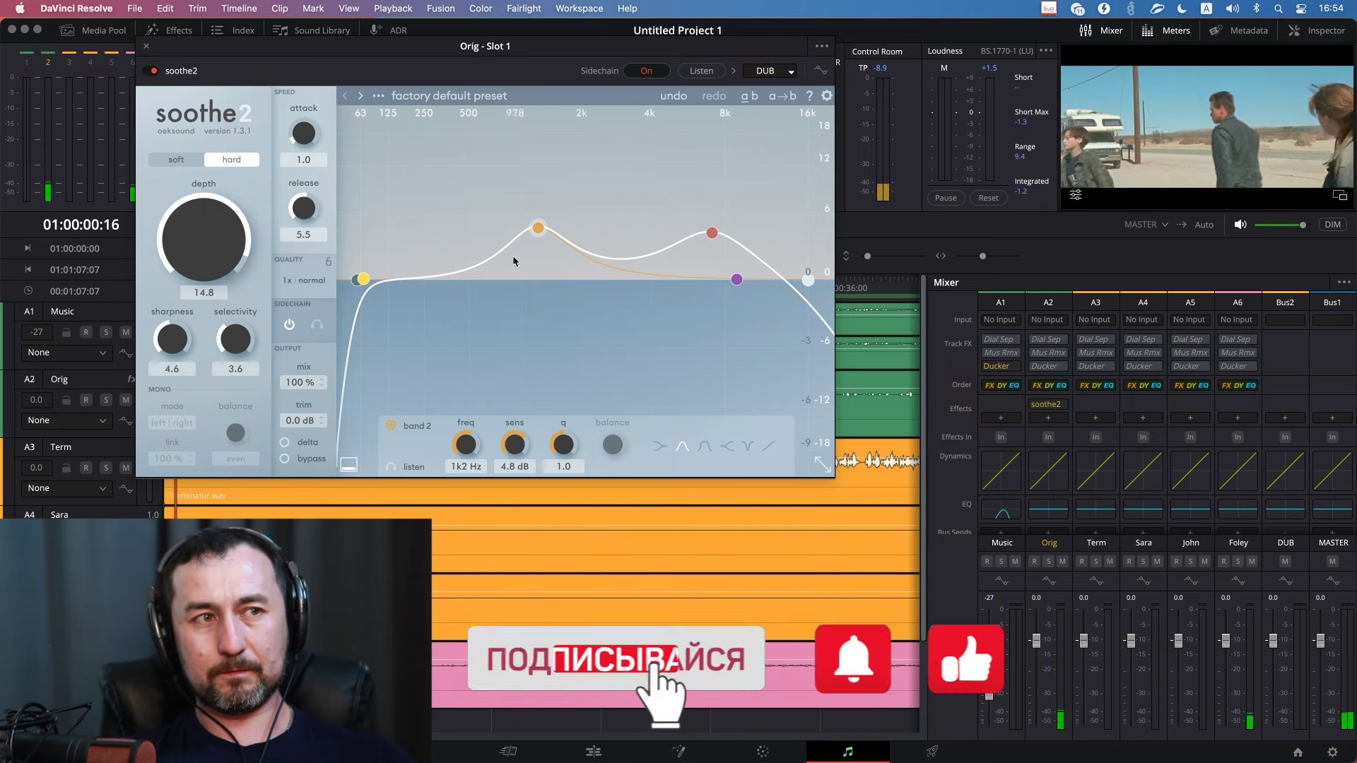
{"action": "key", "text": "space"}
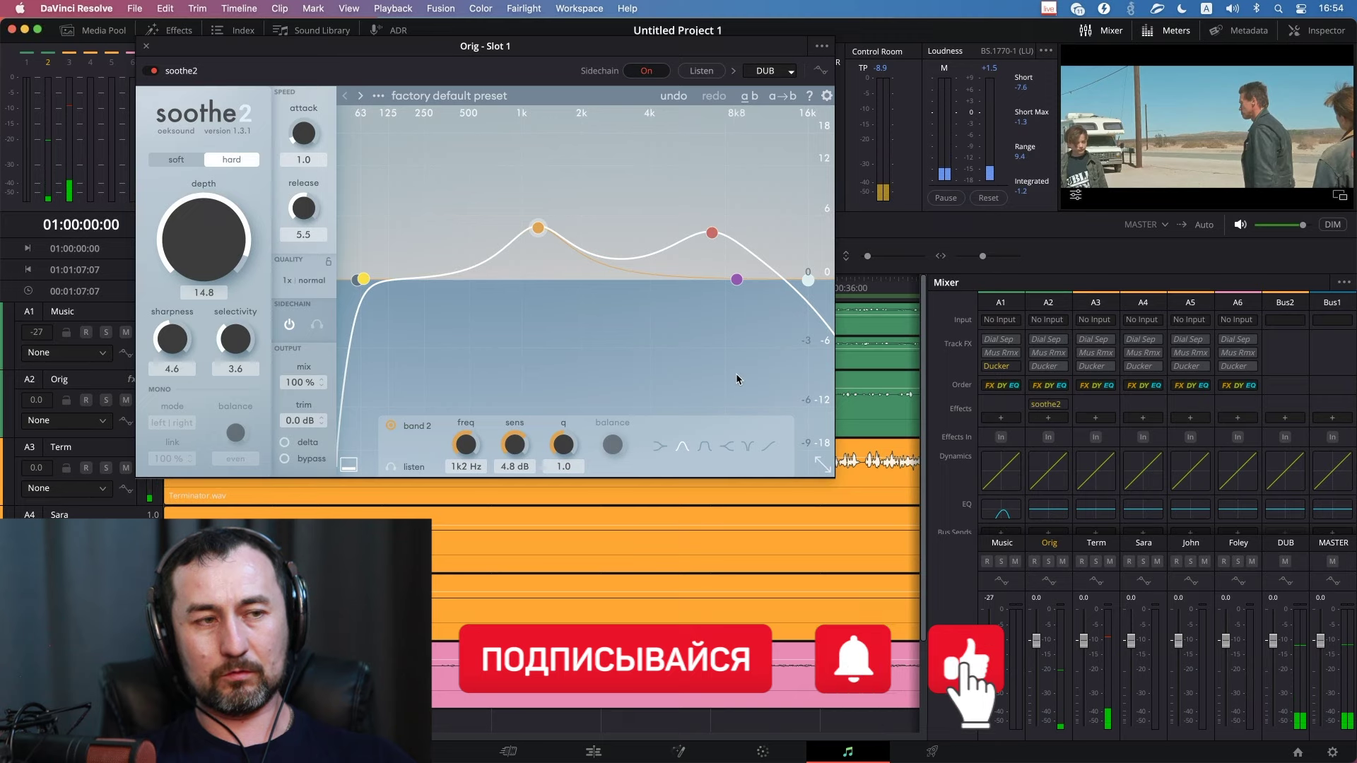
{"action": "key", "text": "space"}
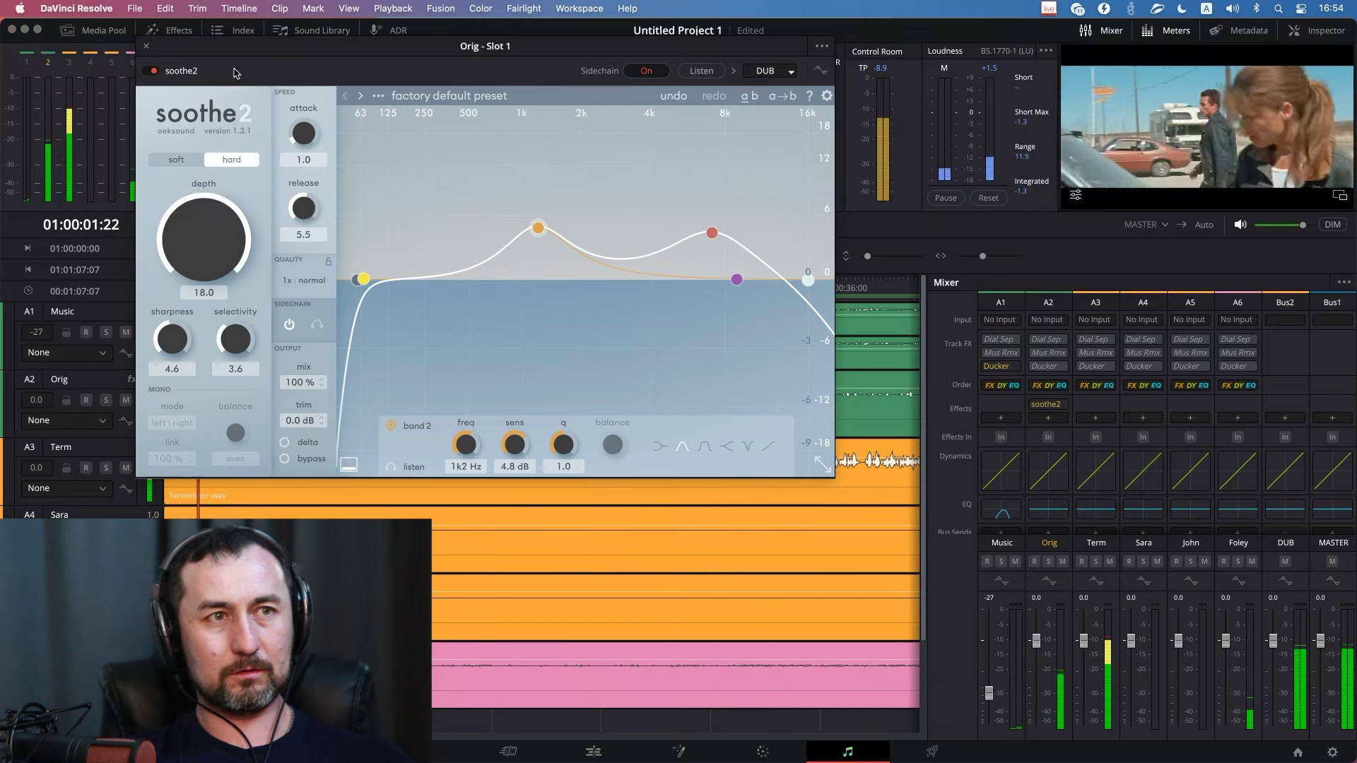
{"action": "left_click", "coordinate": [773, 79]}
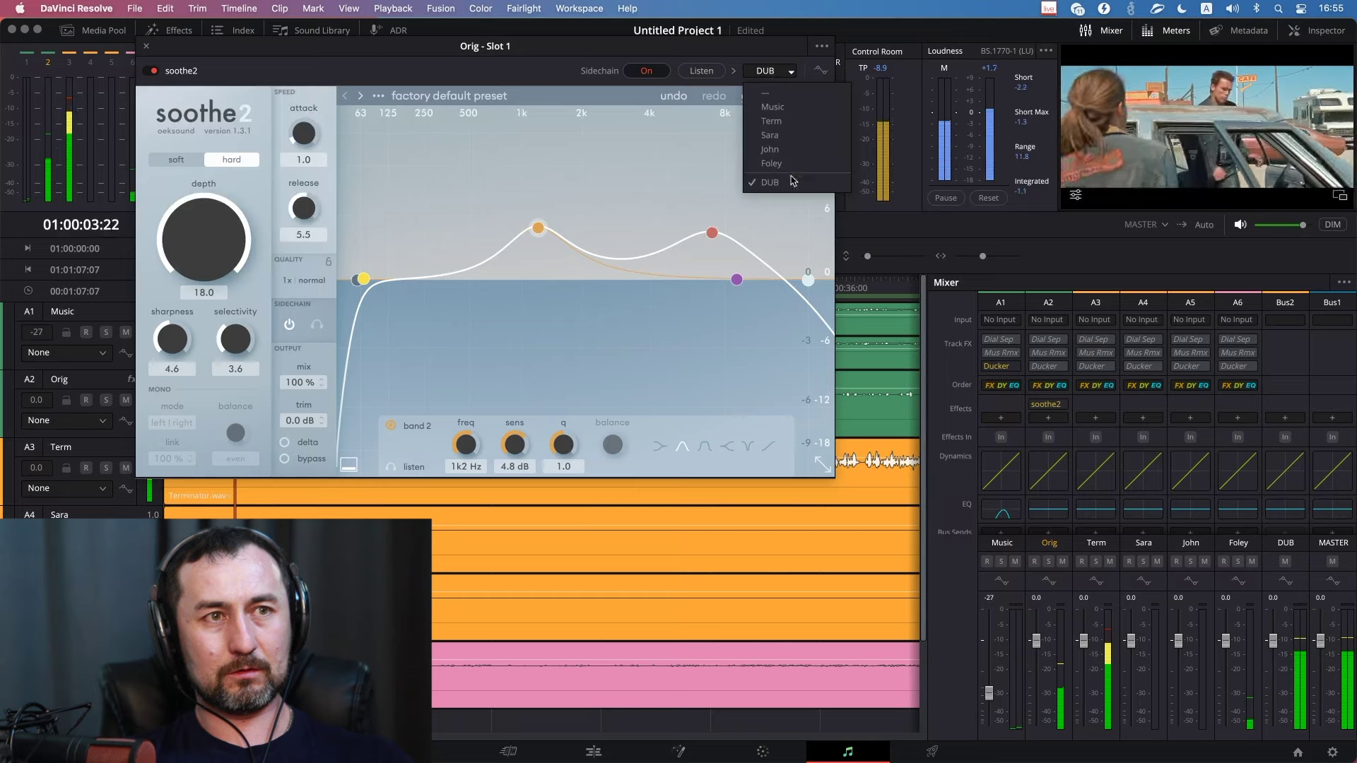
{"action": "left_click", "coordinate": [411, 119]}
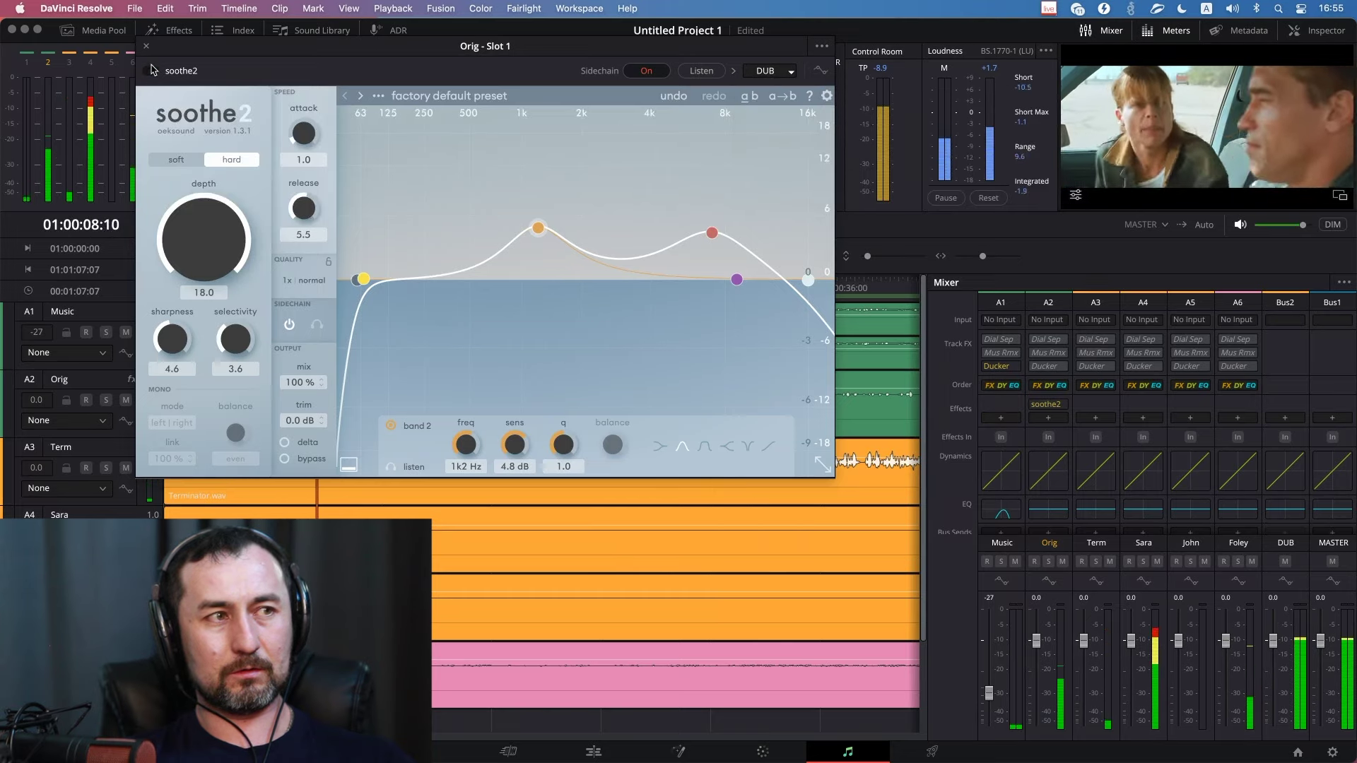
{"action": "key", "text": "Home"}
{"action": "left_click", "coordinate": [147, 45]}
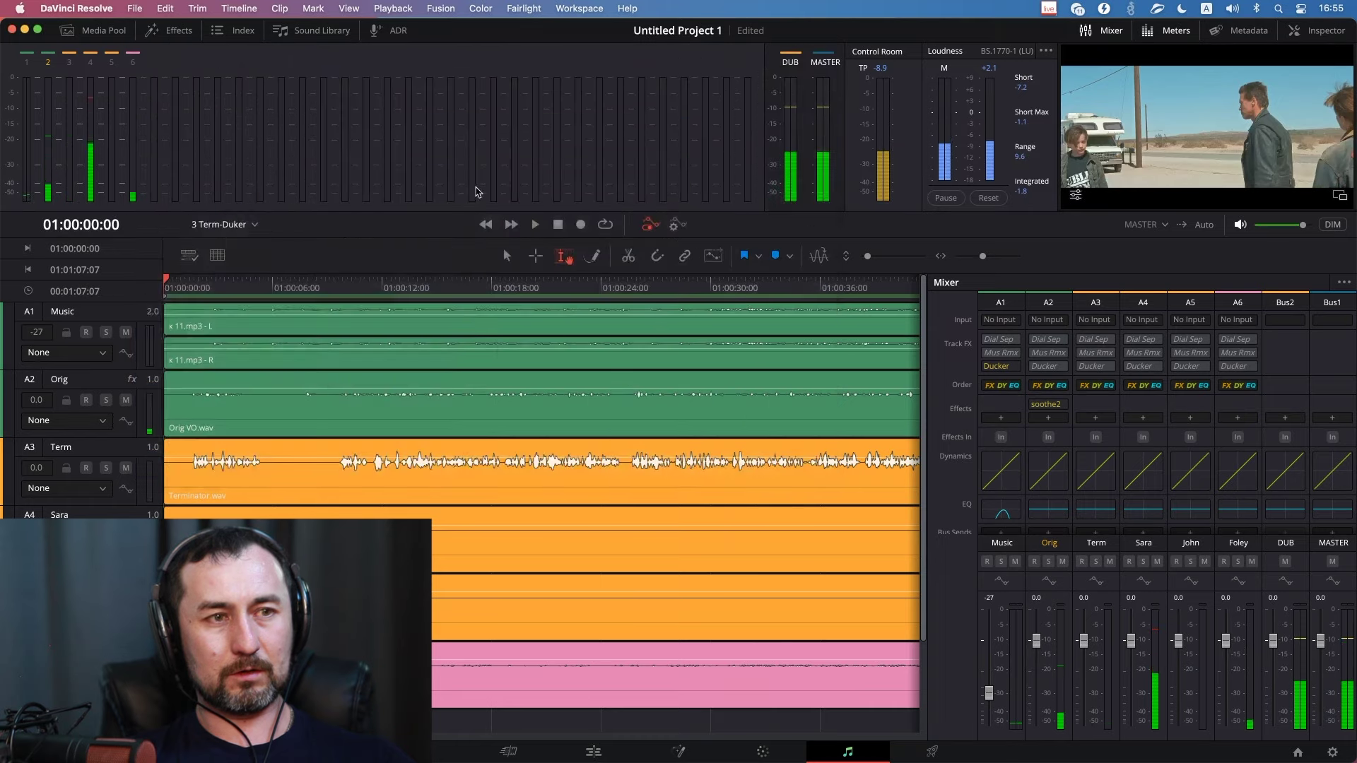
{"action": "left_click", "coordinate": [492, 286]}
{"action": "key", "text": "Home"}
{"action": "key", "text": "space"}
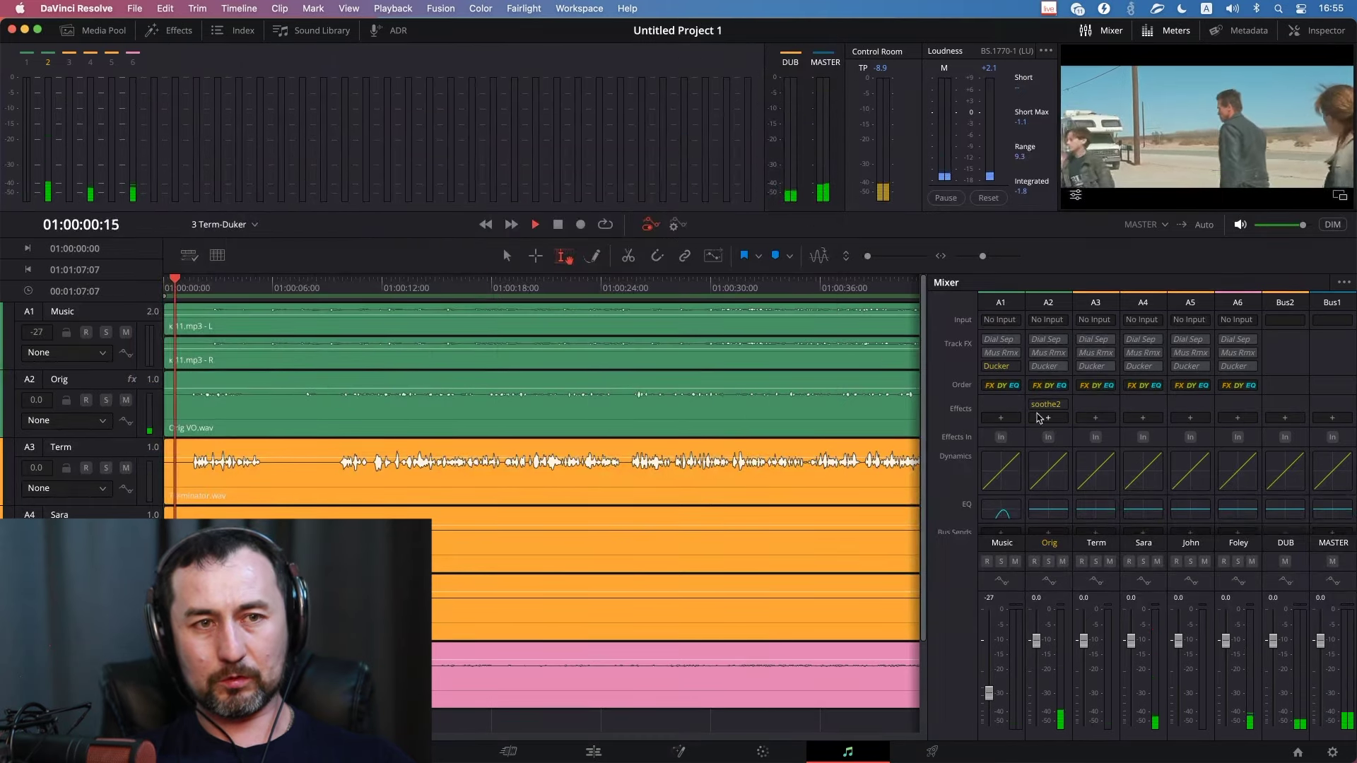
Reopen soothe2 on Orig and compare Foley against DUB as sidechain, settling on DUB.
{"action": "left_click", "coordinate": [1053, 408]}
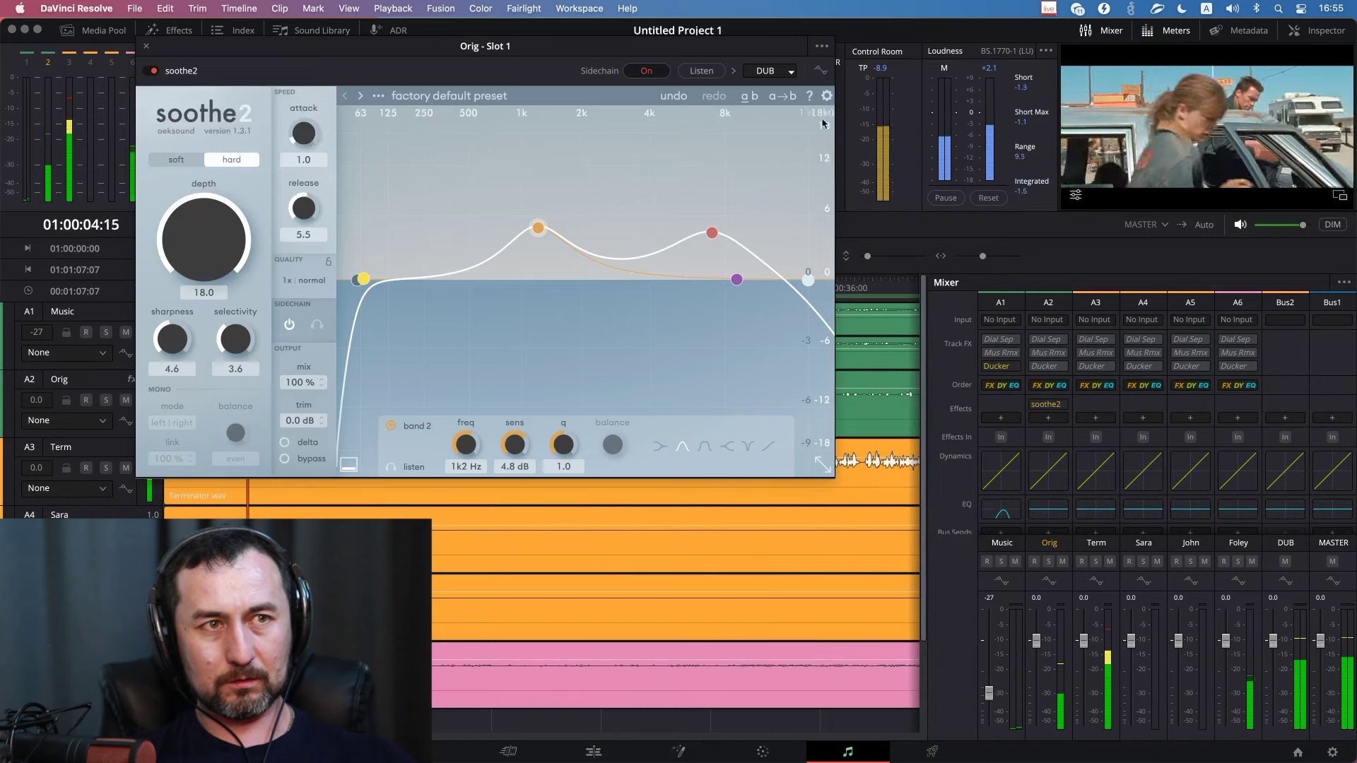
{"action": "left_click", "coordinate": [791, 71]}
{"action": "left_click", "coordinate": [772, 164]}
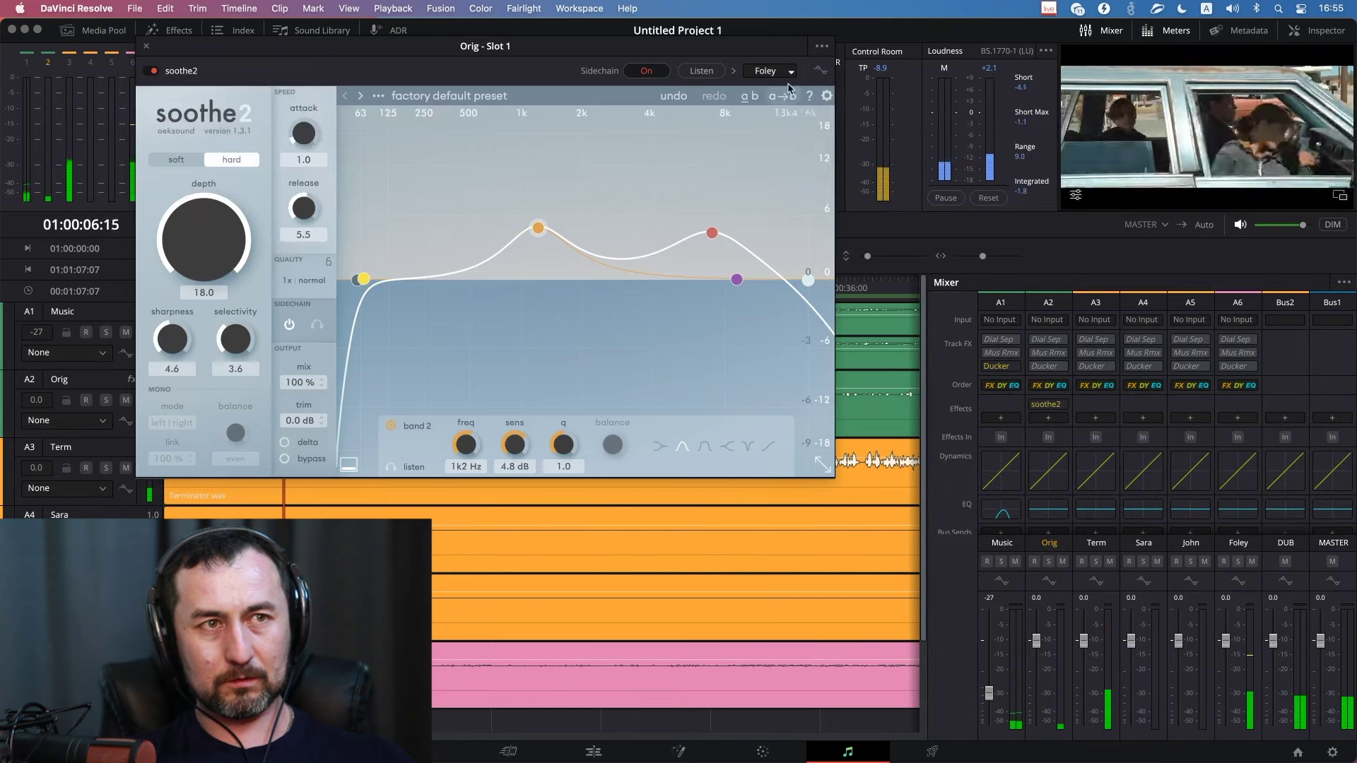
{"action": "left_click", "coordinate": [777, 71]}
{"action": "left_click", "coordinate": [770, 182]}
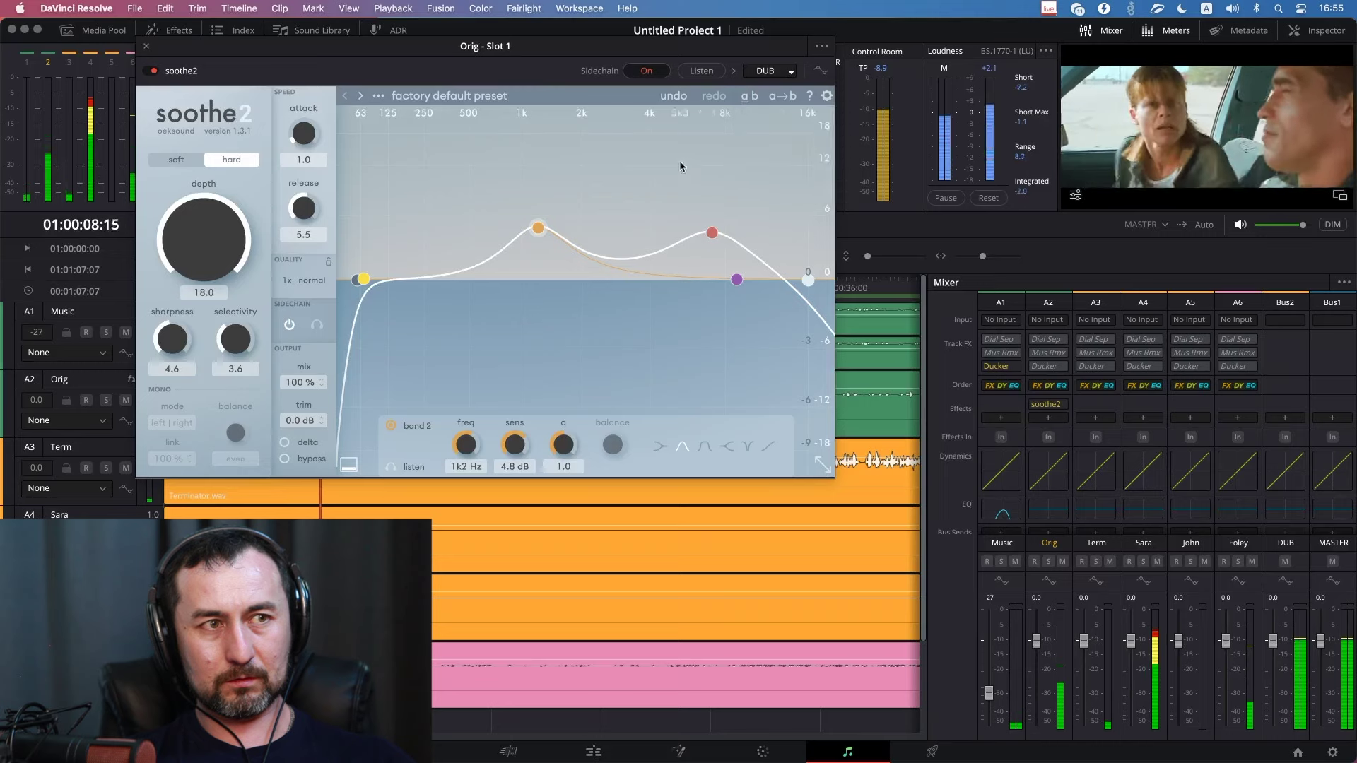
{"action": "key", "text": "space"}
{"action": "left_click", "coordinate": [1062, 404]}
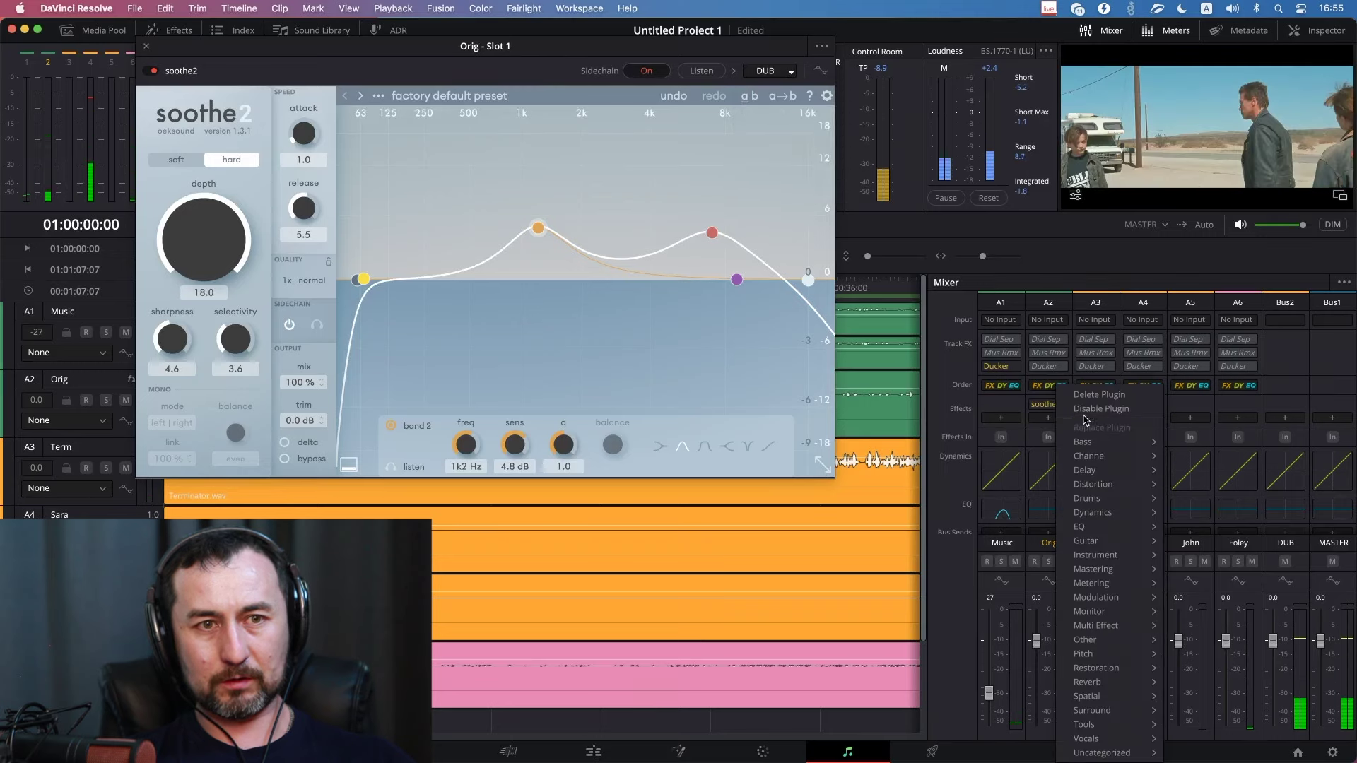
Replace soothe2 on Orig with a fresh instance found by searching 'soo' in the effects library.
{"action": "left_click", "coordinate": [1096, 394]}
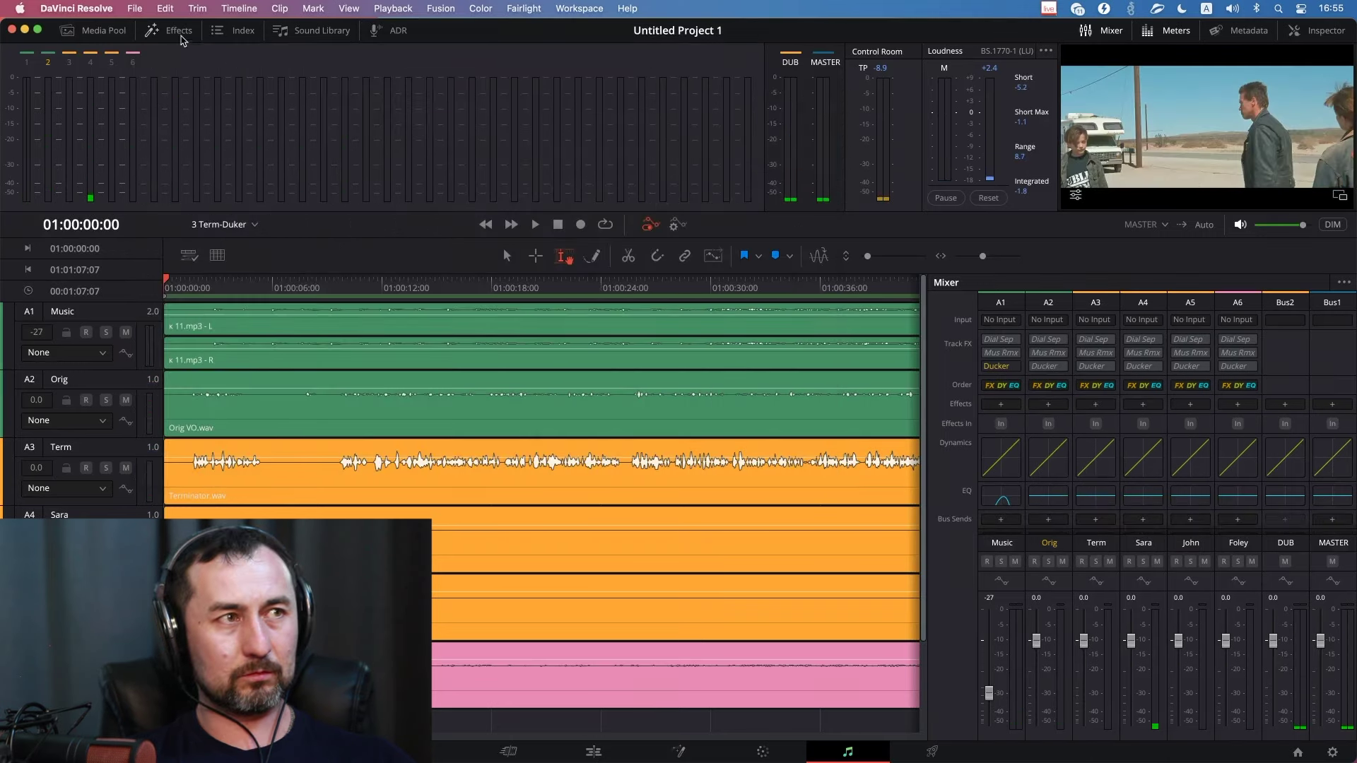
{"action": "left_click", "coordinate": [180, 35]}
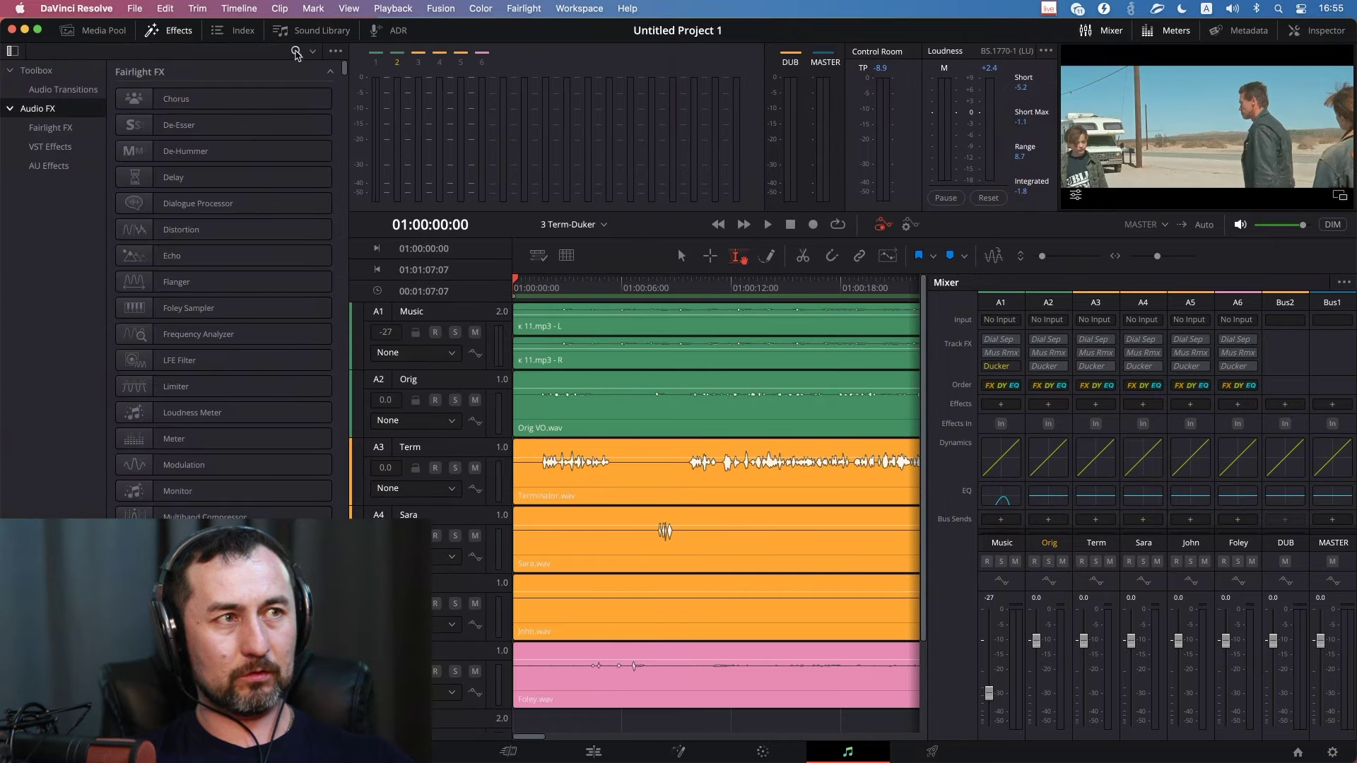
{"action": "left_click", "coordinate": [296, 51]}
{"action": "type", "text": "soo"}
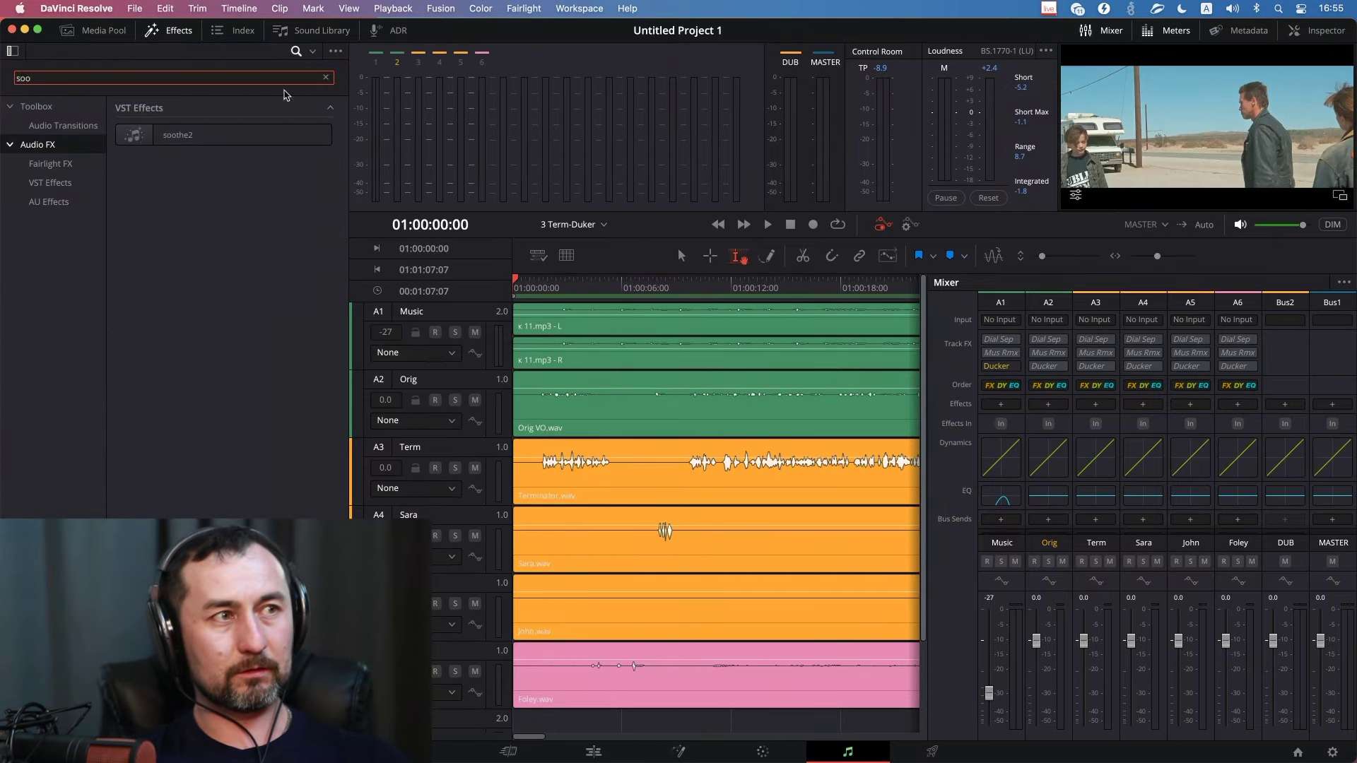
{"action": "mouse_move", "coordinate": [177, 134]}
{"action": "left_mouse_down"}
{"action": "mouse_move", "coordinate": [1175, 404]}
{"action": "mouse_move", "coordinate": [1048, 404]}
{"action": "left_mouse_up"}
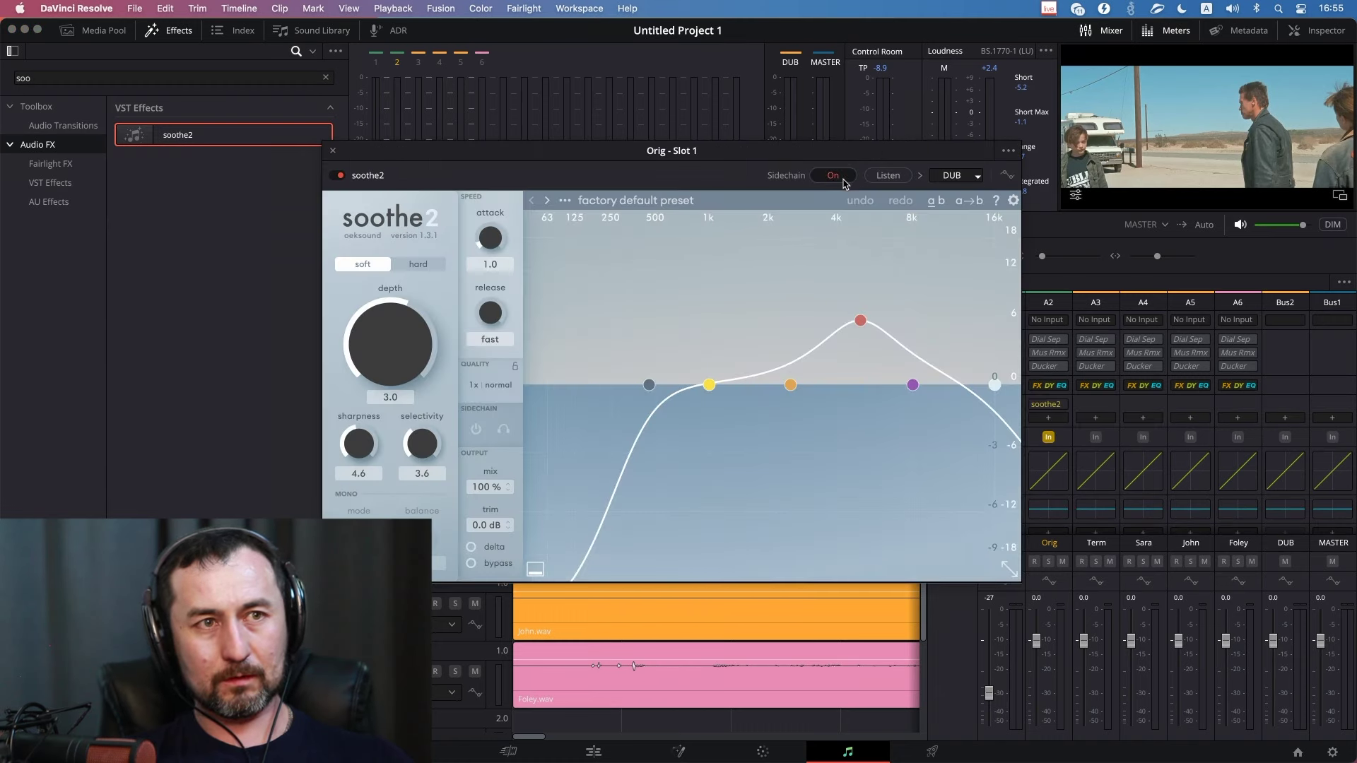
Key the new soothe2 from DUB and audition it with depth just under 3.0.
{"action": "left_click", "coordinate": [480, 439]}
{"action": "left_click", "coordinate": [981, 181]}
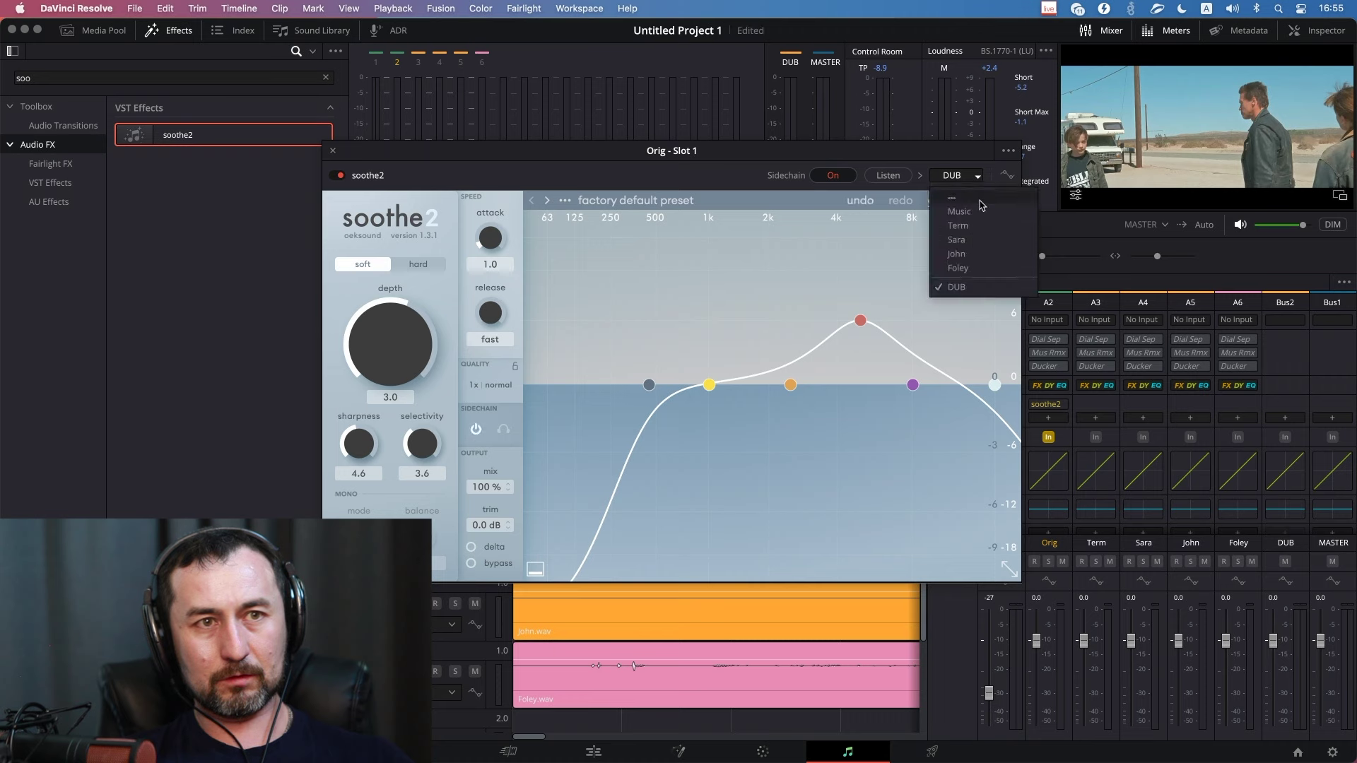
{"action": "left_click", "coordinate": [870, 154]}
{"action": "key", "text": "space"}
{"action": "left_click_drag", "start_coordinate": [870, 154], "coordinate": [596, 31]}
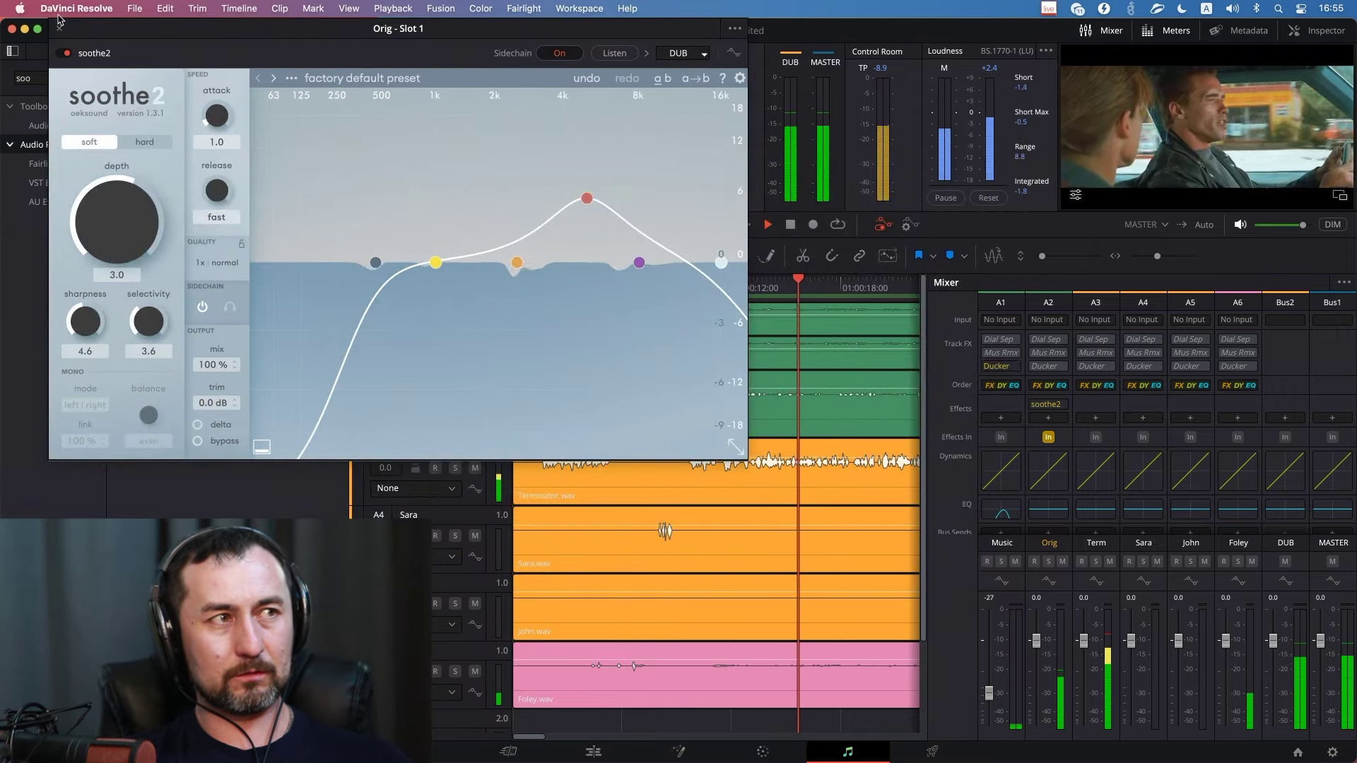
{"action": "left_click_drag", "start_coordinate": [114, 210], "coordinate": [113, 217]}
{"action": "key", "text": "space"}
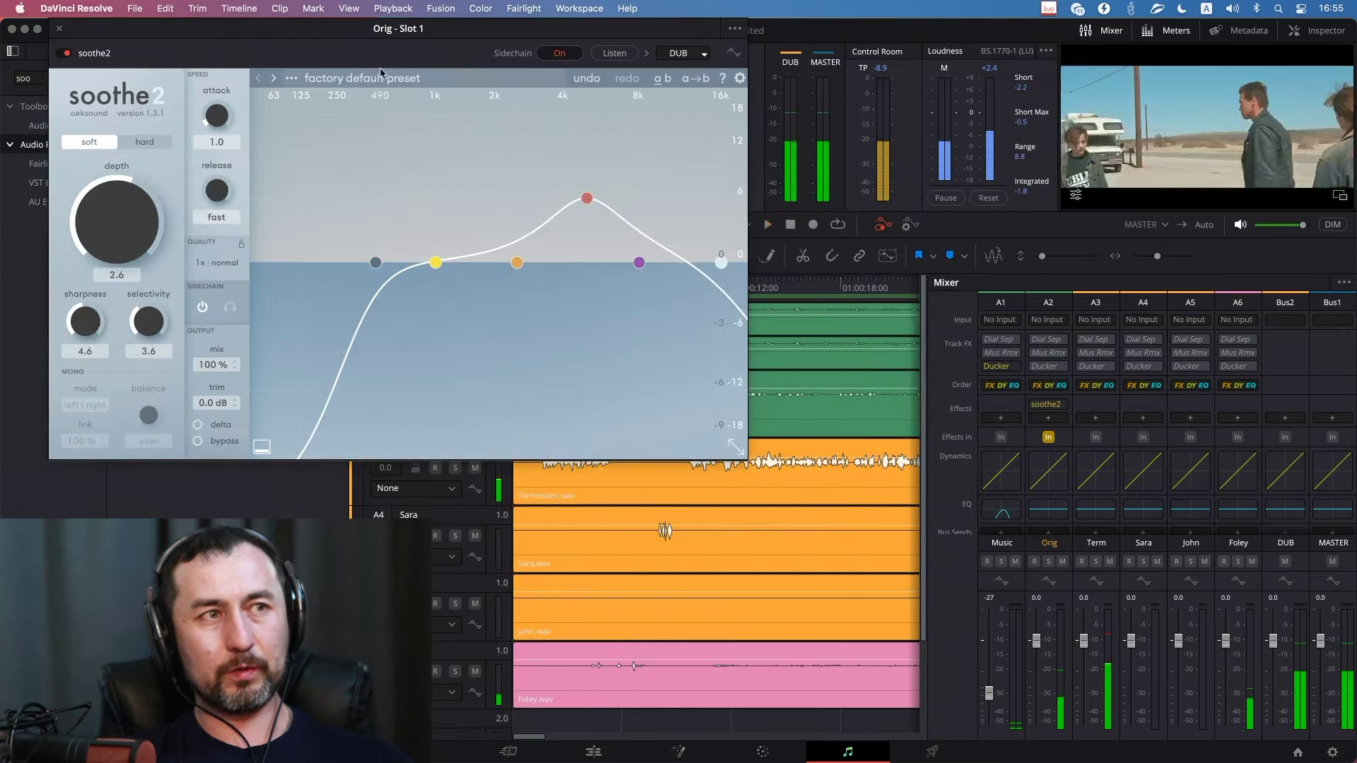
Set soothe2 to hard mode with a 65 Hz low cut and depth 17.7.
{"action": "left_click_drag", "start_coordinate": [417, 32], "coordinate": [453, 353]}
{"action": "key", "text": "space"}
{"action": "left_click_drag", "start_coordinate": [558, 352], "coordinate": [568, 61]}
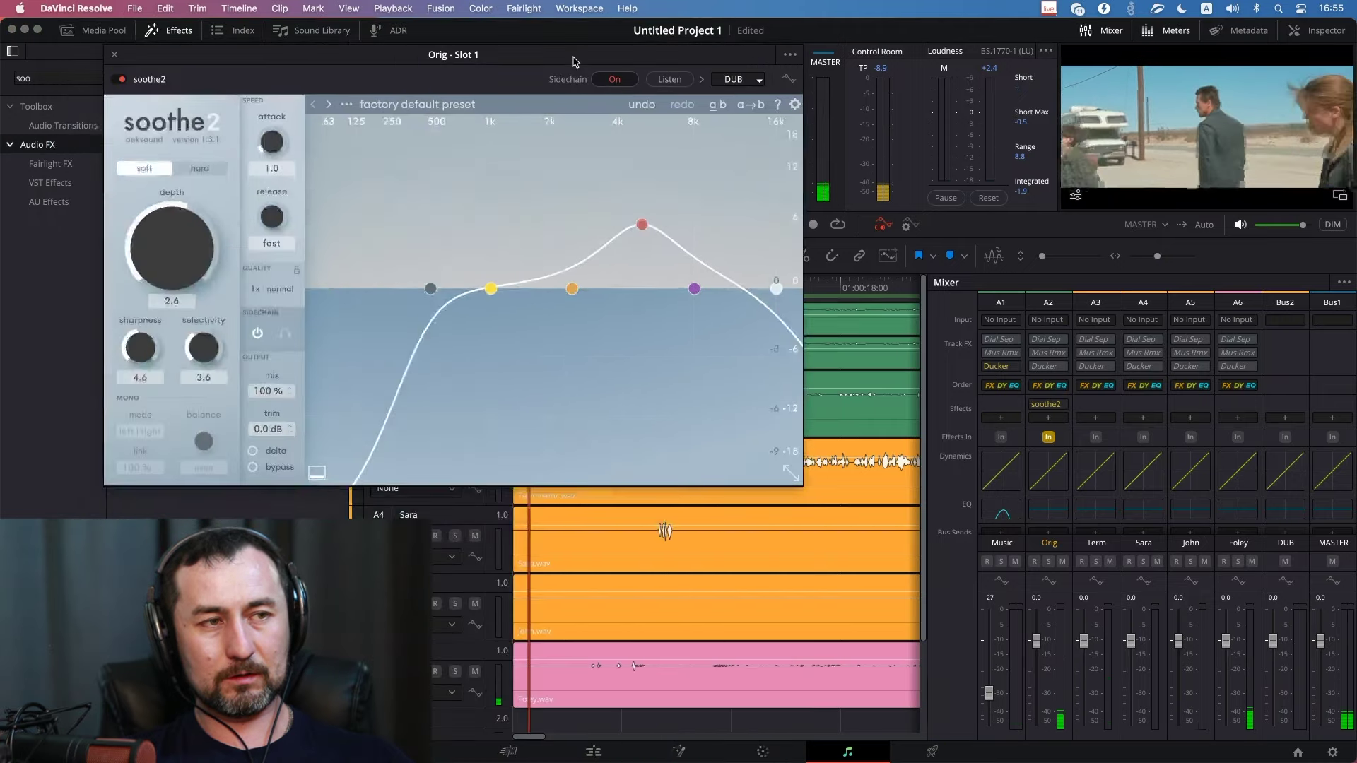
{"action": "left_click", "coordinate": [200, 167]}
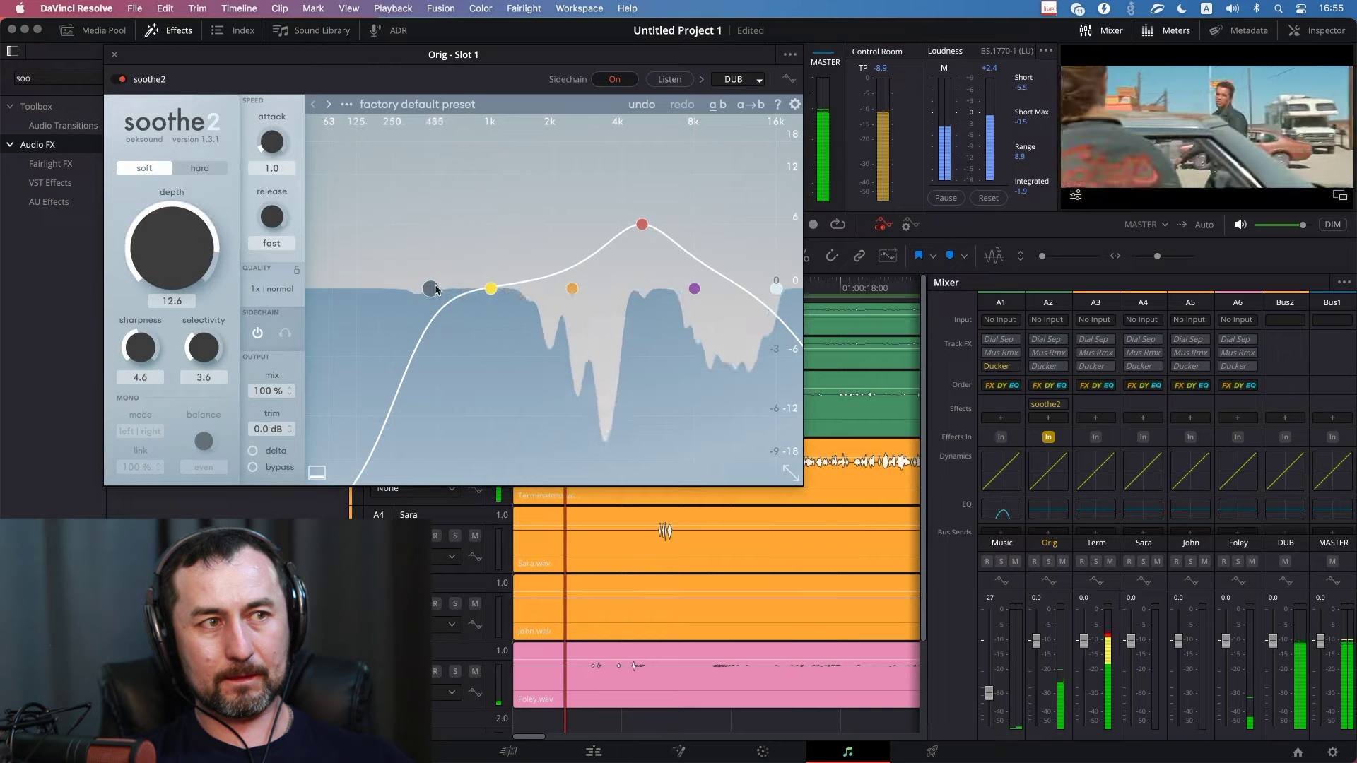
{"action": "left_click_drag", "start_coordinate": [430, 288], "coordinate": [331, 288]}
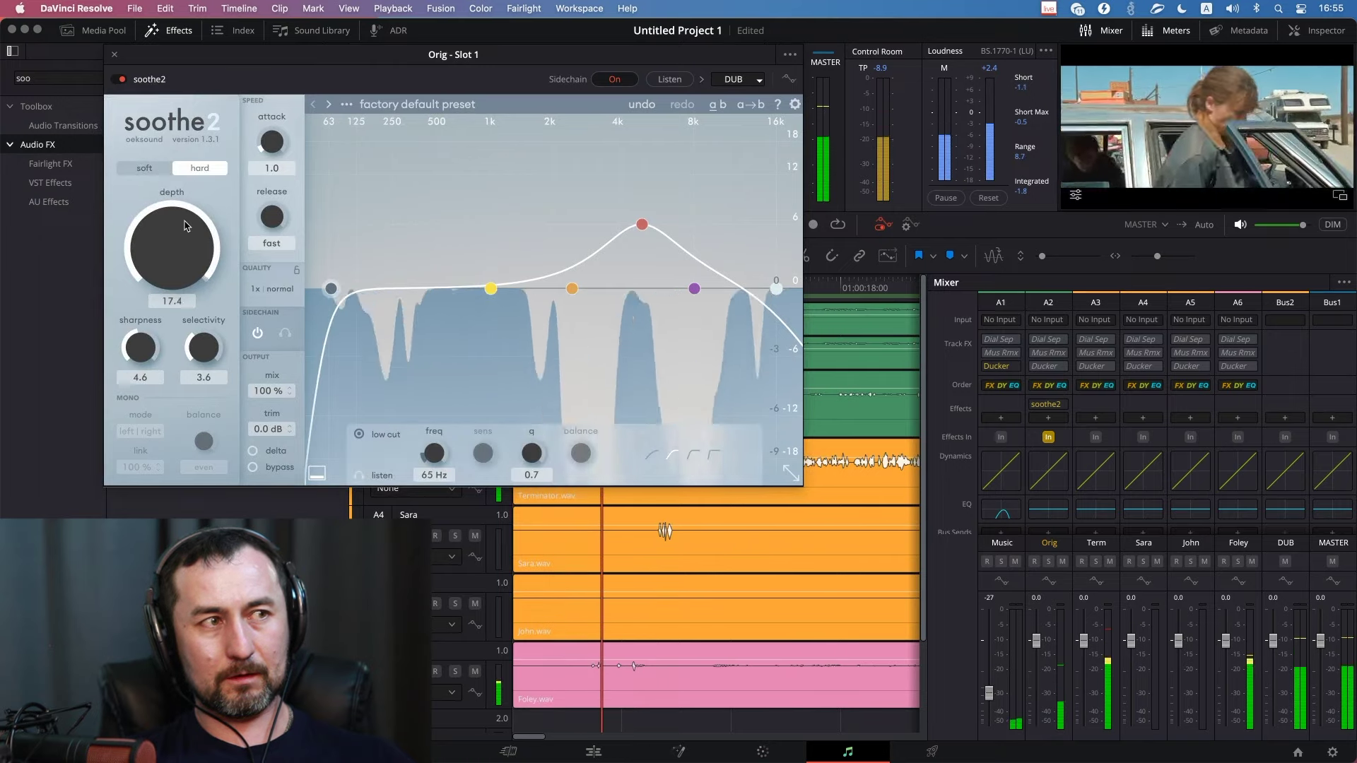
{"action": "left_click_drag", "start_coordinate": [184, 237], "coordinate": [186, 225]}
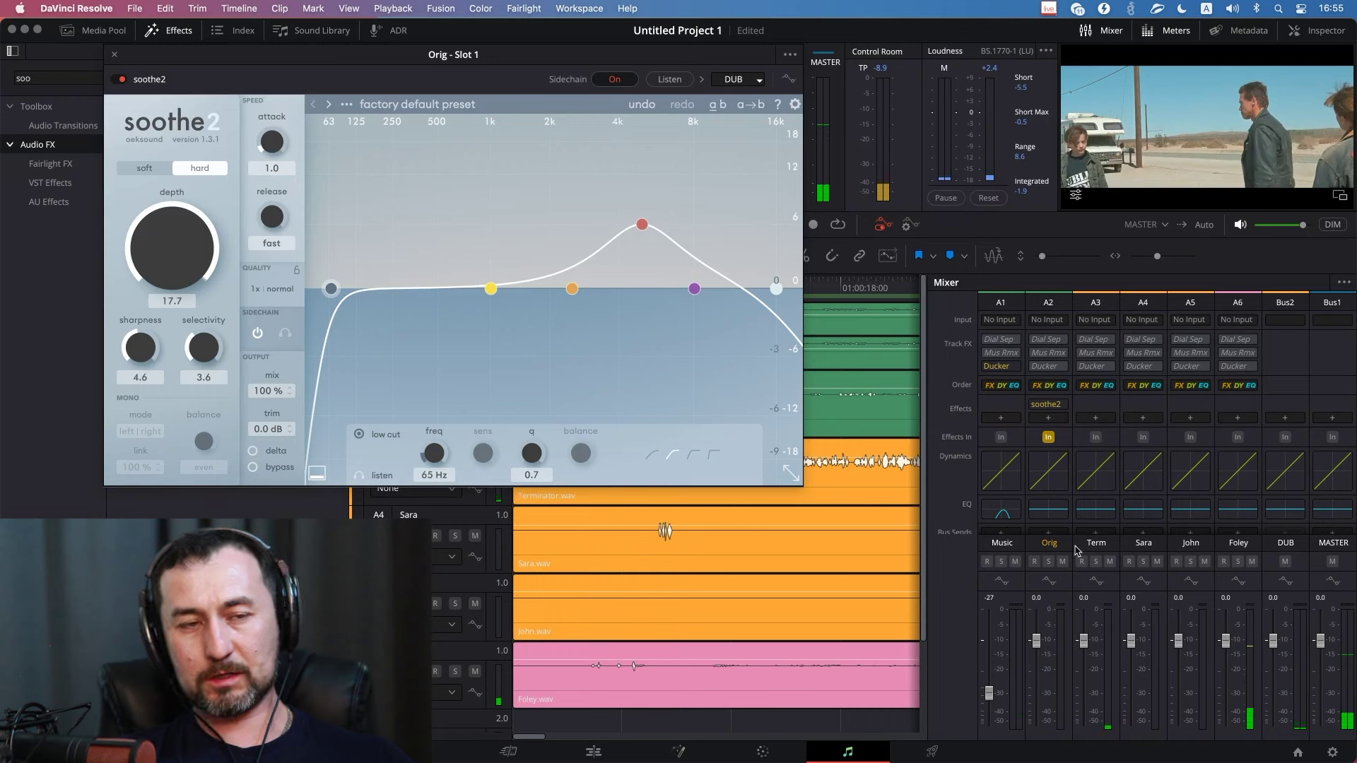
{"action": "mouse_move", "coordinate": [1063, 408]}
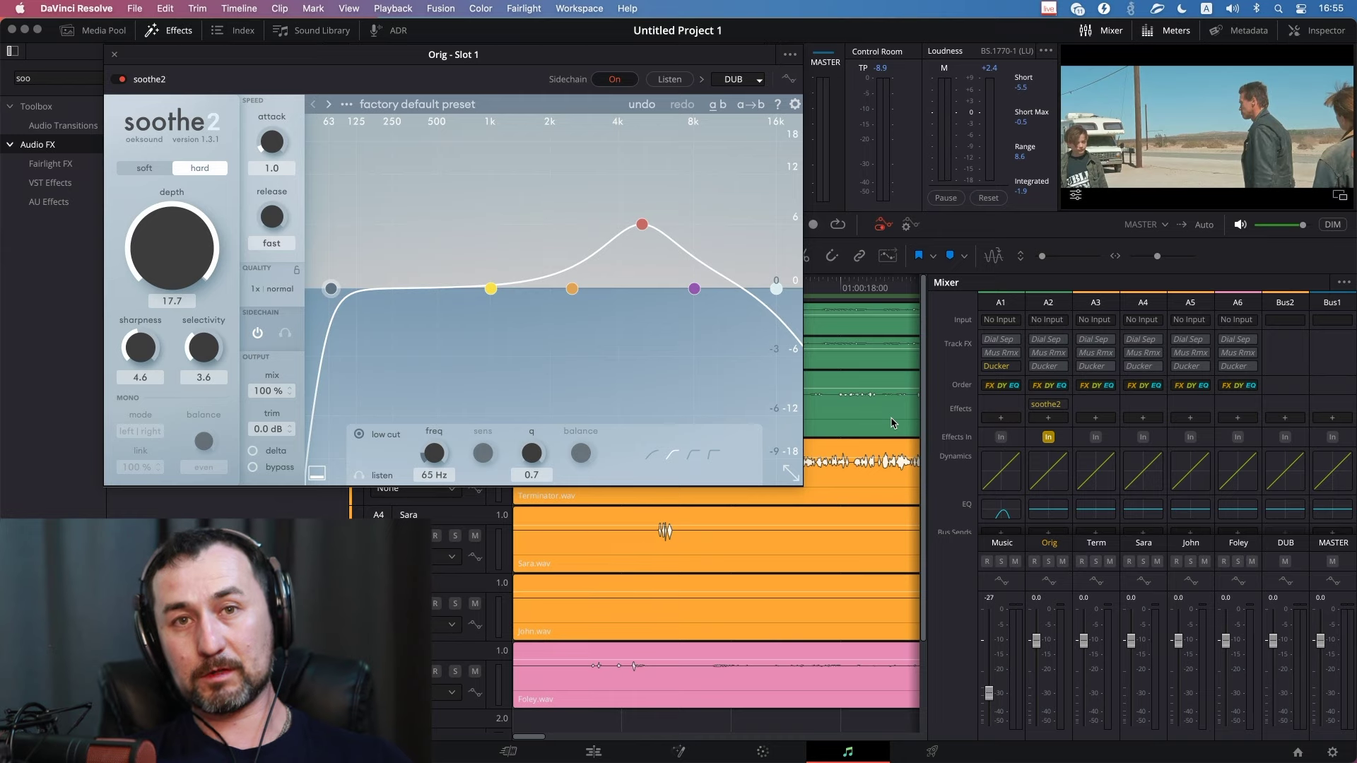
{"action": "key", "text": "space"}
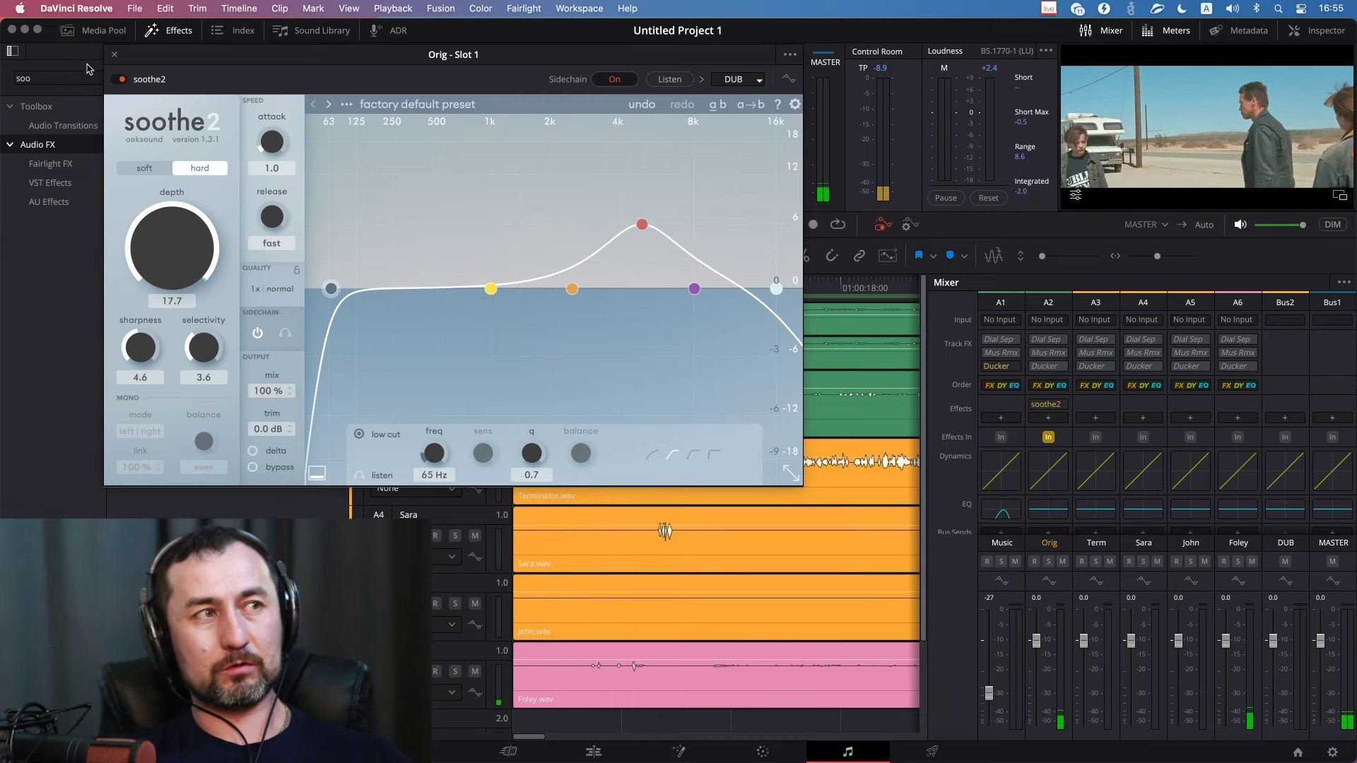
{"action": "left_click", "coordinate": [114, 54]}
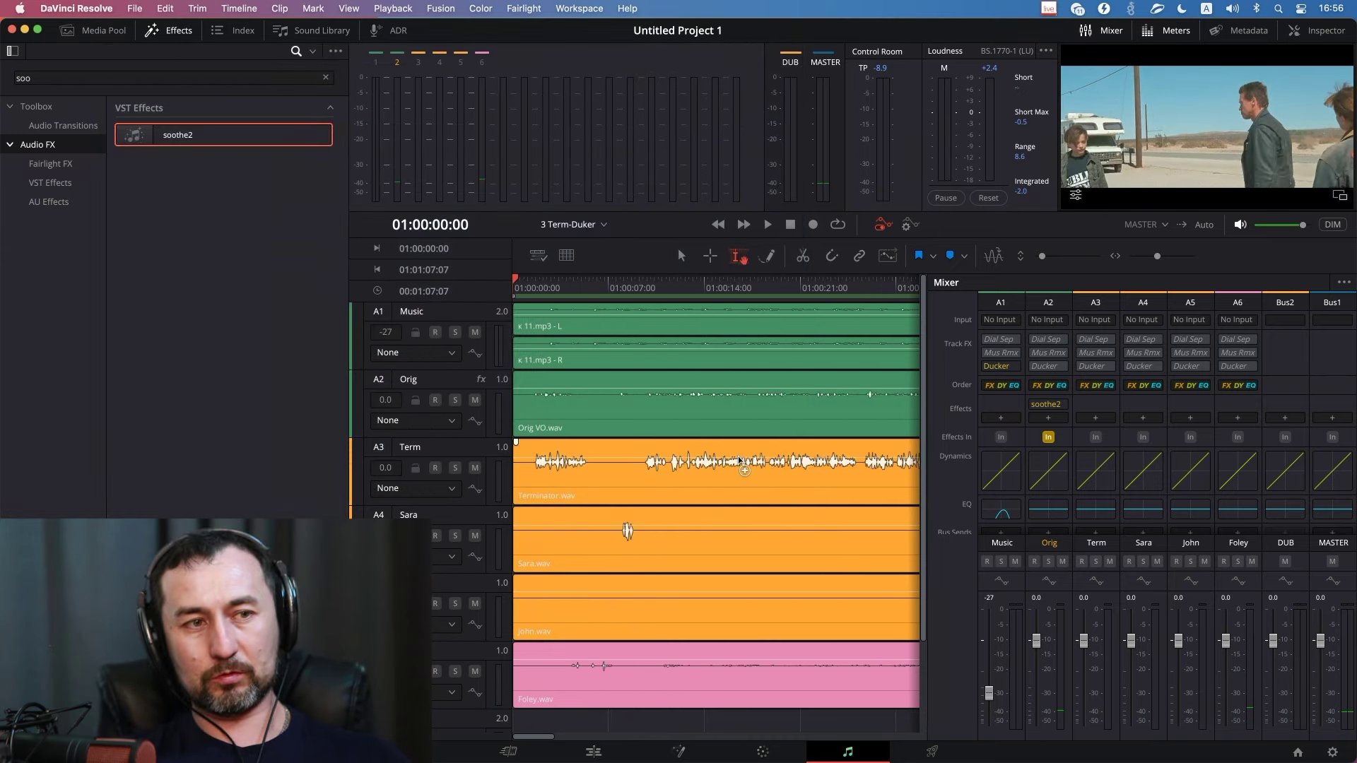
Scroll the Deliver preset strip and choose the Audio Only render preset.
{"action": "scroll", "coordinate": [736, 450], "scroll_direction": "down", "scroll_amount": 1}
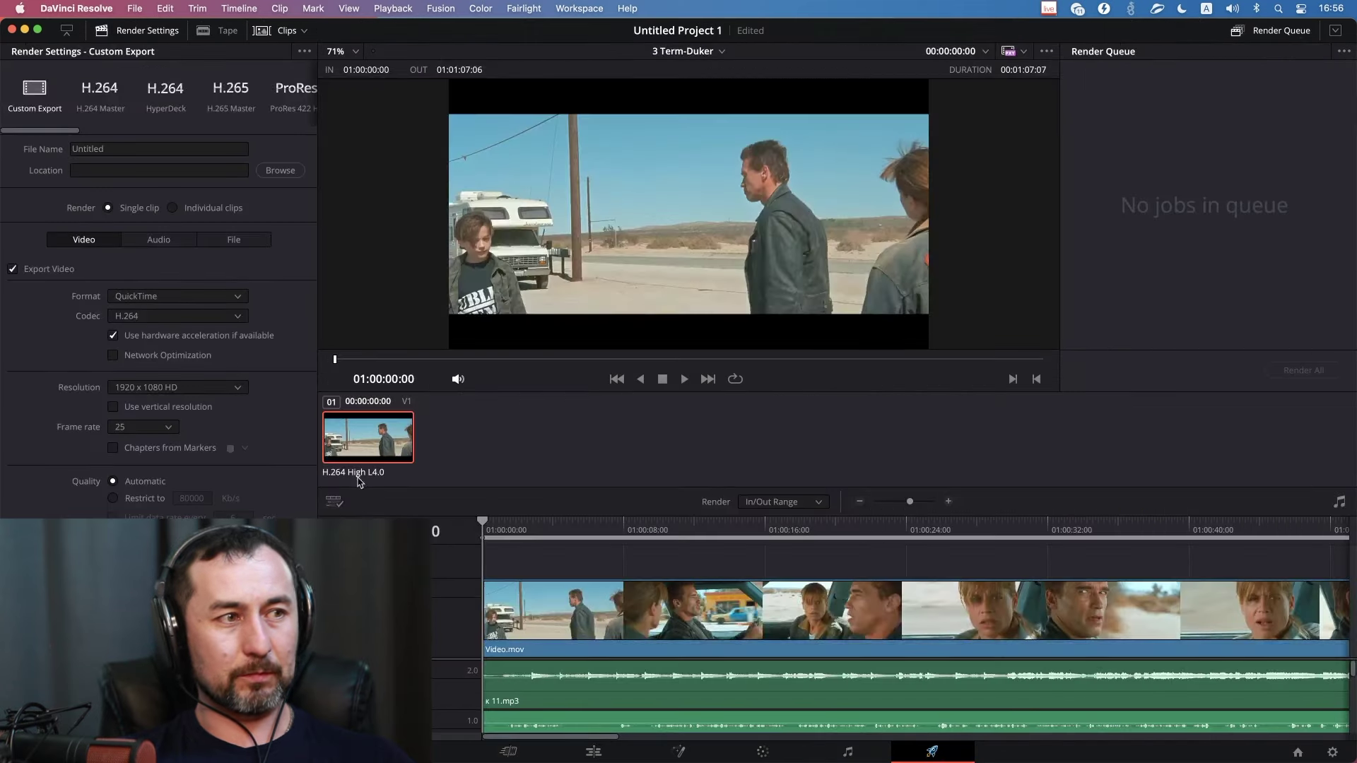
{"action": "left_click_drag", "start_coordinate": [57, 129], "coordinate": [357, 118]}
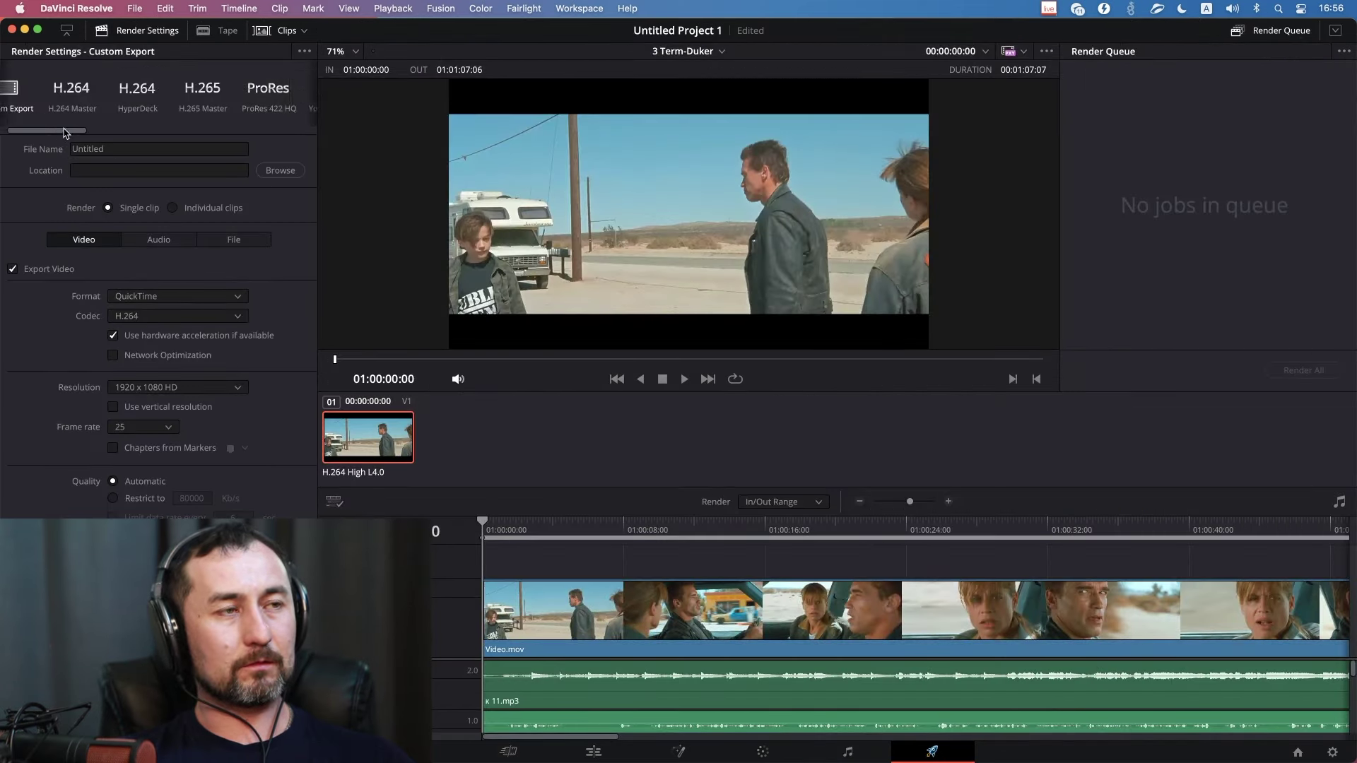
{"action": "left_click", "coordinate": [136, 102]}
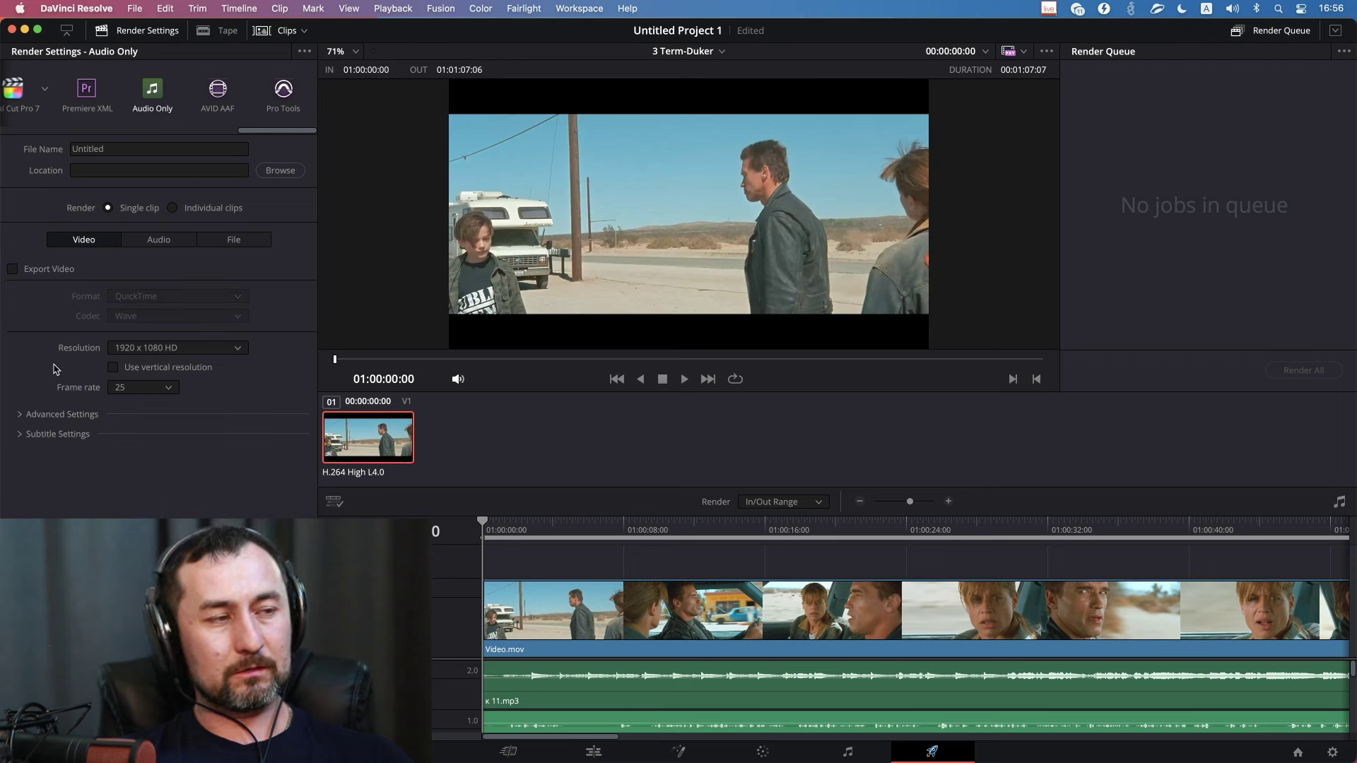
Review the advanced render settings, then restore Audio Only with video export unchecked.
{"action": "left_click", "coordinate": [20, 420]}
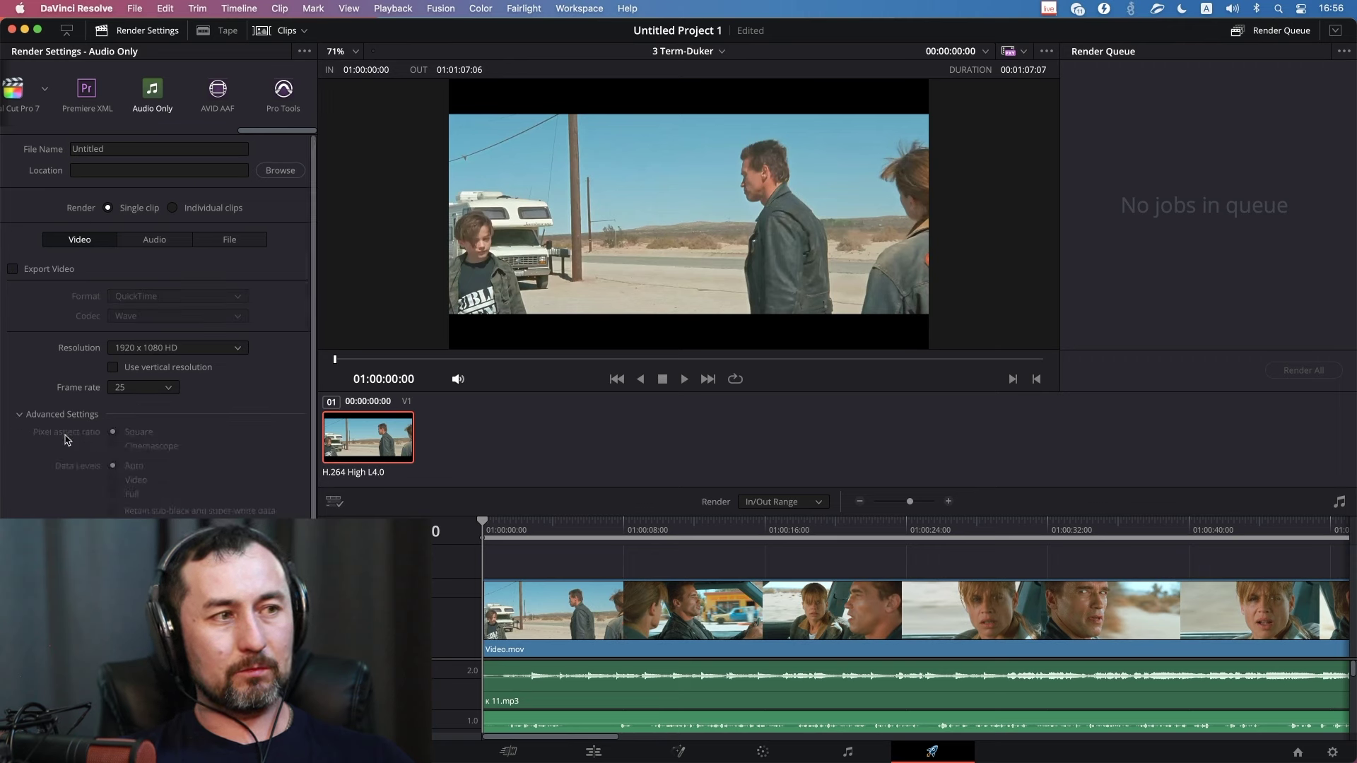
{"action": "scroll", "coordinate": [298, 415], "scroll_direction": "down", "scroll_amount": 4}
{"action": "scroll", "coordinate": [15, 279], "scroll_direction": "up", "scroll_amount": 4}
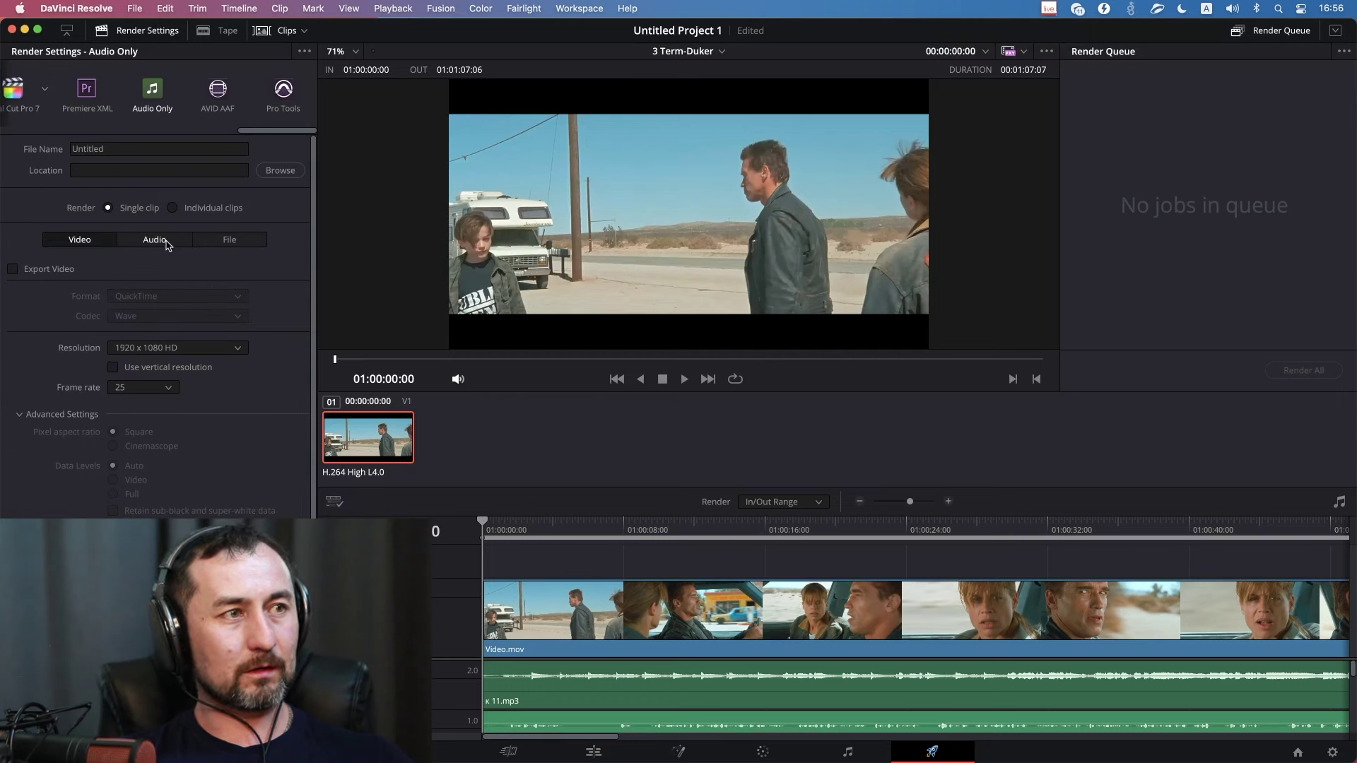
{"action": "scroll", "coordinate": [49, 286], "scroll_direction": "down", "scroll_amount": 2}
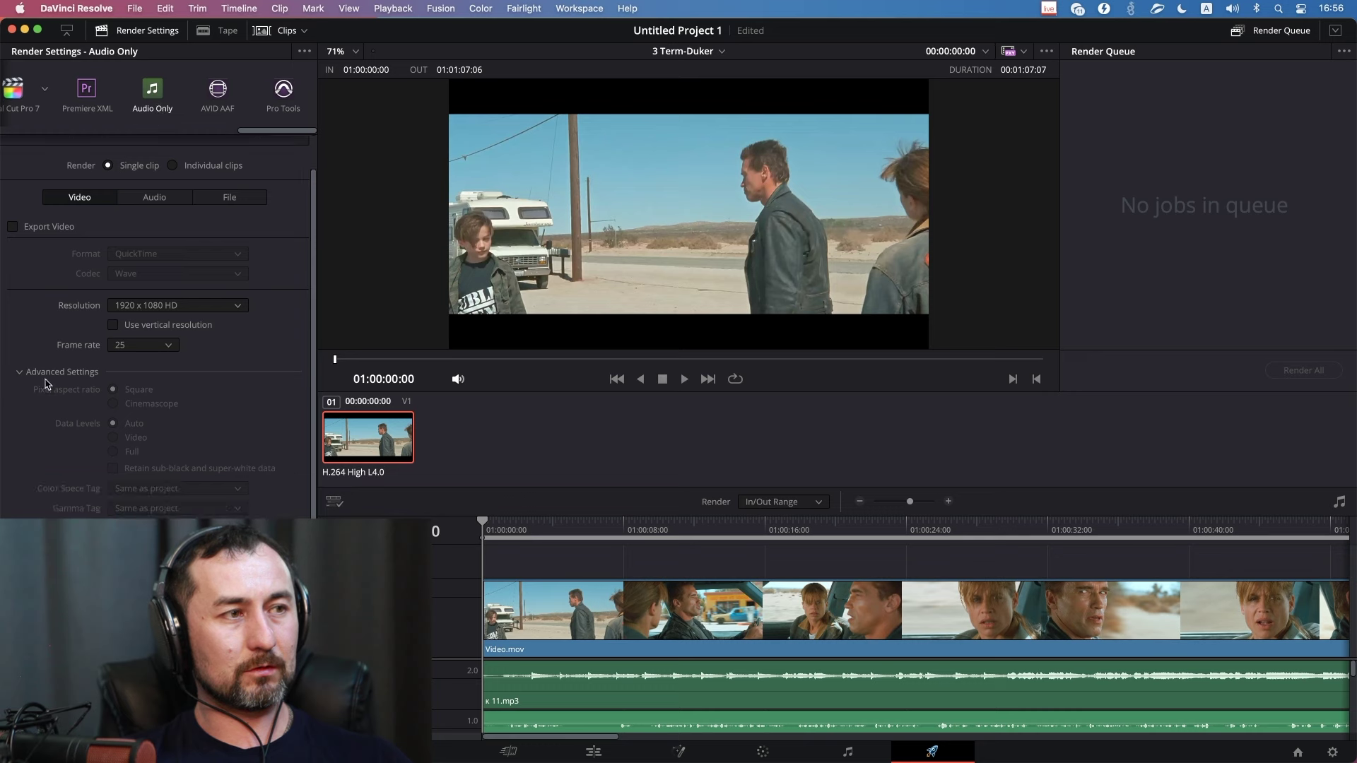
{"action": "scroll", "coordinate": [49, 287], "scroll_direction": "down", "scroll_amount": 2}
{"action": "scroll", "coordinate": [48, 287], "scroll_direction": "up", "scroll_amount": 4}
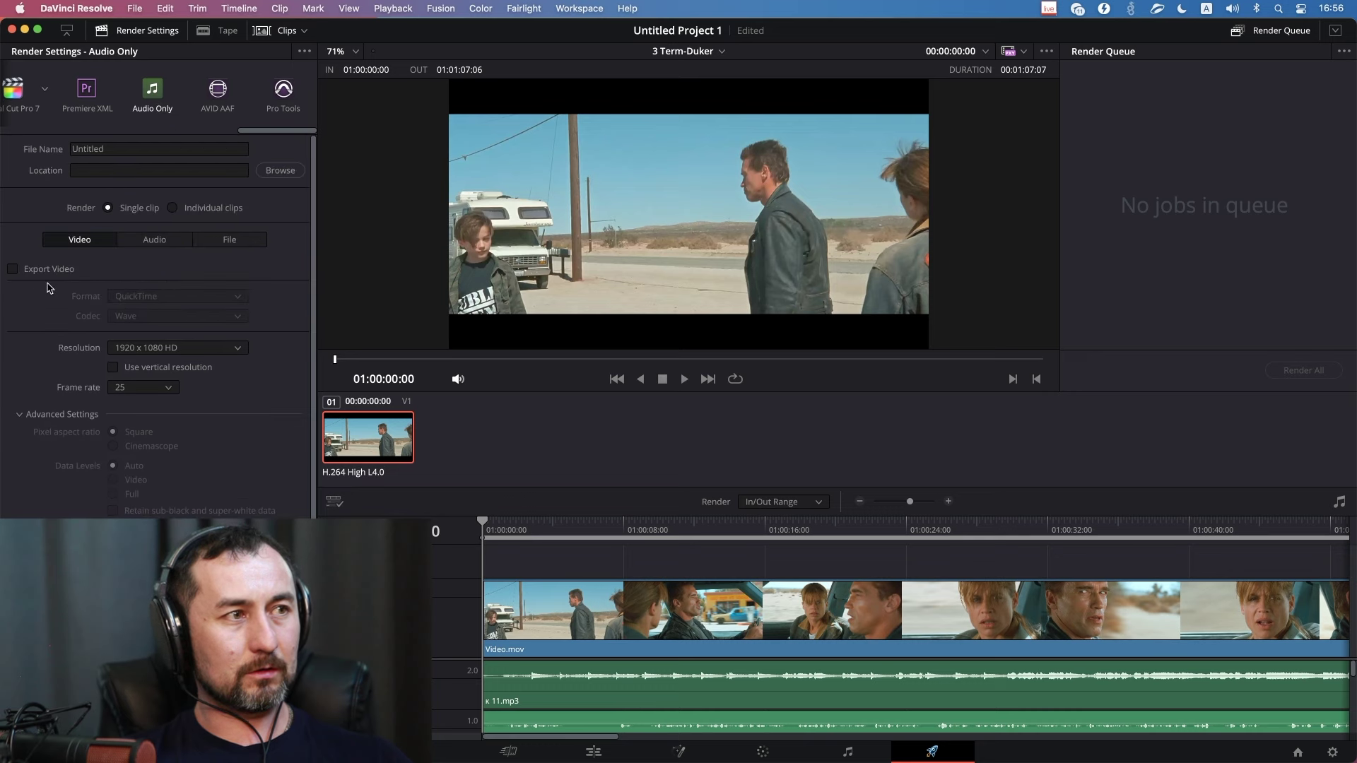
{"action": "left_click", "coordinate": [21, 415]}
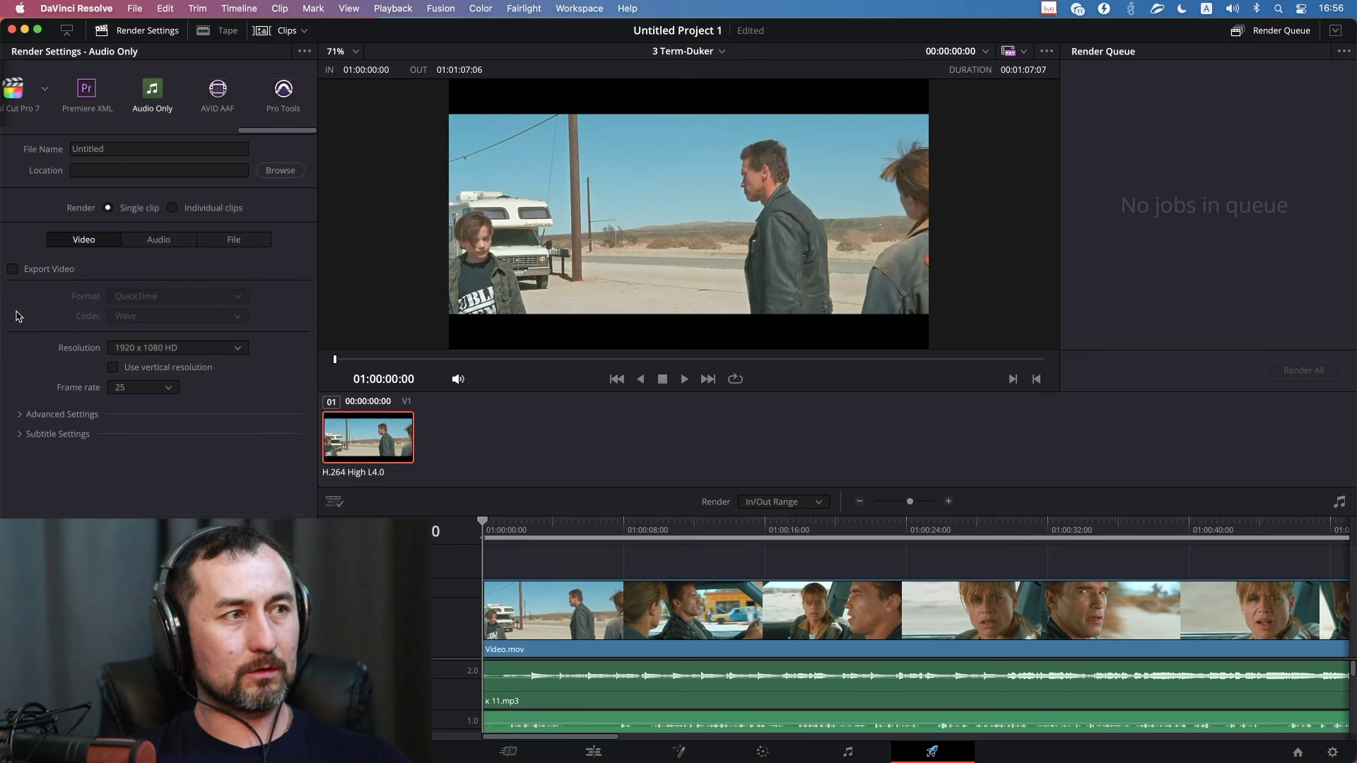
{"action": "left_click", "coordinate": [12, 269]}
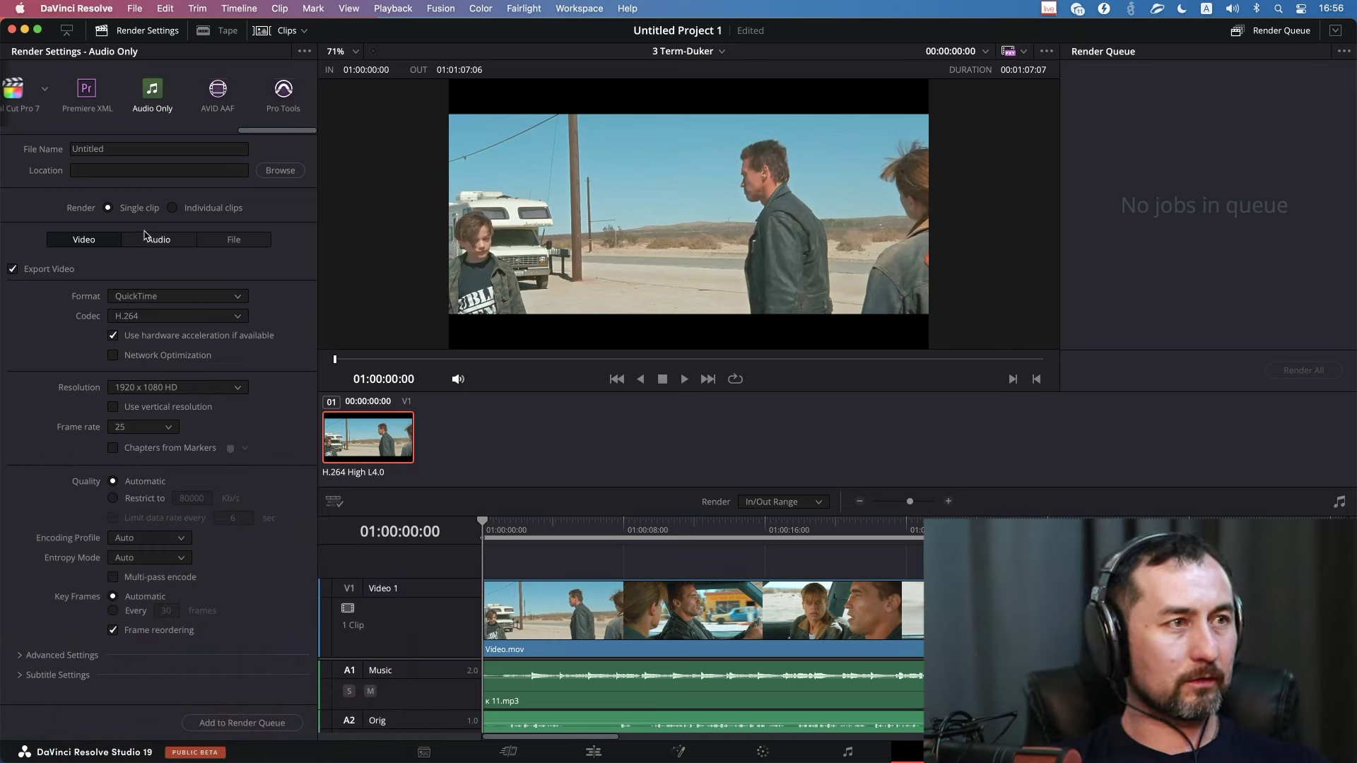
{"action": "left_click", "coordinate": [162, 94]}
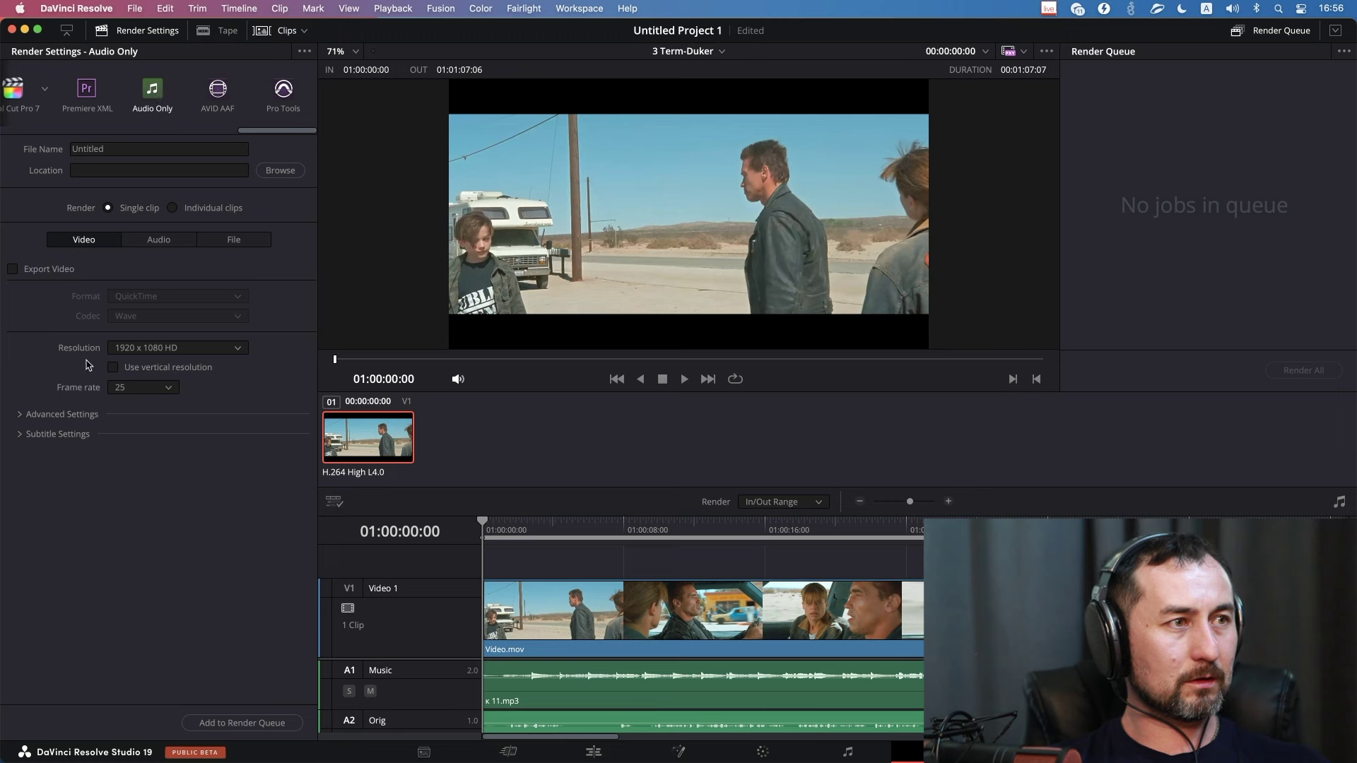
Enable audio normalization with the YouTube standard (-14 LUFS, -1.0 dBTP) in the Audio settings.
{"action": "left_click", "coordinate": [161, 241]}
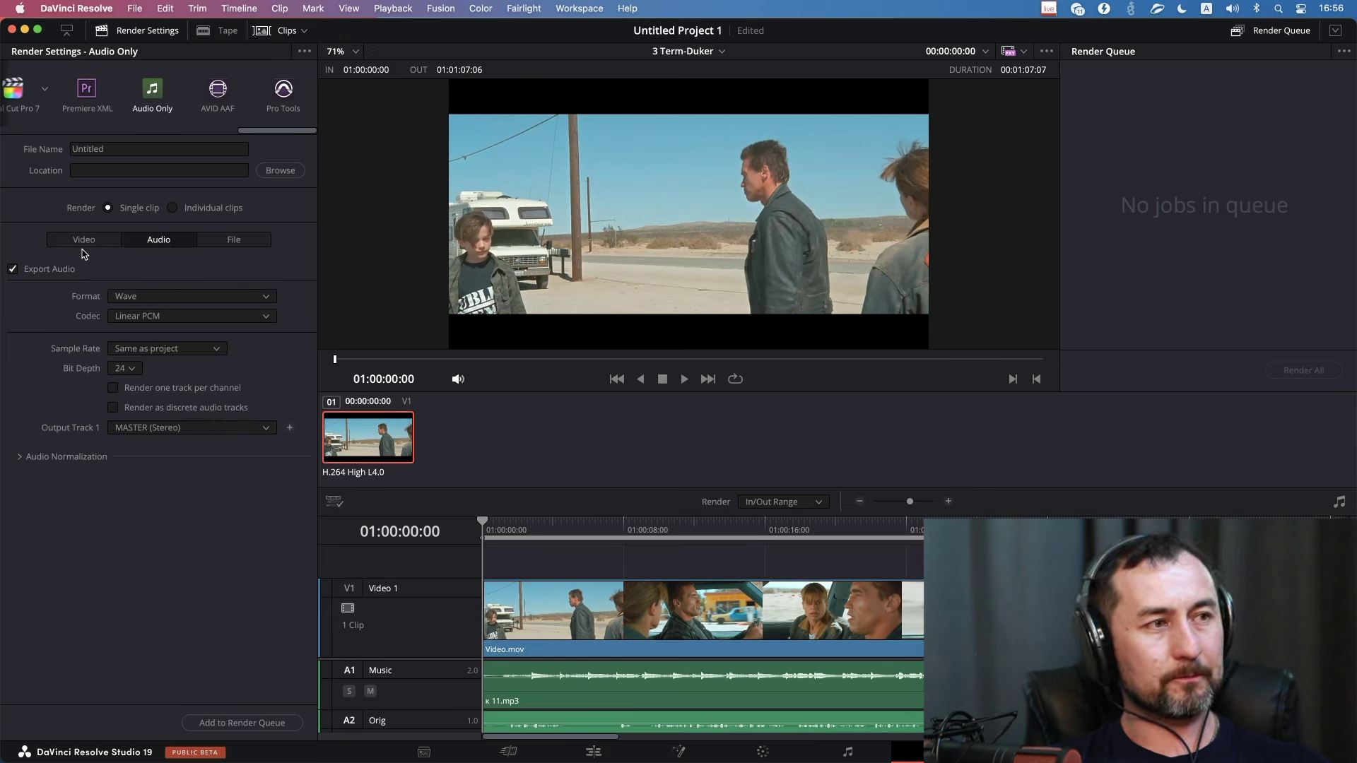
{"action": "left_click", "coordinate": [29, 458]}
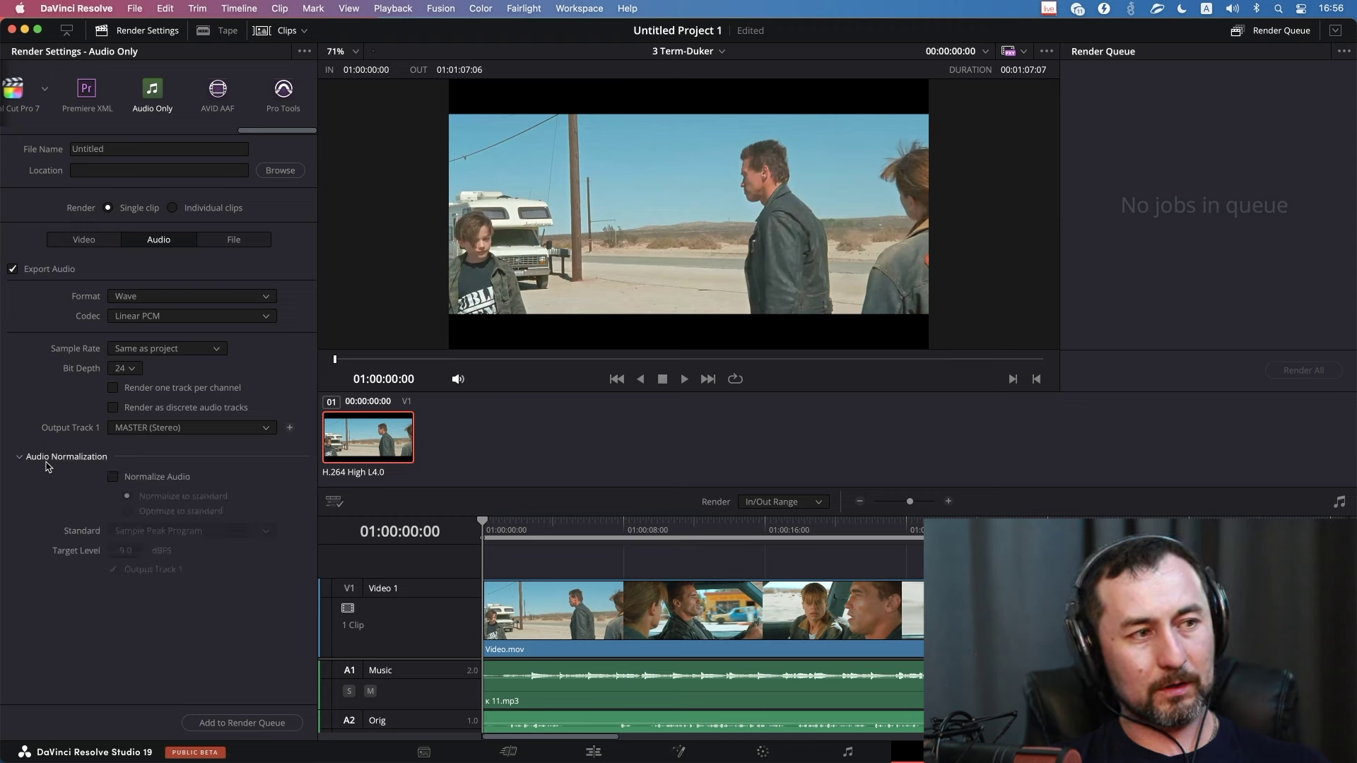
{"action": "left_click", "coordinate": [146, 480]}
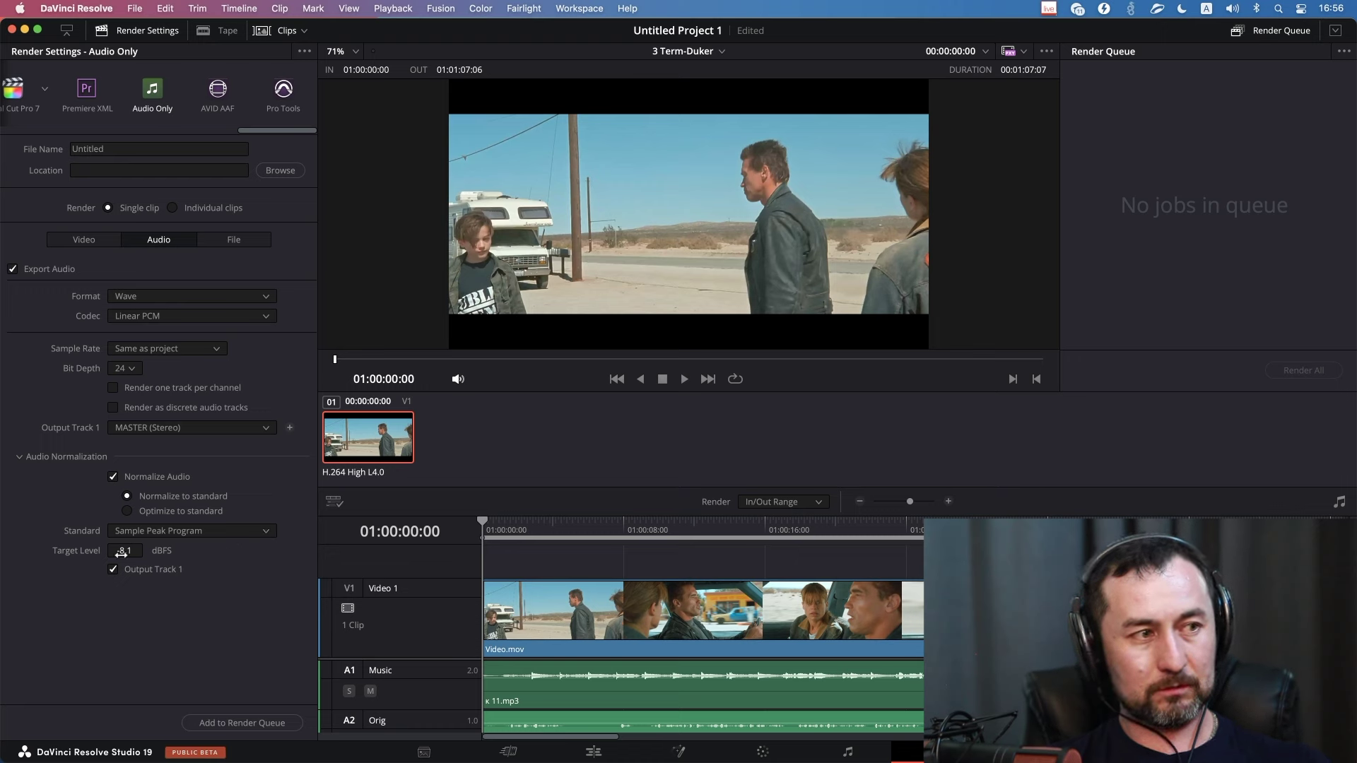
{"action": "left_click", "coordinate": [266, 532]}
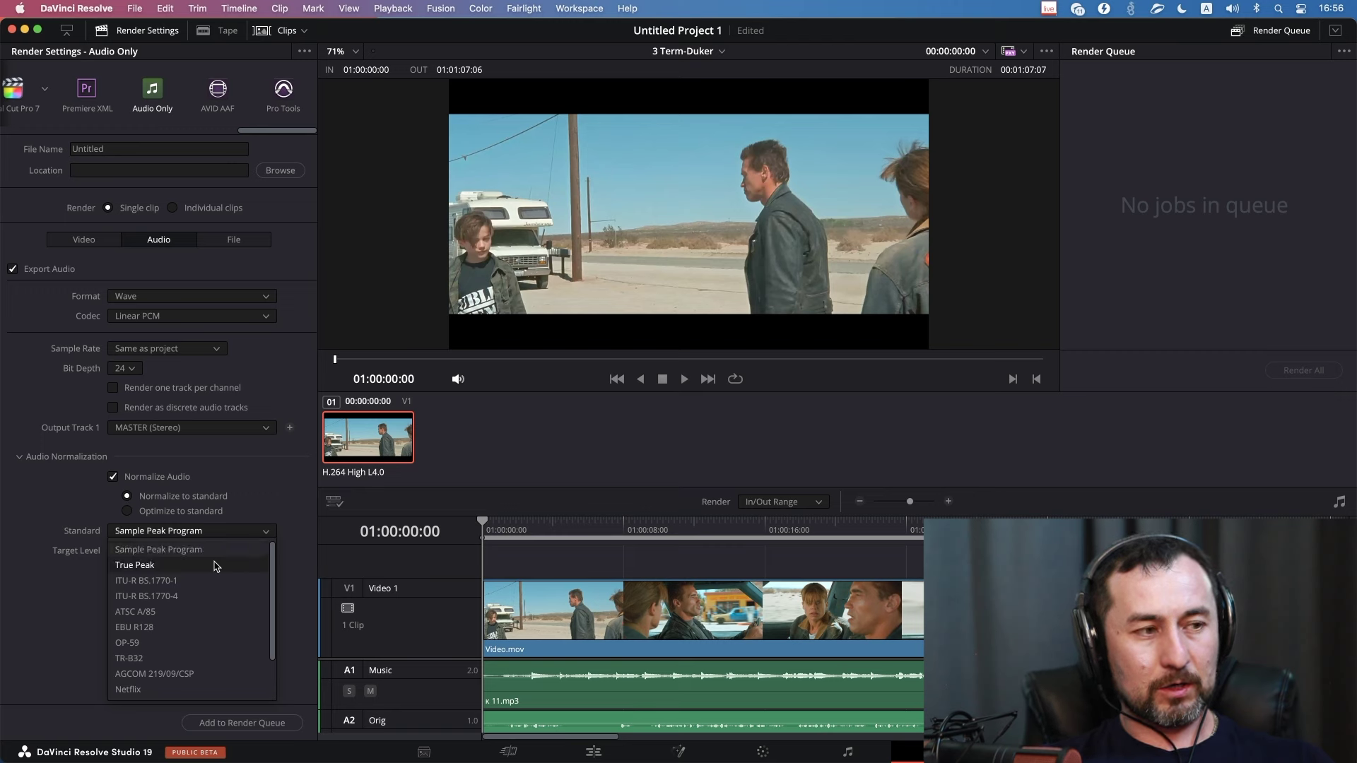
{"action": "scroll", "coordinate": [205, 633], "scroll_direction": "down", "scroll_amount": 3}
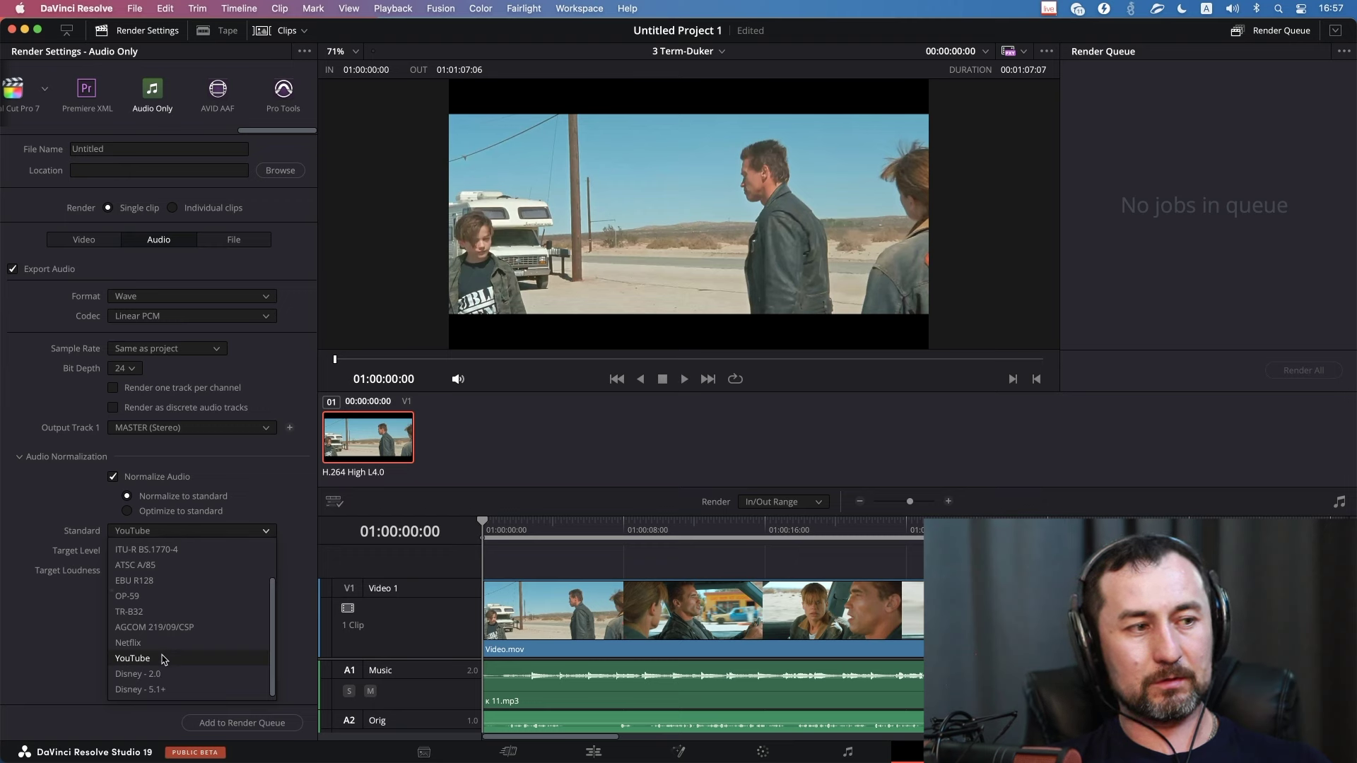
{"action": "left_click", "coordinate": [163, 656]}
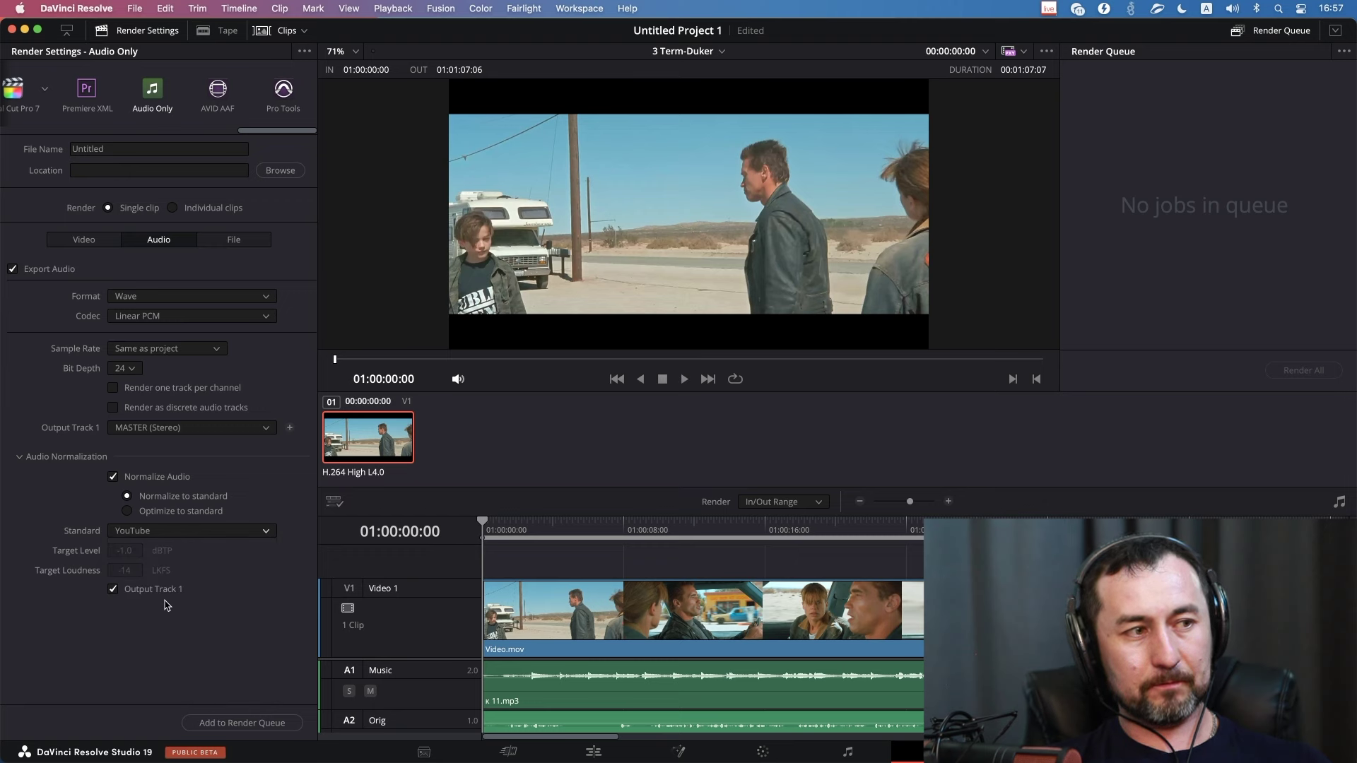
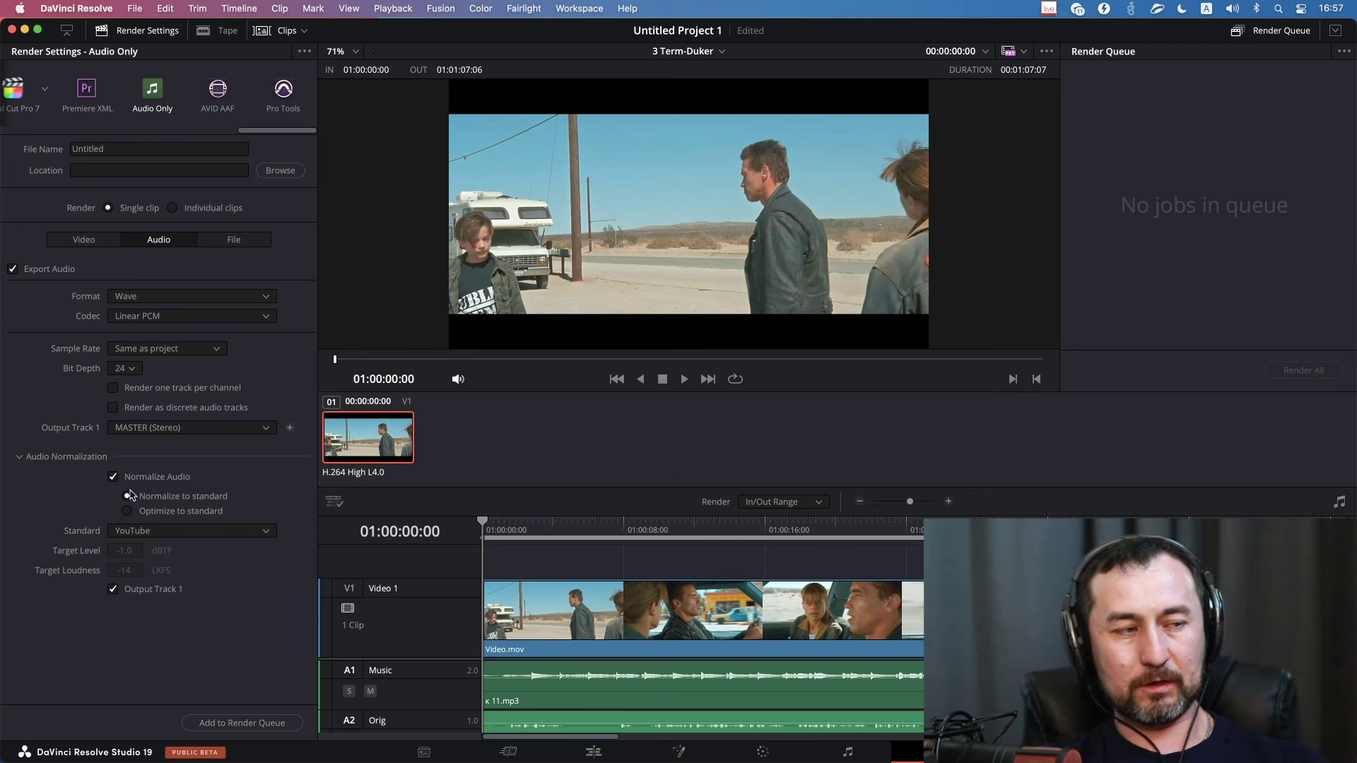
Keep YouTube as the loudness normalization standard and switch to the Fairlight page.
{"action": "left_click", "coordinate": [267, 537]}
{"action": "left_click", "coordinate": [84, 623]}
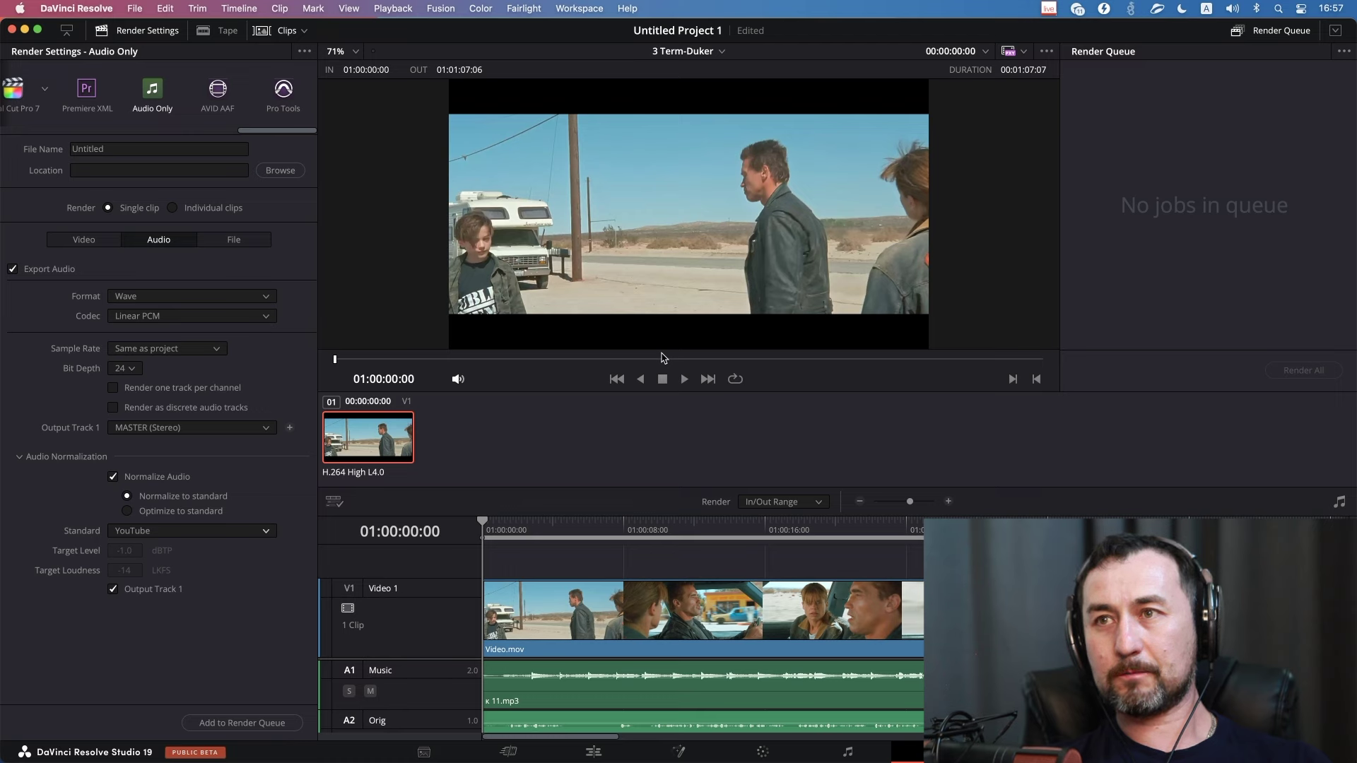
{"action": "left_click", "coordinate": [858, 756]}
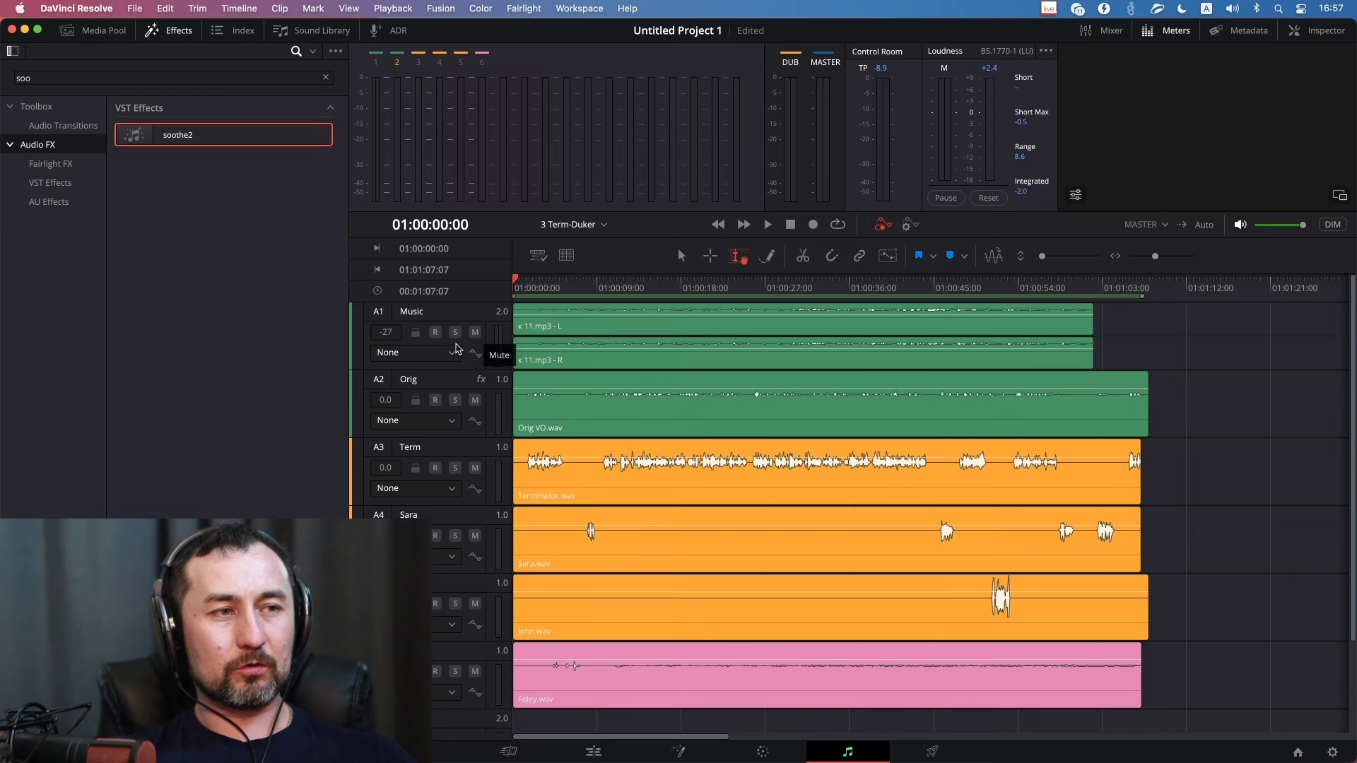
Audition the Music, Sara and John tracks solo, then change the Fairlight solo behaviour option.
{"action": "left_click", "coordinate": [455, 334]}
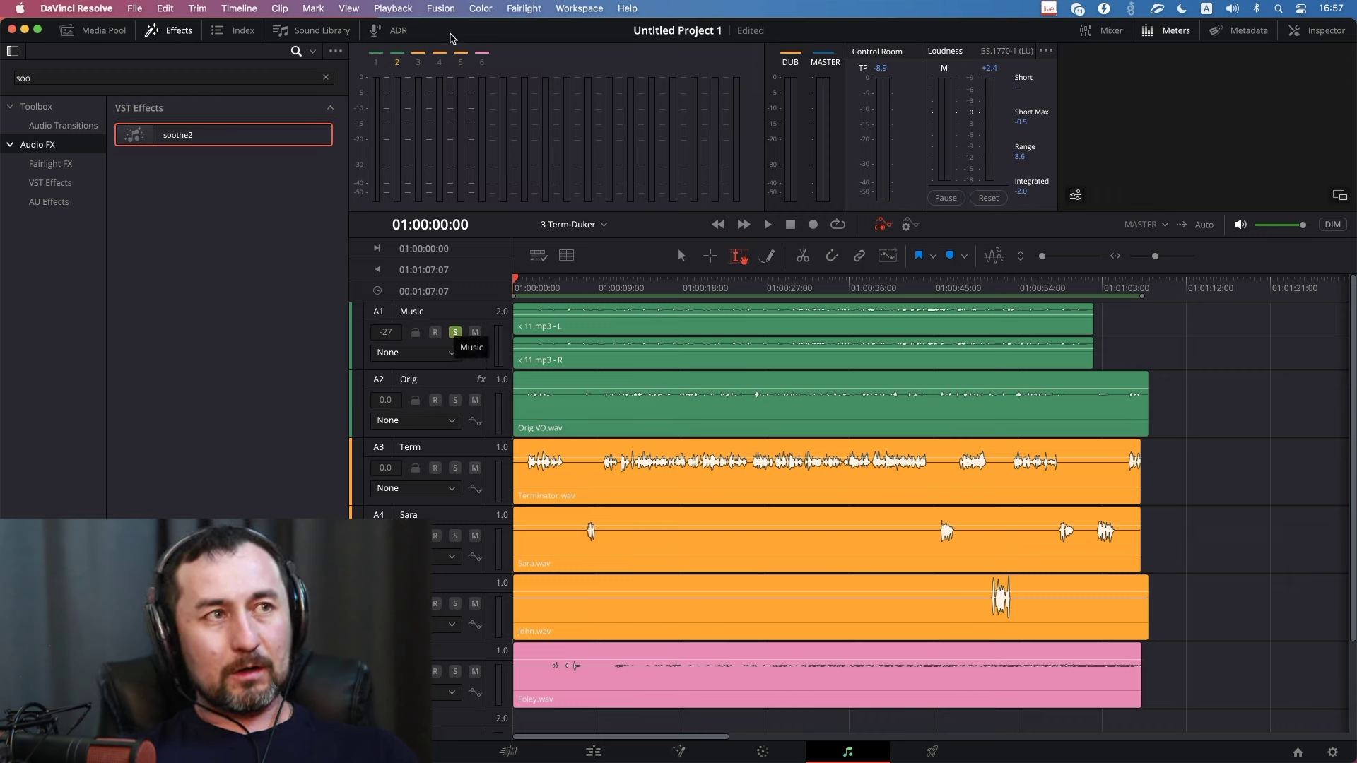
{"action": "left_click", "coordinate": [456, 332]}
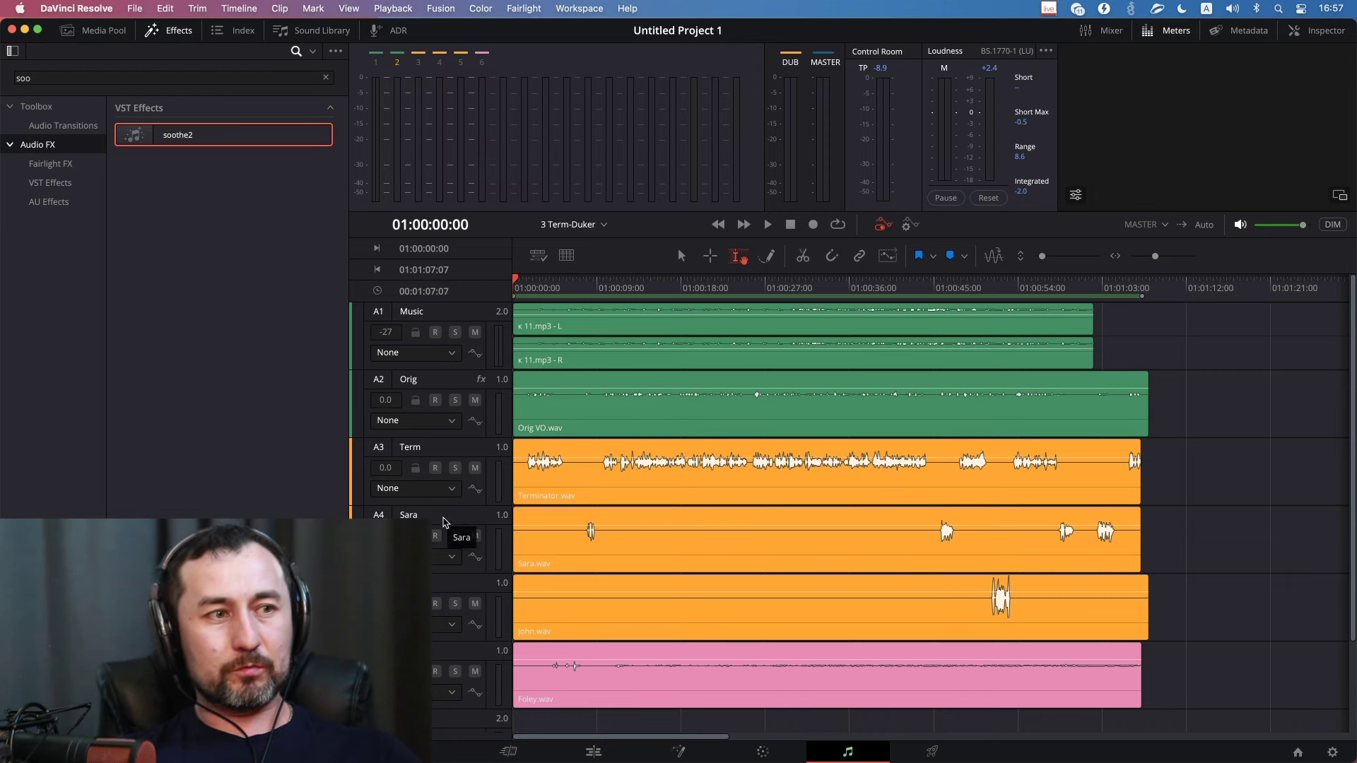
{"action": "left_click", "coordinate": [455, 536]}
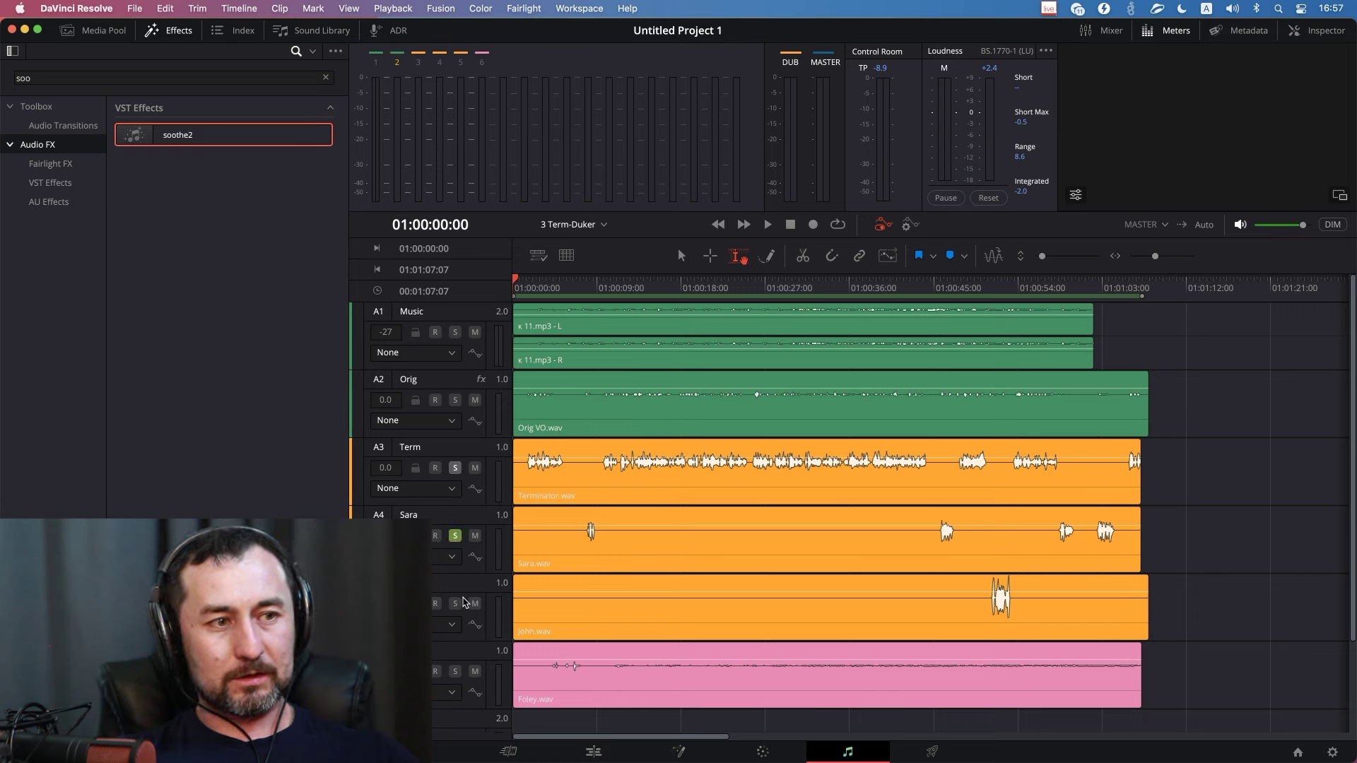
{"action": "left_click", "coordinate": [455, 603]}
{"action": "left_click", "coordinate": [455, 536]}
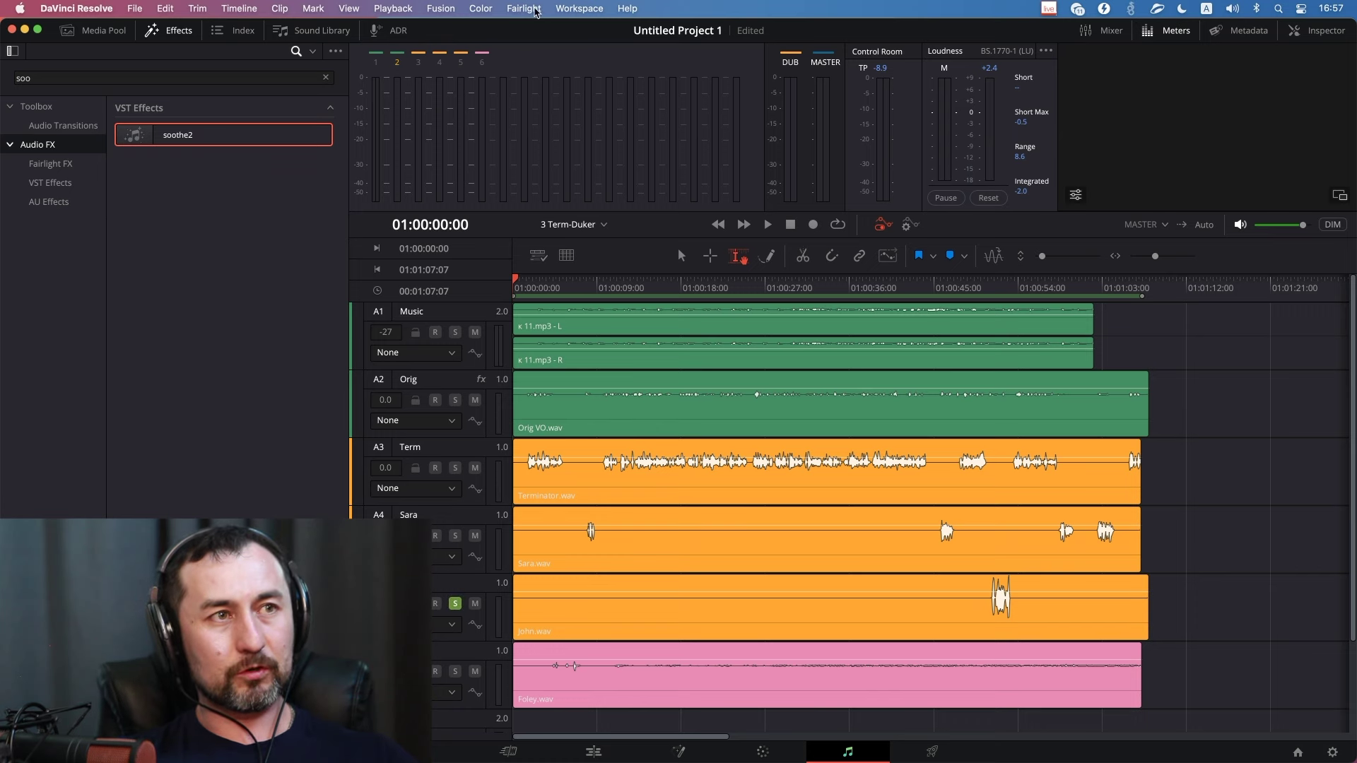
{"action": "left_click", "coordinate": [536, 12]}
{"action": "left_click", "coordinate": [538, 212]}
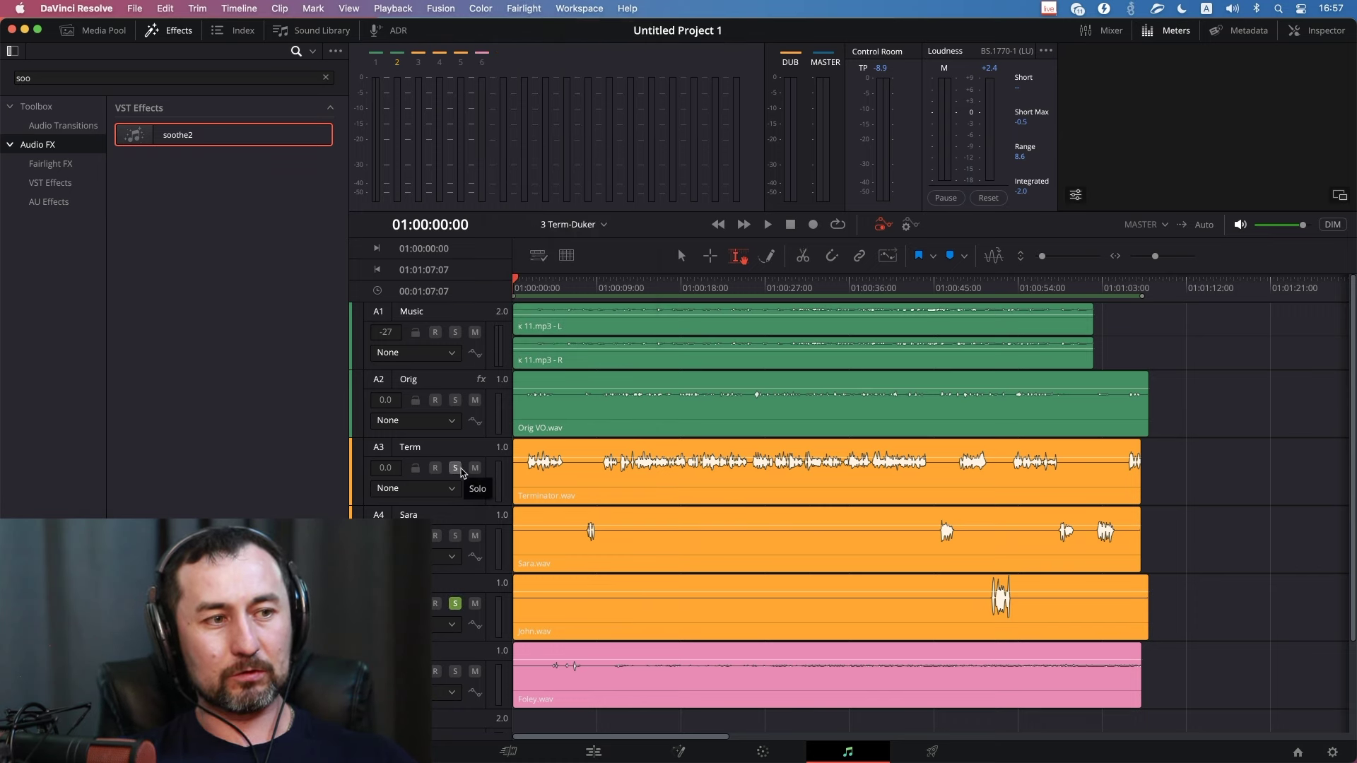
Rework the solos to leave Orig and Term soloed and park near 01:00:16:05.
{"action": "left_click", "coordinate": [456, 468]}
{"action": "left_click", "coordinate": [456, 536]}
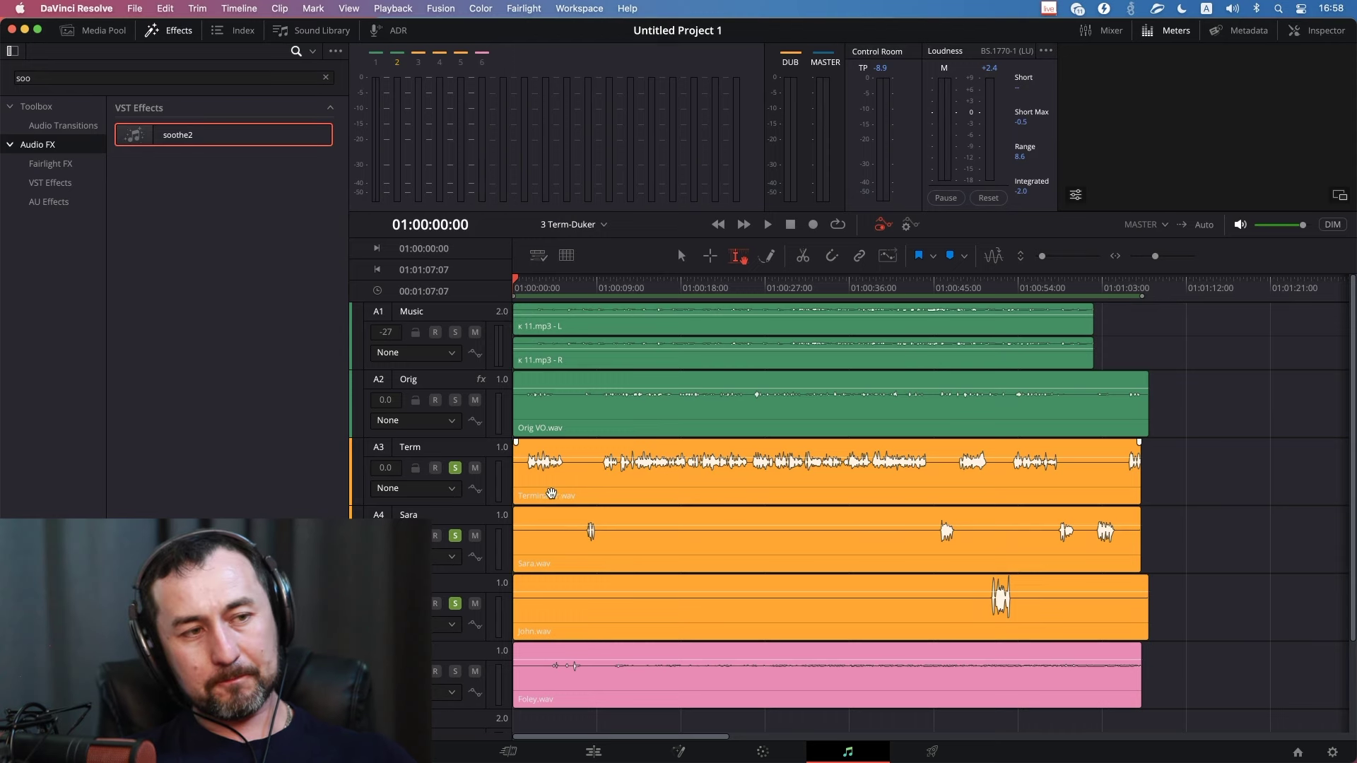
{"action": "left_click", "coordinate": [455, 603]}
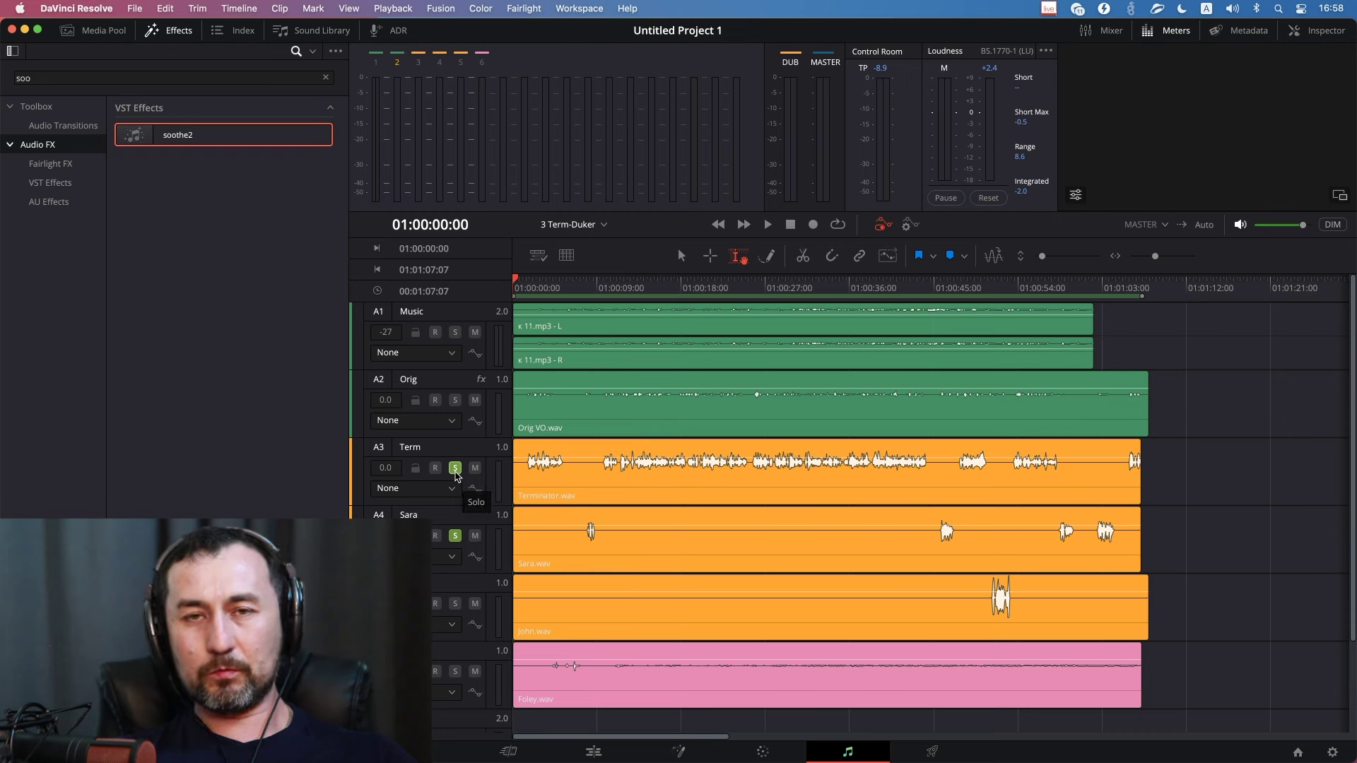
{"action": "left_click", "coordinate": [455, 468]}
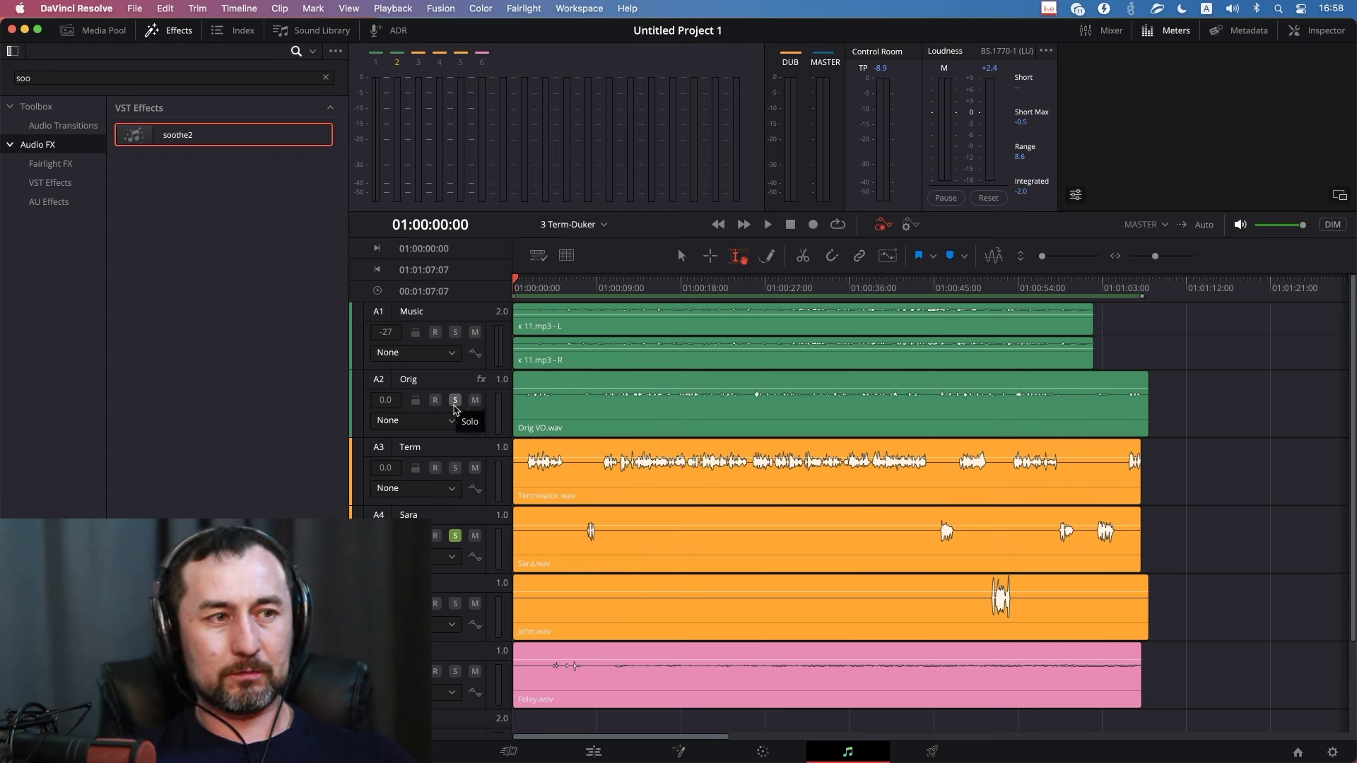
{"action": "left_click", "coordinate": [455, 400]}
{"action": "left_click", "coordinate": [455, 535]}
{"action": "left_click", "coordinate": [455, 468]}
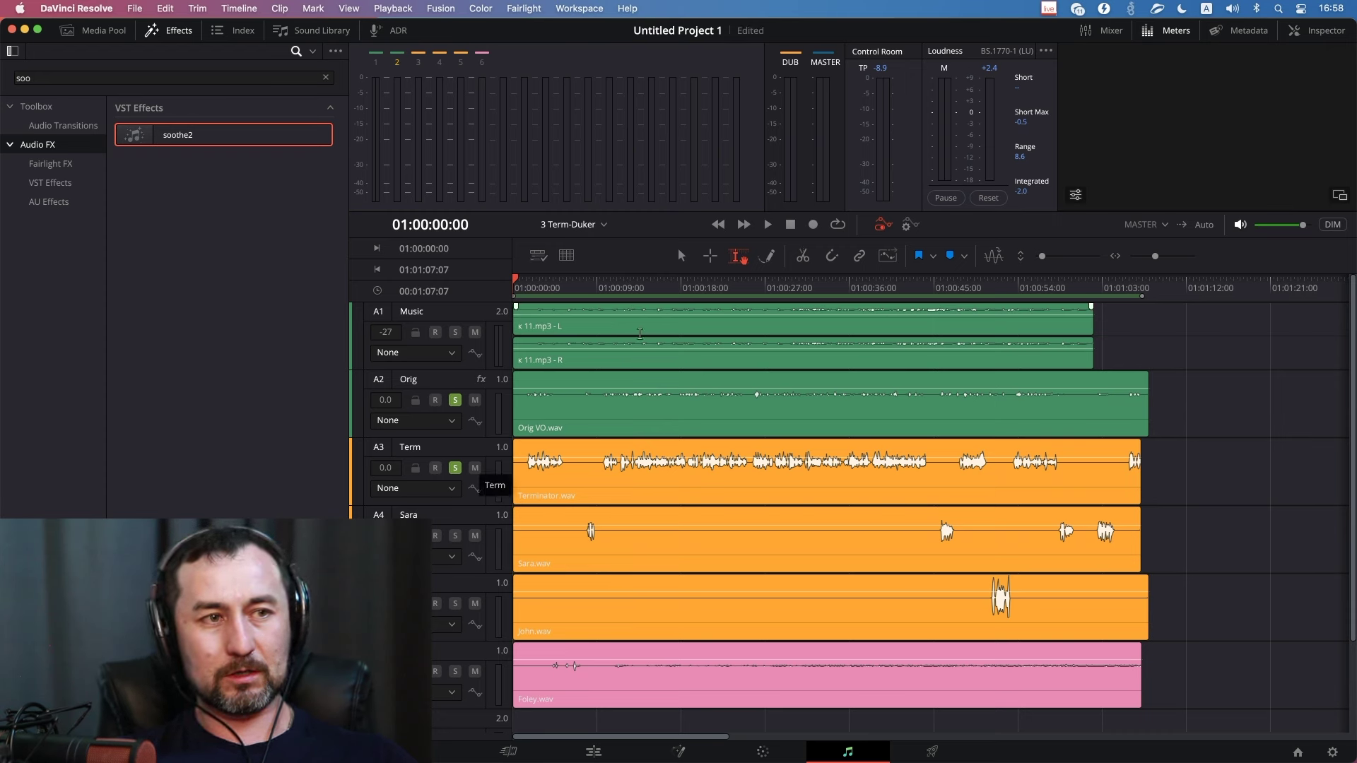
{"action": "left_click", "coordinate": [664, 332]}
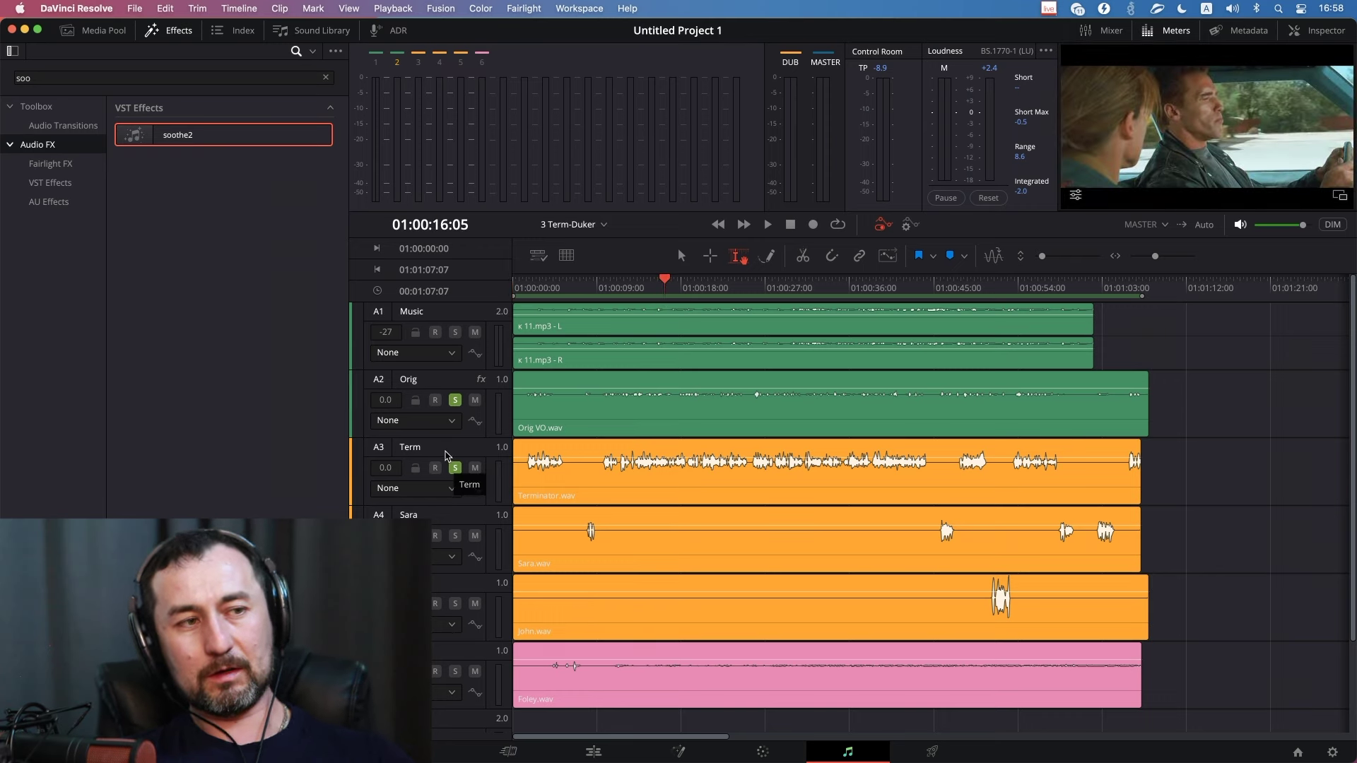
Solo only Orig, play from the start, then move the playhead to about 01:00:19:13.
{"action": "left_click", "coordinate": [455, 468]}
{"action": "key", "text": "Home"}
{"action": "key", "text": "space"}
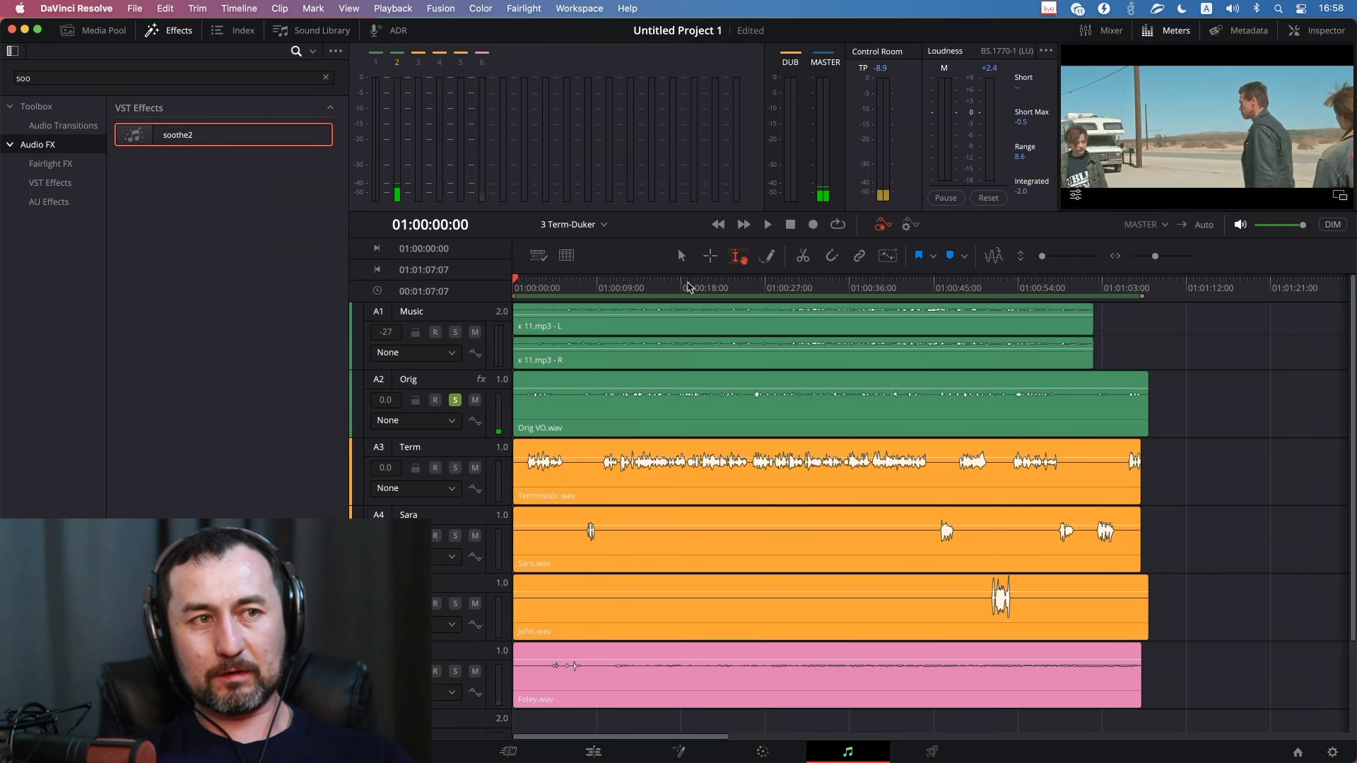
{"action": "left_click", "coordinate": [687, 285]}
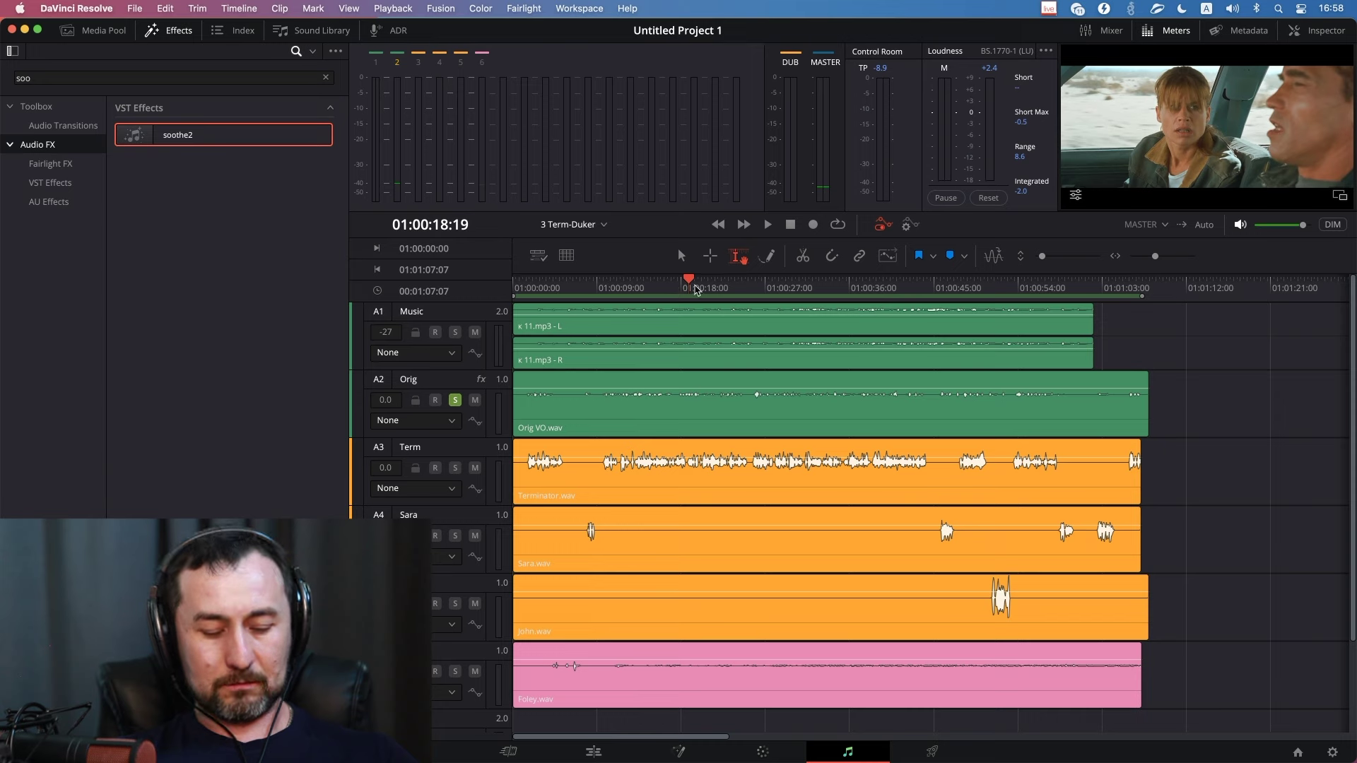
{"action": "left_click", "coordinate": [696, 286]}
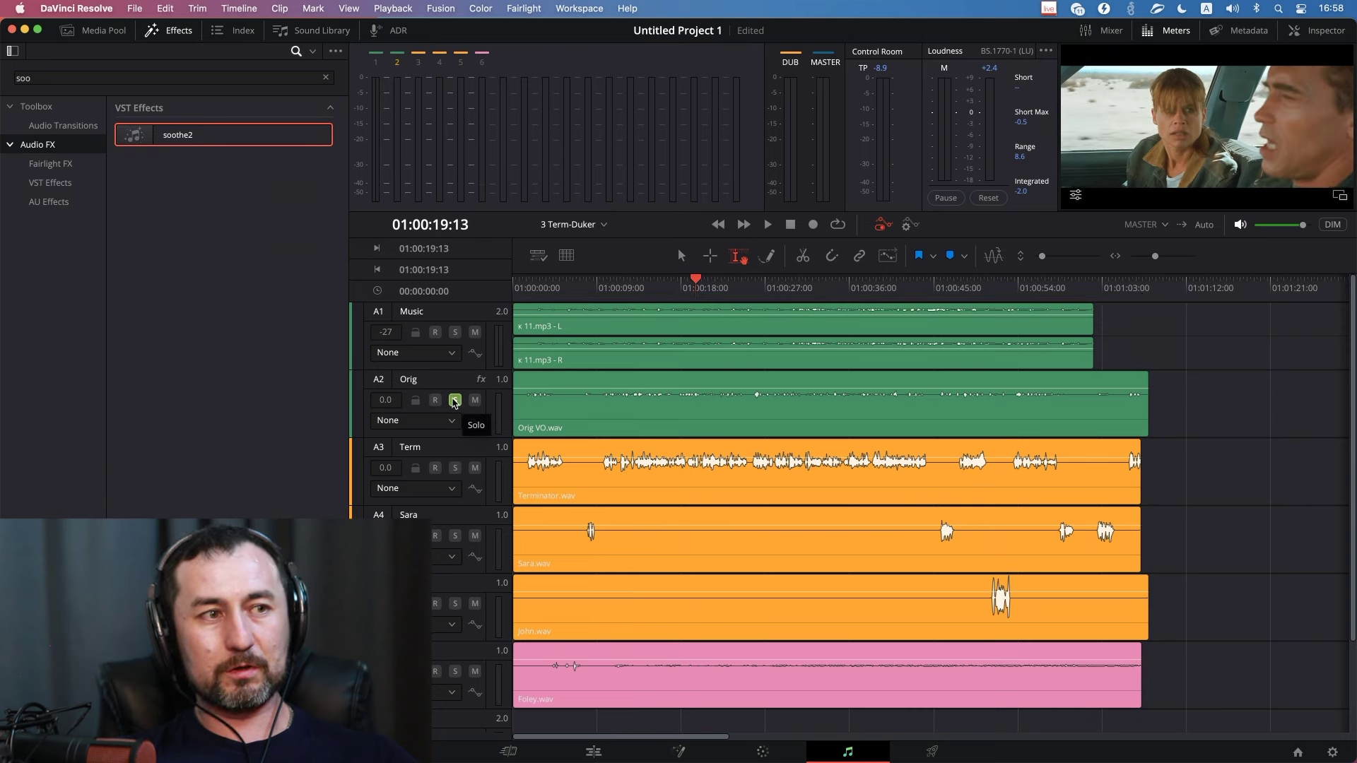
Audition Term from 01:00:19:11, then return to Orig alone and stop playback.
{"action": "left_click", "coordinate": [454, 401]}
{"action": "left_click", "coordinate": [456, 468]}
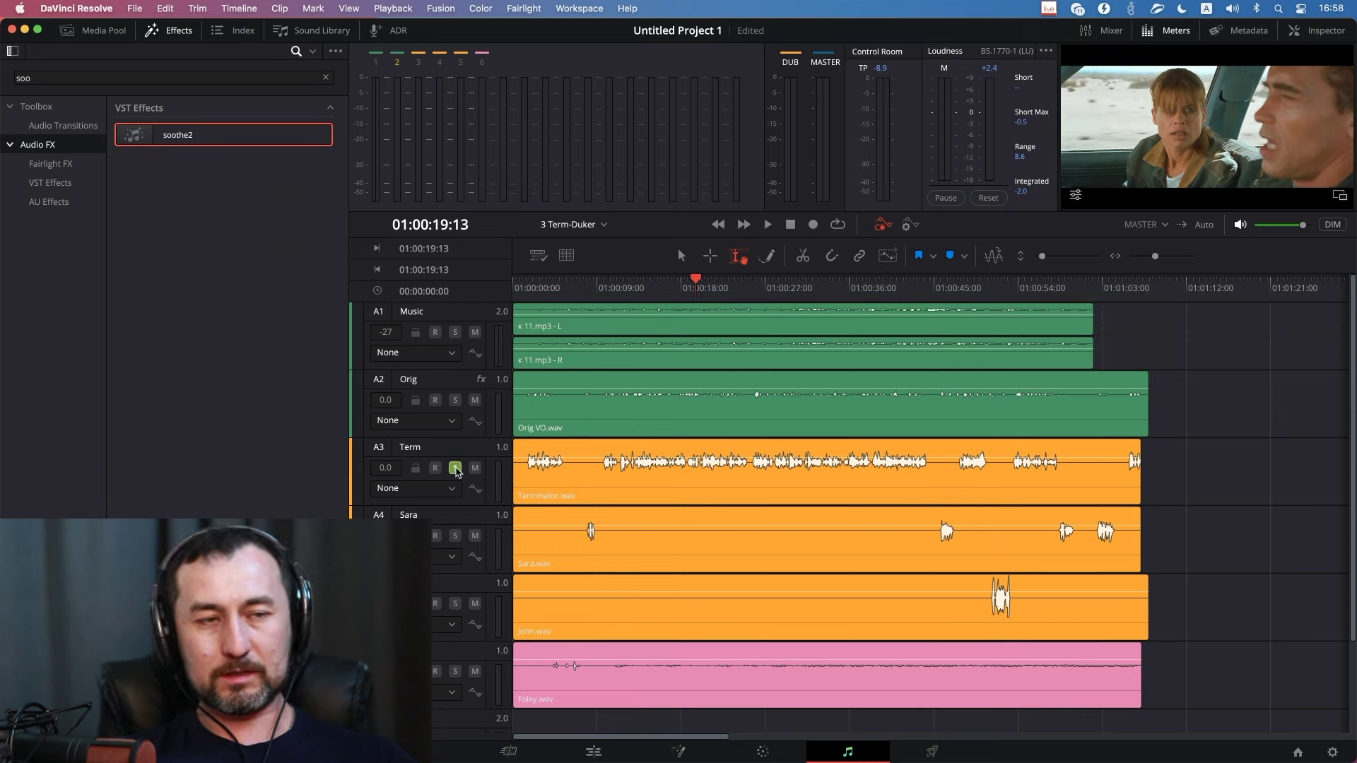
{"action": "left_click", "coordinate": [696, 287]}
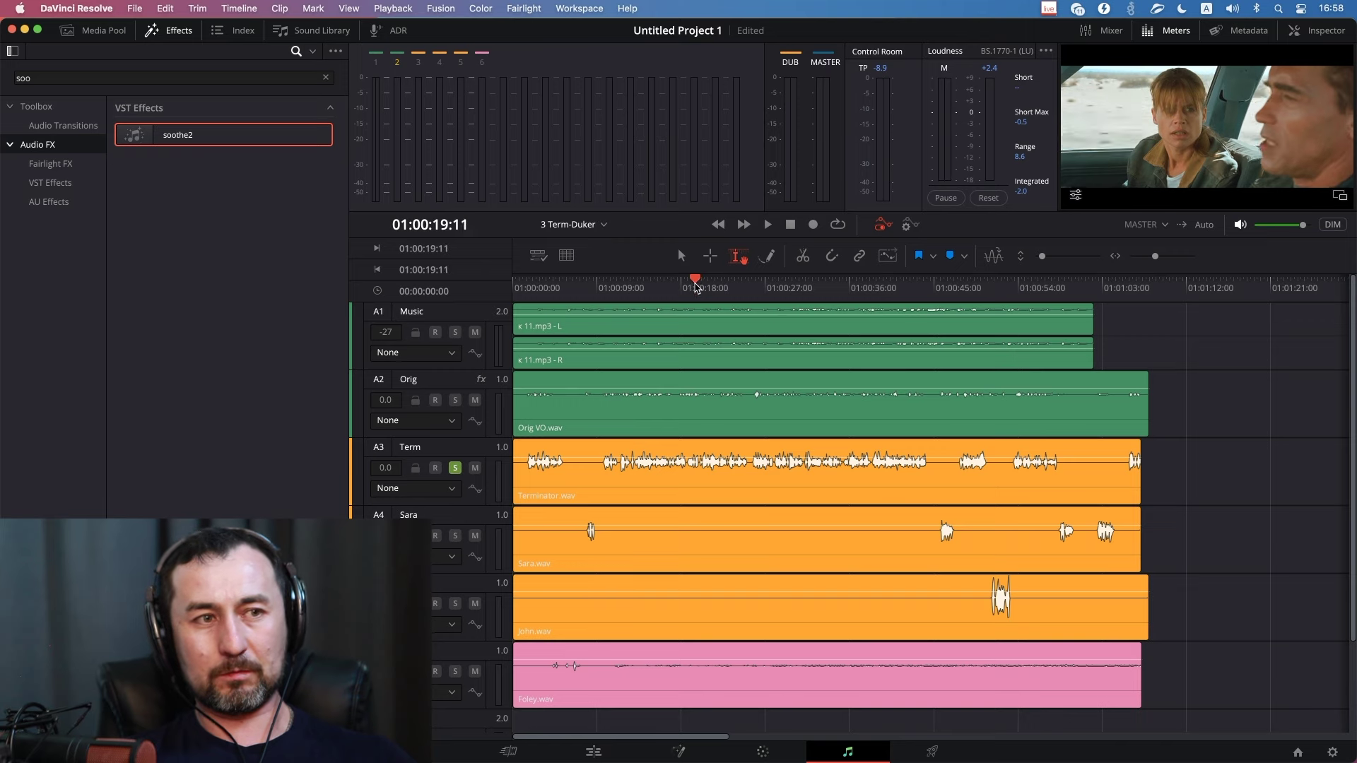
{"action": "key", "text": "space"}
{"action": "left_click", "coordinate": [454, 400]}
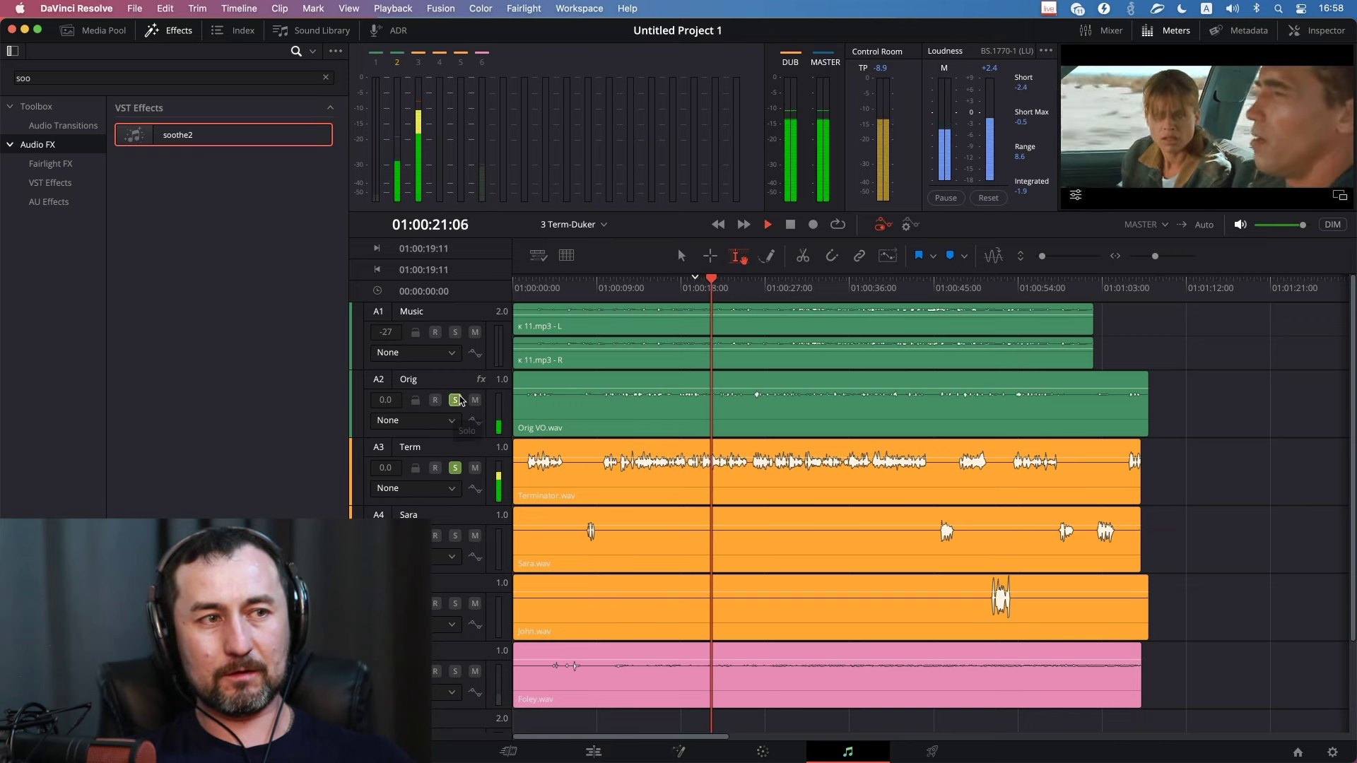
{"action": "left_click", "coordinate": [456, 469]}
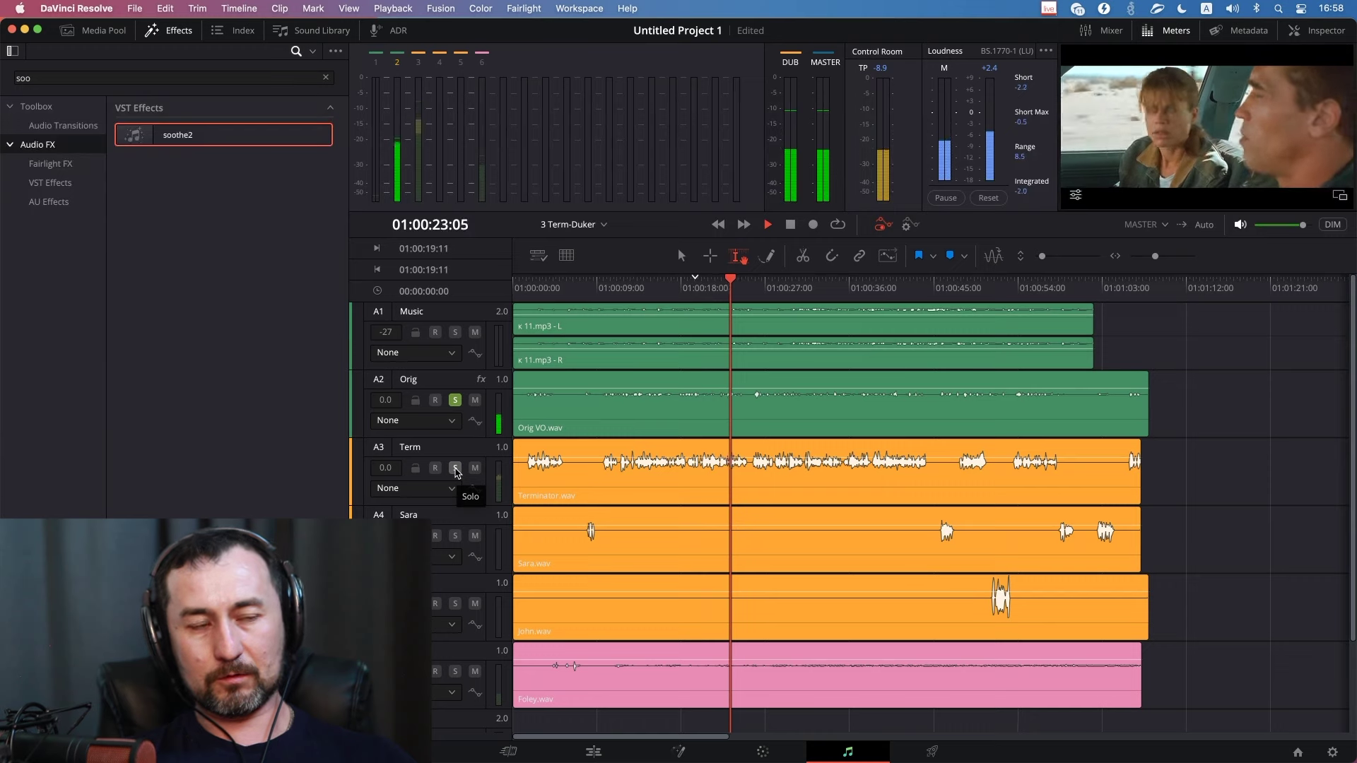
{"action": "key", "text": "space"}
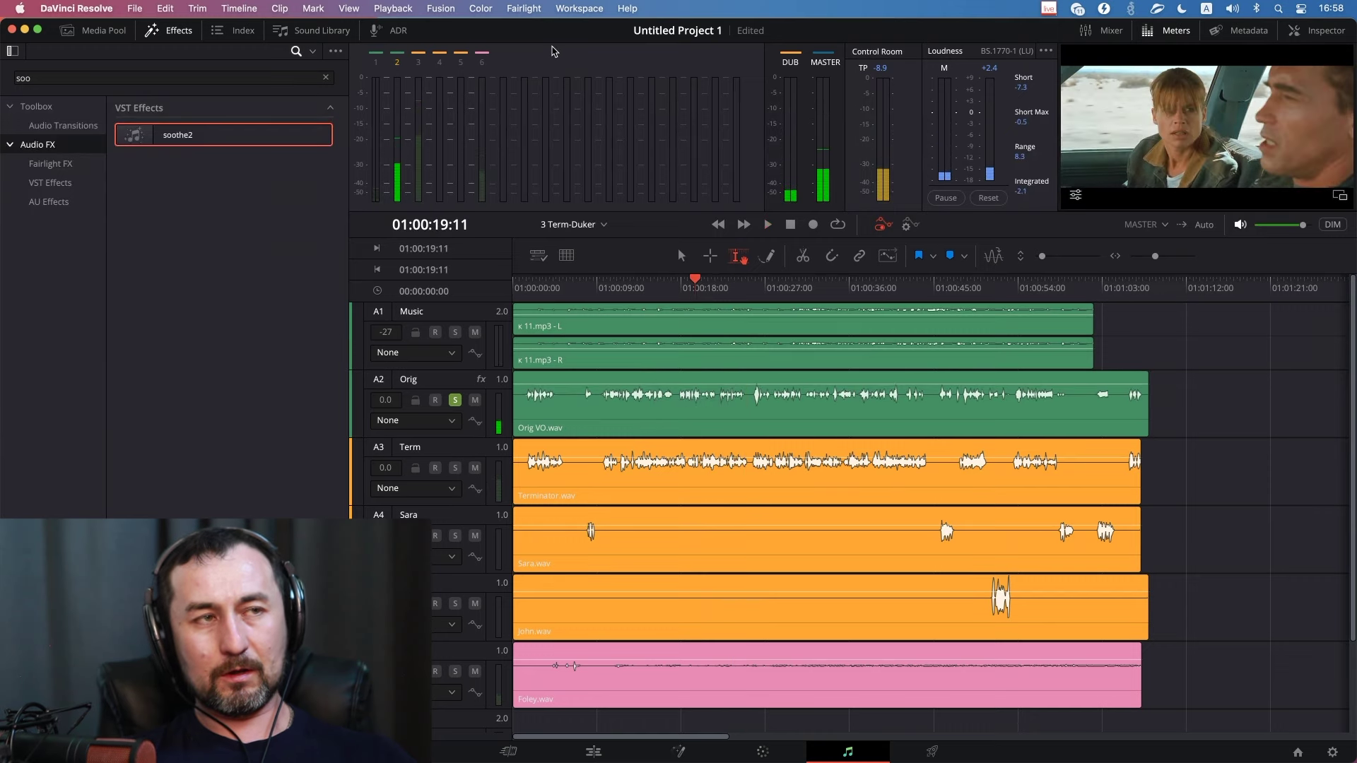
{"action": "left_click", "coordinate": [534, 12]}
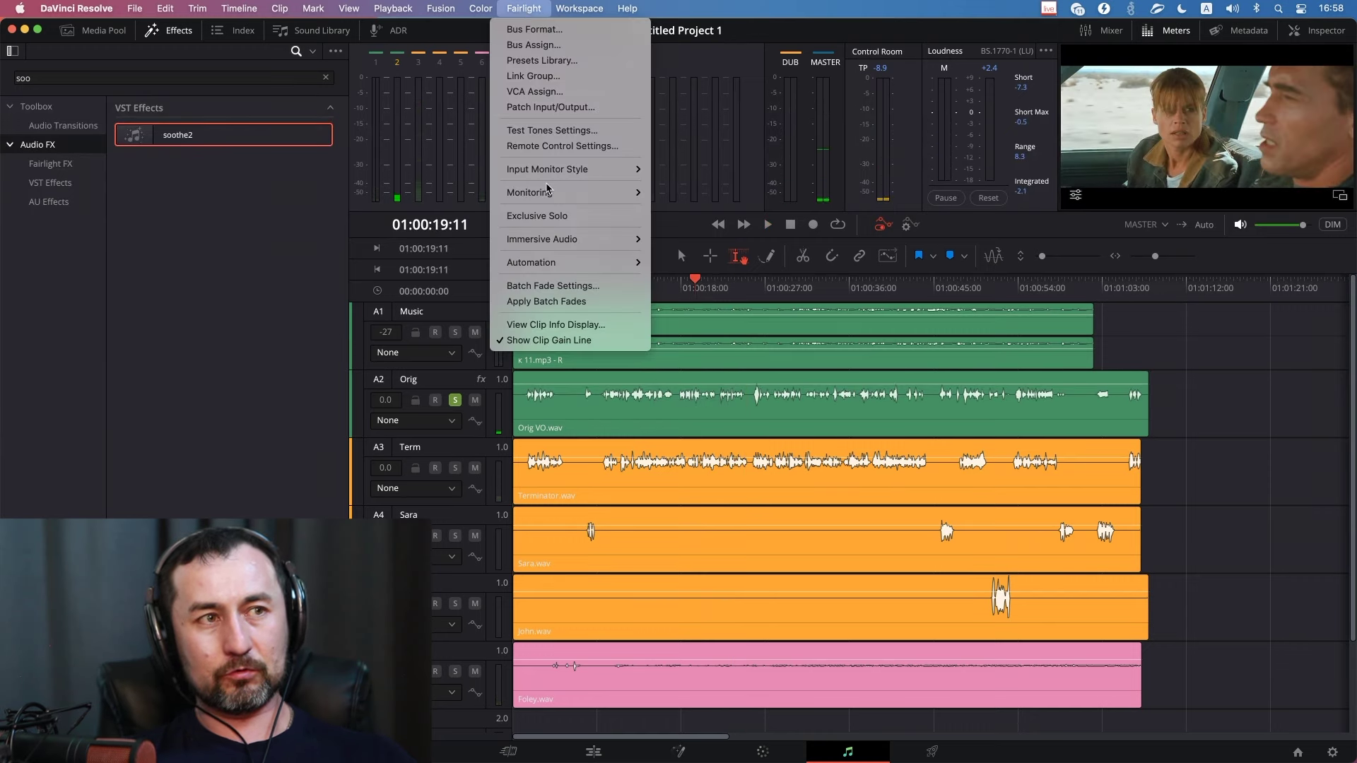
Turn on Exclusive Solo in the Fairlight options and play from 01:00:22:18.
{"action": "left_click", "coordinate": [548, 219]}
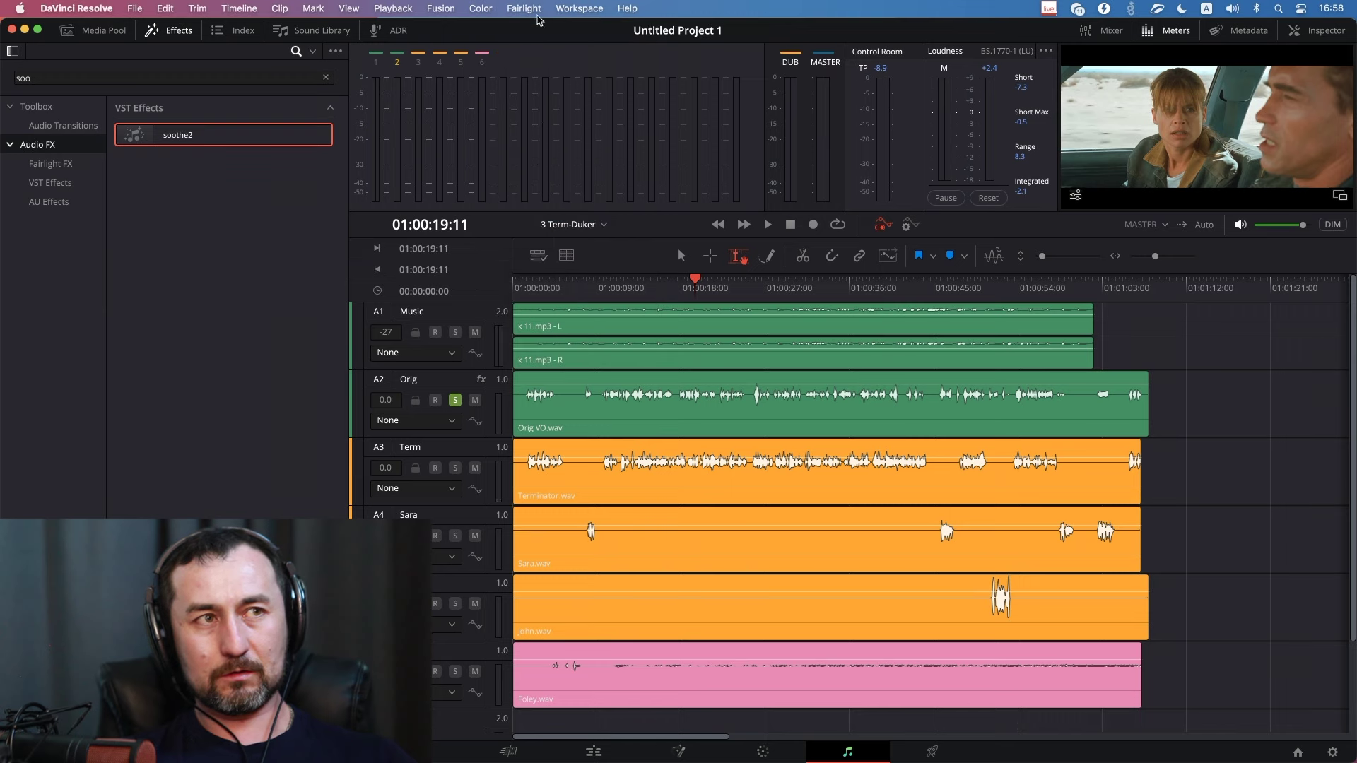
{"action": "left_click", "coordinate": [535, 10]}
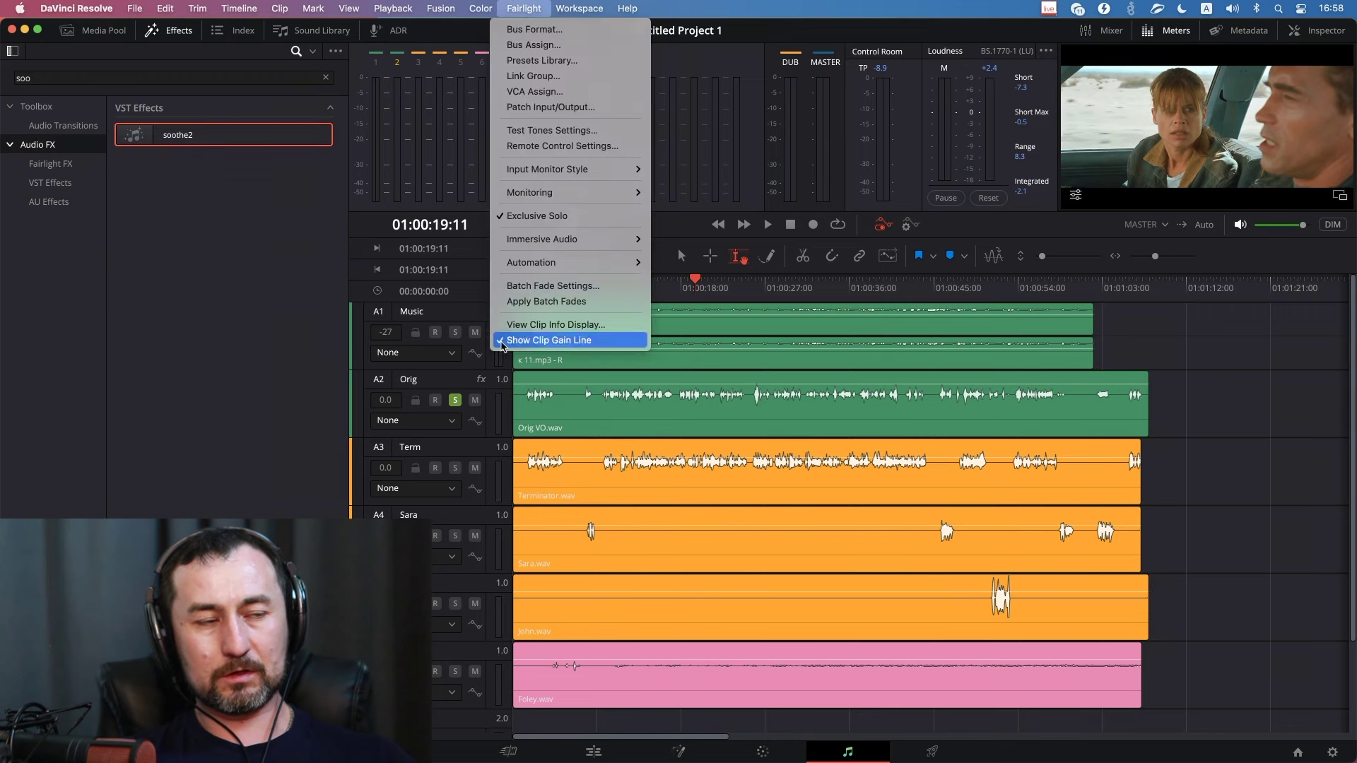
{"action": "left_click", "coordinate": [721, 423]}
{"action": "left_click", "coordinate": [726, 286]}
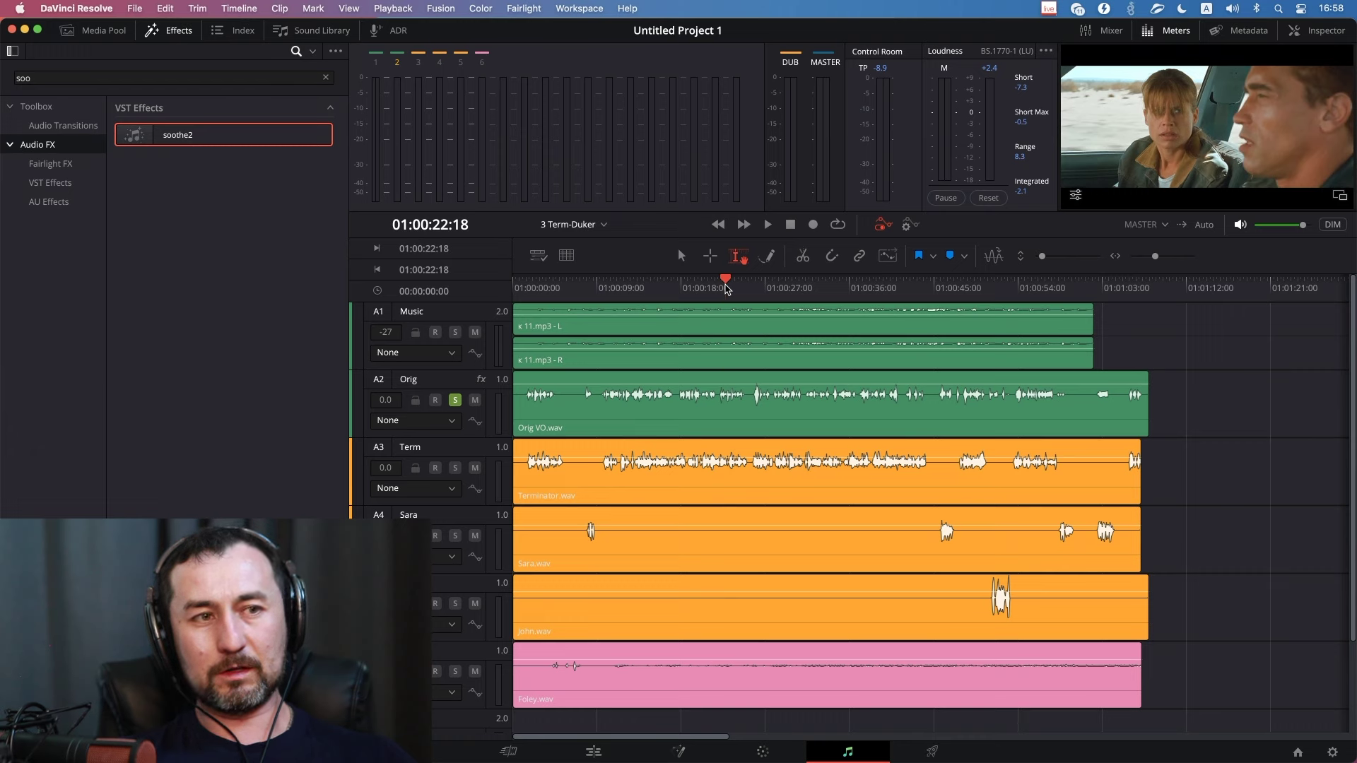
{"action": "key", "text": "space"}
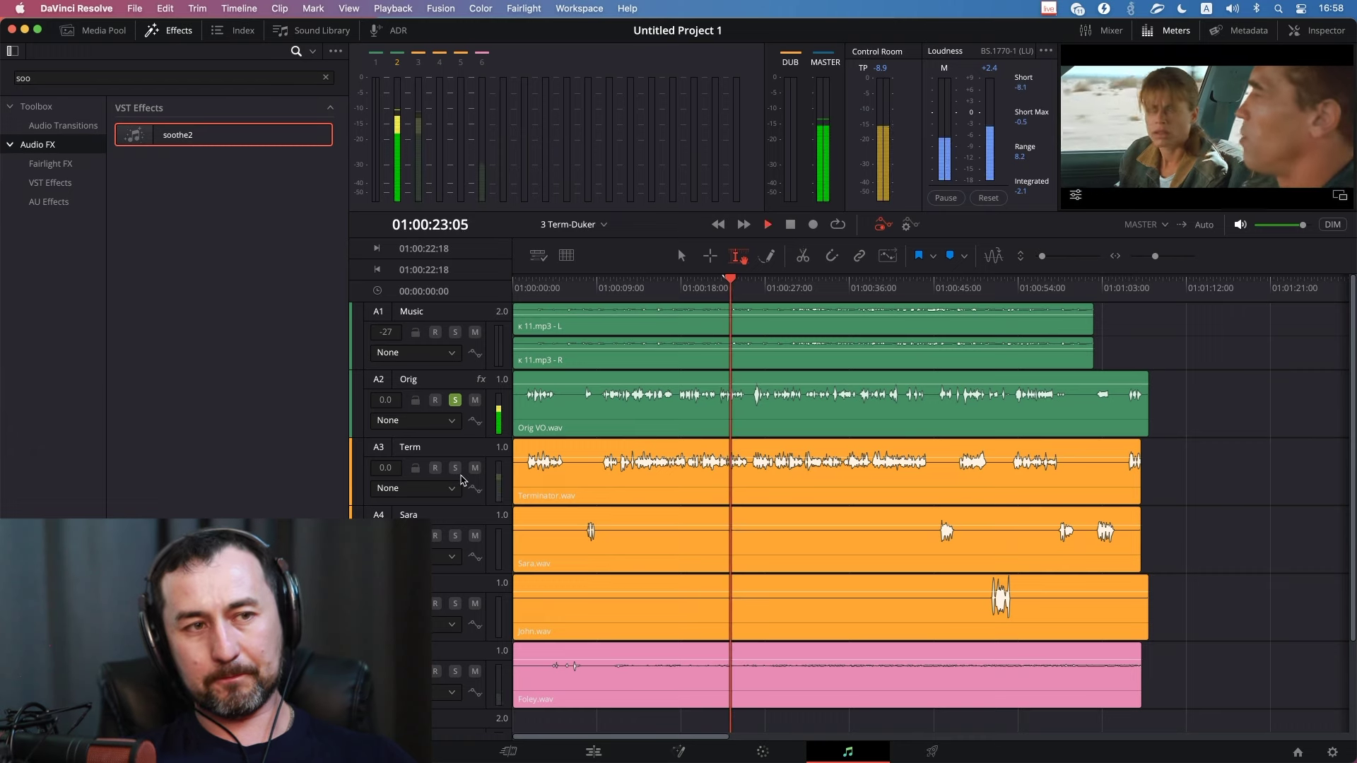
Alternate solo between Term and Orig during playback, then stop and clear every solo.
{"action": "left_click", "coordinate": [455, 469]}
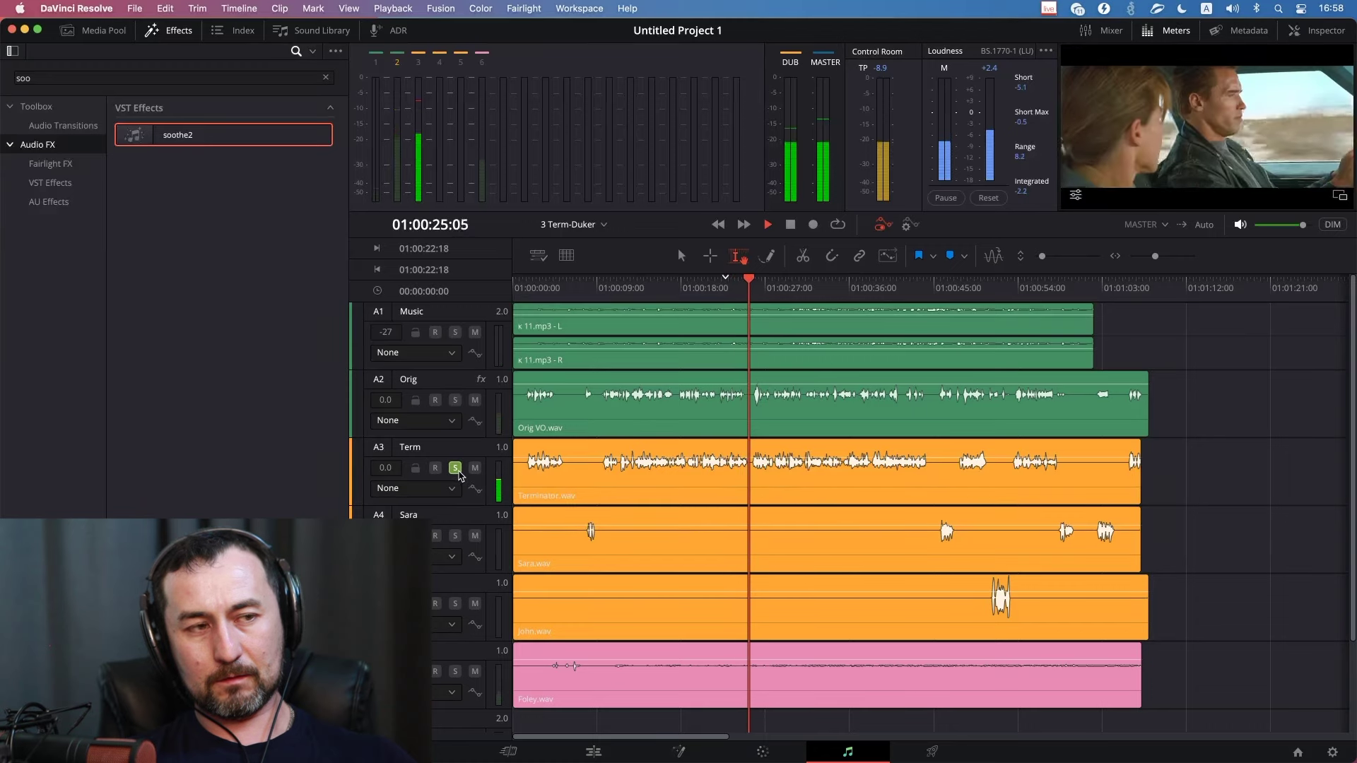
{"action": "left_click", "coordinate": [455, 400]}
{"action": "left_click", "coordinate": [452, 467]}
{"action": "left_click", "coordinate": [455, 468]}
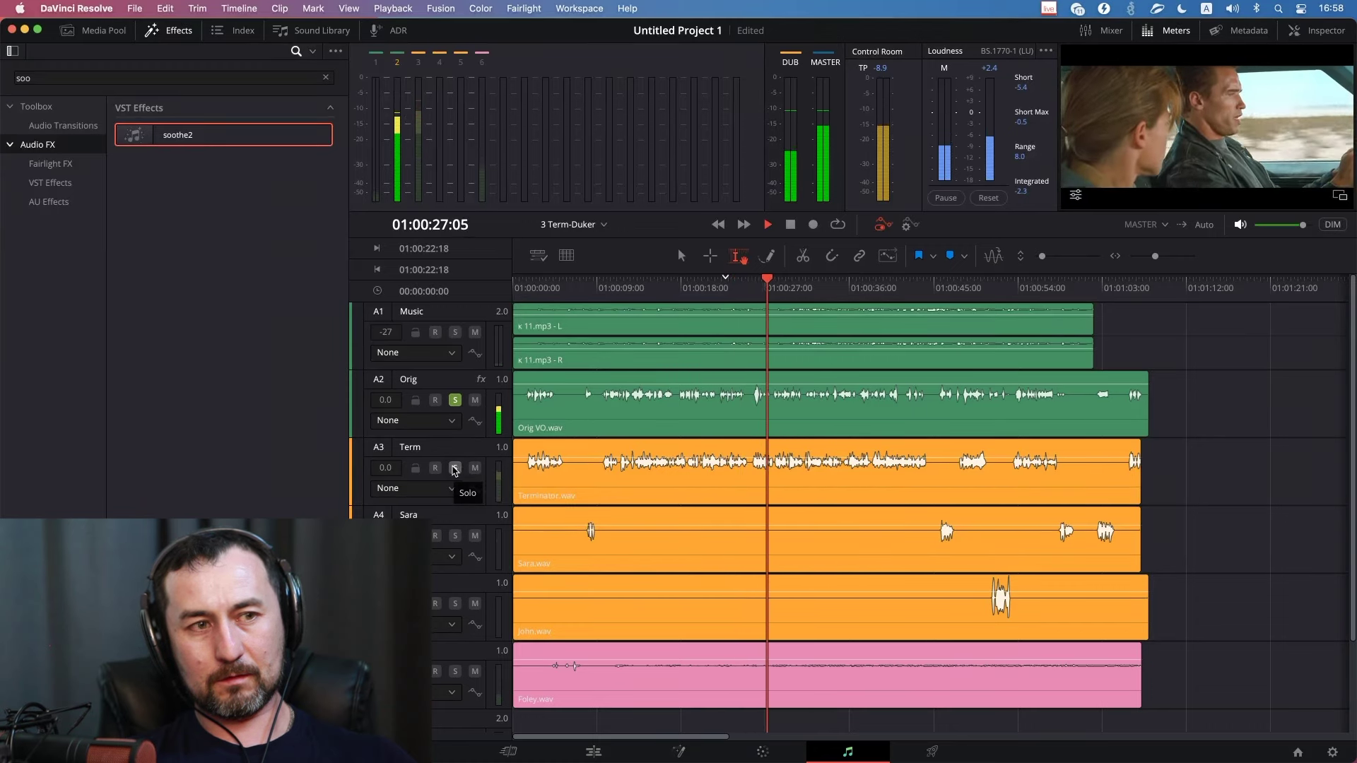
{"action": "left_click", "coordinate": [456, 400]}
{"action": "left_click", "coordinate": [455, 401]}
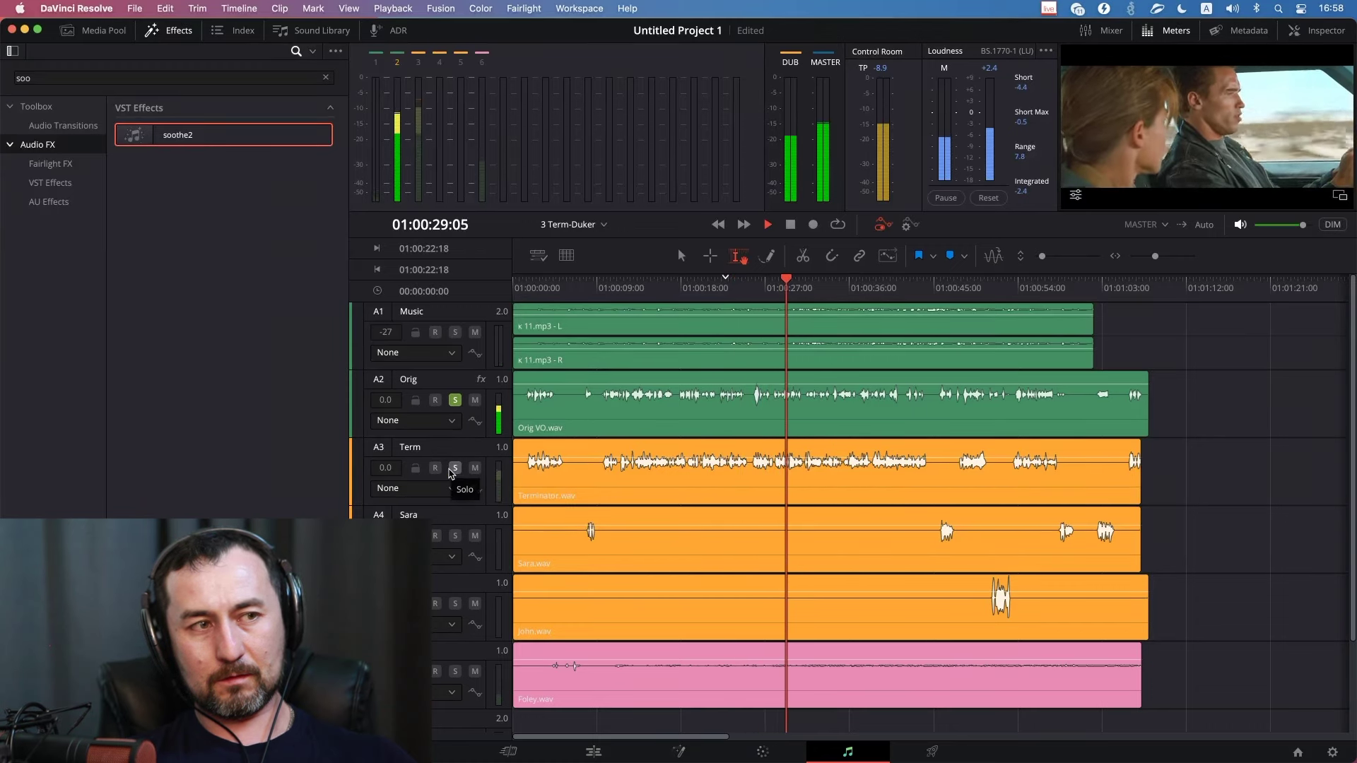
{"action": "key", "text": "space"}
{"action": "left_click", "coordinate": [454, 467]}
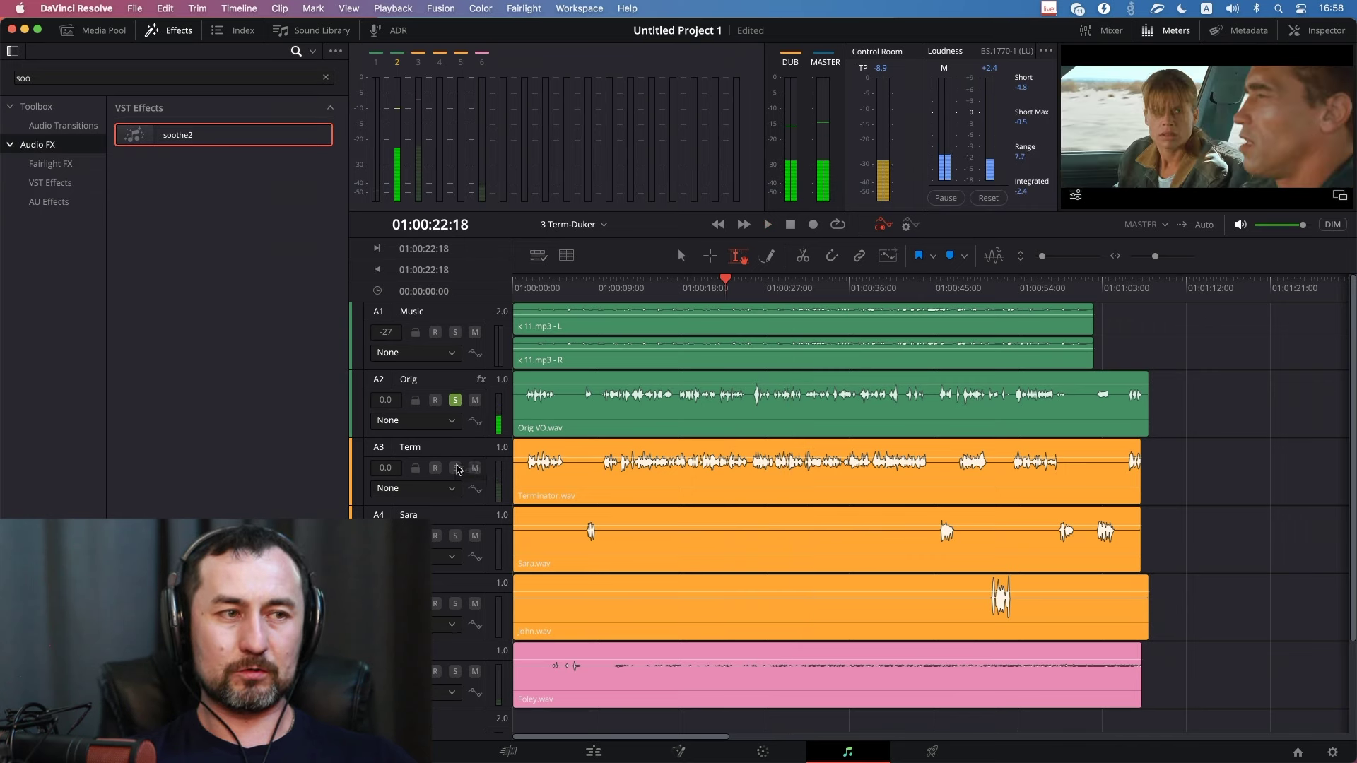
{"action": "left_click", "coordinate": [456, 400]}
{"action": "left_click", "coordinate": [455, 468]}
{"action": "left_click", "coordinate": [456, 467]}
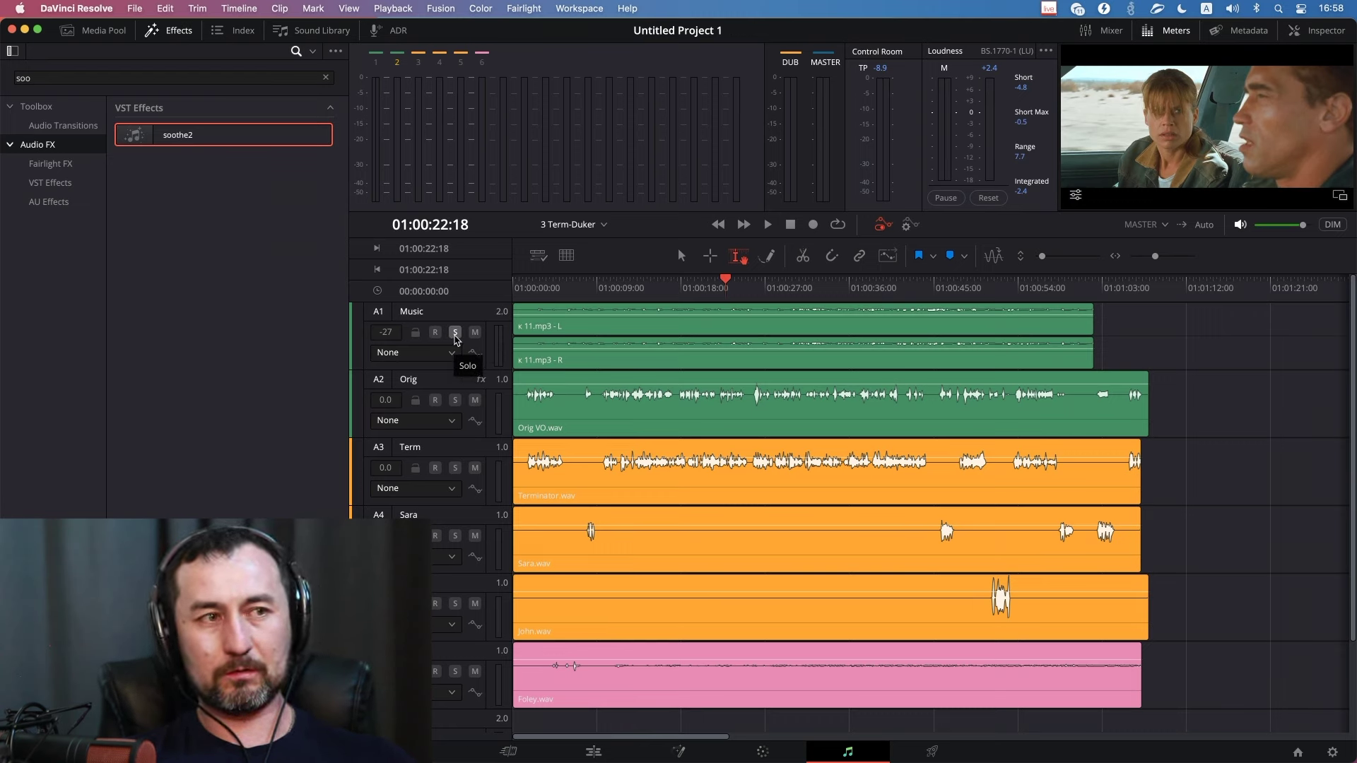
Solo Music, play from 01:00:20:00 with Term soloed, then switch the dialogue solo to Orig.
{"action": "left_click", "coordinate": [455, 332]}
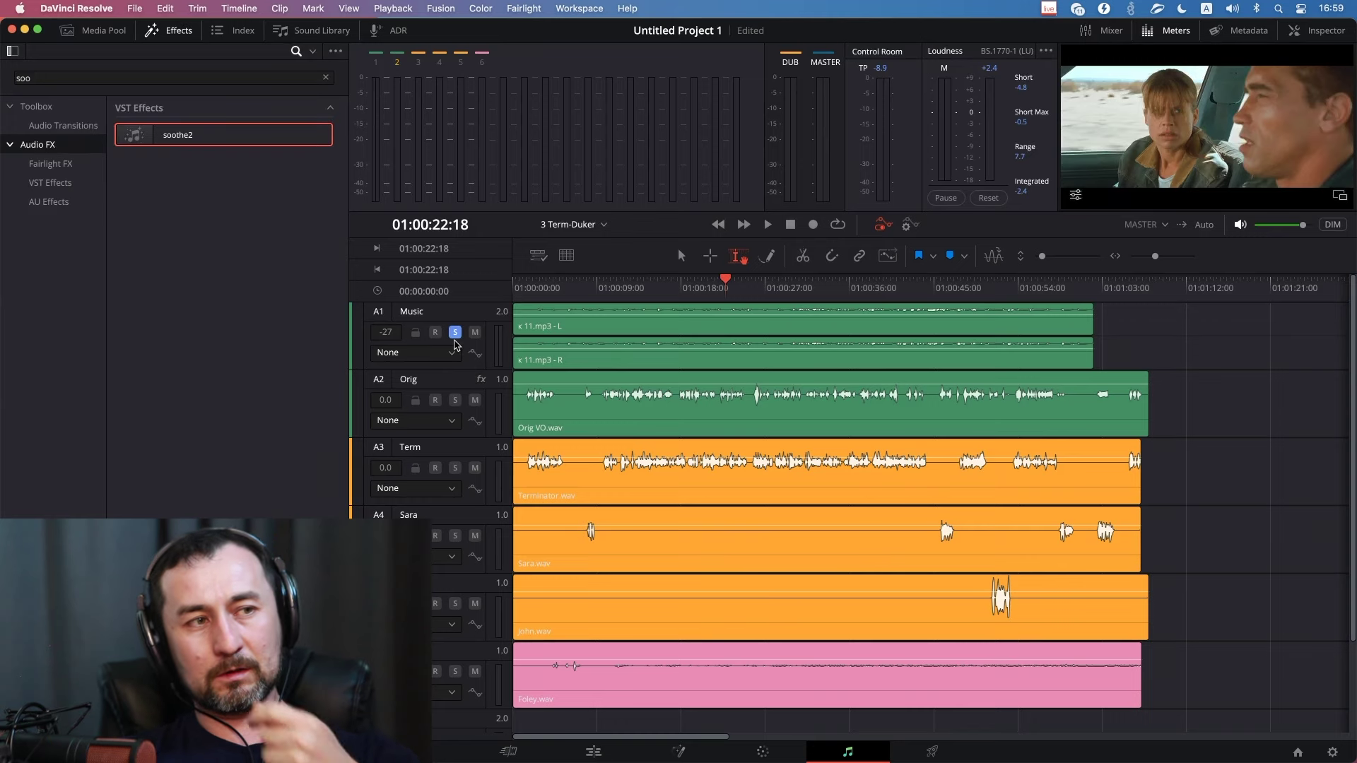
{"action": "left_click", "coordinate": [699, 290]}
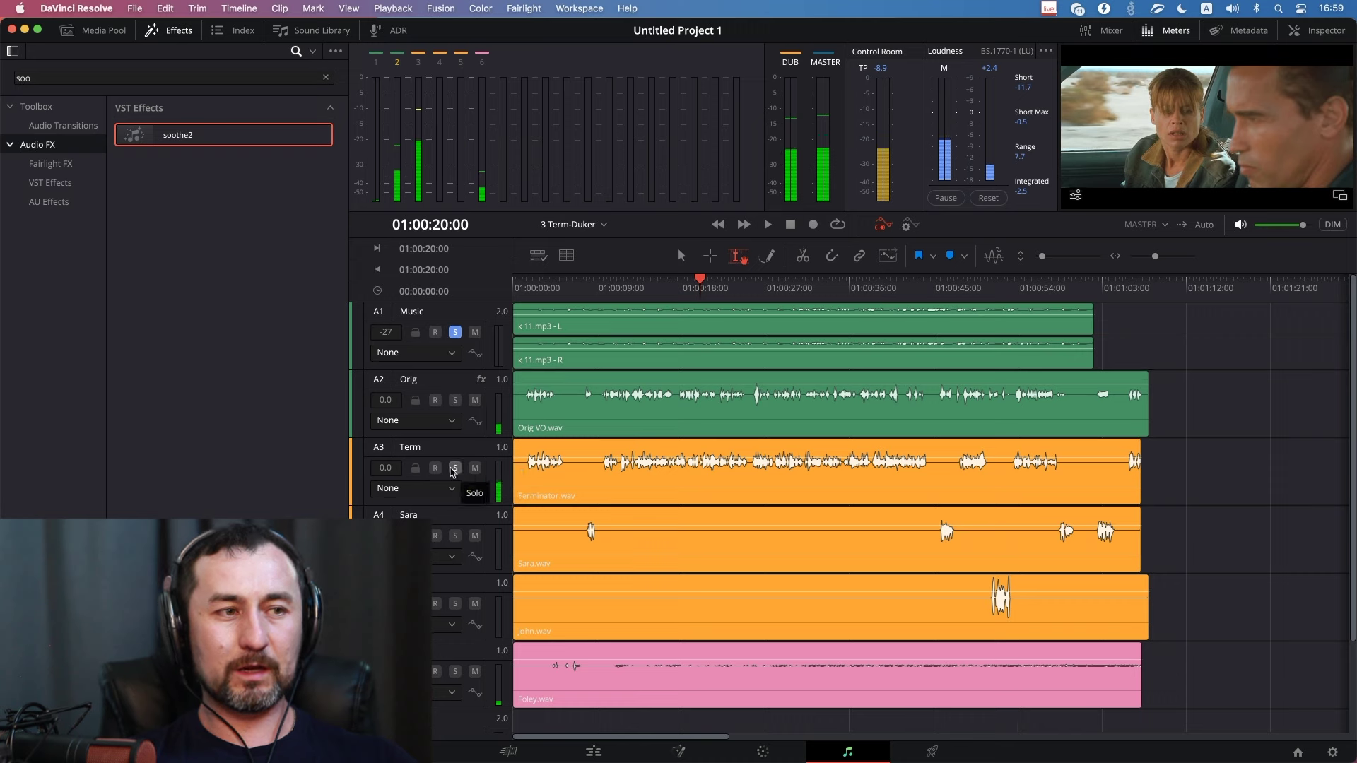
{"action": "left_click", "coordinate": [454, 468]}
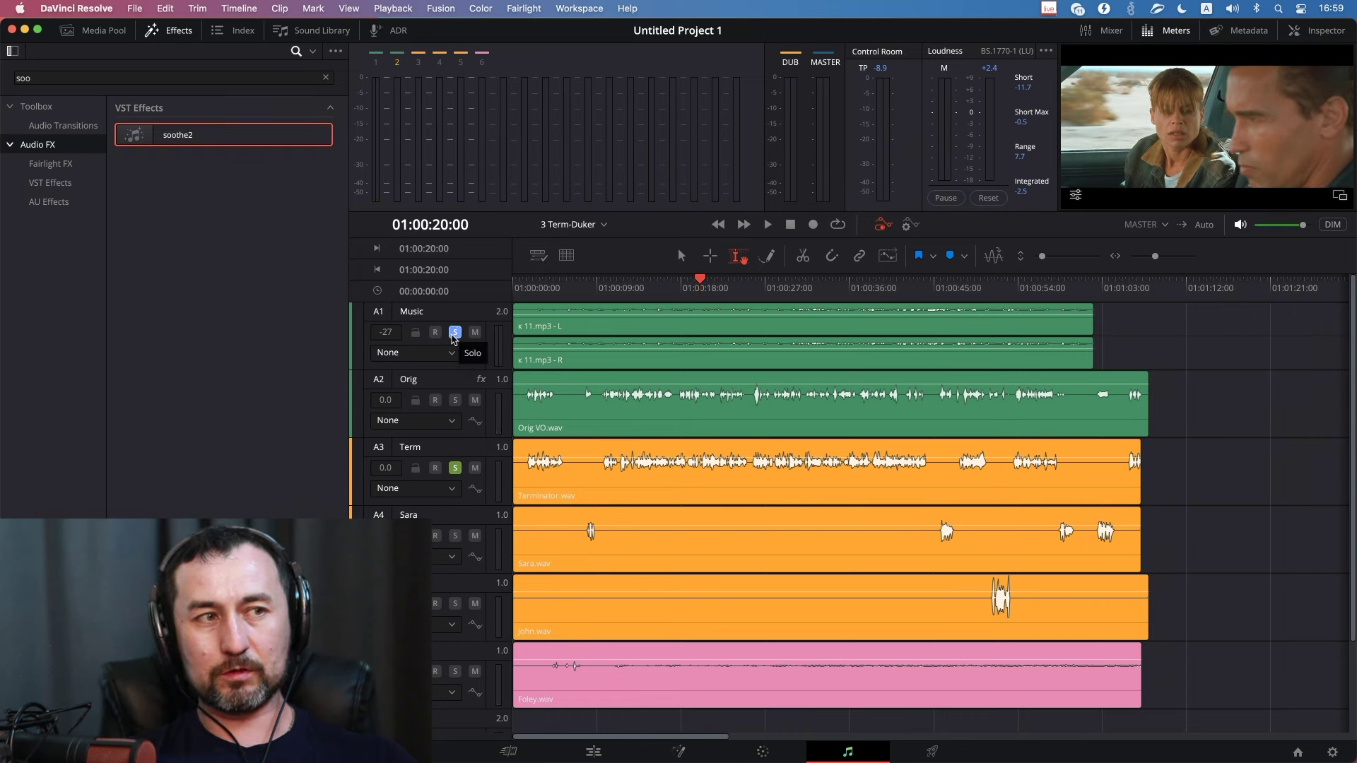
{"action": "key", "text": "space"}
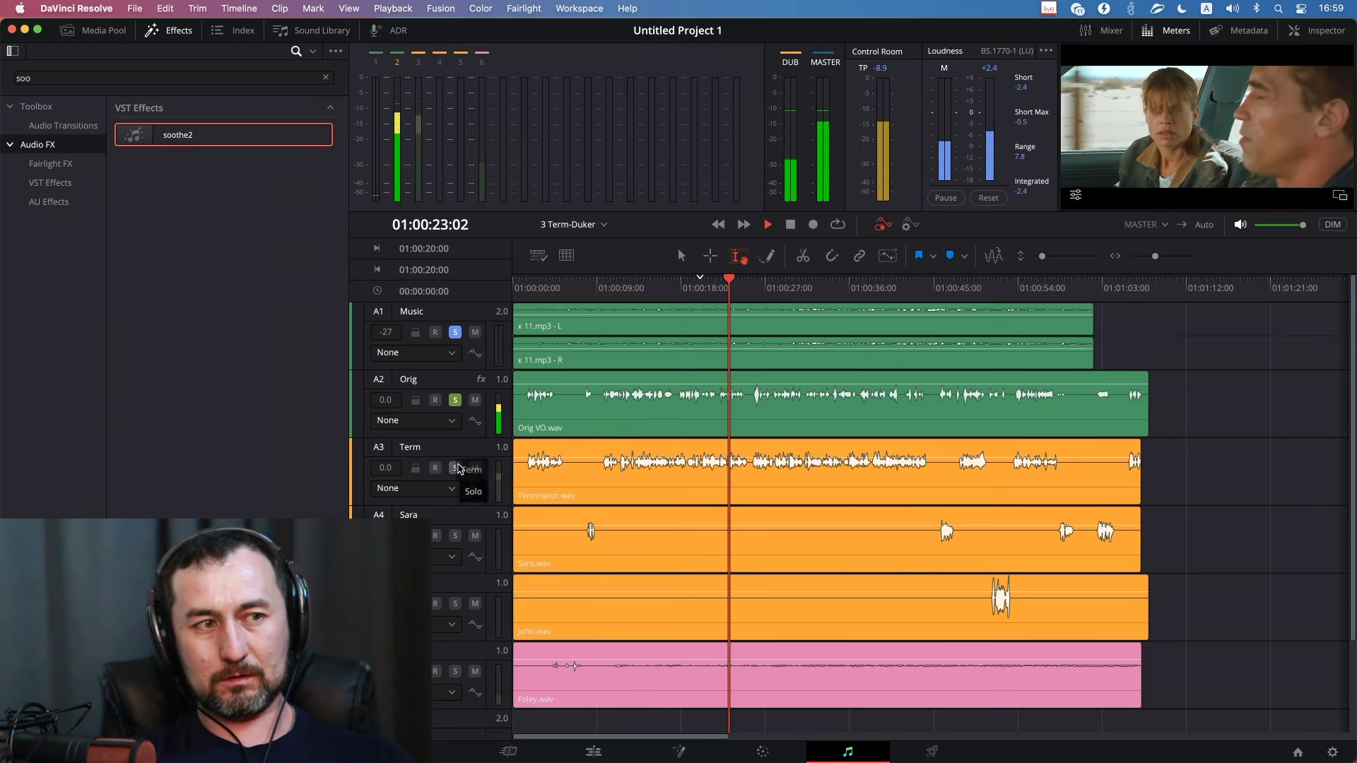
{"action": "left_click", "coordinate": [455, 469]}
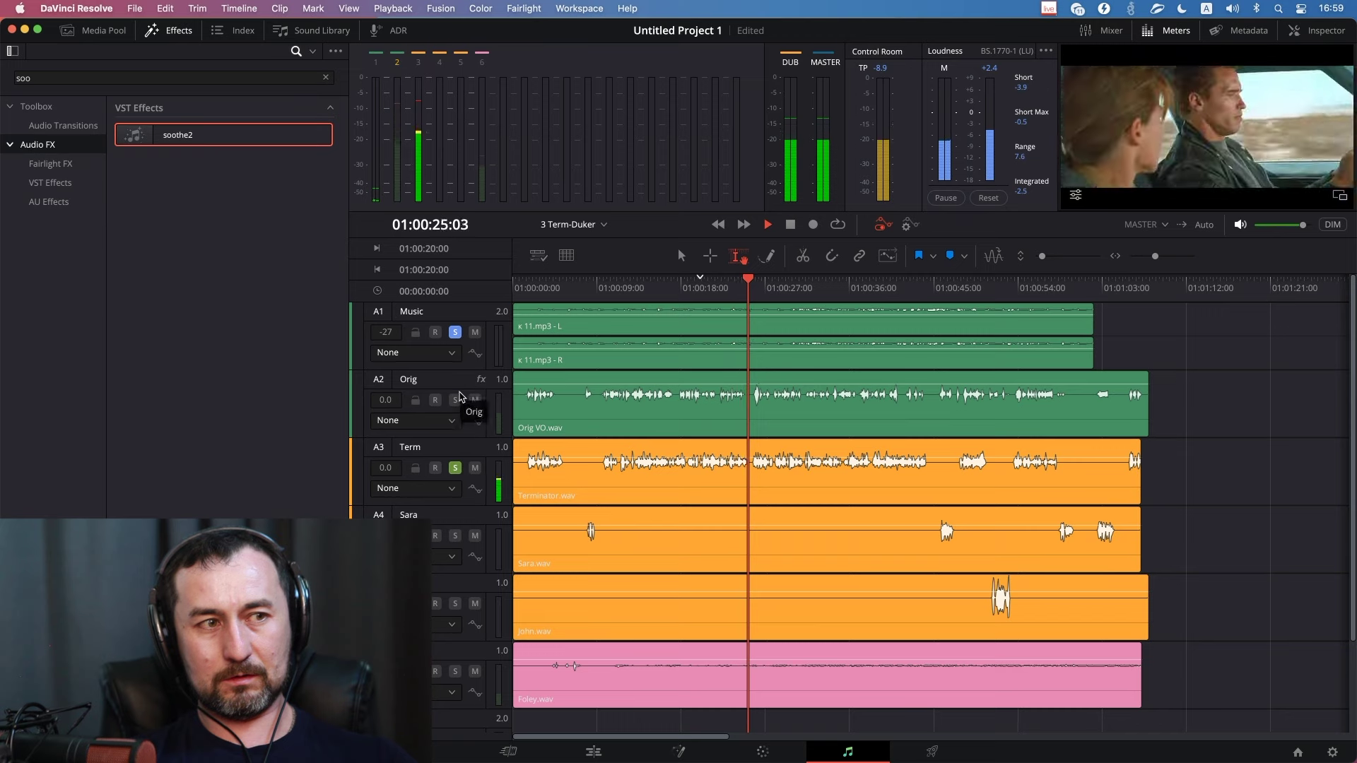
{"action": "left_click", "coordinate": [455, 400]}
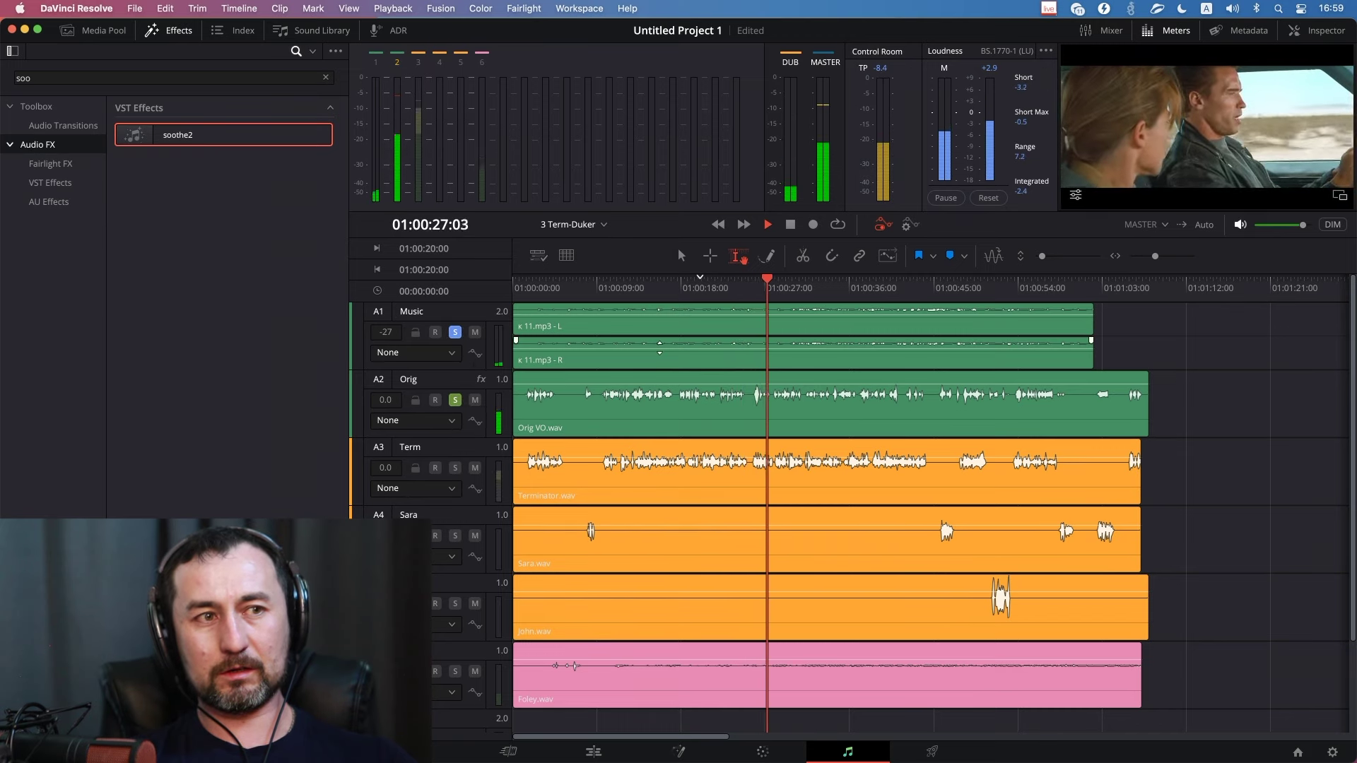
Raise the Music clip to +12 dB, briefly solo Term, stop playback and unsolo Music.
{"action": "left_click_drag", "start_coordinate": [659, 357], "coordinate": [659, 349]}
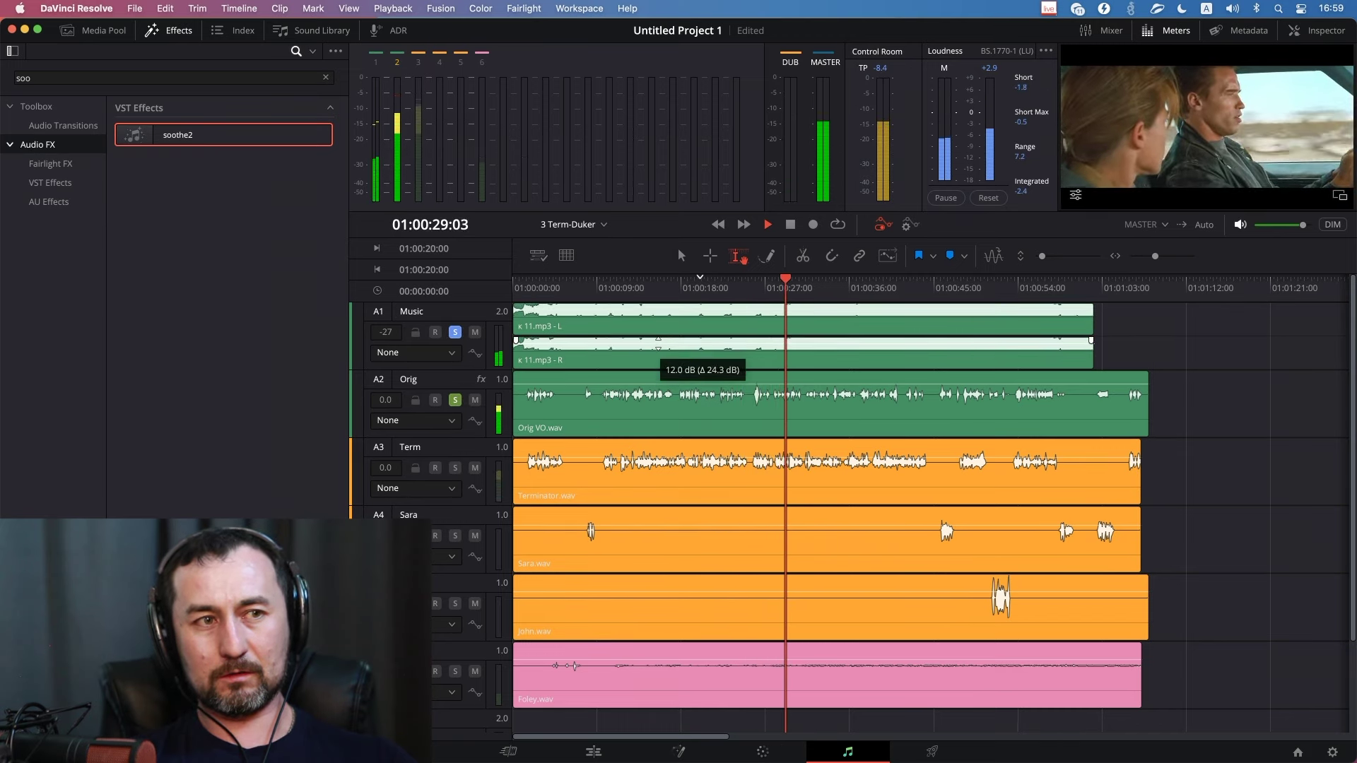
{"action": "left_click", "coordinate": [455, 400]}
{"action": "left_click", "coordinate": [455, 467]}
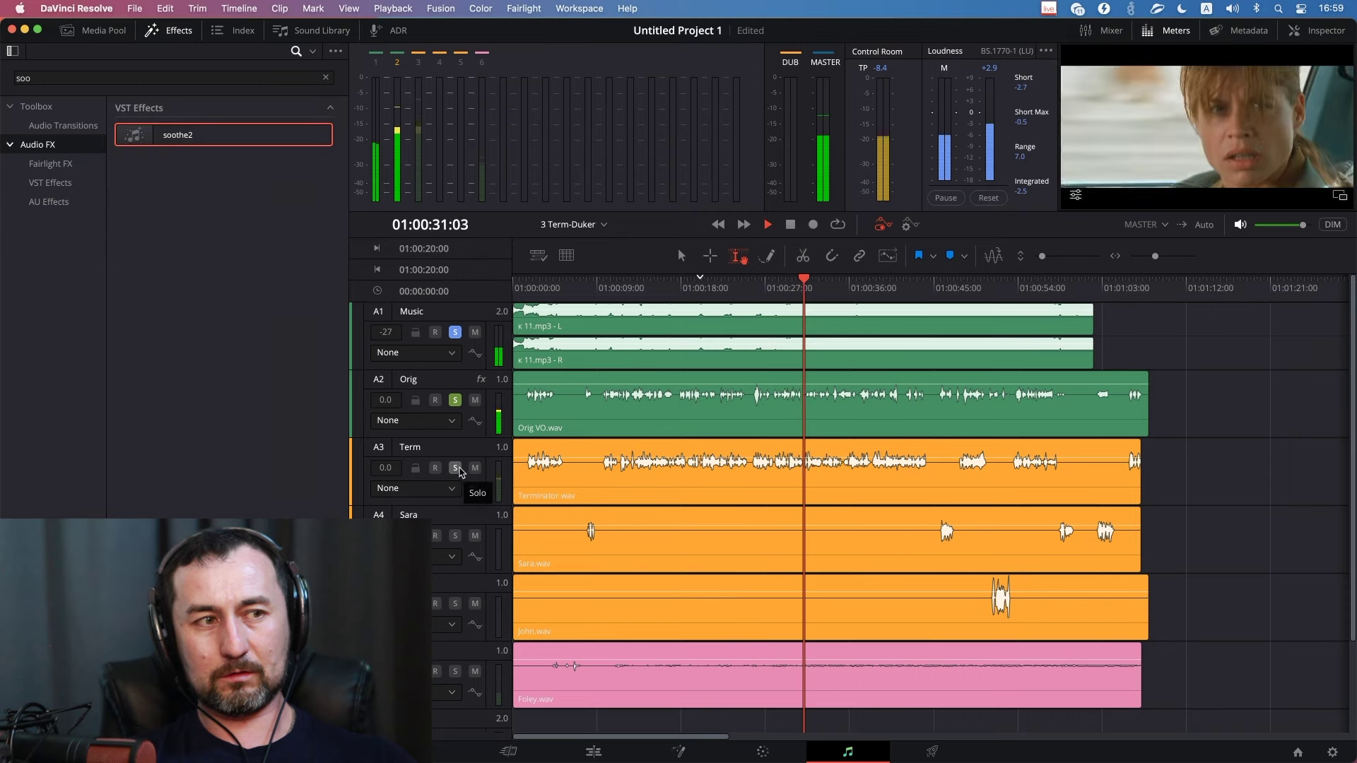
{"action": "left_click", "coordinate": [454, 468]}
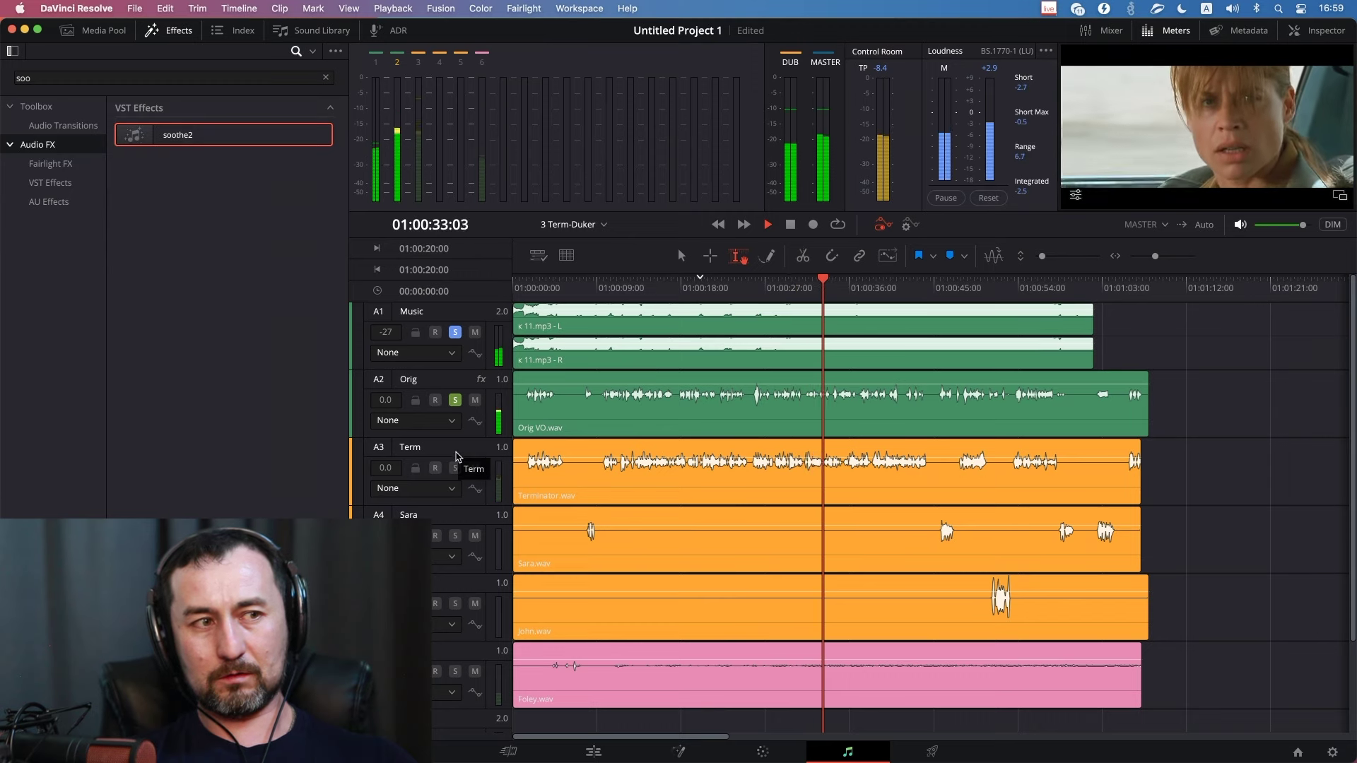
{"action": "key", "text": "space"}
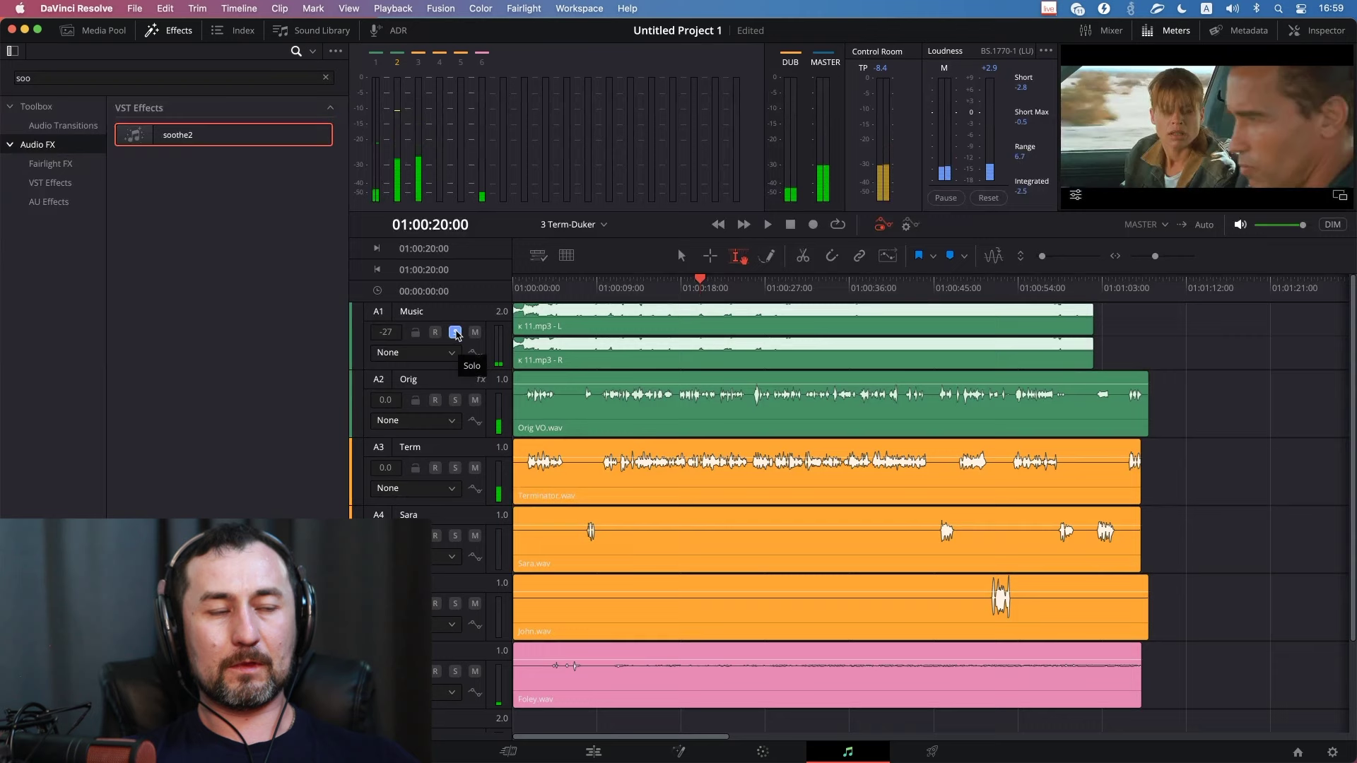
{"action": "left_click", "coordinate": [455, 333]}
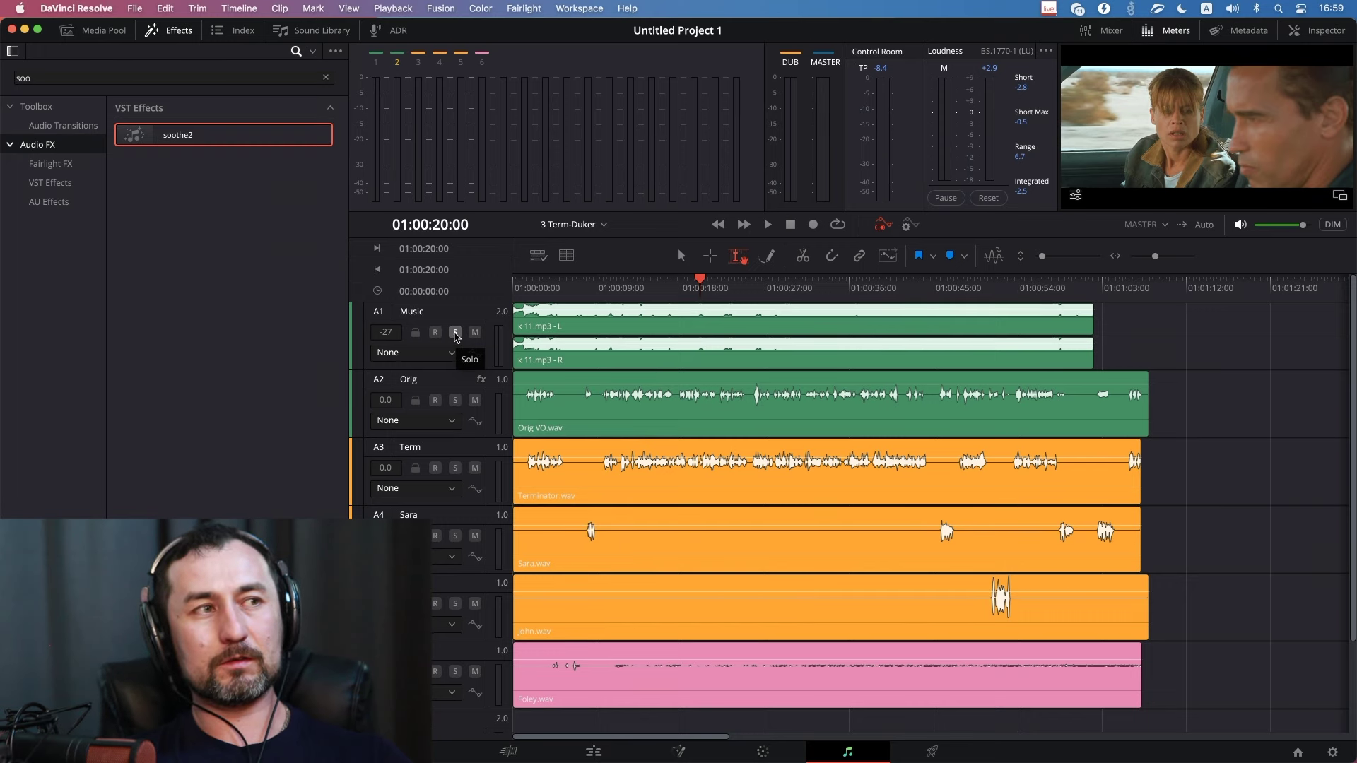
Park the playhead at 01:00:30:04 and select the Music track.
{"action": "left_click", "coordinate": [796, 290]}
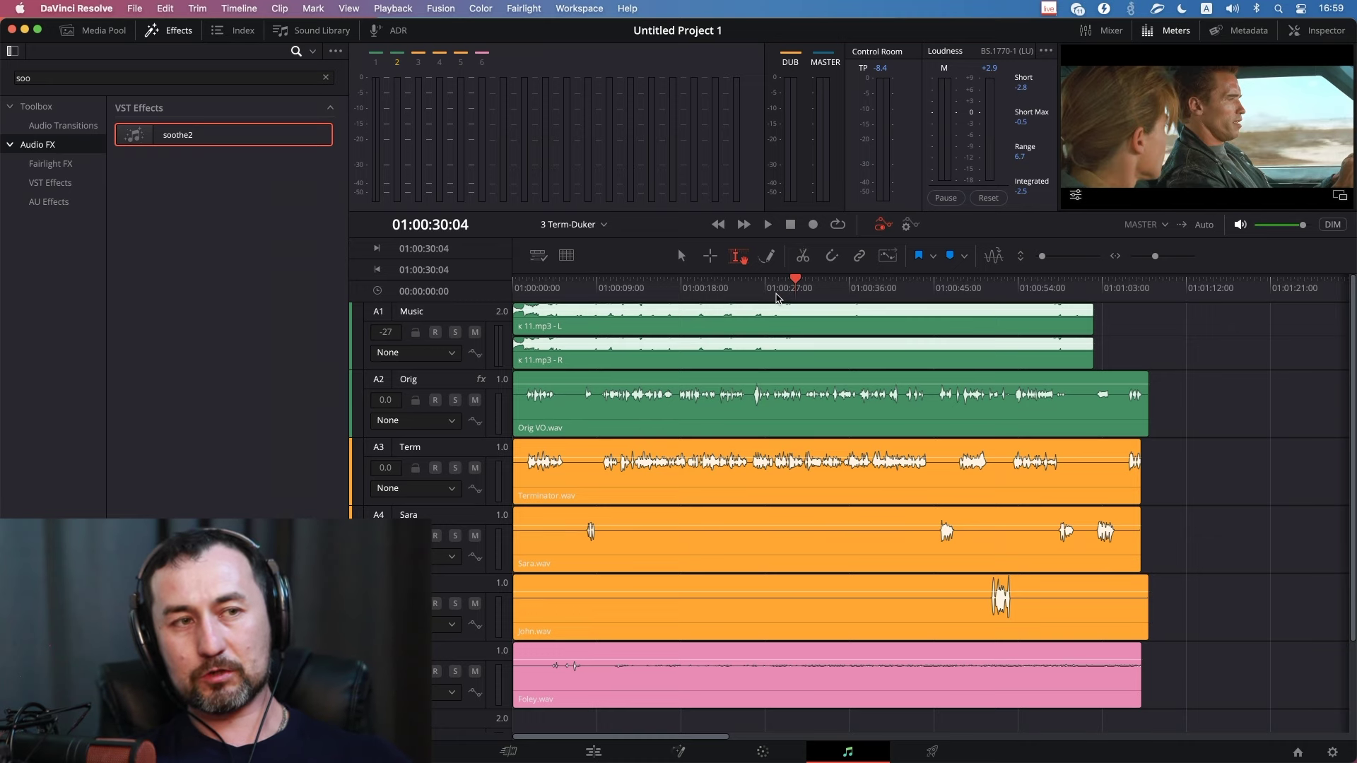
{"action": "scroll", "coordinate": [784, 291], "scroll_direction": "right", "scroll_amount": 5}
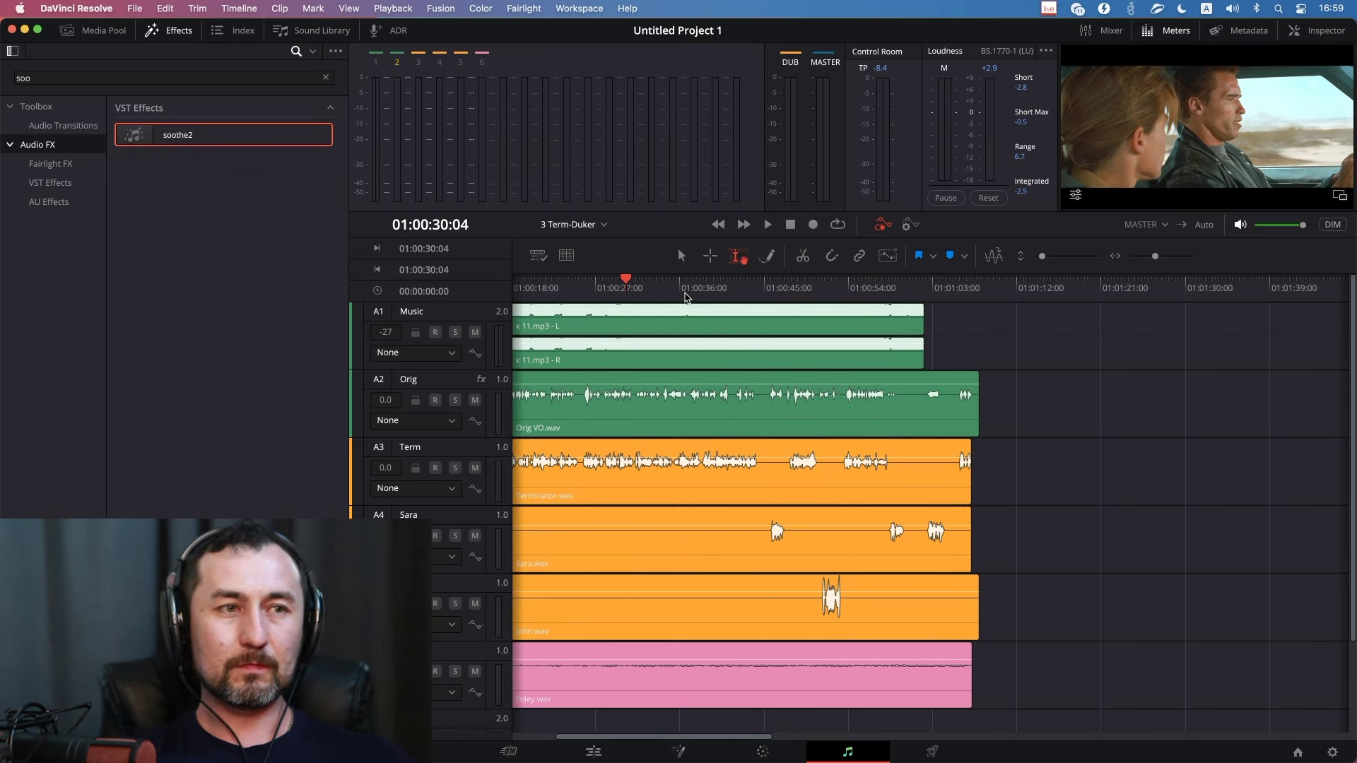
{"action": "scroll", "coordinate": [684, 297], "scroll_direction": "left", "scroll_amount": 5}
{"action": "scroll", "coordinate": [683, 297], "scroll_direction": "up", "scroll_amount": 2}
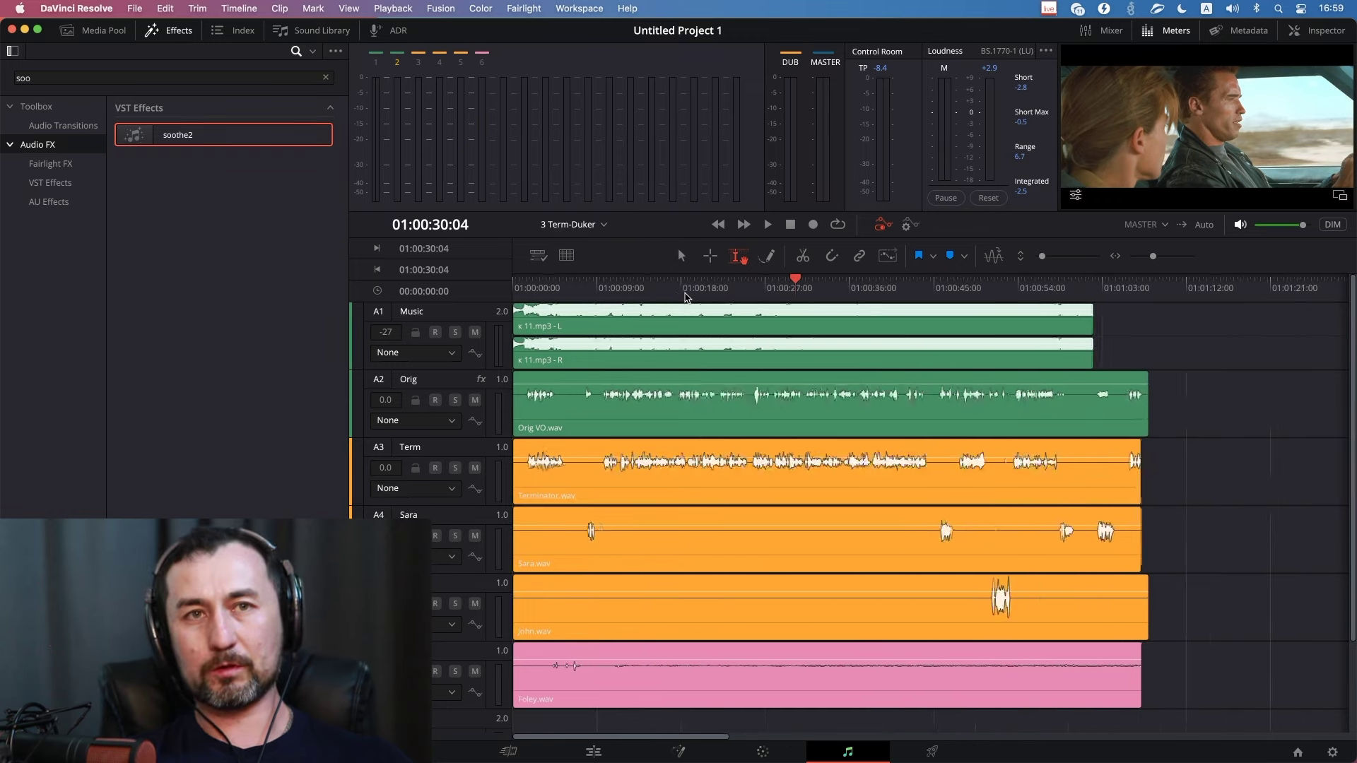
{"action": "scroll", "coordinate": [679, 297], "scroll_direction": "down", "scroll_amount": 2}
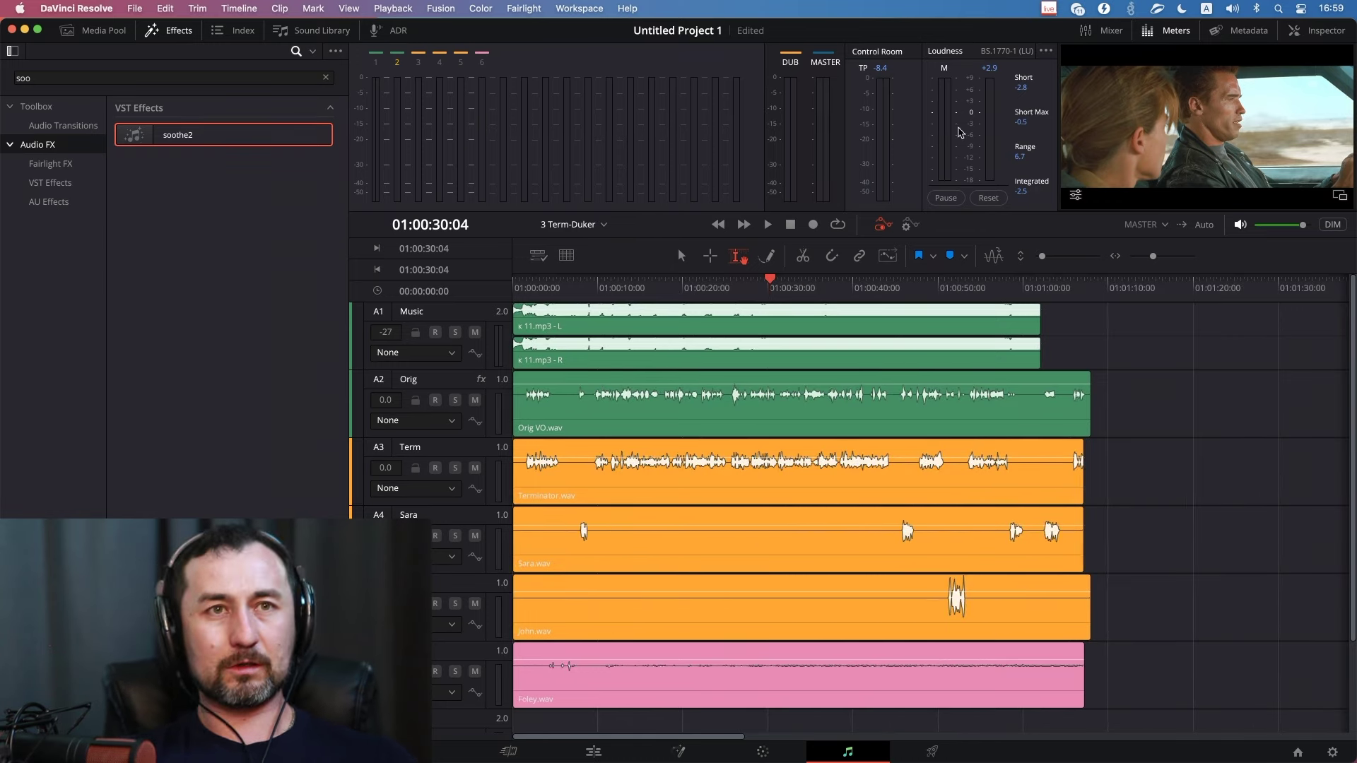
{"action": "left_click", "coordinate": [463, 339]}
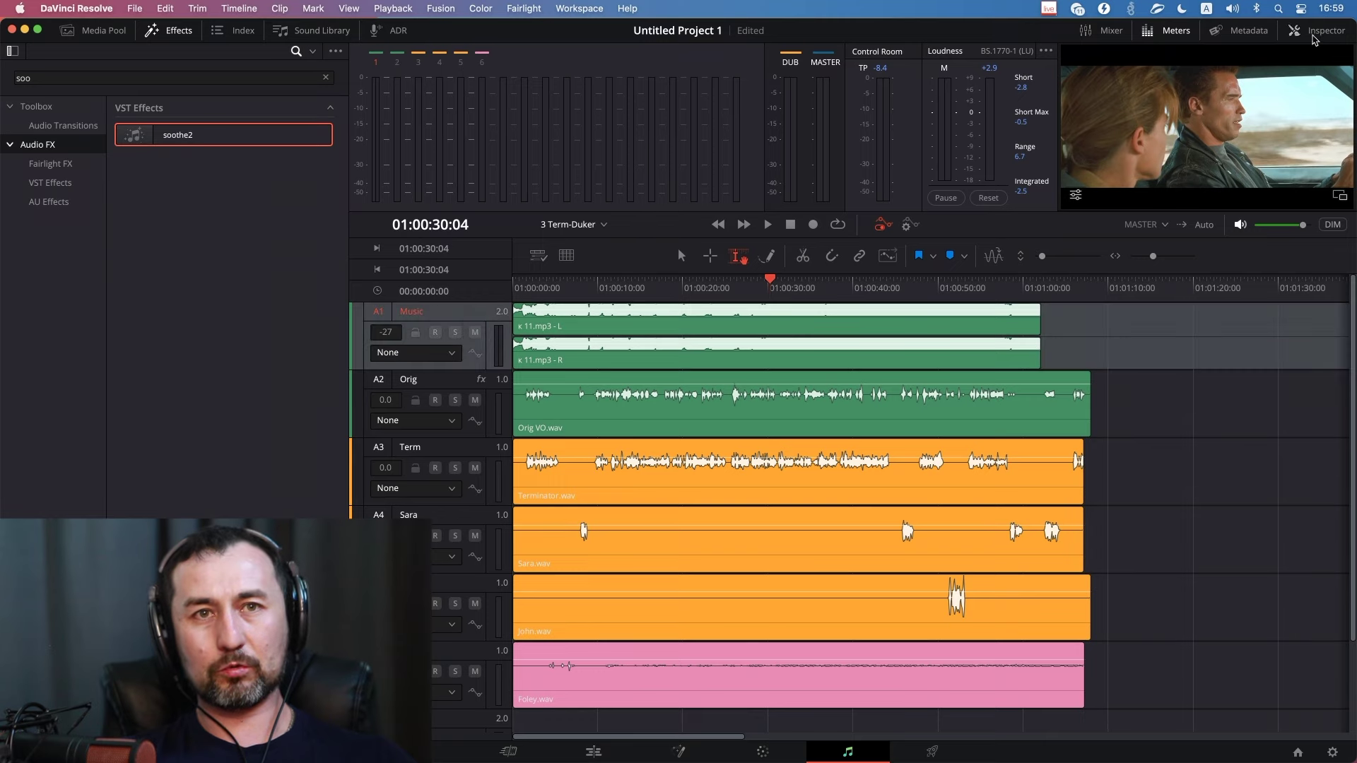
Open the Inspector showing the Orig track's audio settings with volume at 0.00.
{"action": "left_click", "coordinate": [1318, 31]}
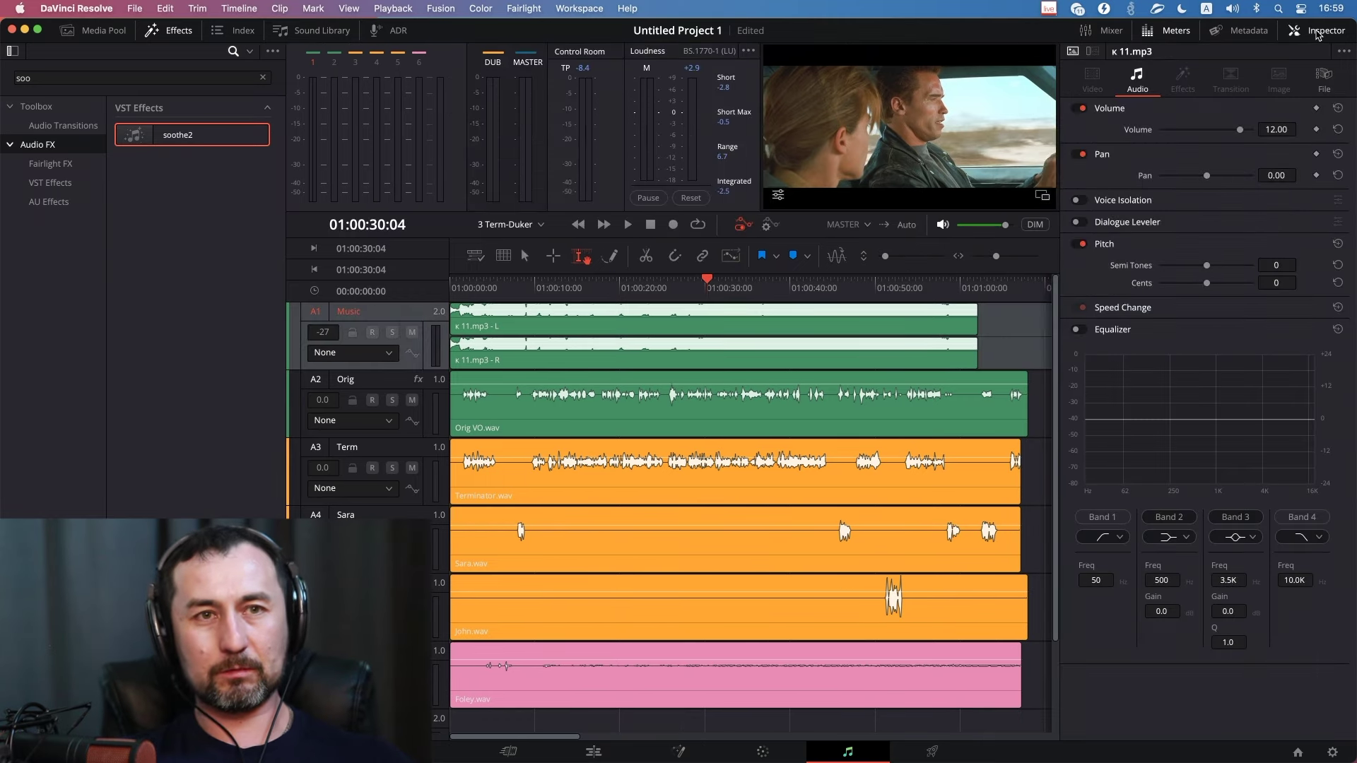
{"action": "right_click", "coordinate": [391, 384]}
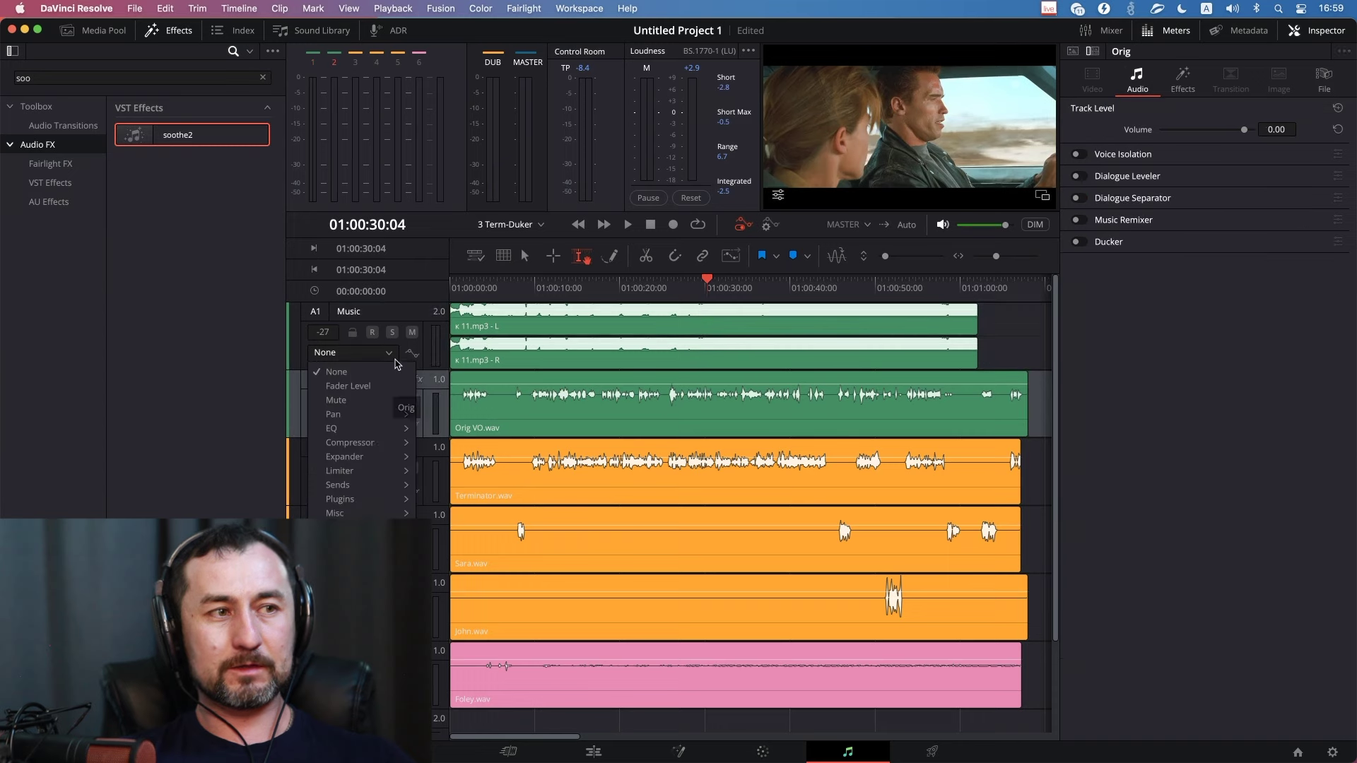
{"action": "left_click", "coordinate": [1197, 287]}
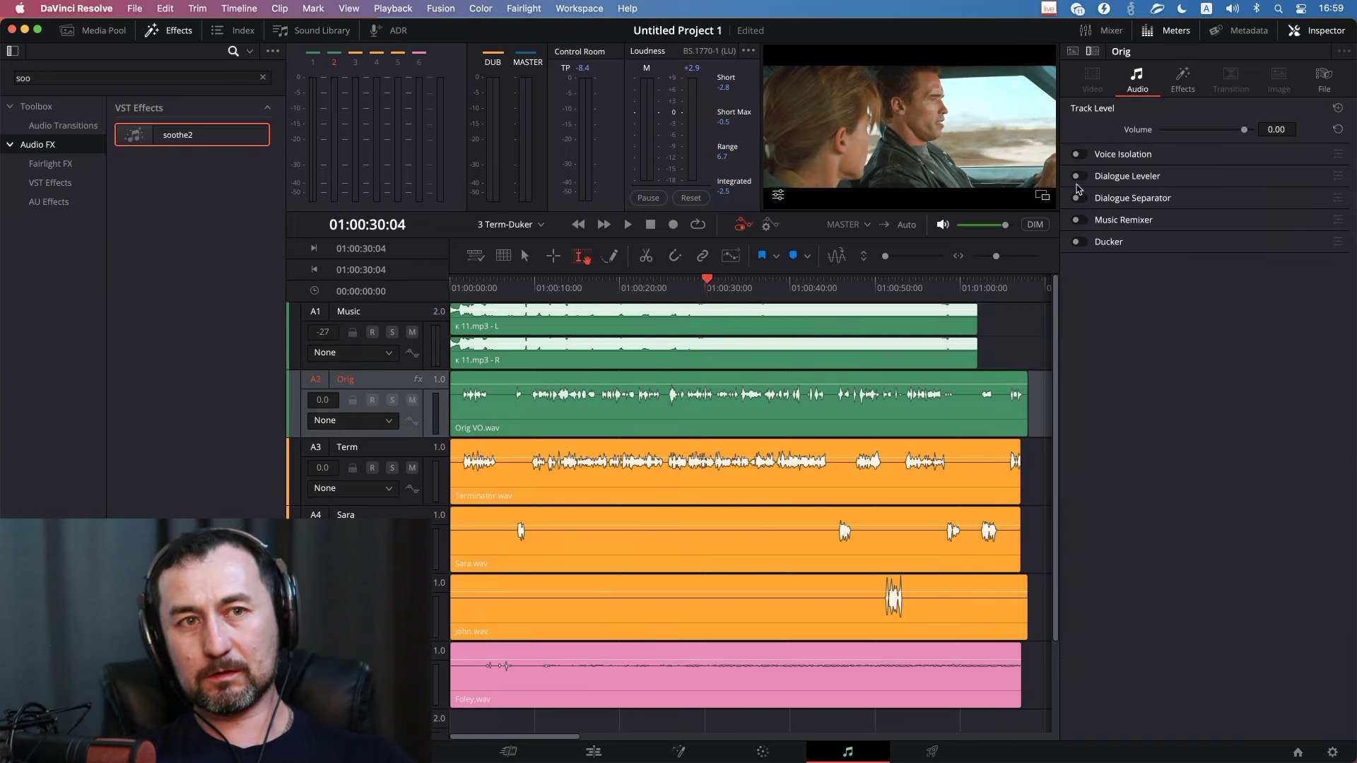